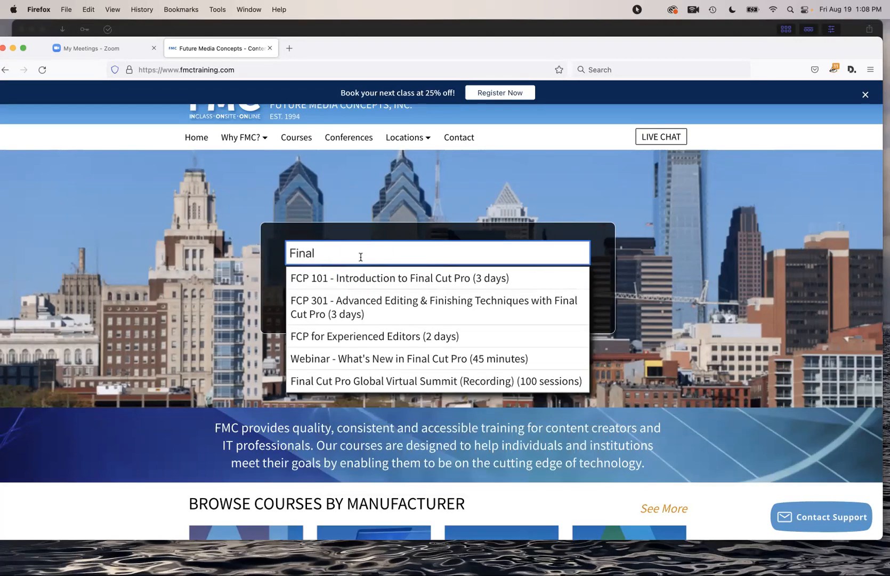
Open the FCP 101 course page, view its dates and prices, then return to Final Cut Pro
{"action": "left_click", "coordinate": [358, 278]}
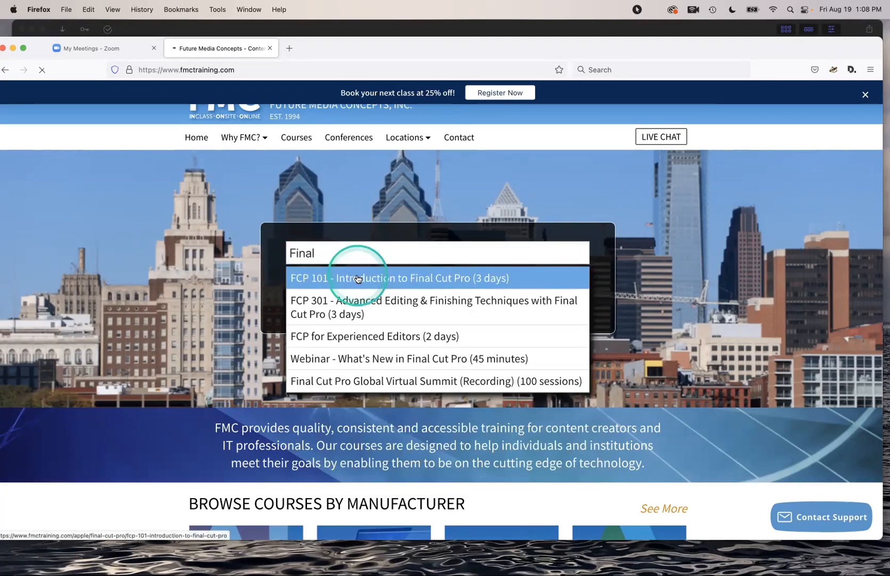
{"action": "left_click", "coordinate": [527, 257]}
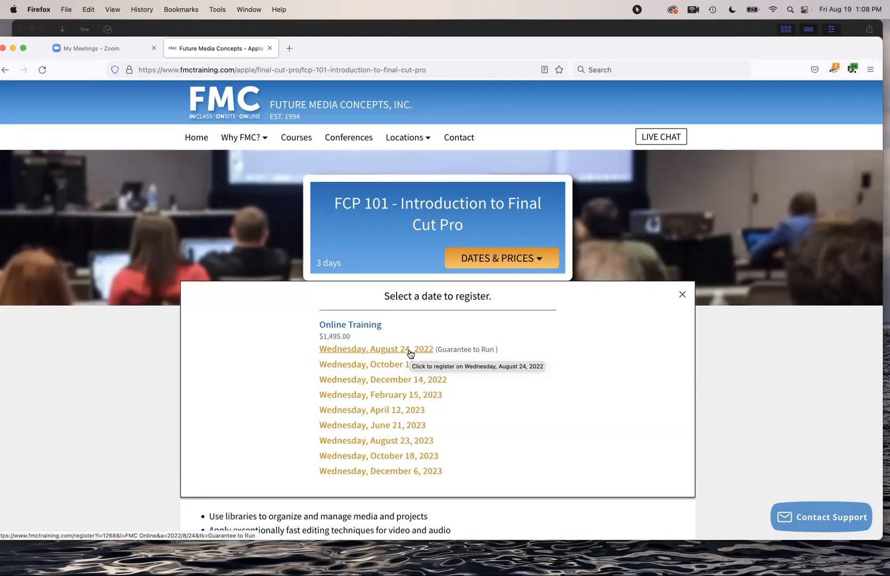
{"action": "key", "text": "super+Tab"}
{"action": "key", "text": "super+Tab"}
{"action": "key", "text": "super+Tab"}
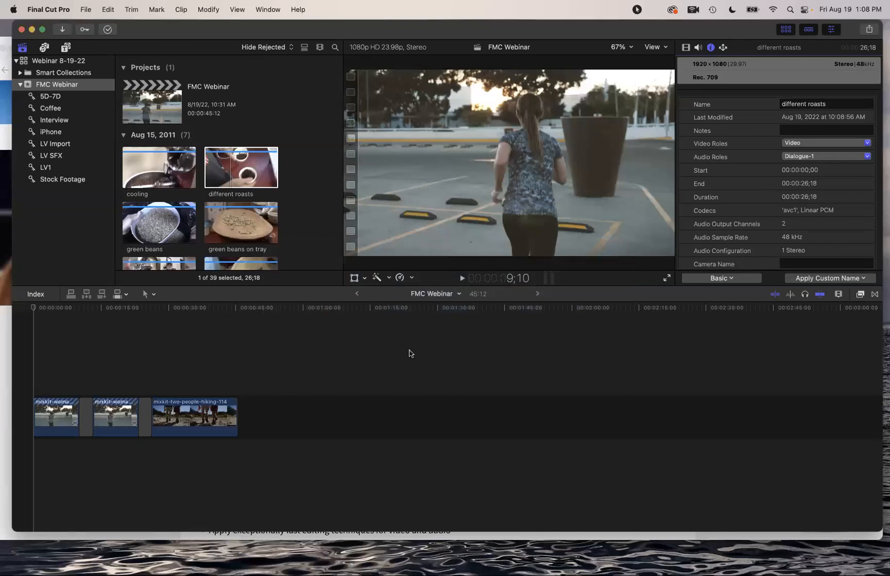
Select the first mixkit-woman-jogging clip in the timeline to show its info
{"action": "left_click", "coordinate": [409, 353]}
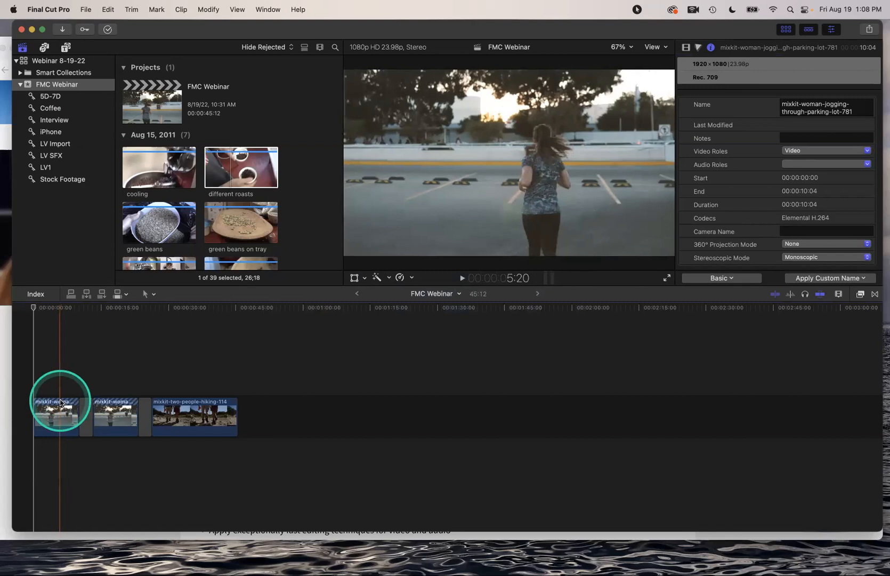
{"action": "key", "text": "ctrl+alt"}
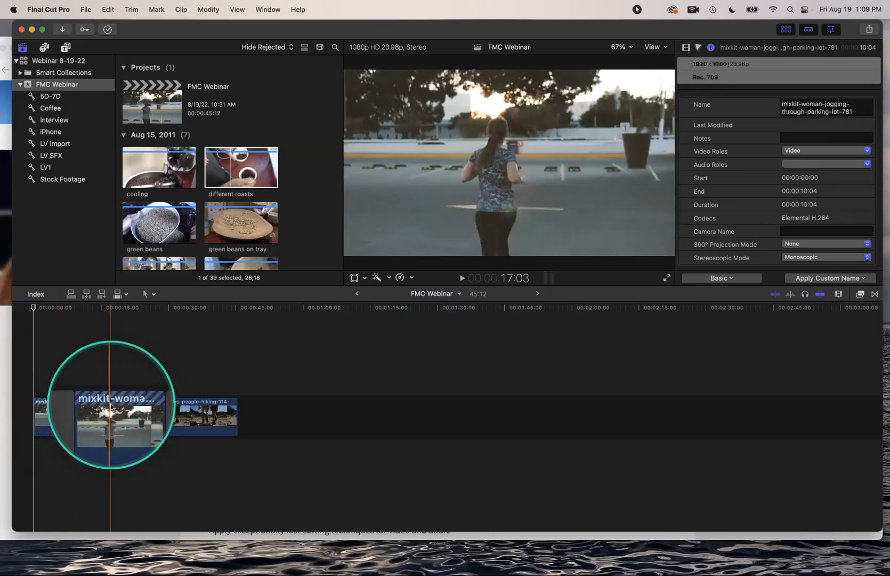
{"action": "key", "text": "ctrl+alt"}
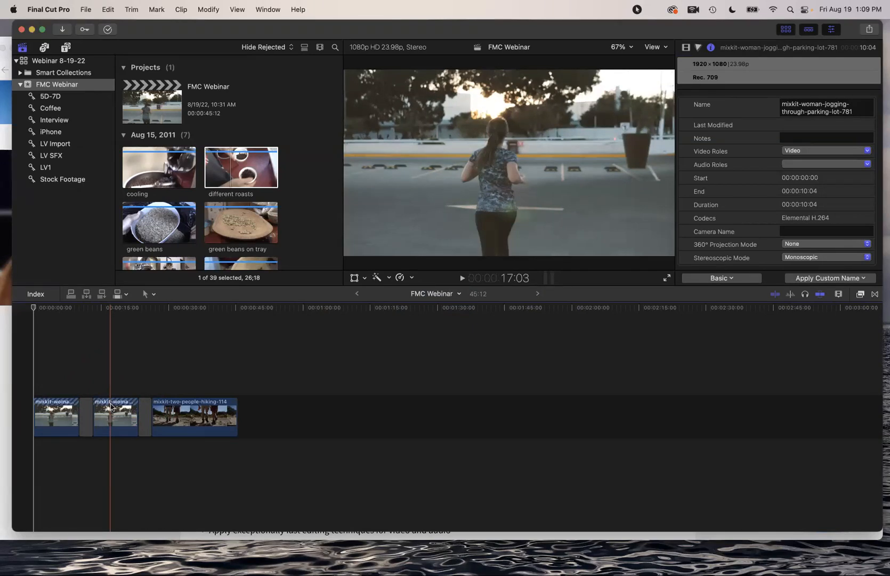
{"action": "key", "text": "ctrl+alt"}
{"action": "left_click", "coordinate": [237, 9]}
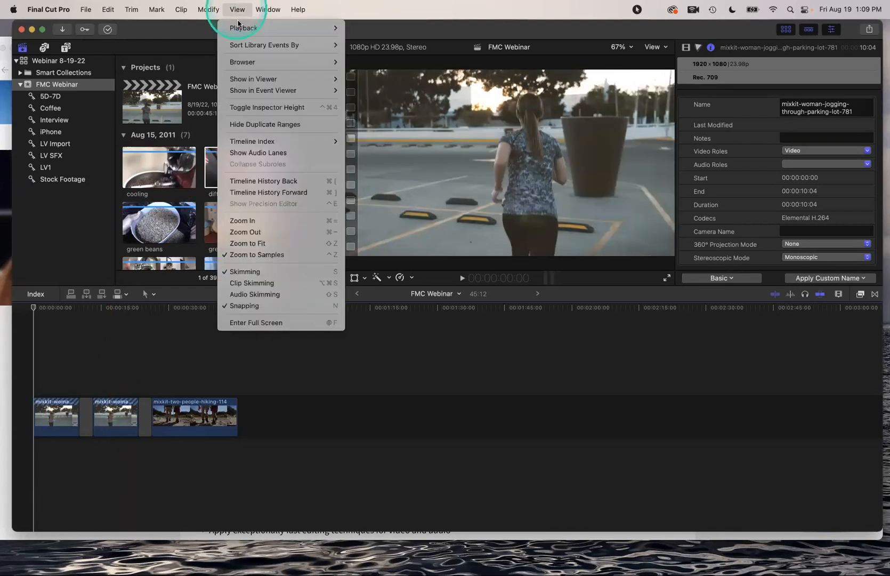
{"action": "left_click", "coordinate": [256, 126]}
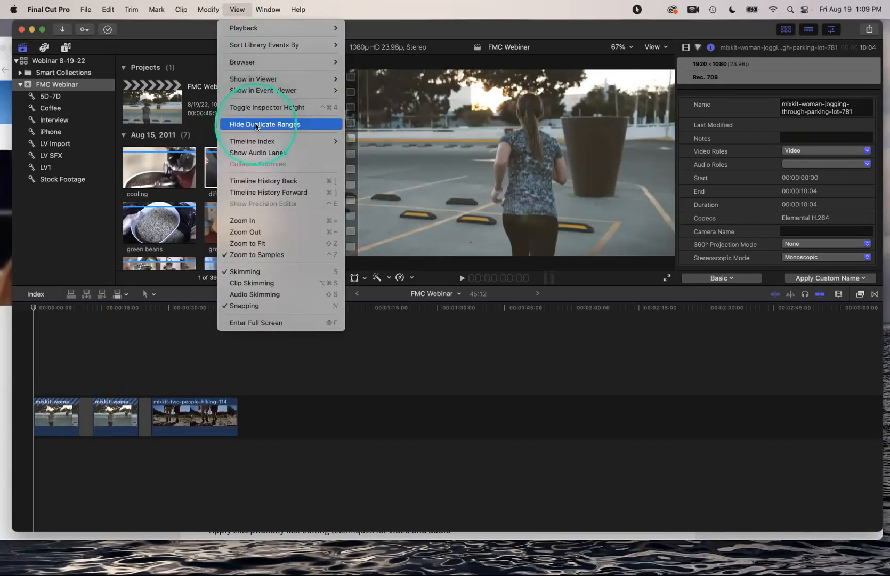
{"action": "key", "text": "ctrl+super+space"}
{"action": "key", "text": "ctrl+super+space"}
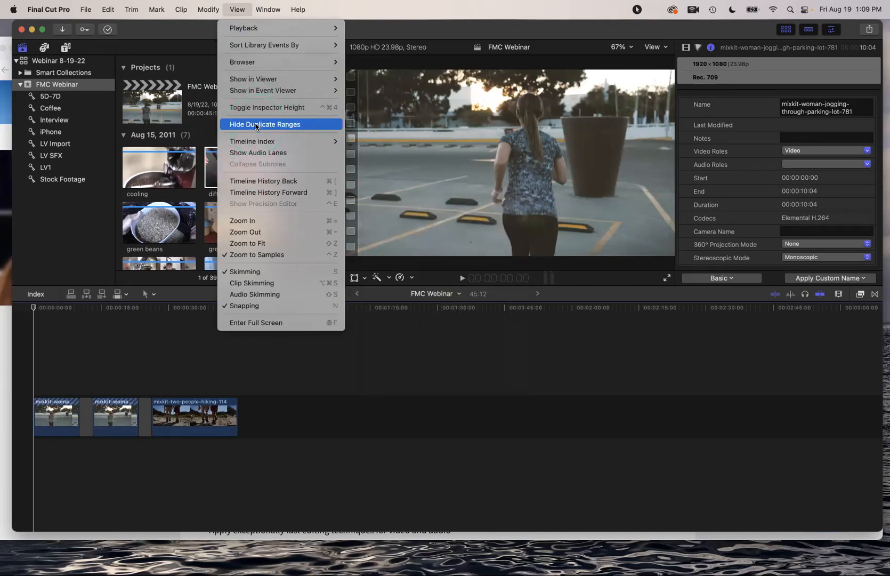
{"action": "left_click", "coordinate": [256, 126]}
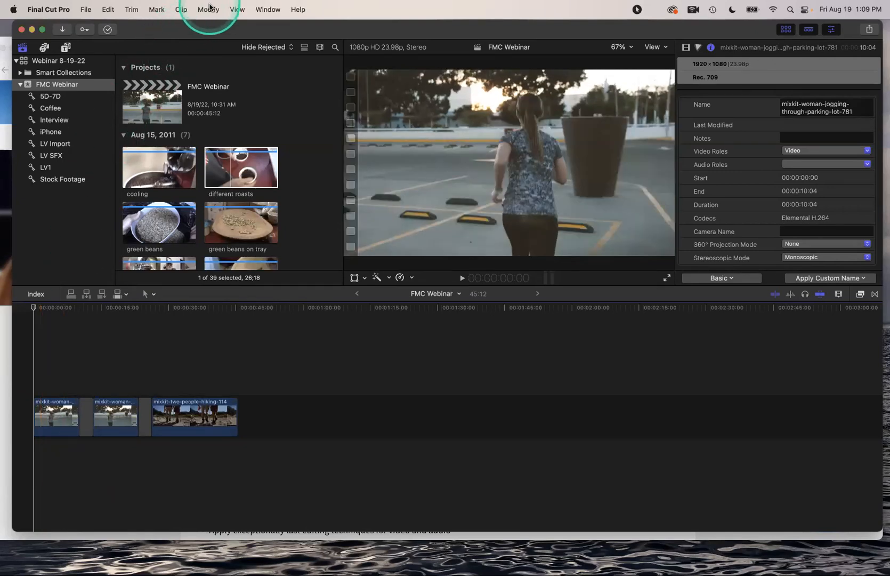
{"action": "left_click", "coordinate": [238, 9]}
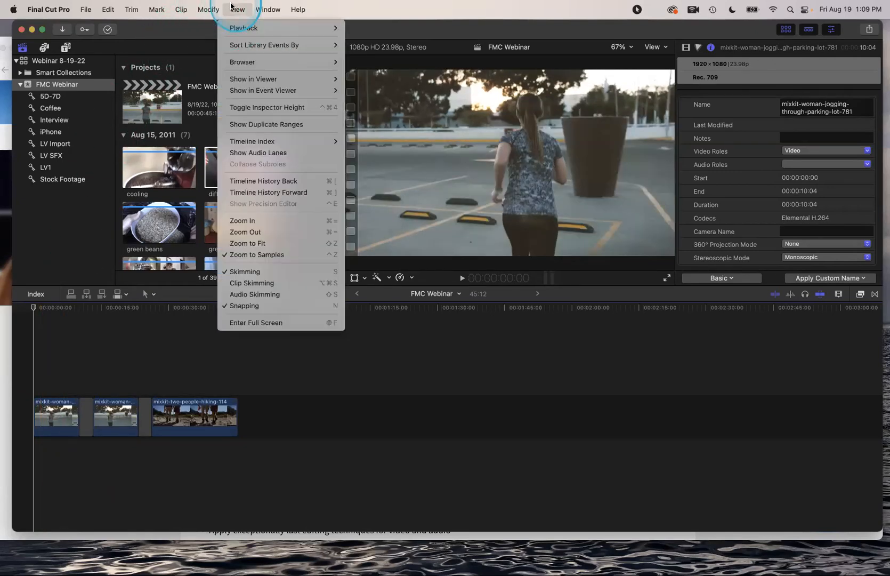
{"action": "left_click", "coordinate": [254, 129]}
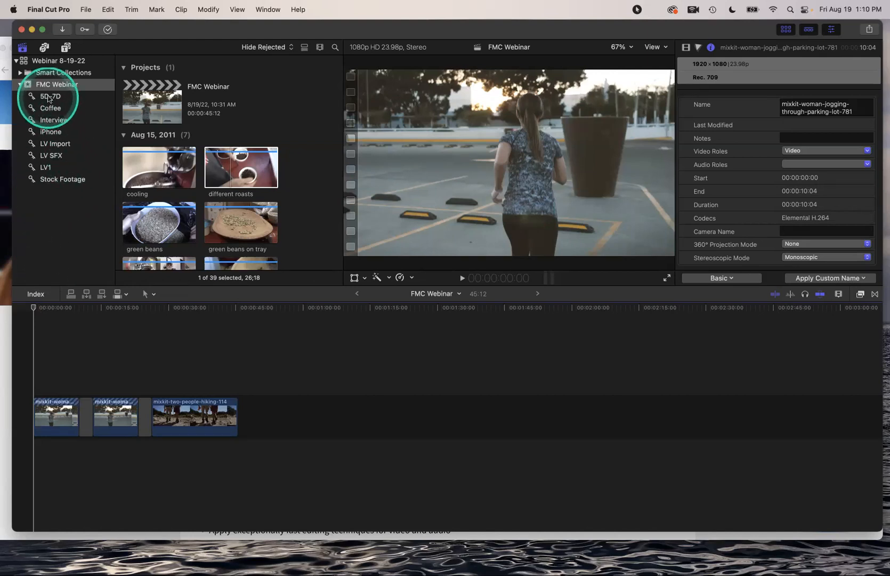
Open the Coffee keyword collection and select the green beans on tray clip
{"action": "scroll", "coordinate": [138, 129], "scroll_direction": "down", "scroll_amount": 5}
{"action": "scroll", "coordinate": [138, 128], "scroll_direction": "down", "scroll_amount": 5}
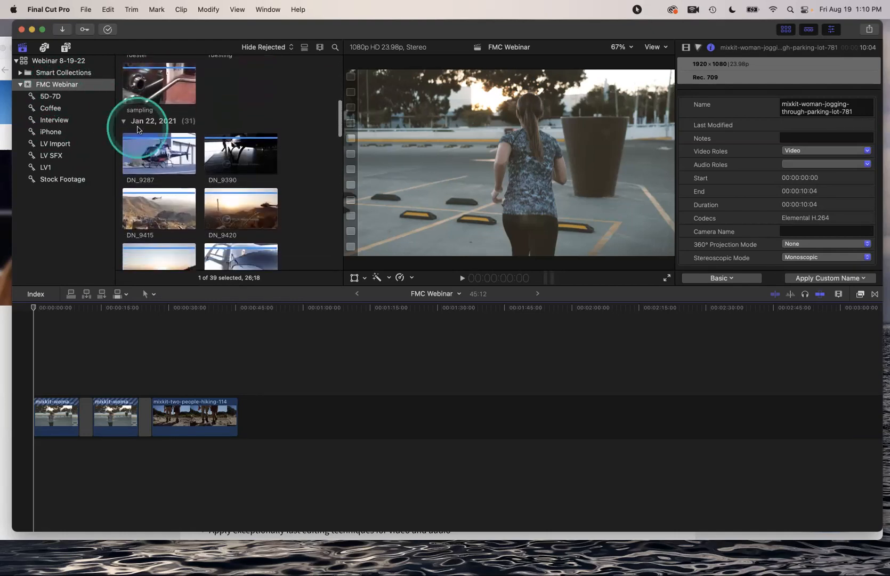
{"action": "left_click", "coordinate": [48, 110]}
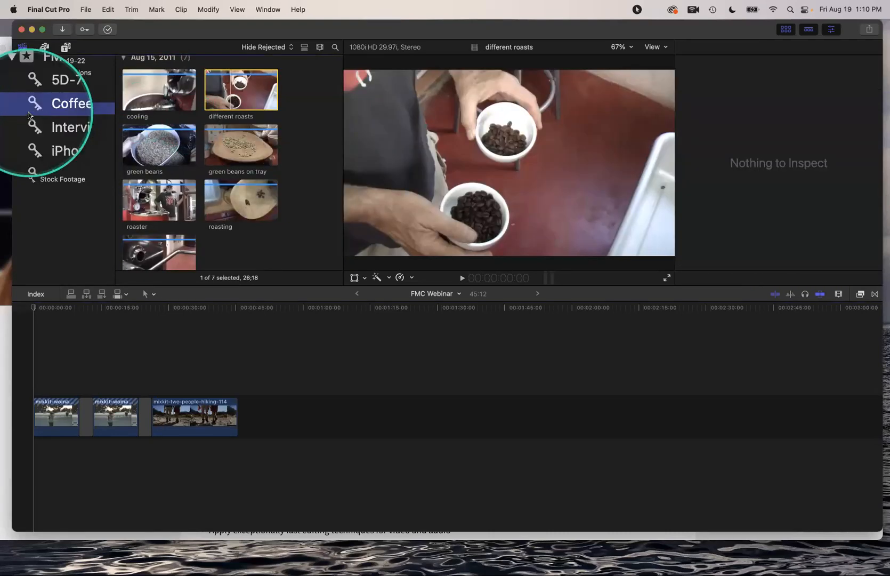
{"action": "left_click", "coordinate": [189, 118]}
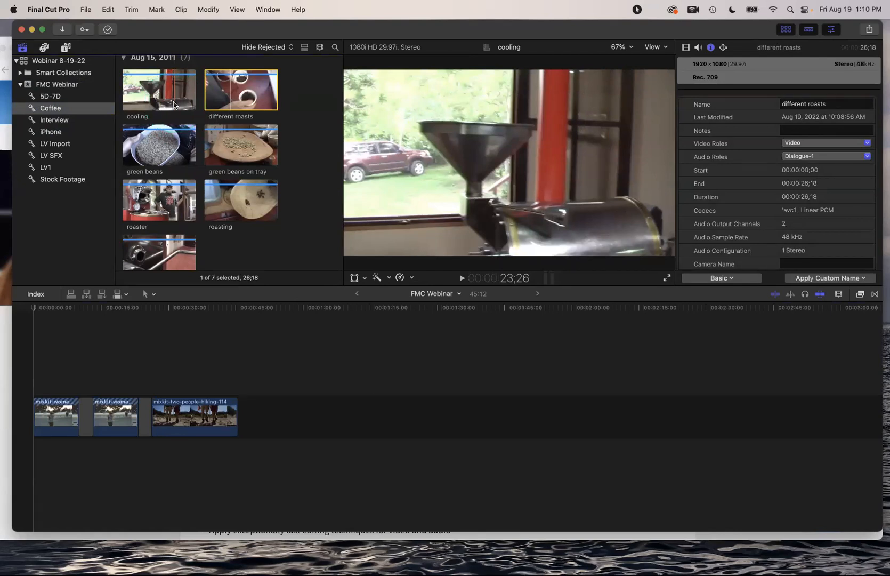
{"action": "scroll", "coordinate": [174, 104], "scroll_direction": "down", "scroll_amount": 2}
{"action": "left_click", "coordinate": [172, 122]}
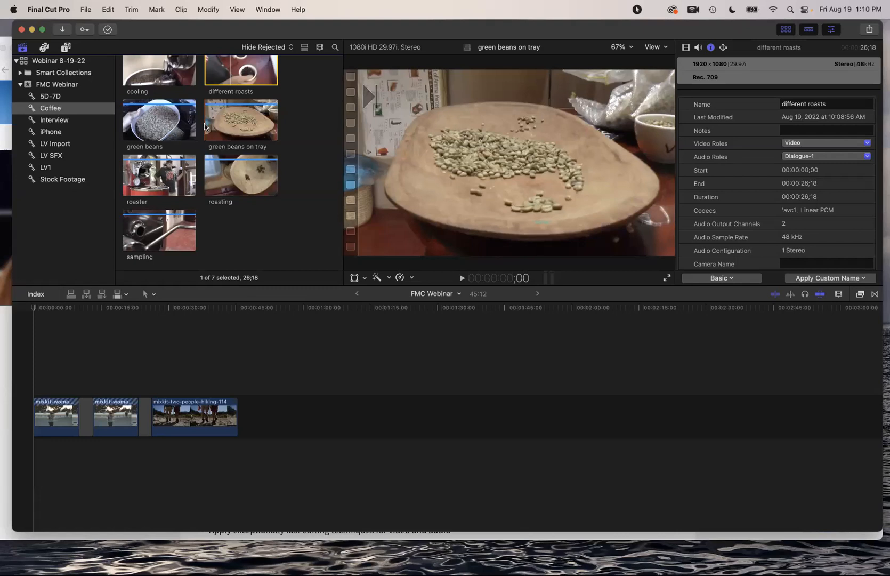
{"action": "left_click", "coordinate": [217, 113]}
{"action": "left_click", "coordinate": [486, 142]}
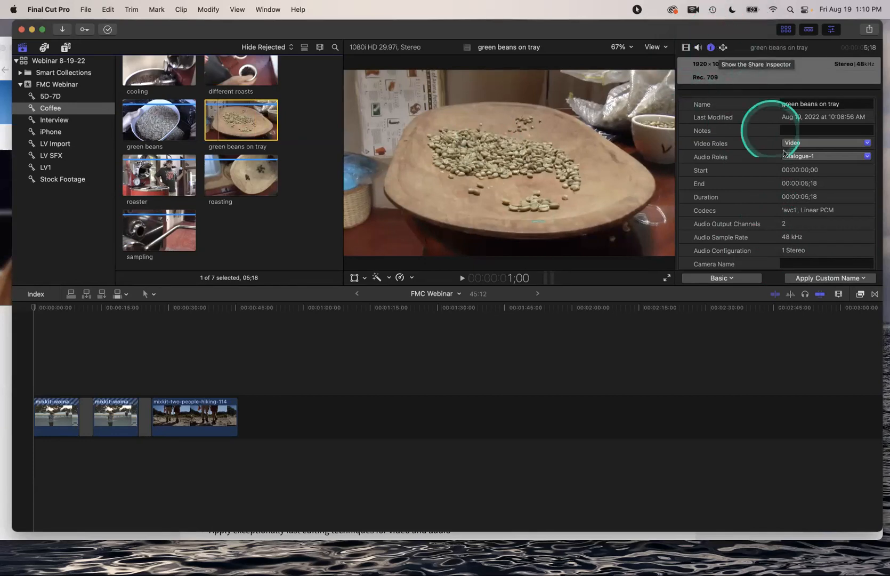
Add a naming preset called 'Custom Info' and move it to the top of the list
{"action": "left_click", "coordinate": [837, 278]}
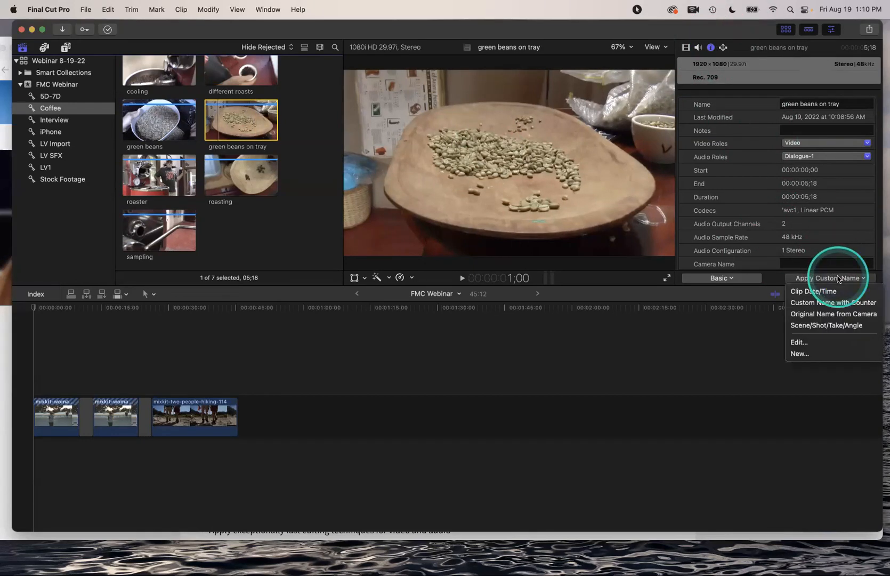
{"action": "left_click", "coordinate": [820, 347]}
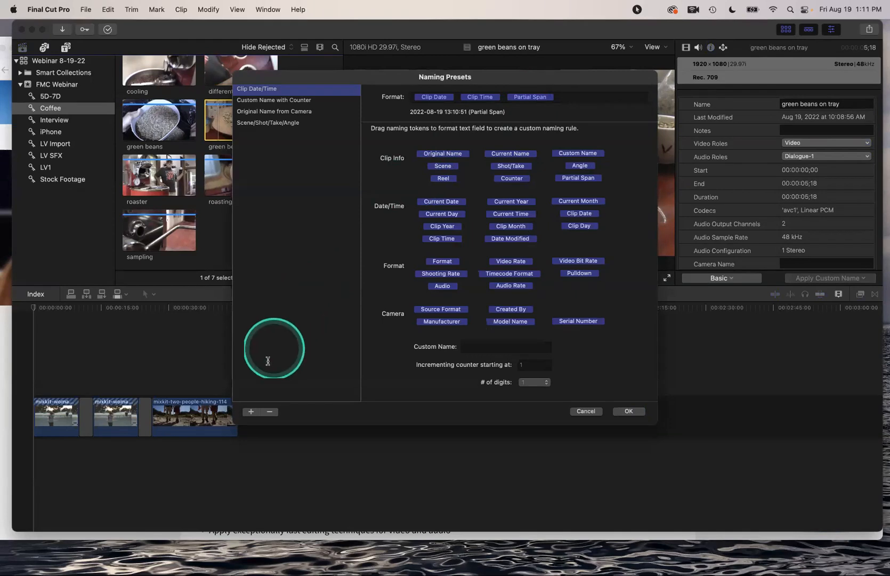
{"action": "left_click", "coordinate": [251, 411]}
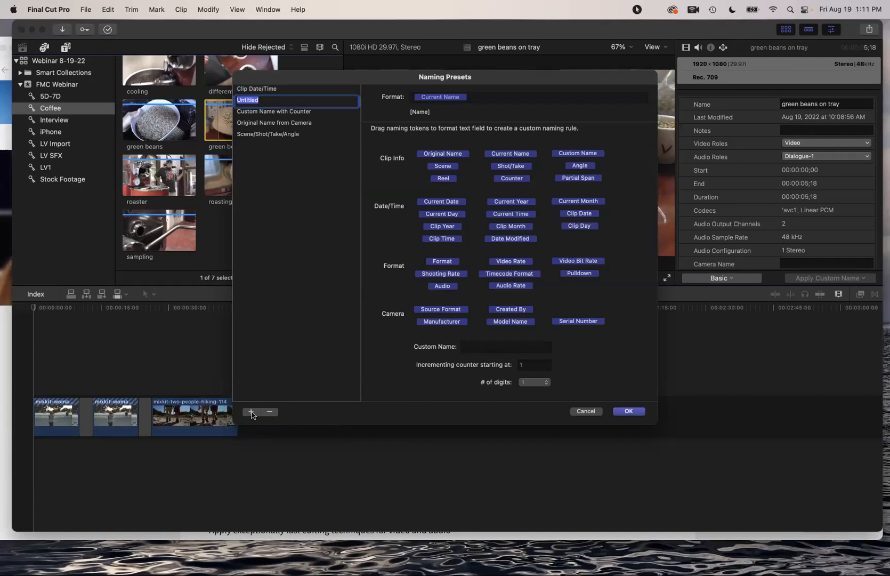
{"action": "type", "text": "Custom Info"}
{"action": "key", "text": "Return"}
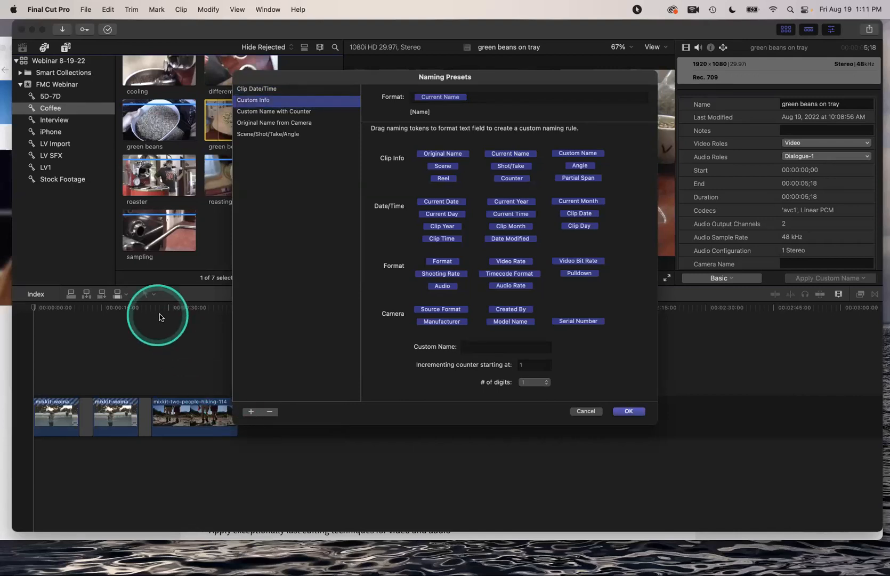
{"action": "left_click_drag", "start_coordinate": [253, 92], "coordinate": [260, 91]}
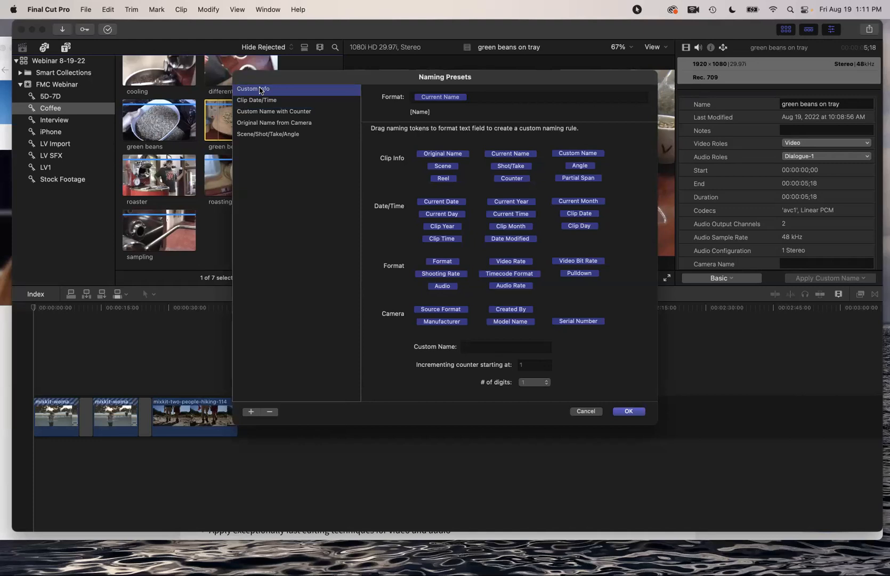
Replace the Current Name token in the format with the text 'Coffee'
{"action": "left_click", "coordinate": [426, 98]}
{"action": "key", "text": "BackSpace"}
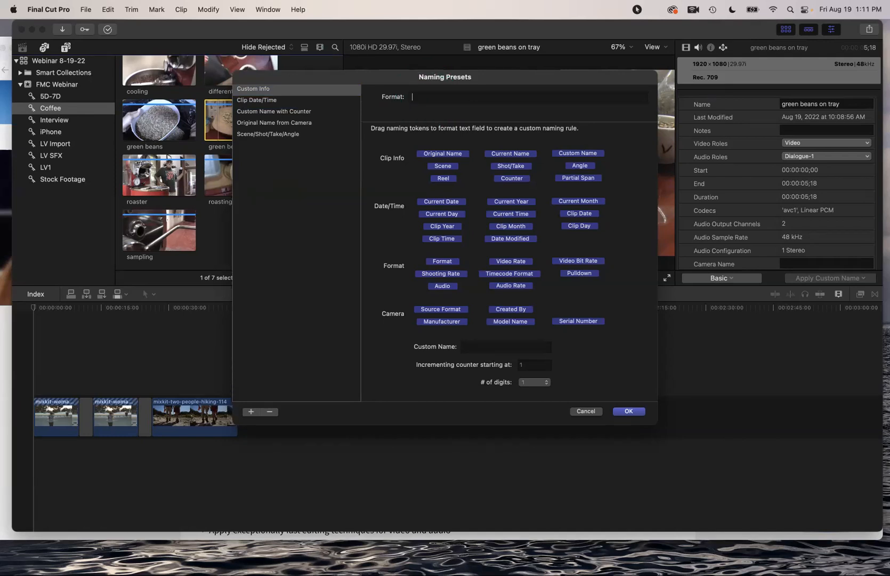
{"action": "type", "text": "Coffee"}
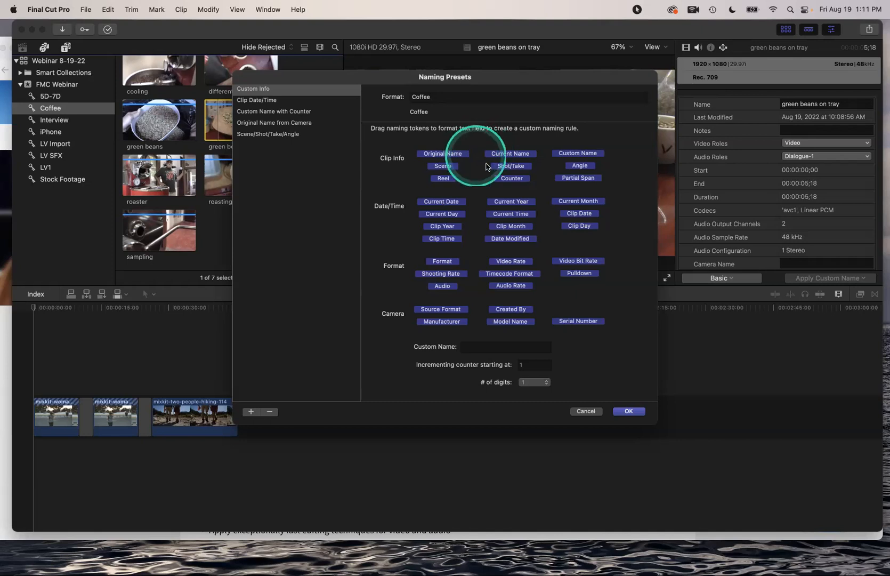
Add counter, date, time and camera manufacturer tokens after 'Coffee' in the format
{"action": "left_click_drag", "start_coordinate": [504, 179], "coordinate": [458, 98]}
{"action": "left_click", "coordinate": [480, 96]}
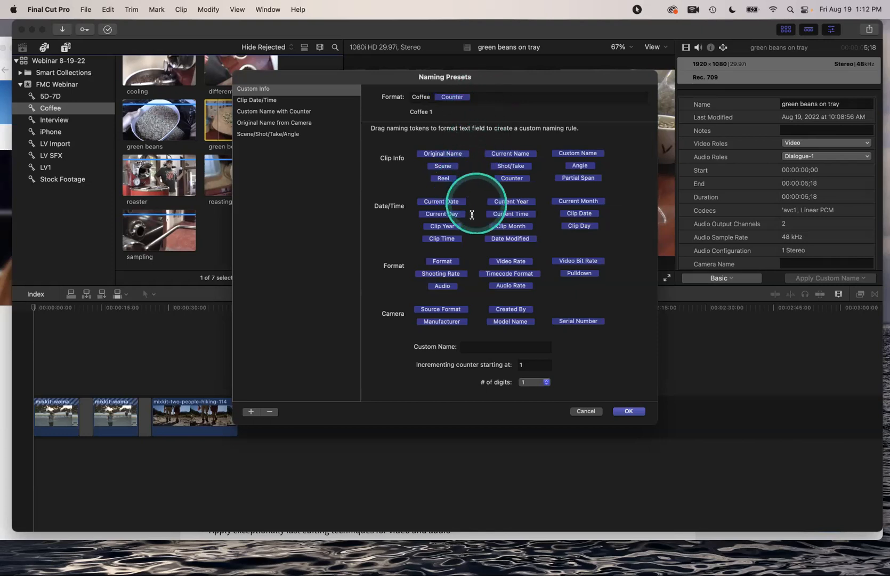
{"action": "left_click_drag", "start_coordinate": [579, 214], "coordinate": [500, 97]}
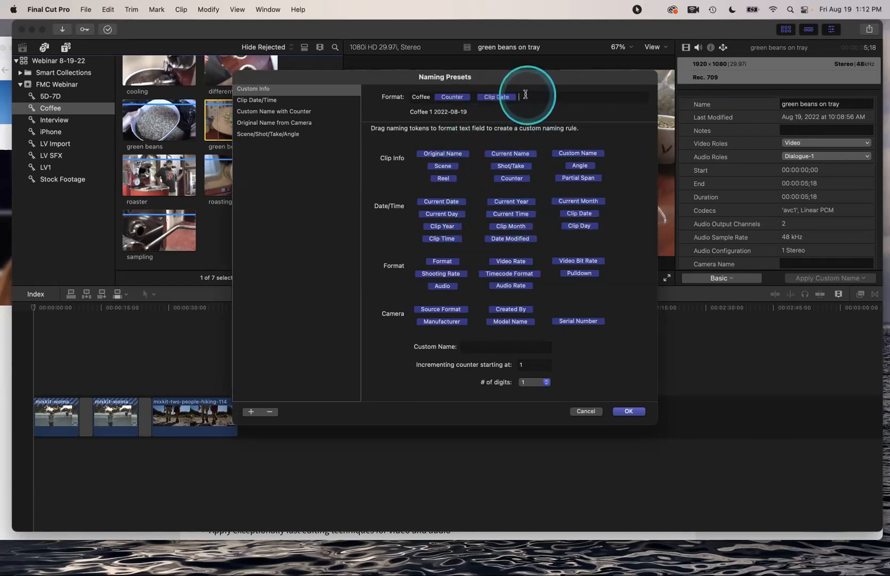
{"action": "left_click_drag", "start_coordinate": [442, 239], "coordinate": [540, 94]}
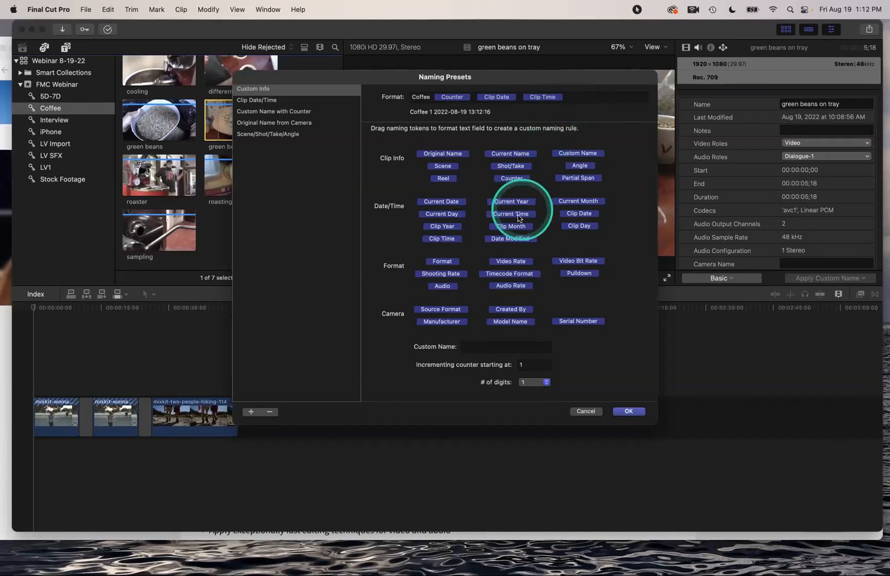
{"action": "left_click", "coordinate": [534, 79]}
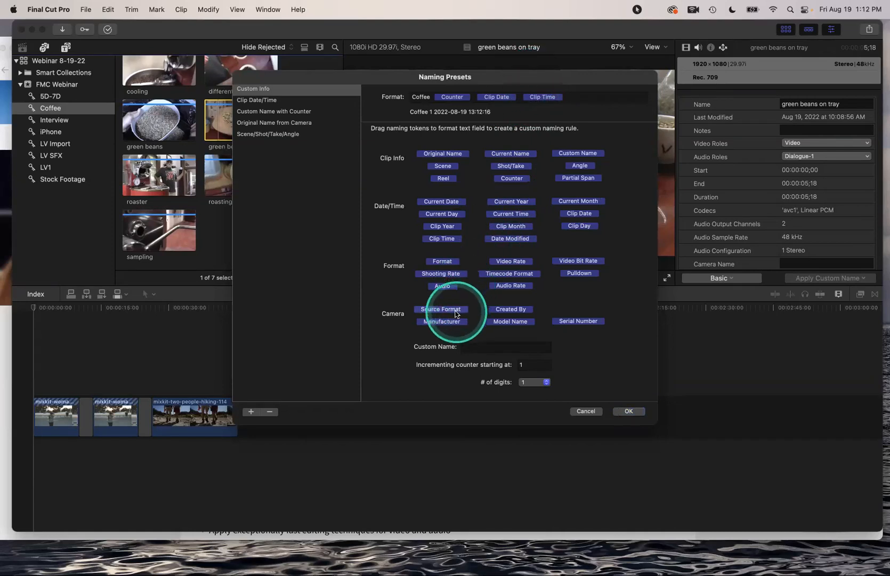
{"action": "left_click_drag", "start_coordinate": [452, 325], "coordinate": [586, 100]}
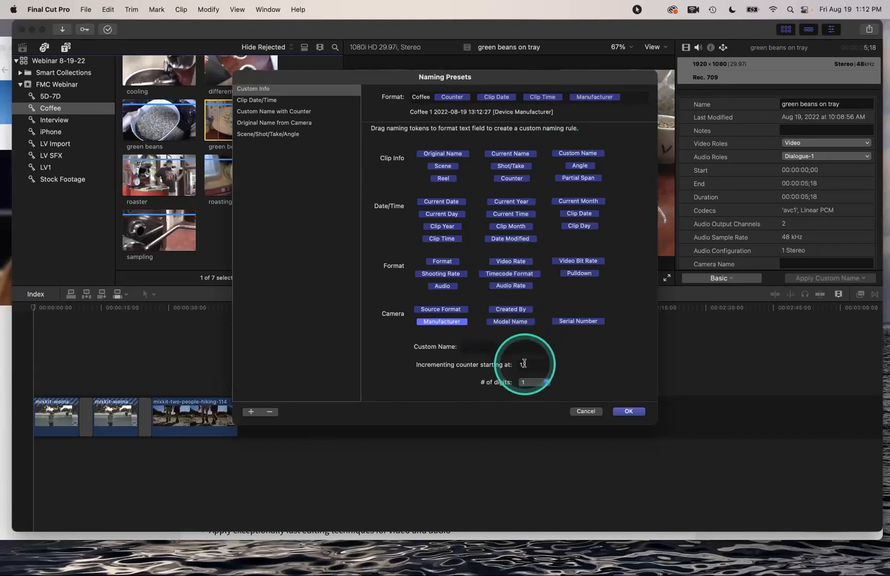
Set the counter to 2 digits and save the Custom Info preset
{"action": "left_click", "coordinate": [525, 383]}
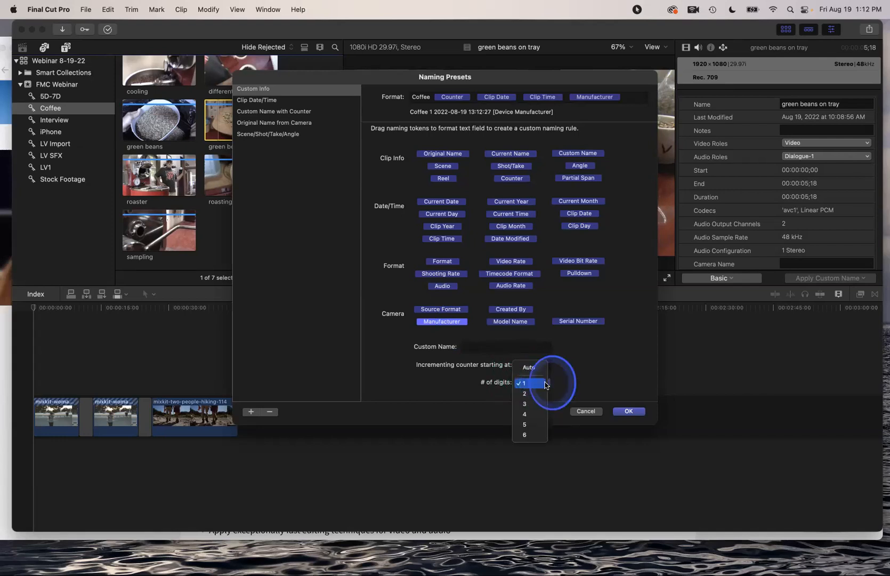
{"action": "left_click", "coordinate": [541, 393]}
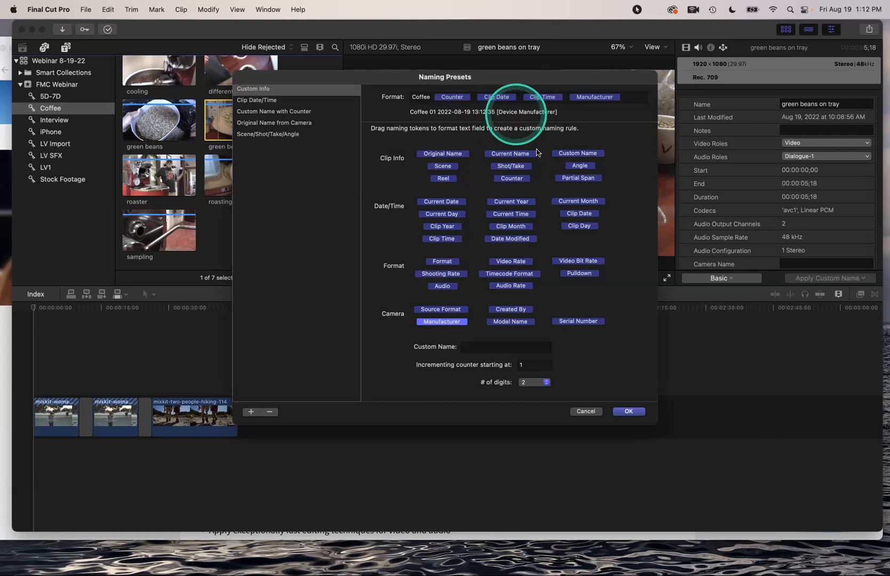
{"action": "left_click", "coordinate": [628, 411]}
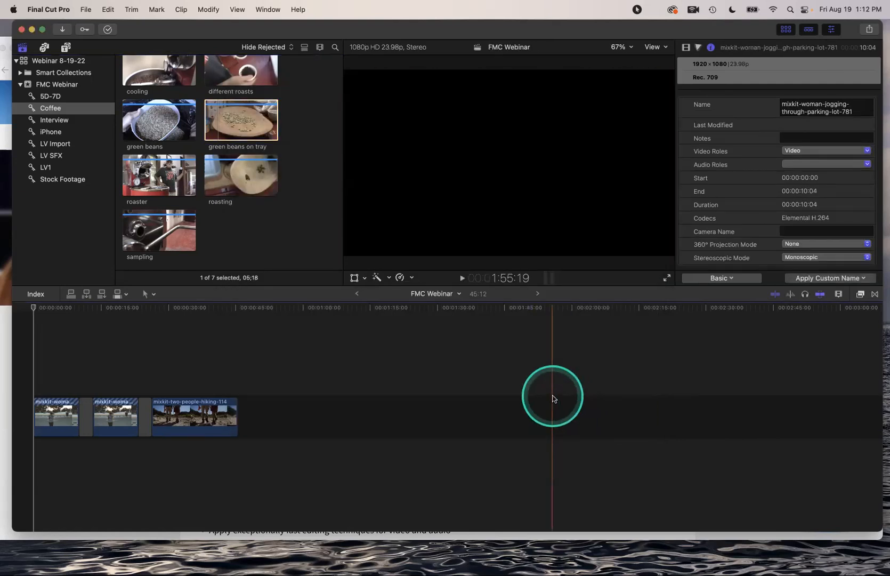
Select all seven Coffee clips and rename them with the Custom Info preset
{"action": "left_click", "coordinate": [177, 152]}
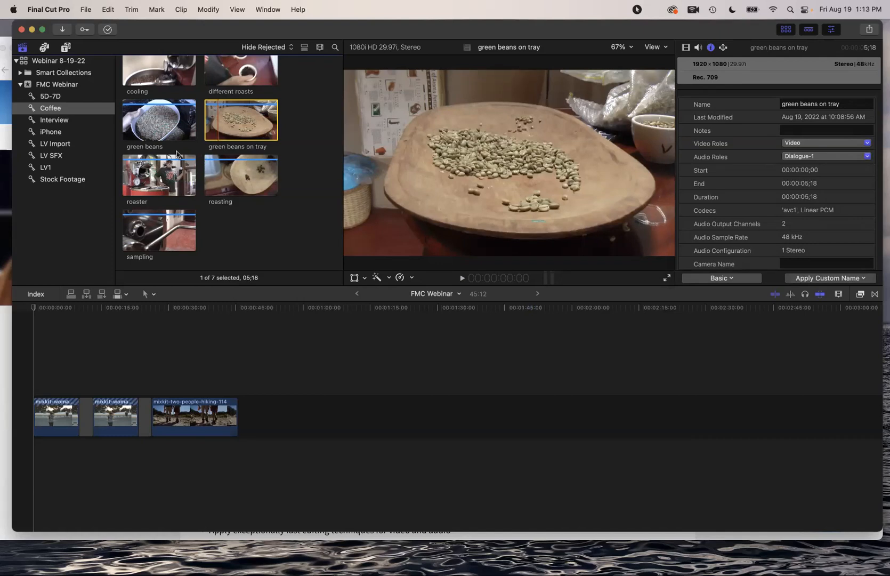
{"action": "key", "text": "super+a"}
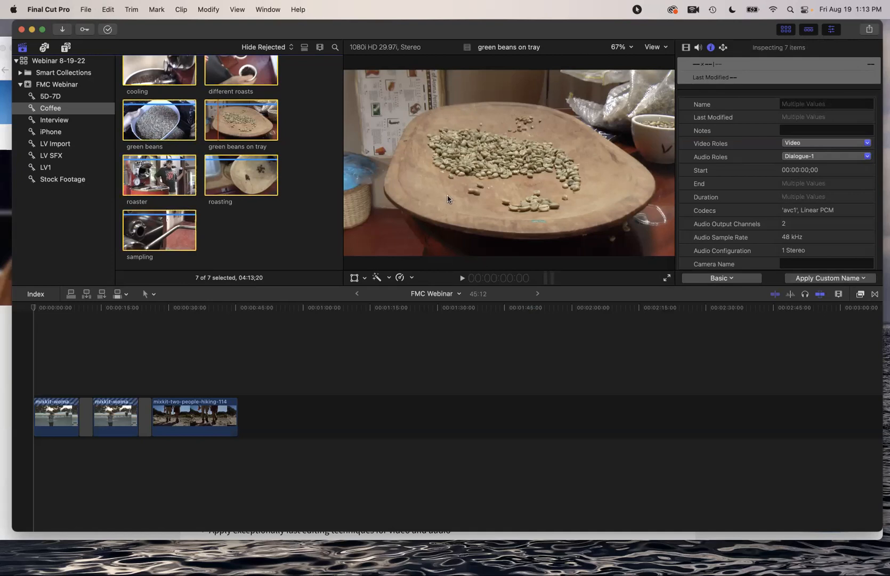
{"action": "left_click", "coordinate": [819, 278]}
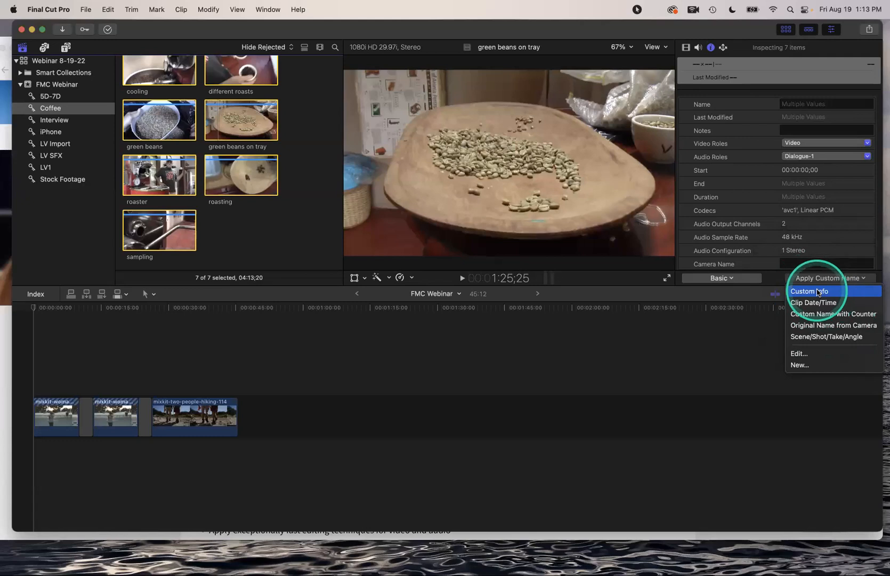
{"action": "left_click", "coordinate": [814, 291]}
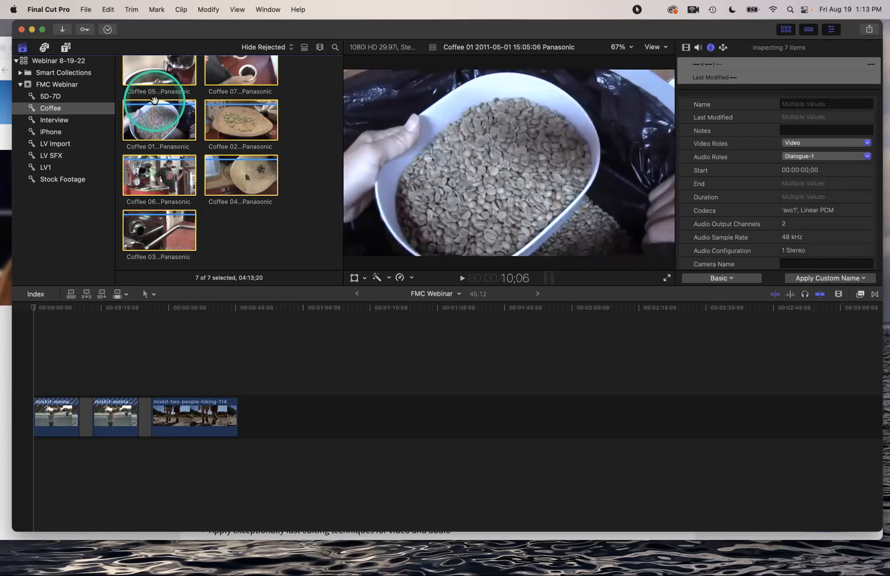
{"action": "scroll", "coordinate": [153, 107], "scroll_direction": "up", "scroll_amount": 3}
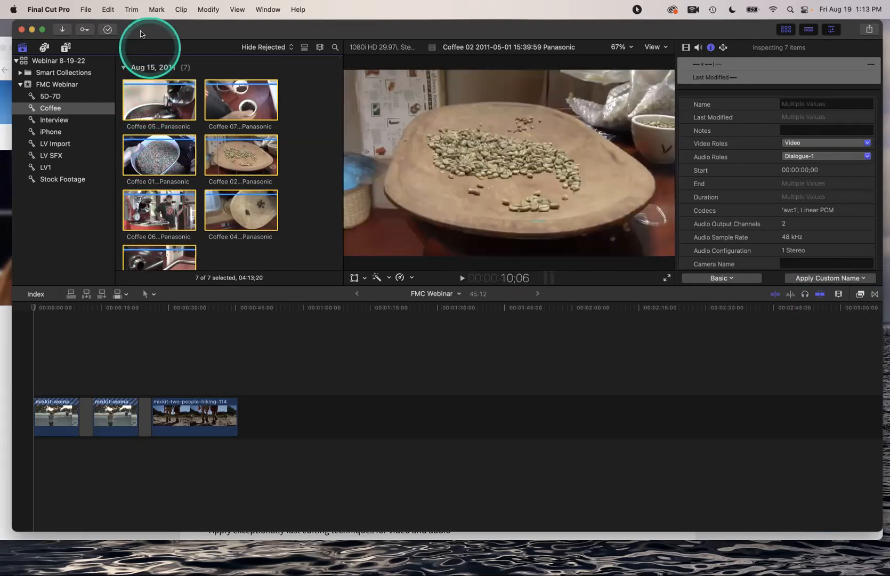
Toggle the browser to list view and back to thumbnails so clips sort from Coffee 01
{"action": "left_click_drag", "start_coordinate": [143, 35], "coordinate": [139, 44]}
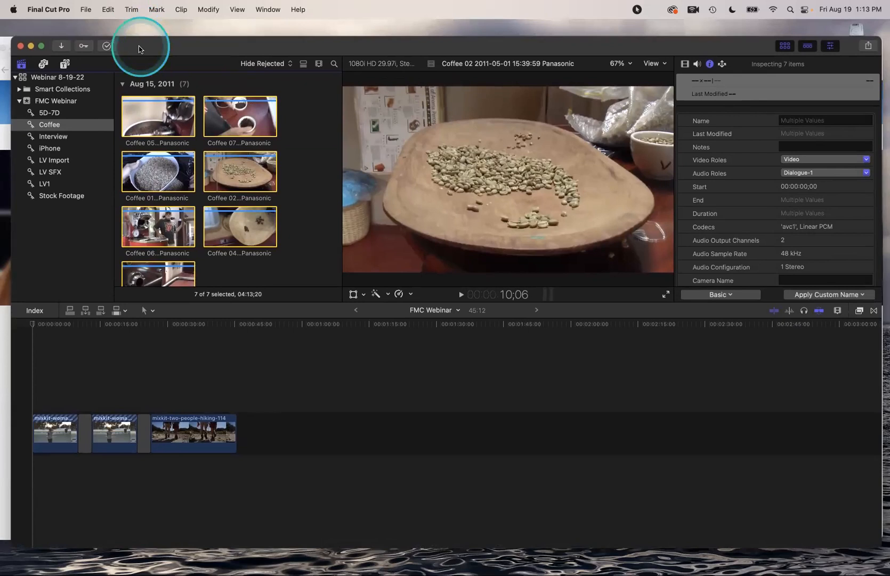
{"action": "left_click", "coordinate": [304, 65]}
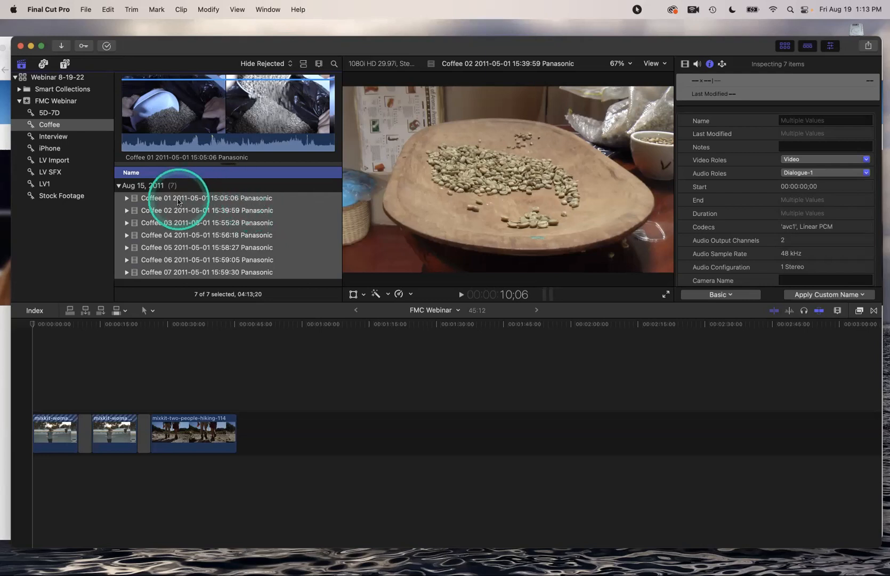
{"action": "left_click", "coordinate": [303, 63]}
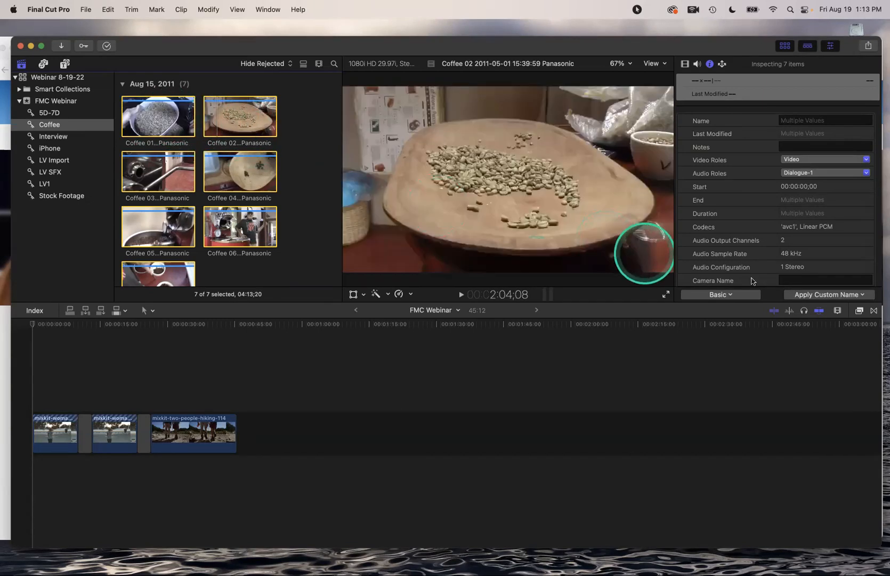
{"action": "left_click", "coordinate": [838, 294]}
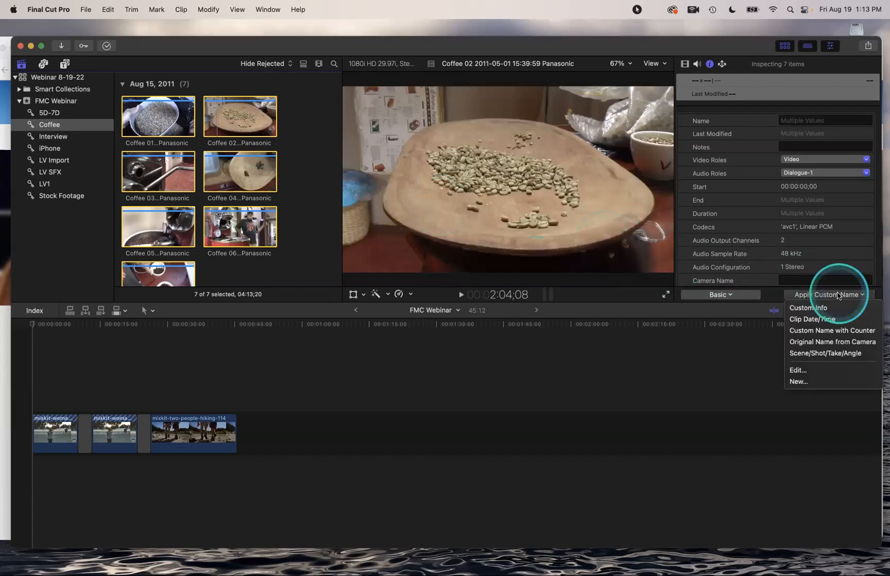
{"action": "left_click", "coordinate": [798, 368]}
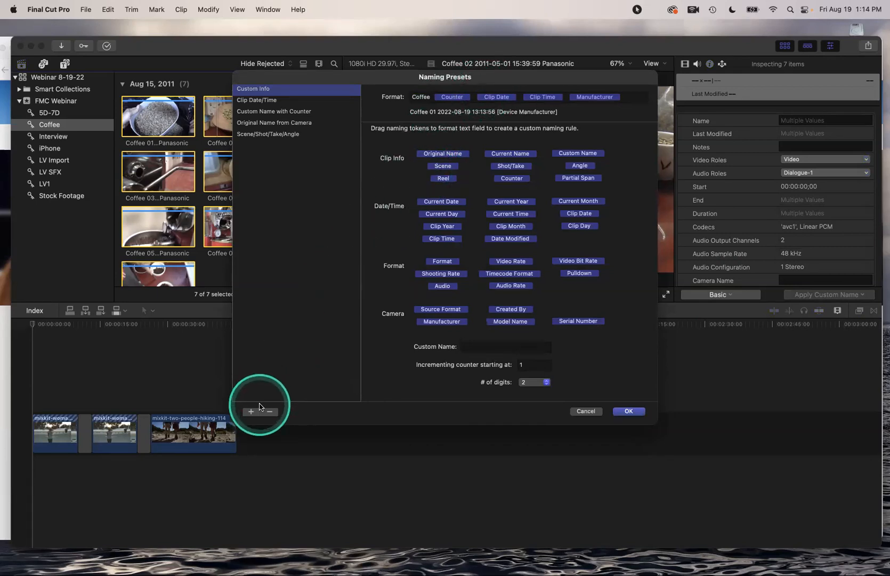
{"action": "left_click", "coordinate": [585, 411]}
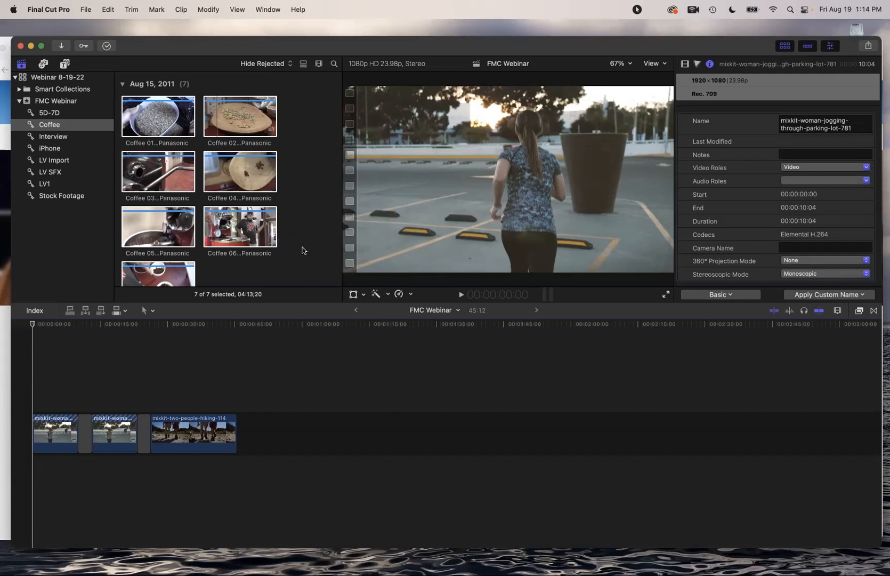
{"action": "left_click", "coordinate": [142, 179]}
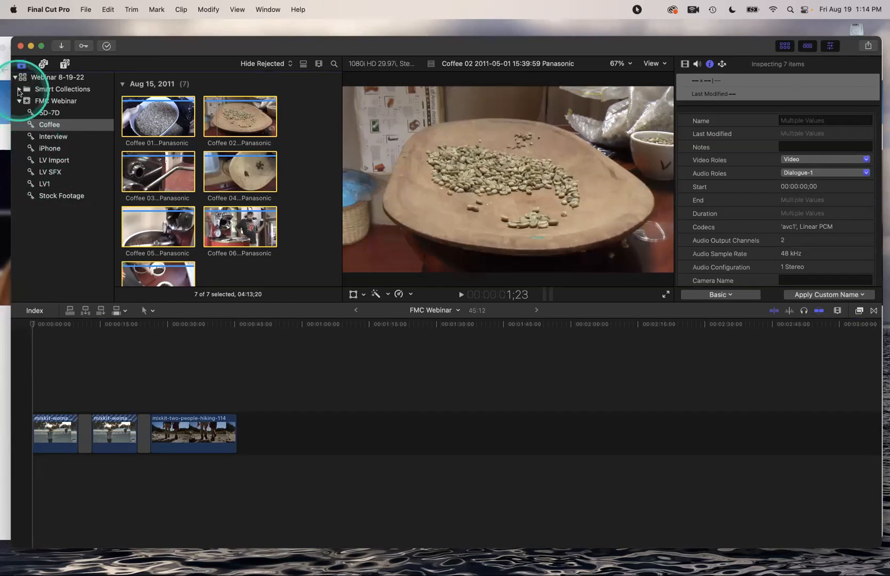
Show the FMC Webinar event's 39 clips and scroll down to the Tears of Joy clips
{"action": "left_click", "coordinate": [19, 89]}
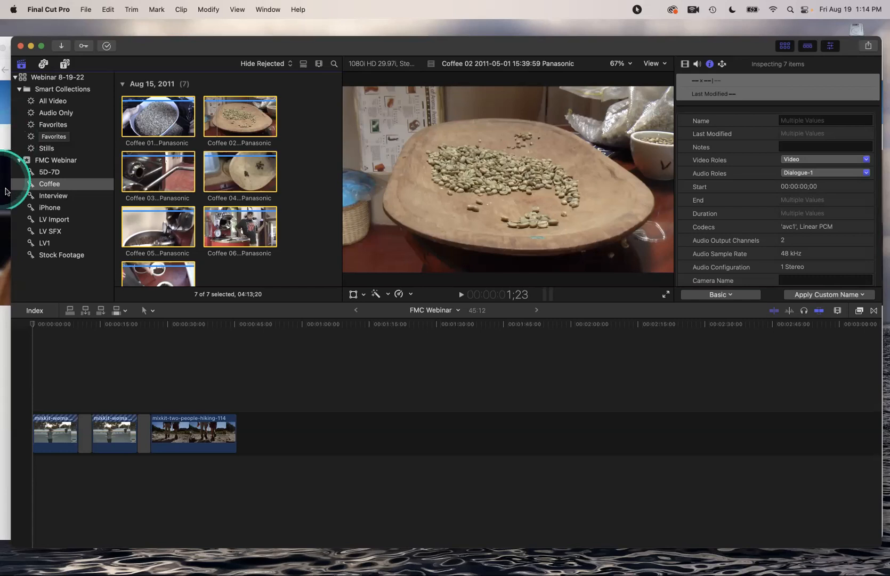
{"action": "left_click", "coordinate": [47, 161]}
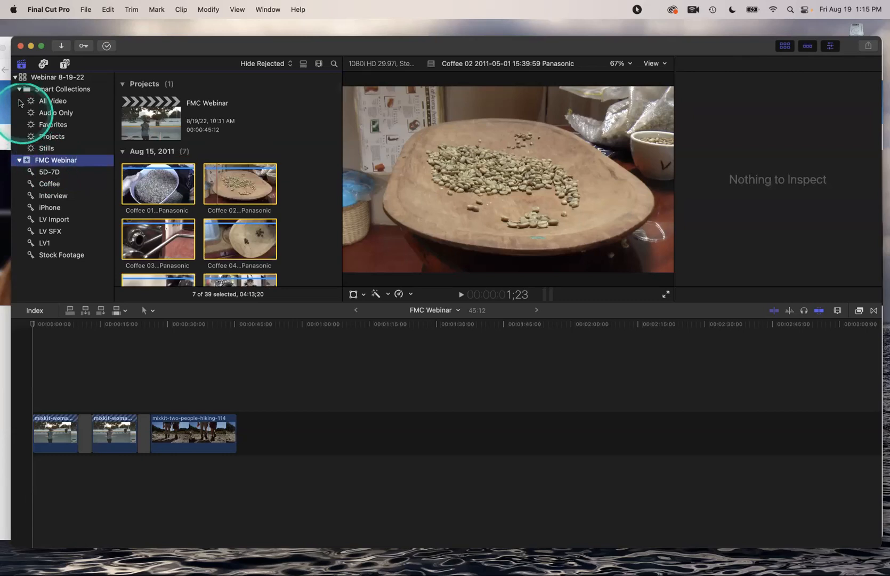
{"action": "left_click", "coordinate": [20, 89]}
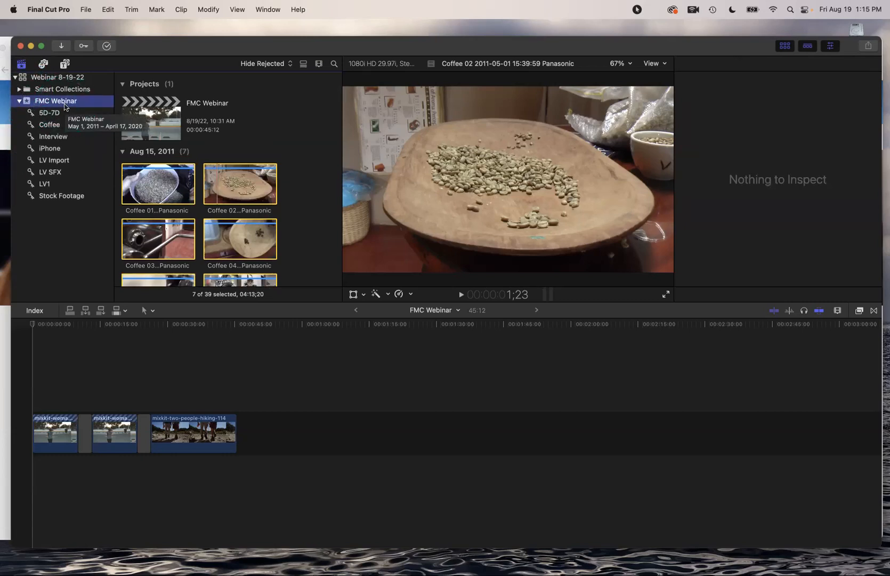
{"action": "left_click", "coordinate": [185, 205]}
{"action": "scroll", "coordinate": [186, 206], "scroll_direction": "down", "scroll_amount": 1}
{"action": "scroll", "coordinate": [185, 205], "scroll_direction": "down", "scroll_amount": 8}
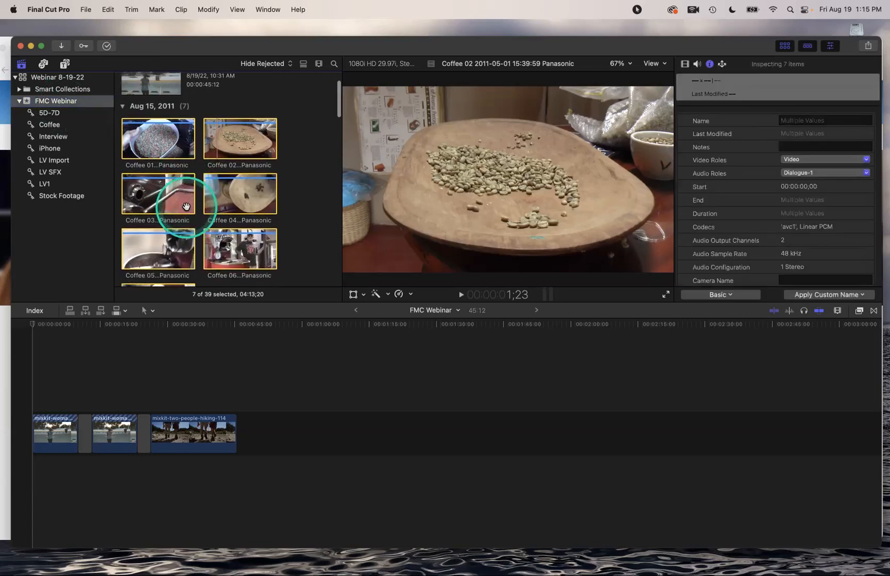
{"action": "scroll", "coordinate": [185, 205], "scroll_direction": "down", "scroll_amount": 10}
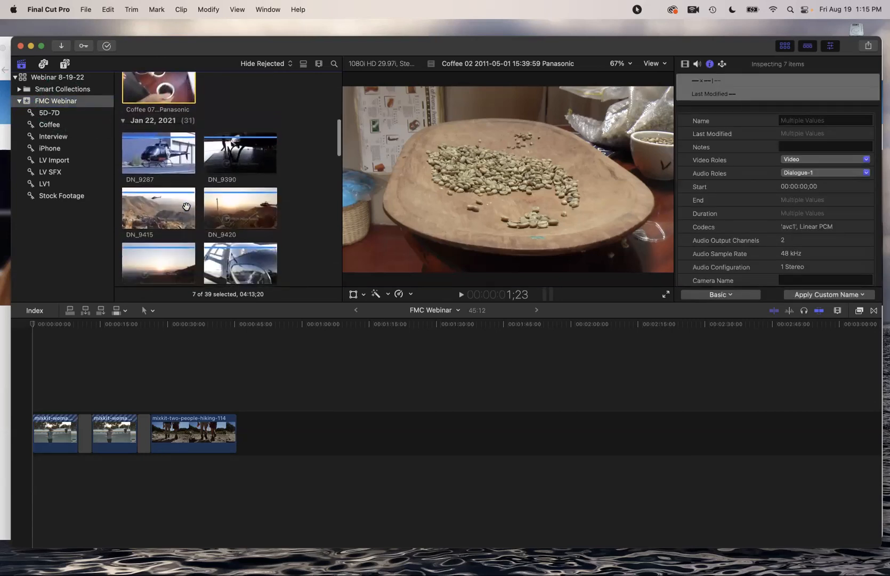
{"action": "scroll", "coordinate": [186, 206], "scroll_direction": "down", "scroll_amount": 10}
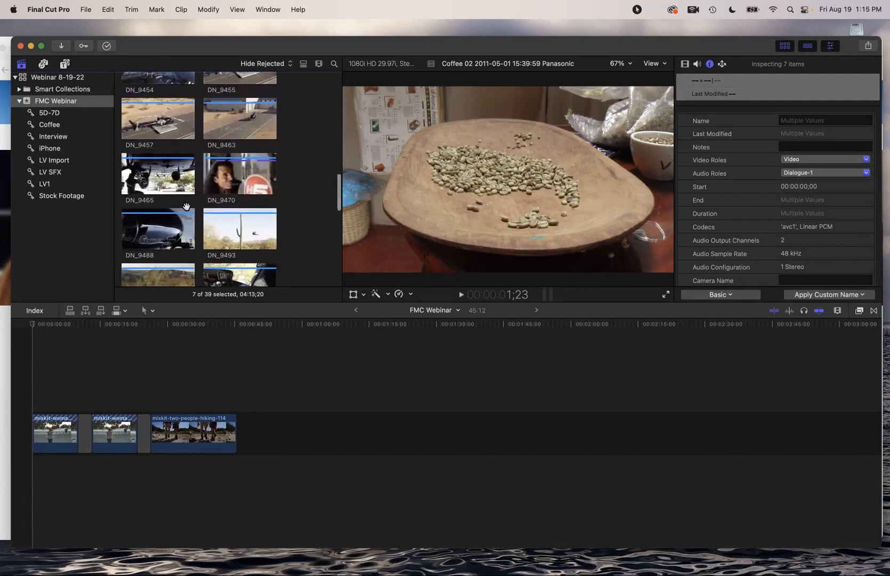
{"action": "scroll", "coordinate": [186, 207], "scroll_direction": "down", "scroll_amount": 1}
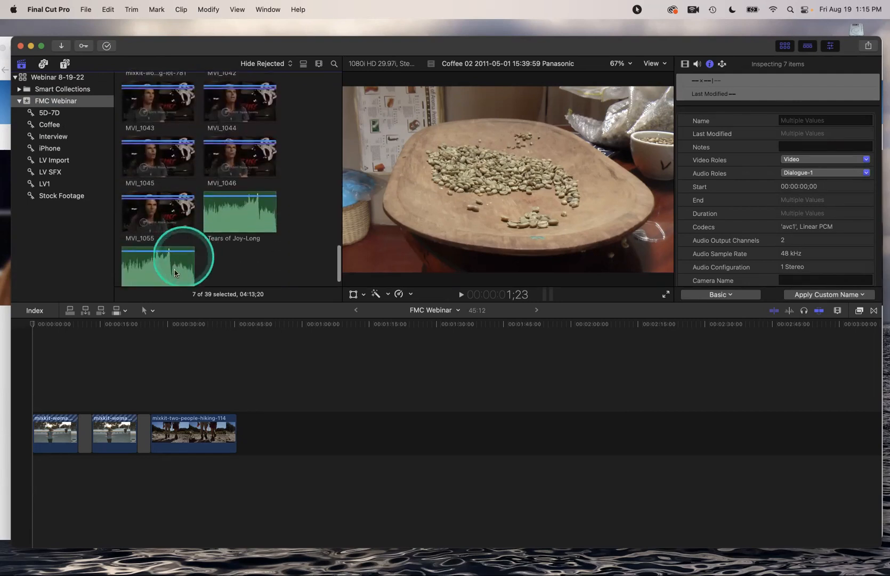
Search for 'Tears', select Tears of Joy-Long and -Short, and bring up their keywords
{"action": "left_click", "coordinate": [334, 63]}
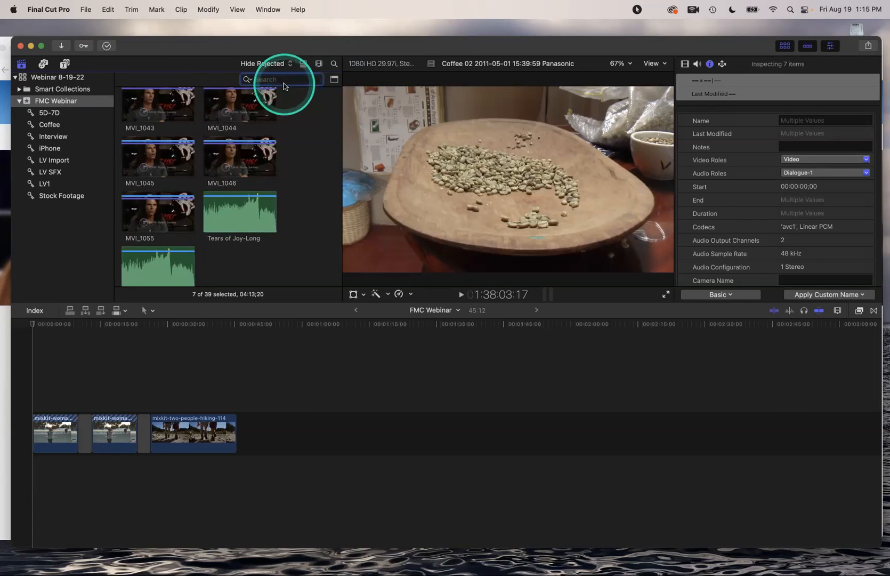
{"action": "type", "text": "Te"}
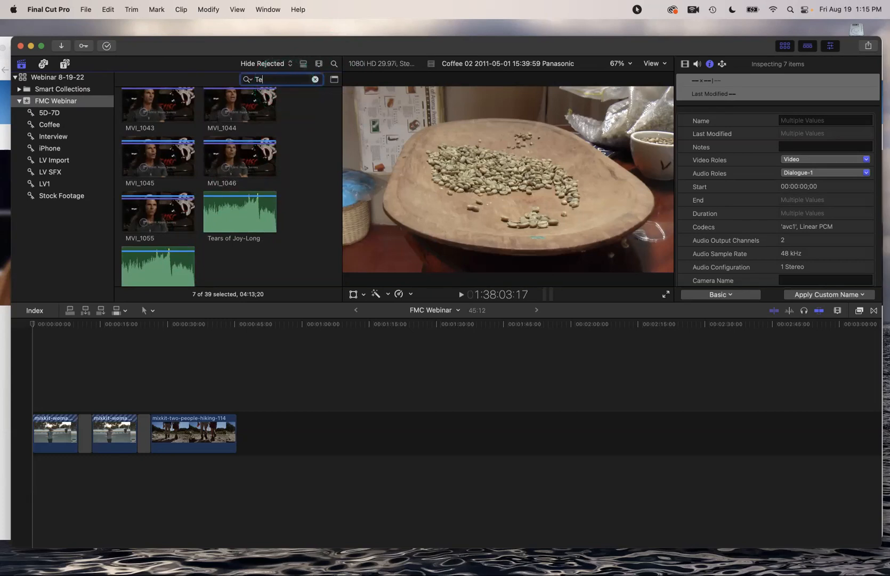
{"action": "type", "text": "ars"}
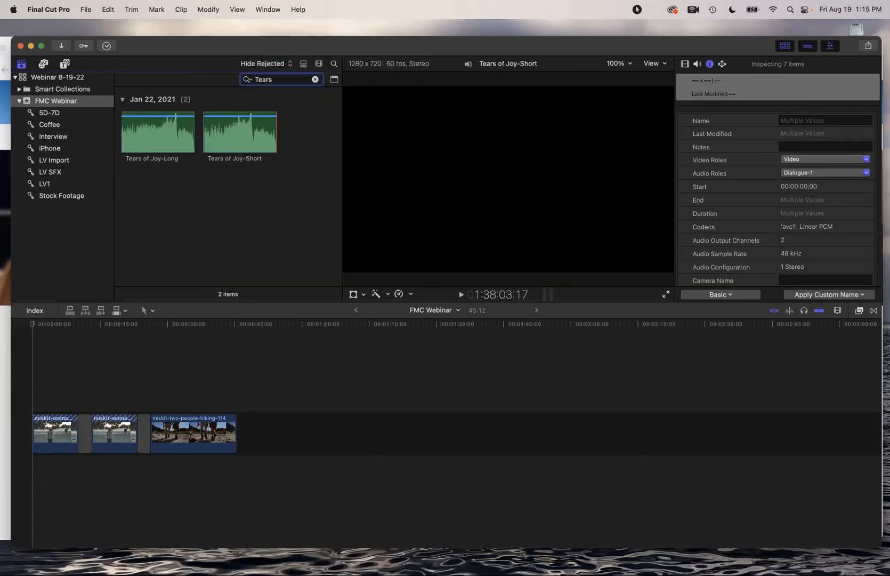
{"action": "left_click", "coordinate": [235, 128]}
{"action": "left_click", "coordinate": [159, 119]}
{"action": "left_click", "coordinate": [158, 118], "text": "super"}
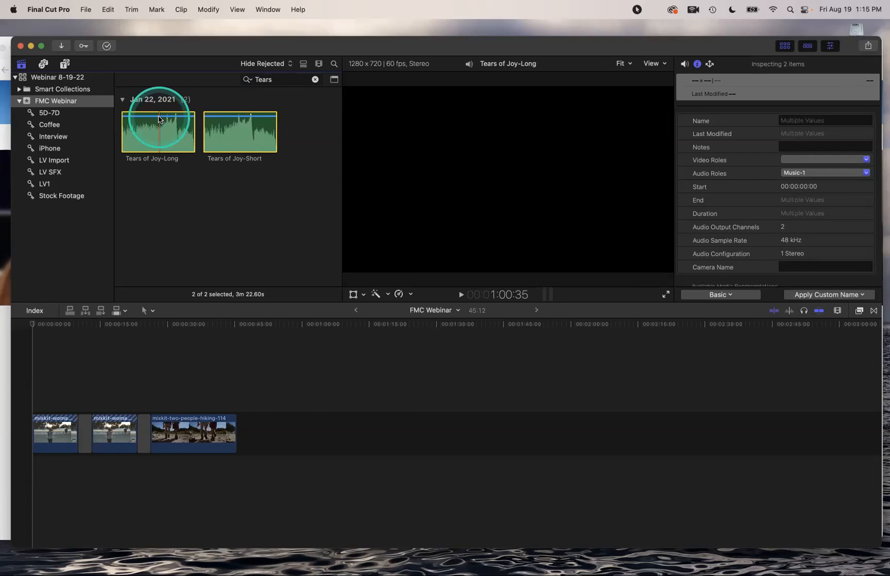
{"action": "key", "text": "super+k"}
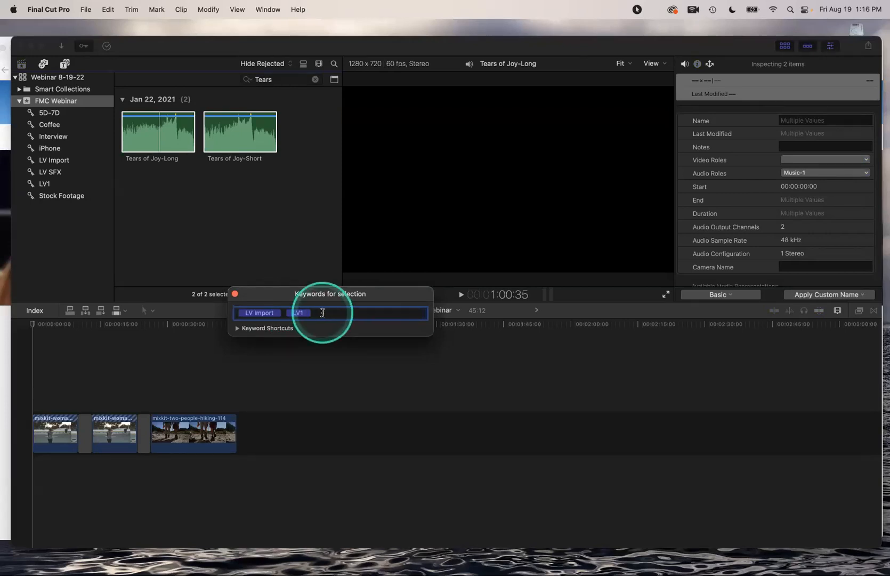
Add the keyword 'Audio' to both Tears of Joy clips and close the keyword editor
{"action": "type", "text": "Audio"}
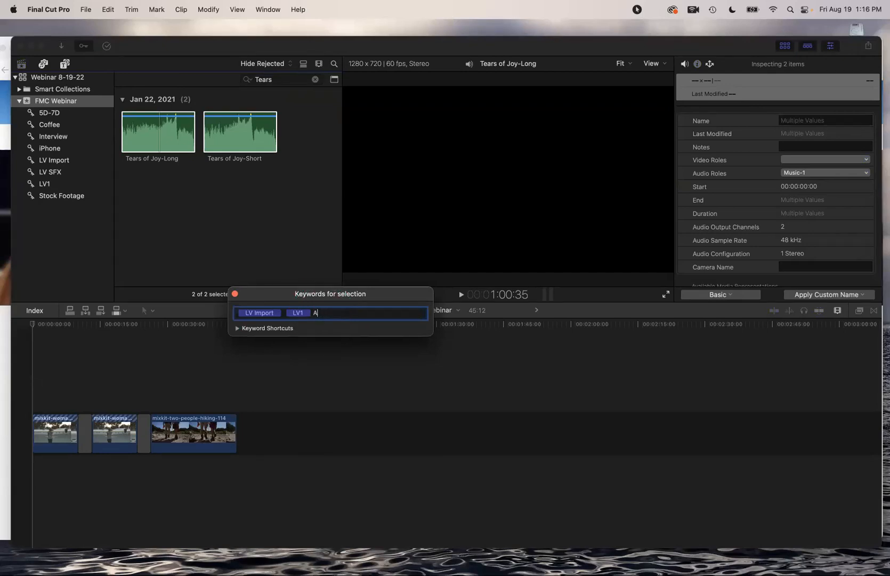
{"action": "key", "text": "Return"}
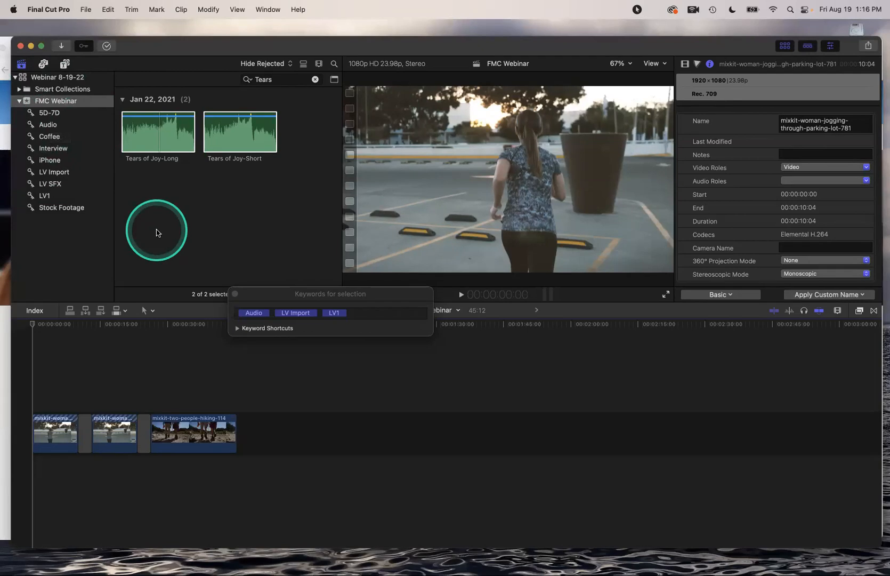
{"action": "key", "text": "super+k"}
{"action": "key", "text": "super+k"}
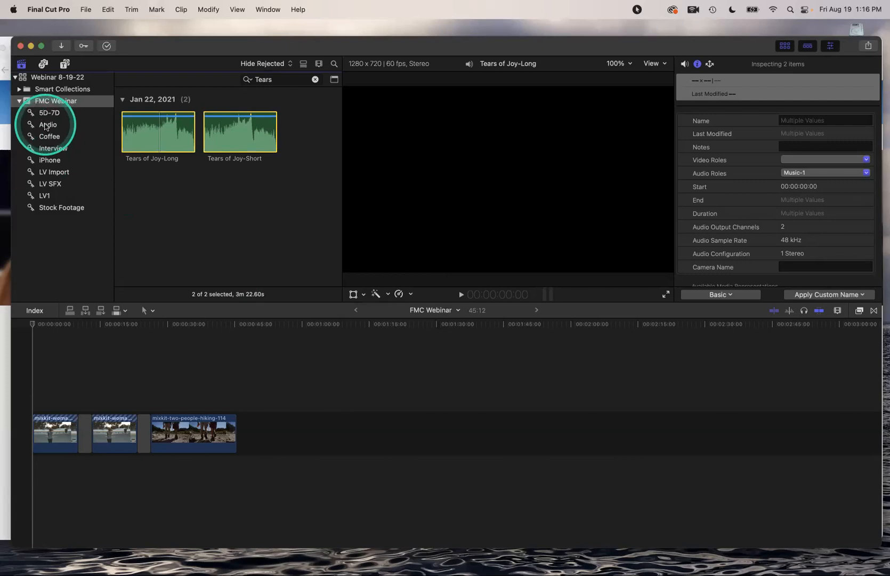
Browse the Audio, 5D-7D, Coffee, Interview and LV Import keyword collections, then revisit 5D-7D
{"action": "left_click", "coordinate": [47, 126]}
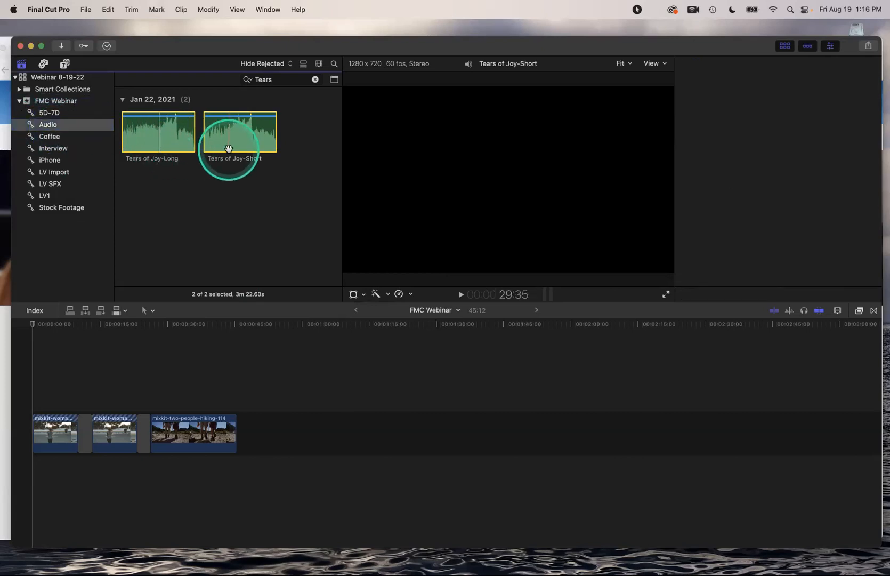
{"action": "left_click", "coordinate": [45, 113]}
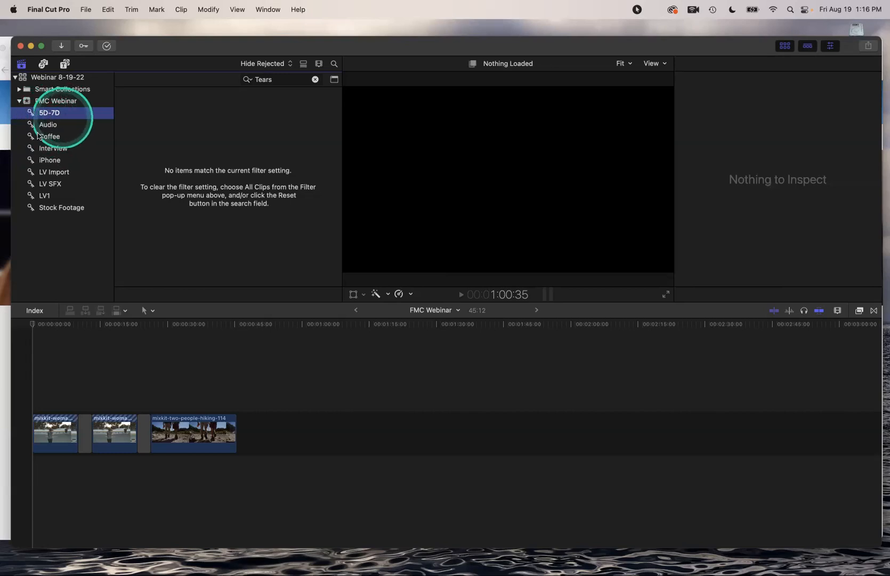
{"action": "left_click", "coordinate": [42, 137]}
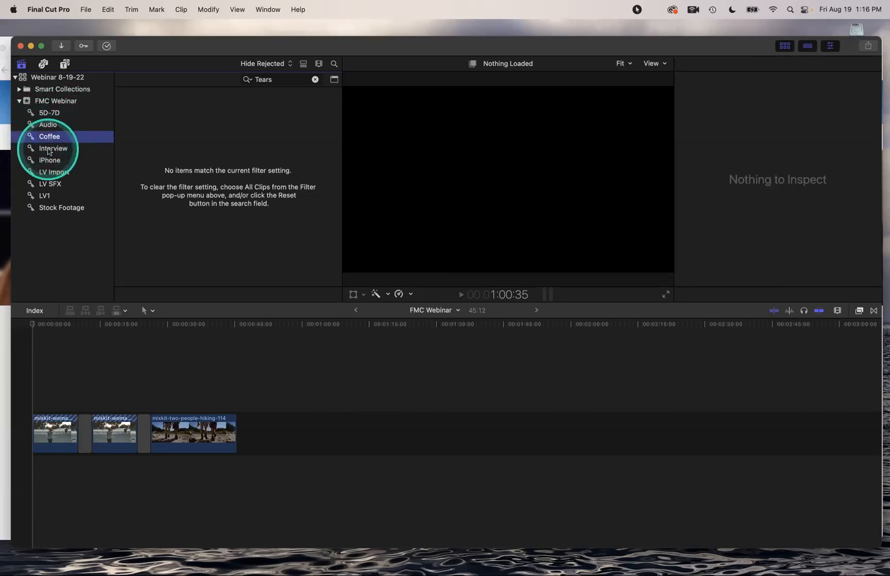
{"action": "left_click", "coordinate": [48, 149]}
{"action": "left_click", "coordinate": [43, 173]}
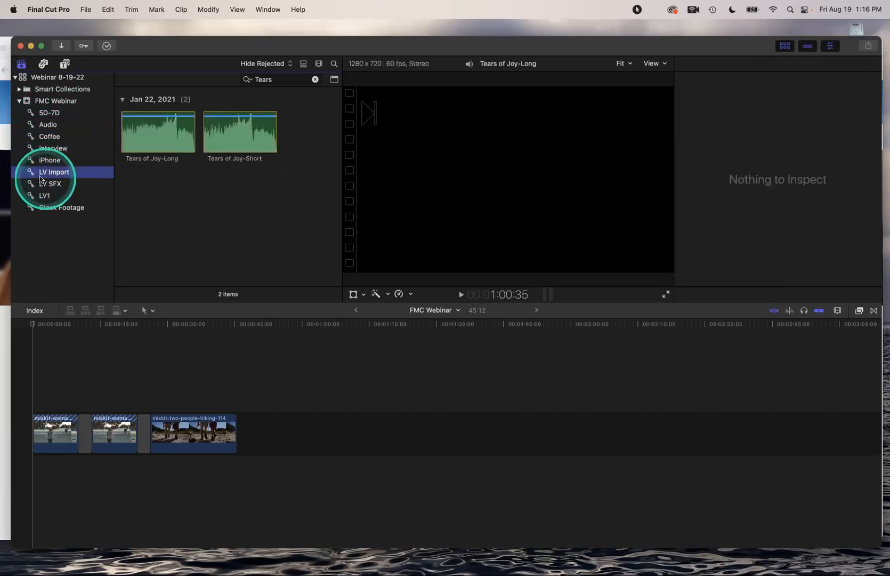
{"action": "left_click", "coordinate": [165, 139]}
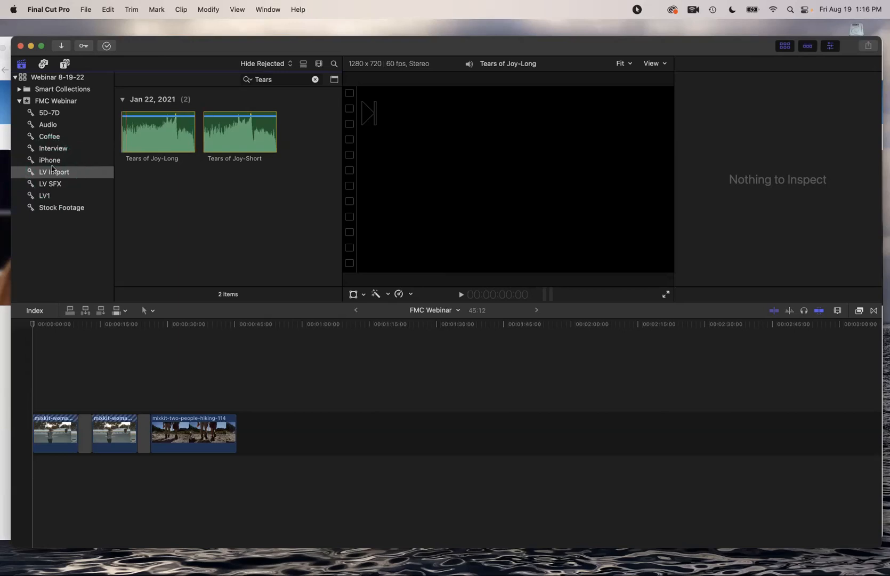
{"action": "left_click", "coordinate": [51, 113]}
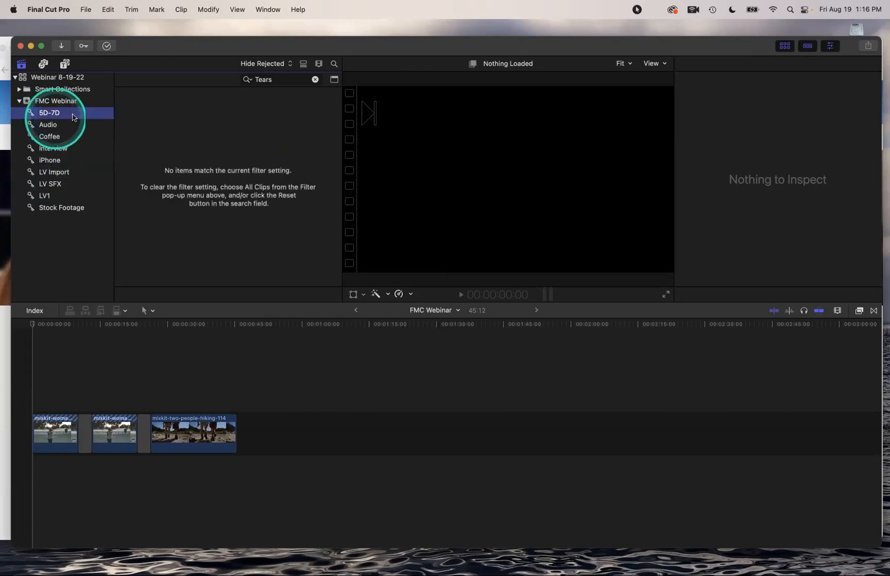
{"action": "key", "text": "ctrl"}
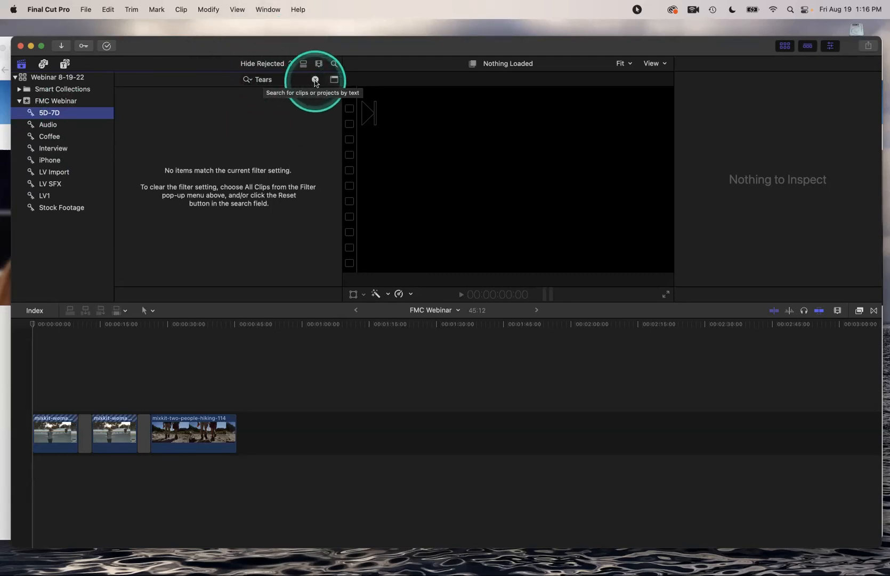
Clear the Tears search, view Audio and Audio Only, then list all 39 FMC Webinar clips
{"action": "left_click", "coordinate": [315, 80]}
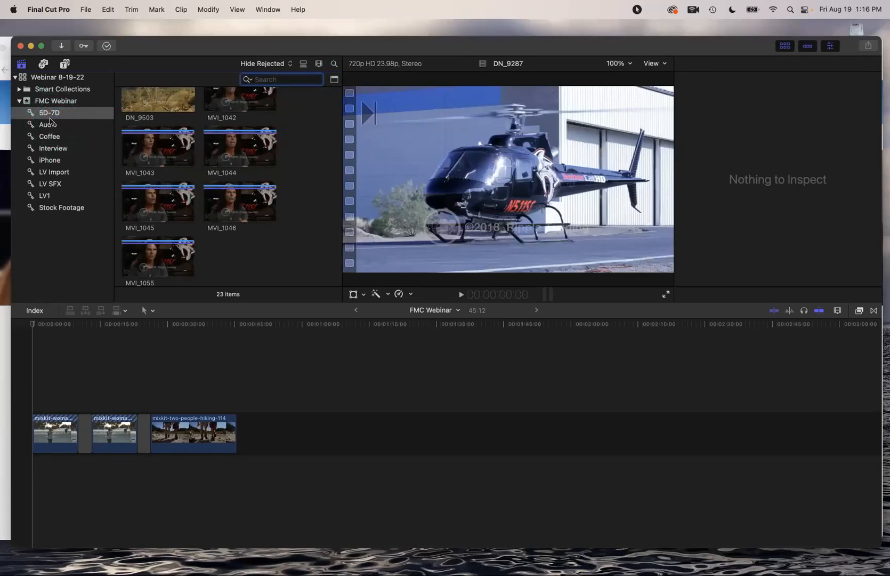
{"action": "left_click", "coordinate": [49, 126]}
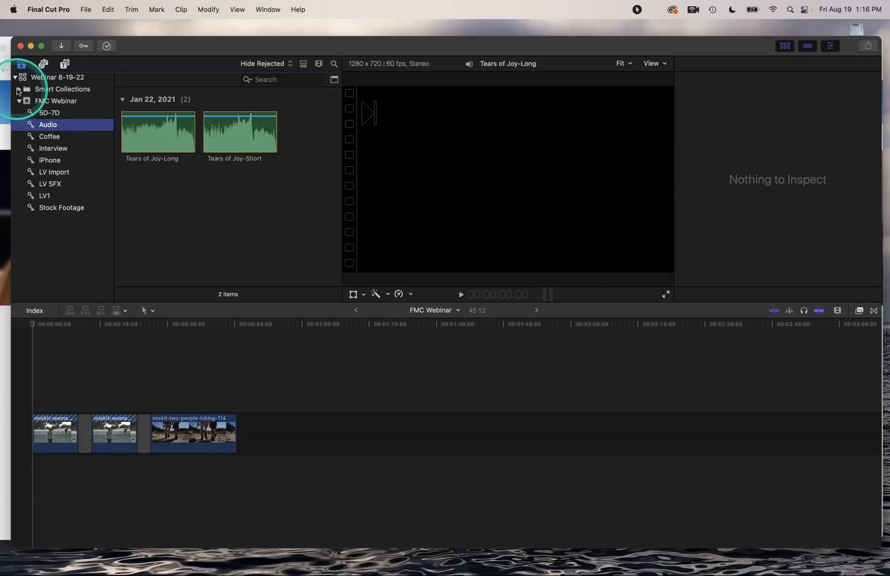
{"action": "left_click", "coordinate": [18, 90]}
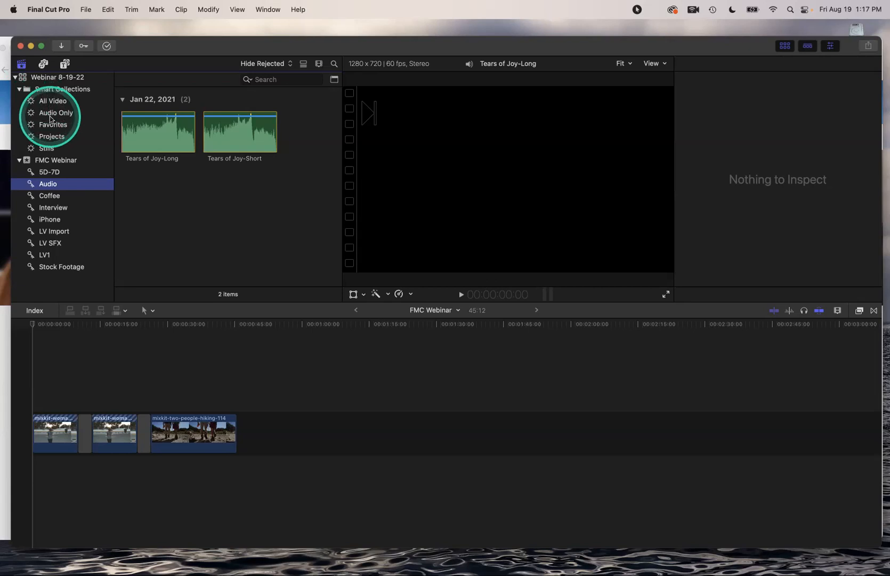
{"action": "left_click", "coordinate": [50, 115]}
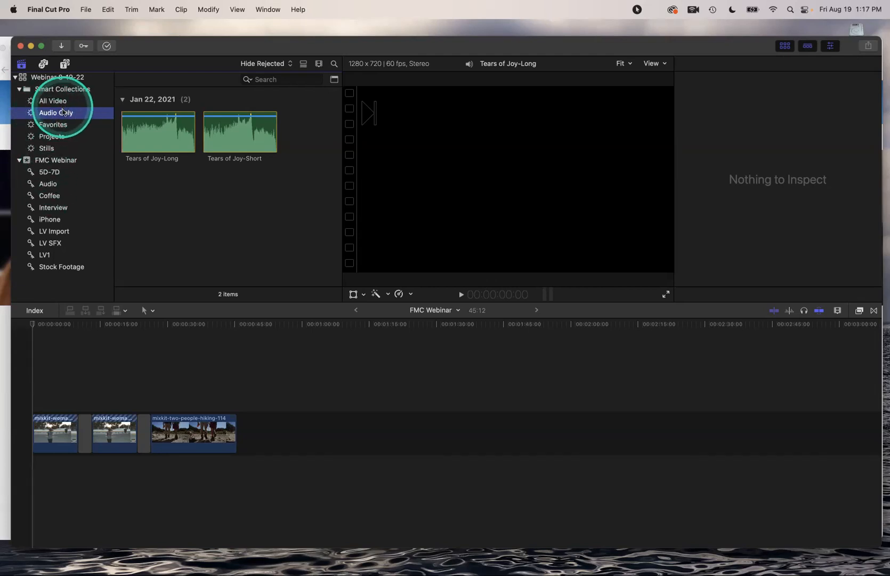
{"action": "left_click", "coordinate": [58, 161]}
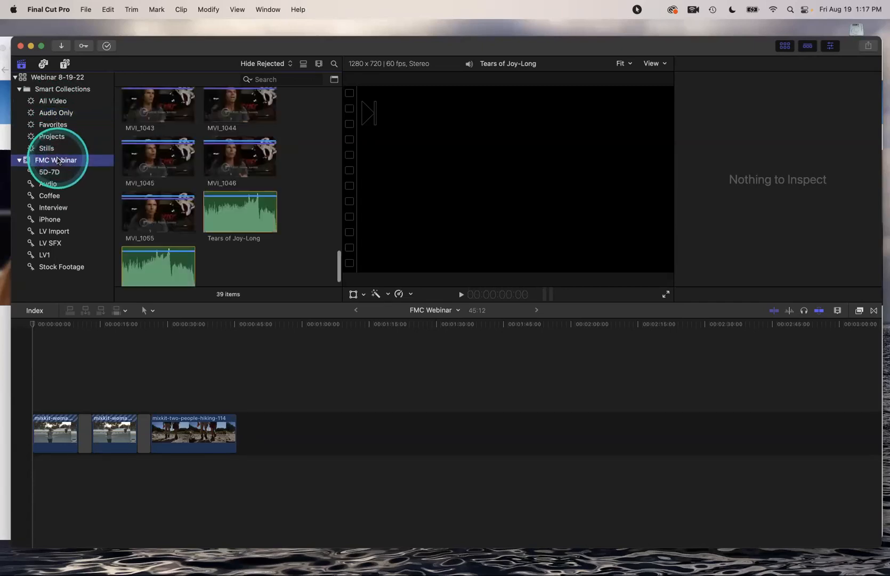
Import Helicopter Start Idle Takeoff.m4a from the Desktop, bringing the FMC Webinar event to 40 items
{"action": "key", "text": "super+i"}
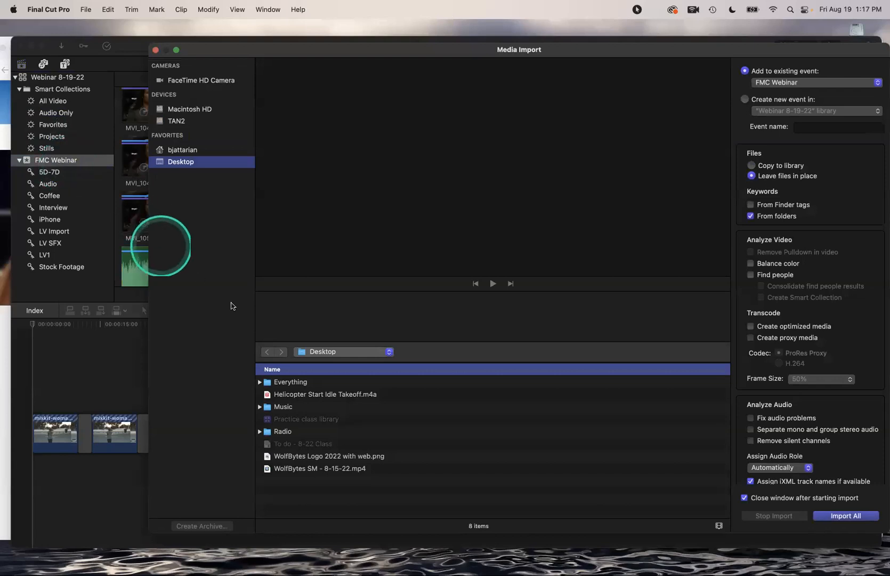
{"action": "left_click", "coordinate": [293, 395]}
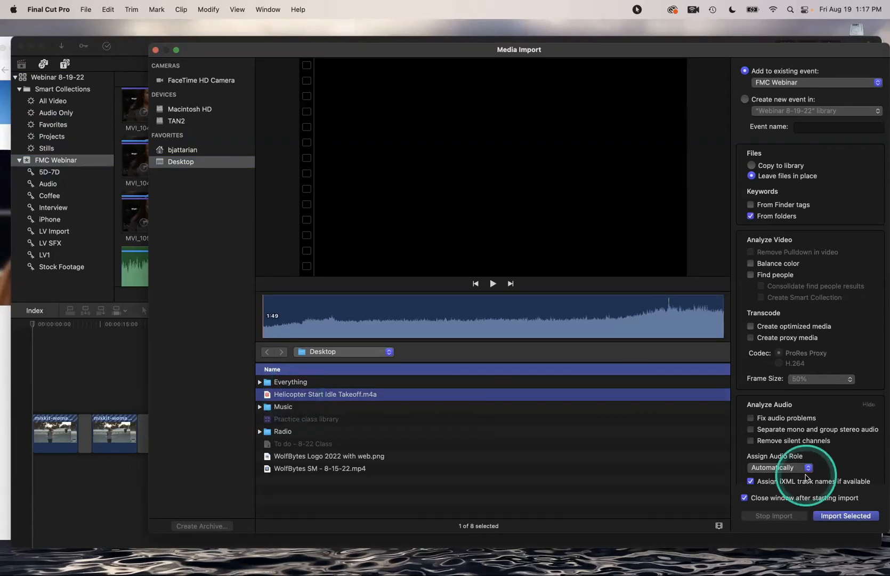
{"action": "left_click", "coordinate": [846, 515]}
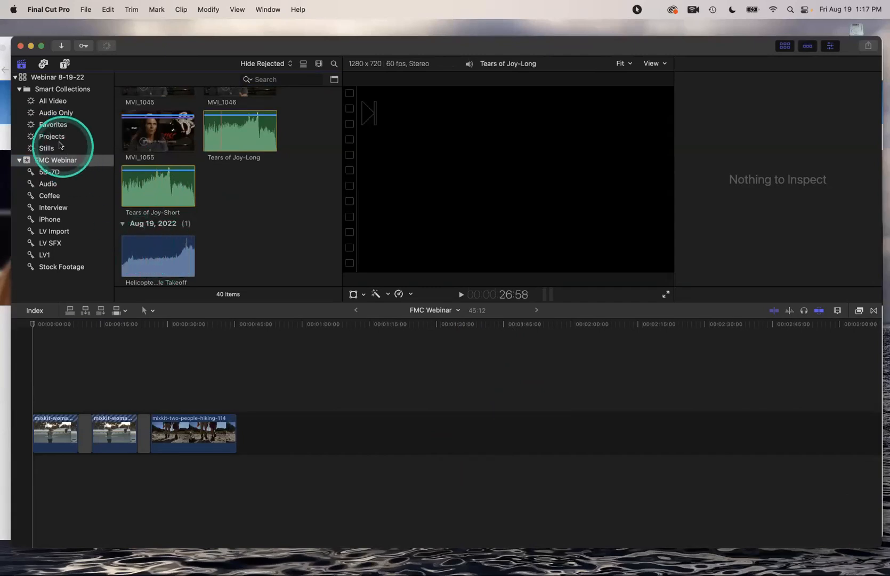
Preview Tears of Joy-Short in Audio and the helicopter clip in Audio Only, then return to Audio
{"action": "left_click", "coordinate": [48, 183]}
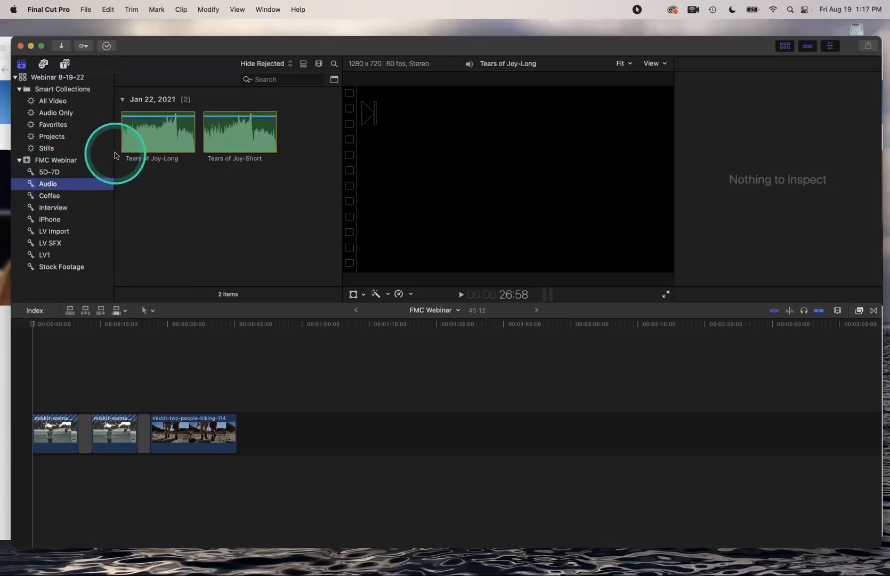
{"action": "left_click", "coordinate": [223, 140]}
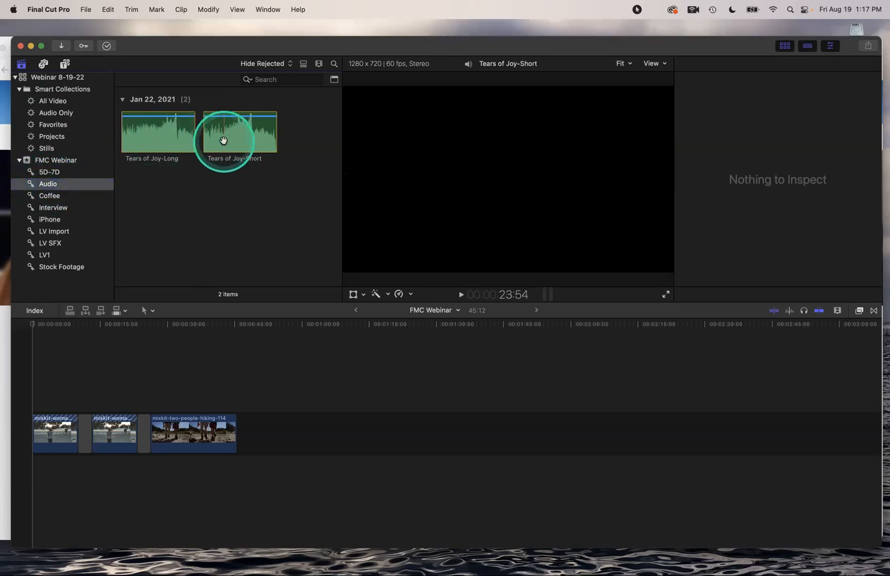
{"action": "left_click", "coordinate": [58, 113]}
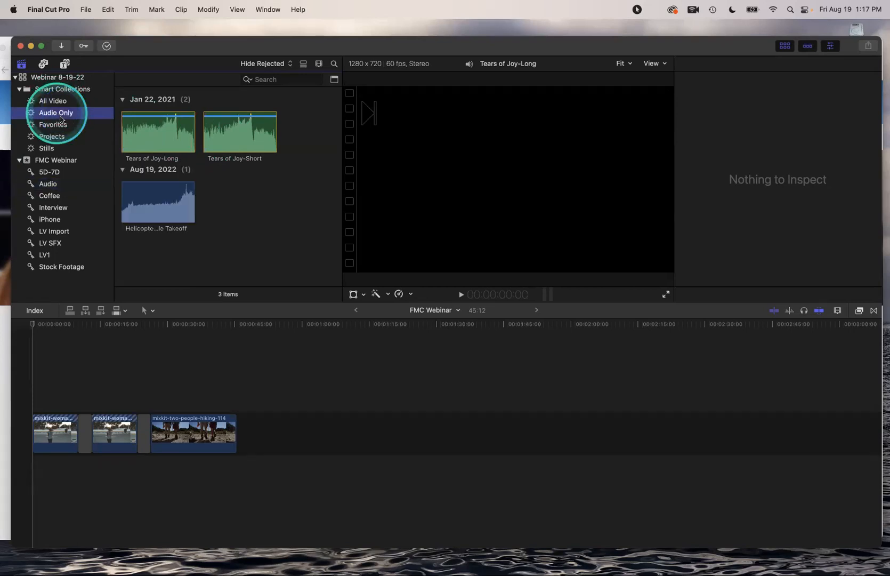
{"action": "left_click", "coordinate": [140, 207]}
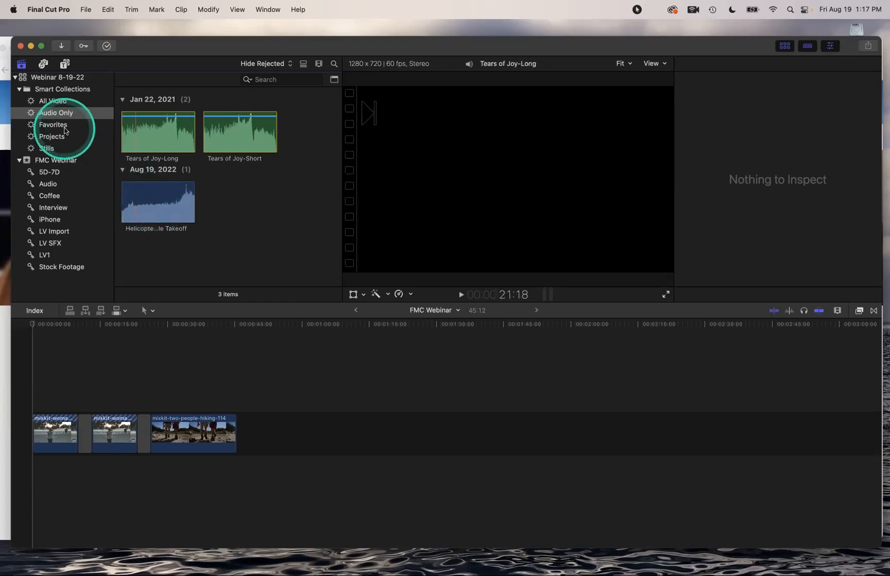
{"action": "left_click", "coordinate": [48, 185]}
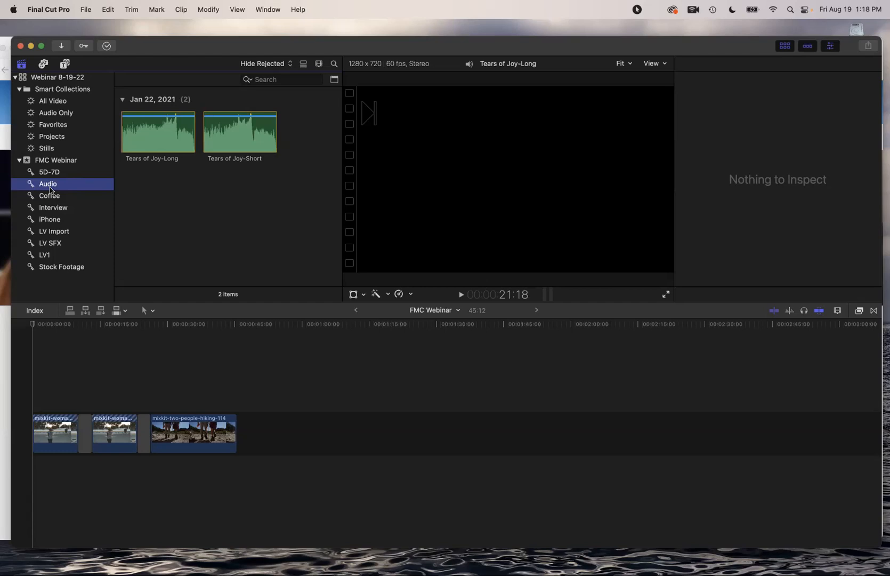
{"action": "left_click", "coordinate": [161, 141]}
{"action": "left_click", "coordinate": [124, 212]}
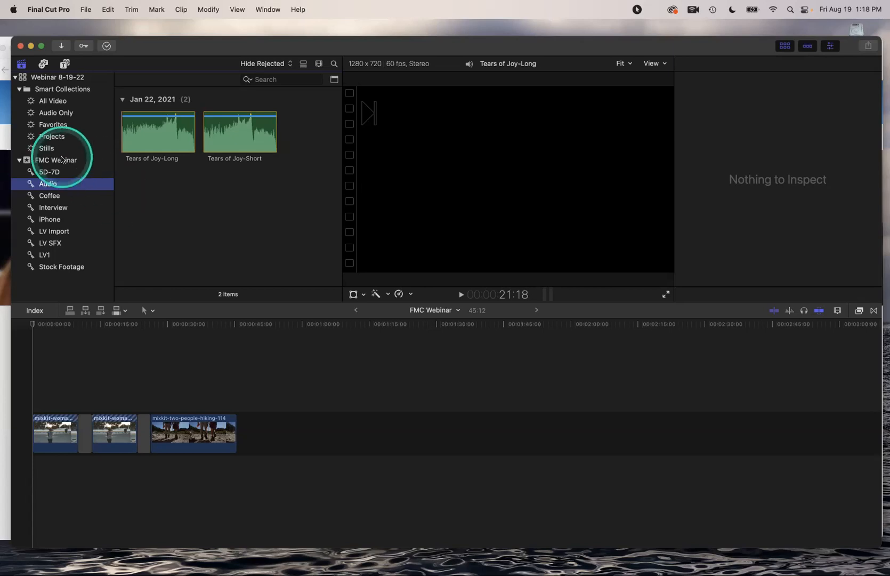
Scroll through all 40 FMC Webinar clips, then view the Webinar 8-19-22 library properties (2.5 GB)
{"action": "left_click", "coordinate": [62, 161]}
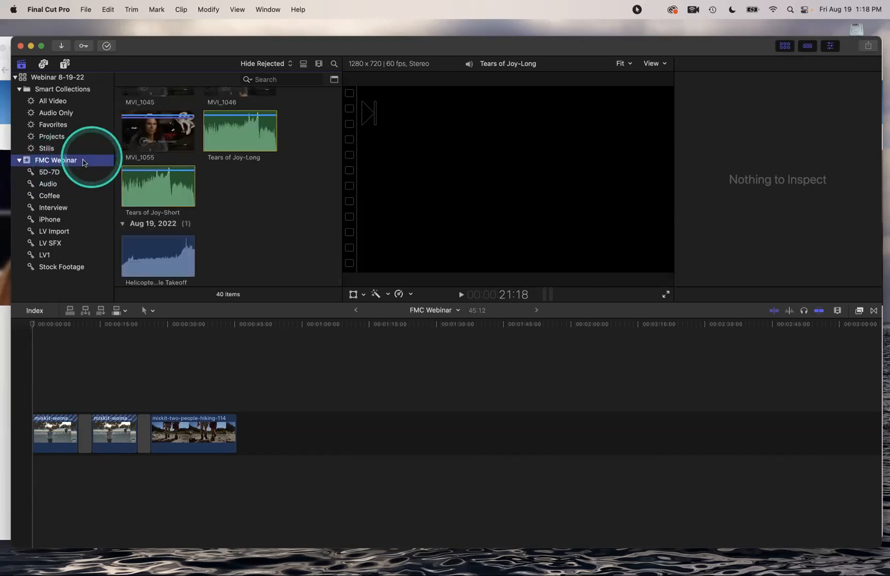
{"action": "scroll", "coordinate": [158, 158], "scroll_direction": "up", "scroll_amount": 2}
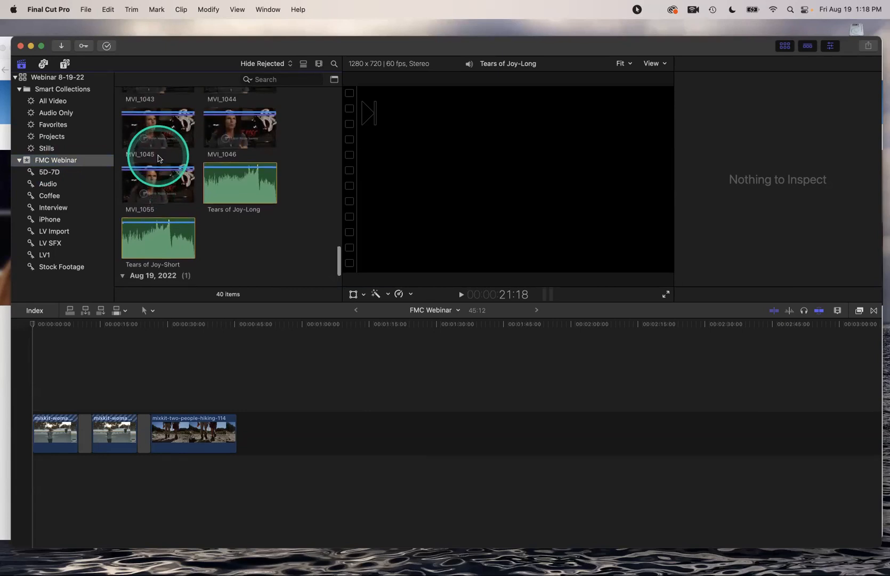
{"action": "scroll", "coordinate": [158, 158], "scroll_direction": "up", "scroll_amount": 6}
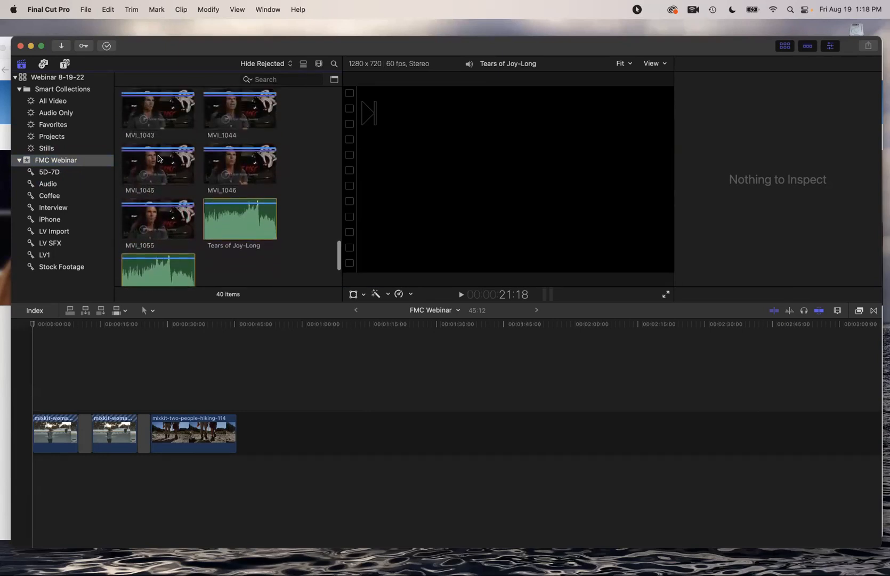
{"action": "scroll", "coordinate": [158, 158], "scroll_direction": "up", "scroll_amount": 1}
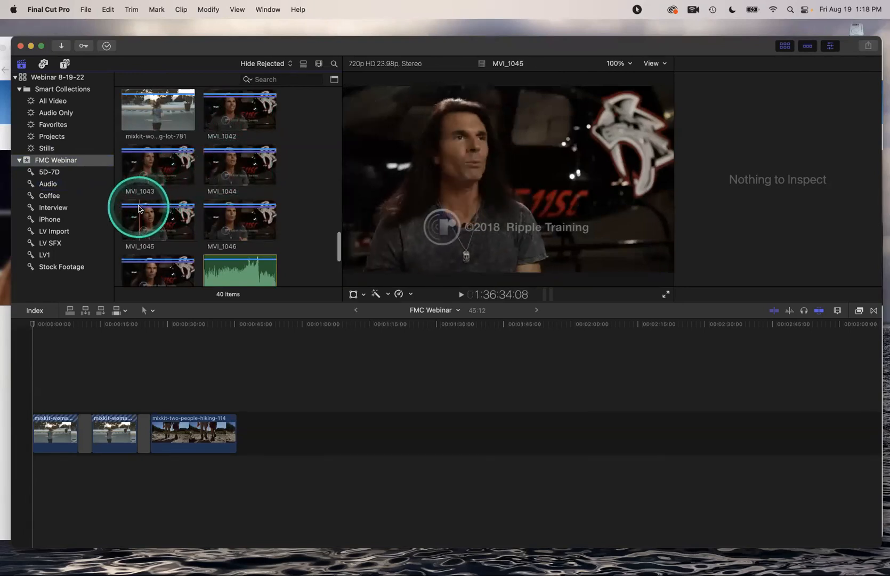
{"action": "scroll", "coordinate": [165, 212], "scroll_direction": "up", "scroll_amount": 5}
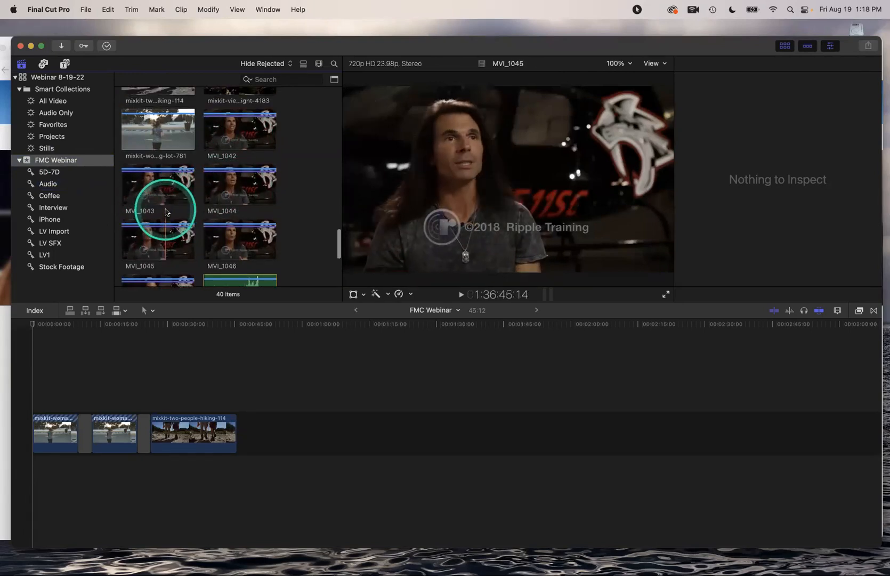
{"action": "scroll", "coordinate": [165, 212], "scroll_direction": "up", "scroll_amount": 3}
{"action": "scroll", "coordinate": [165, 211], "scroll_direction": "up", "scroll_amount": 3}
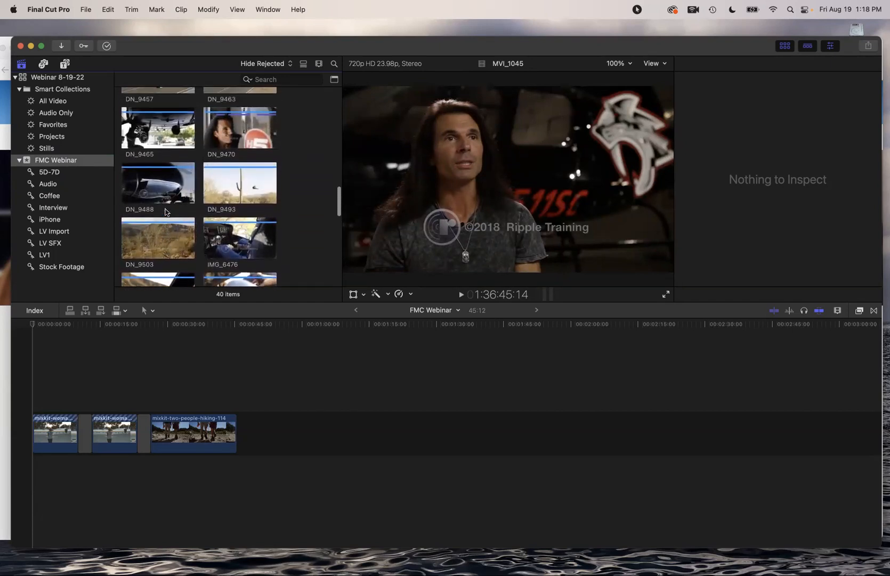
{"action": "scroll", "coordinate": [165, 212], "scroll_direction": "up", "scroll_amount": 3}
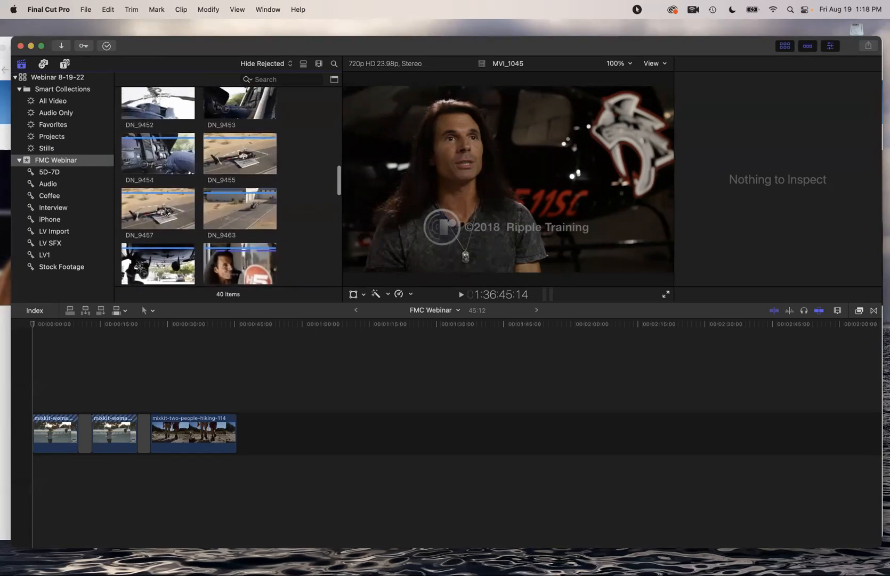
{"action": "scroll", "coordinate": [166, 211], "scroll_direction": "up", "scroll_amount": 3}
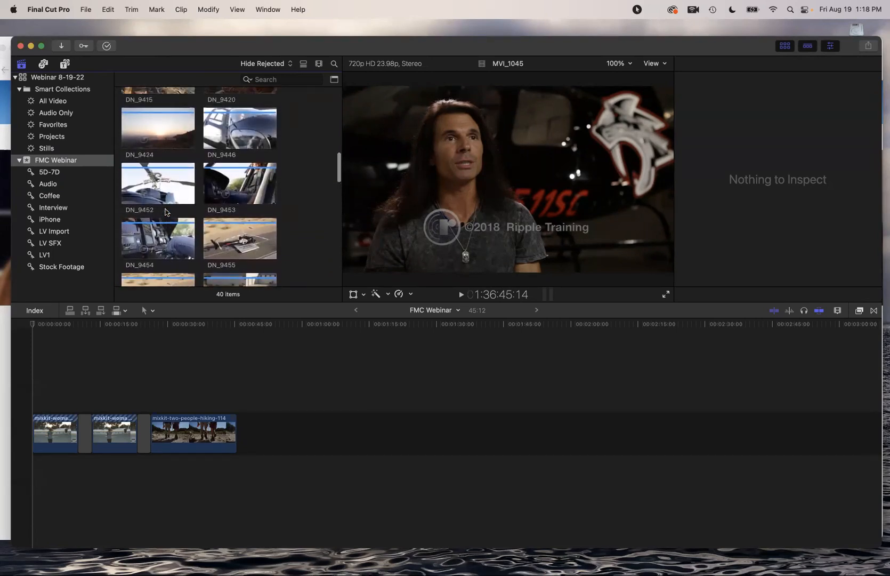
{"action": "scroll", "coordinate": [165, 212], "scroll_direction": "up", "scroll_amount": 2}
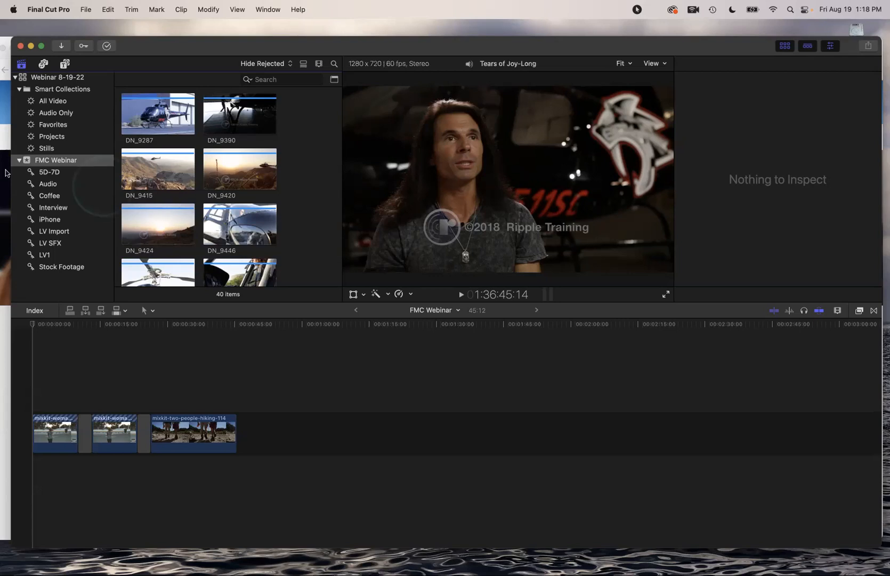
{"action": "left_click", "coordinate": [49, 79]}
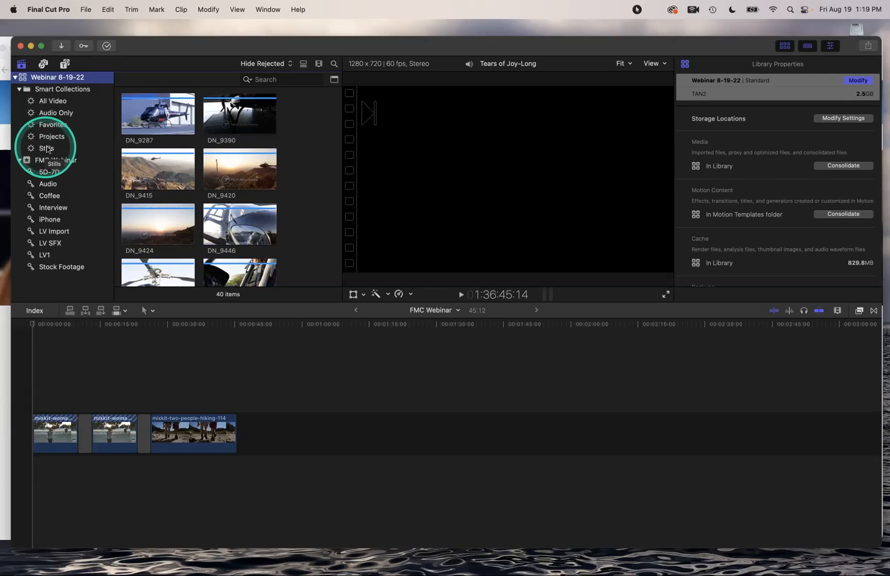
Add a Used Media filter rule set to Unused, narrowing the browser to 37 items
{"action": "left_click", "coordinate": [293, 86]}
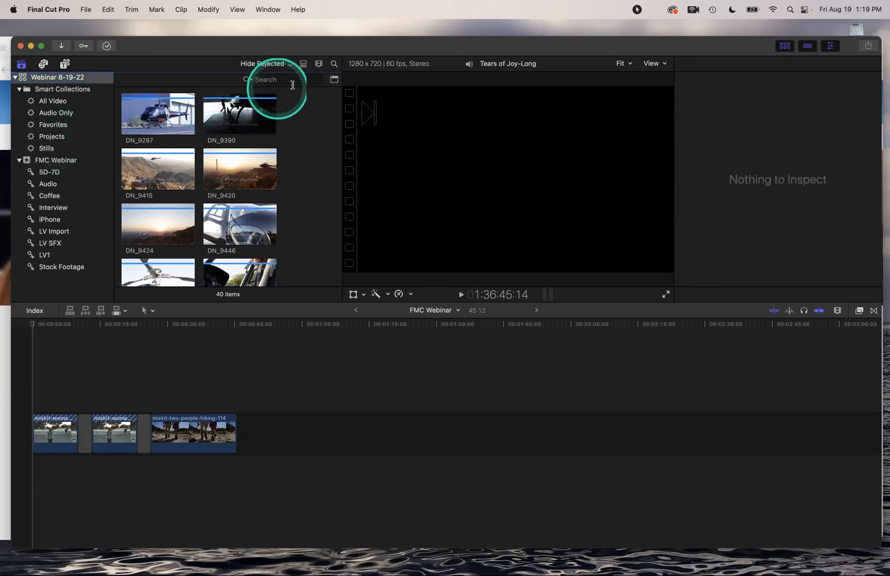
{"action": "left_click", "coordinate": [334, 80]}
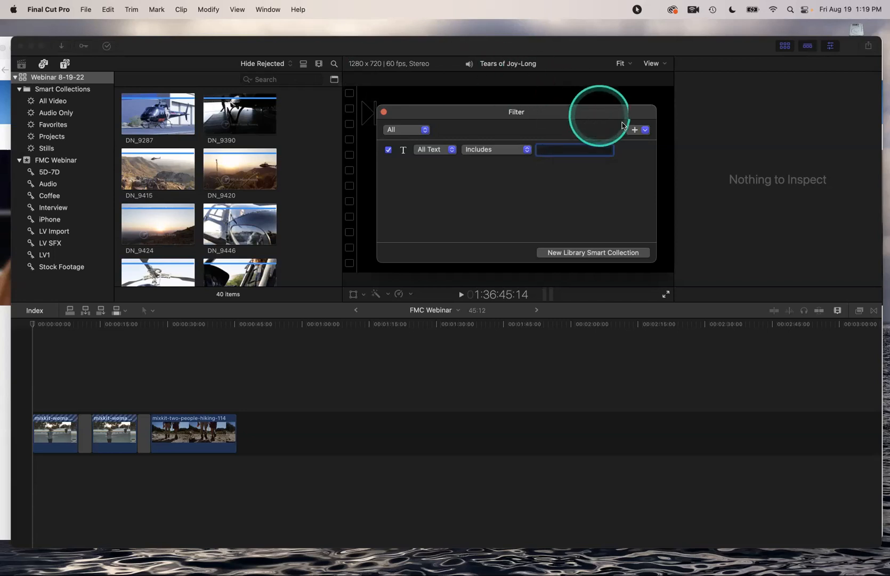
{"action": "left_click", "coordinate": [645, 131]}
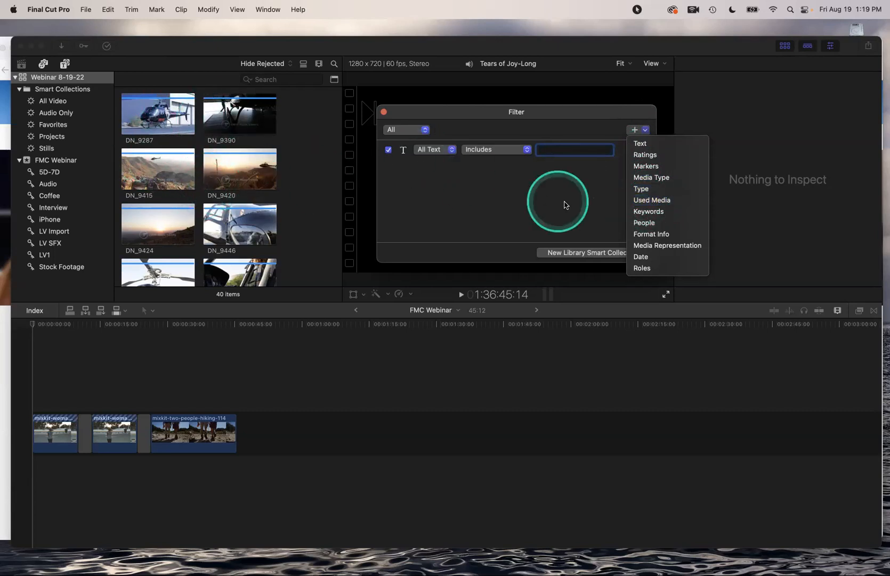
{"action": "left_click", "coordinate": [637, 200]}
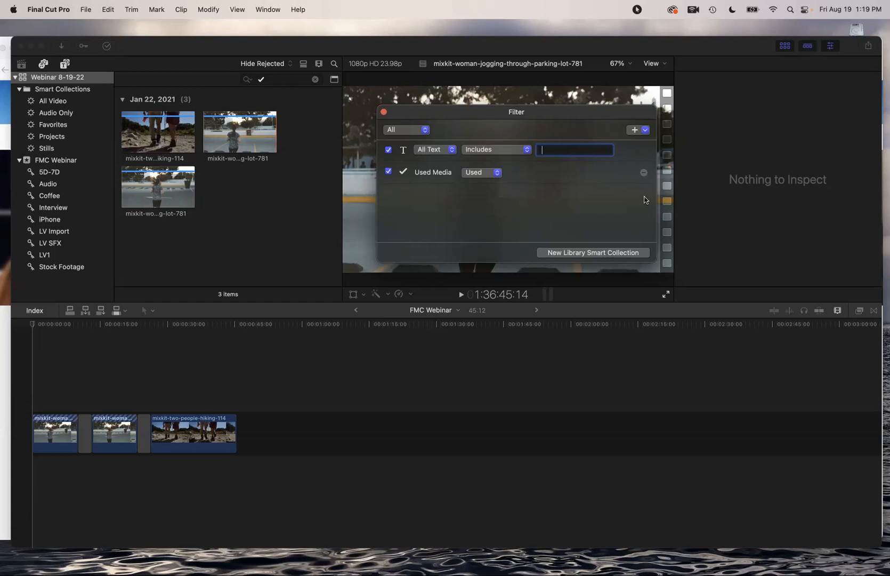
{"action": "left_click", "coordinate": [496, 173]}
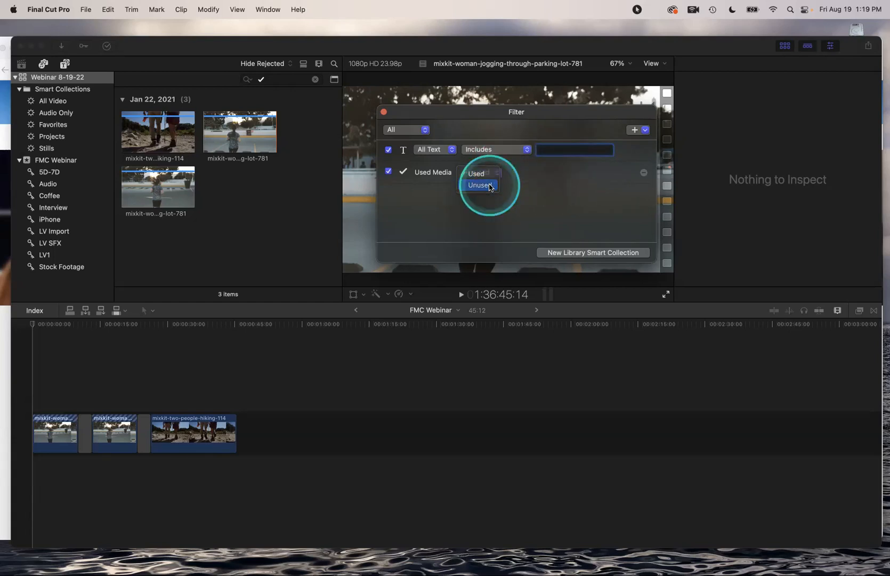
{"action": "left_click", "coordinate": [488, 186]}
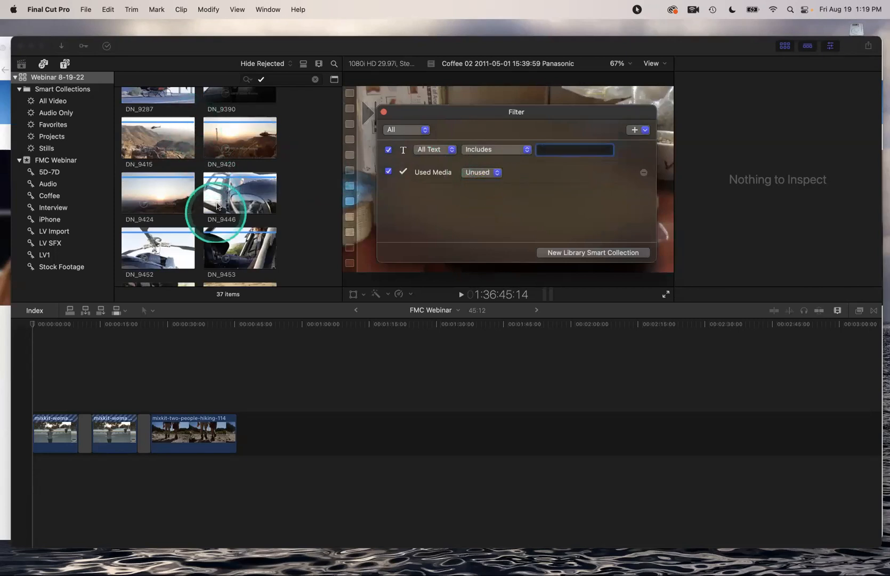
{"action": "left_click", "coordinate": [237, 246]}
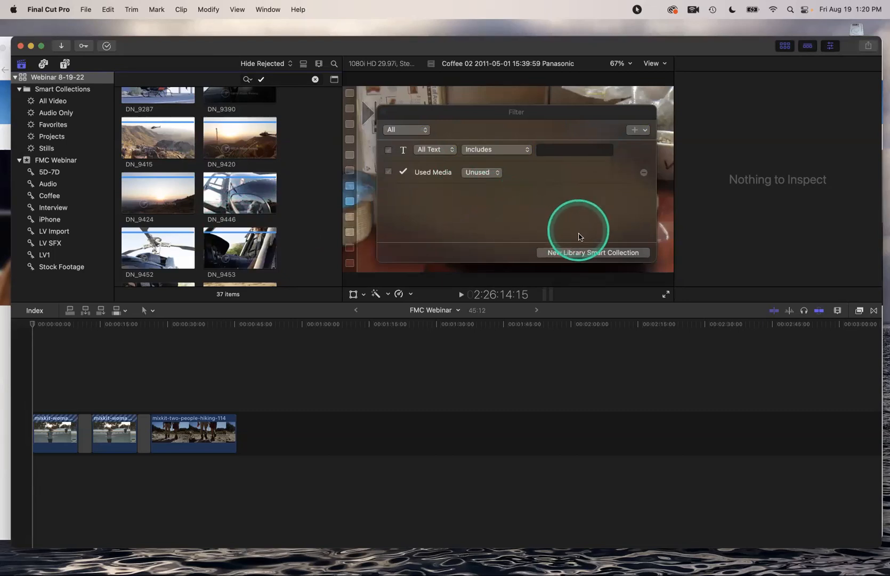
Save the filter as library smart collection 'Unused B-Roll' and scroll through its 37 items
{"action": "left_click", "coordinate": [579, 254]}
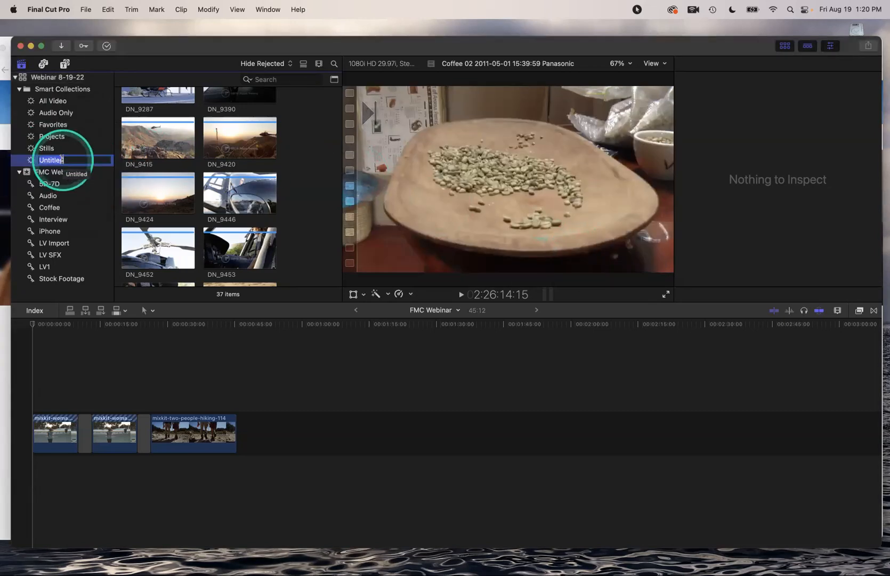
{"action": "type", "text": "Unus"}
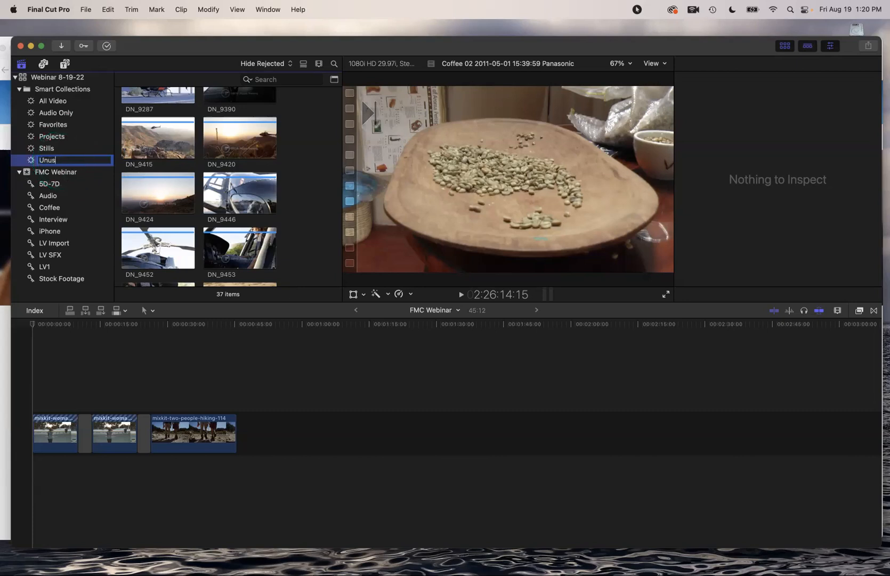
{"action": "type", "text": "ed B-Roll"}
{"action": "key", "text": "Return"}
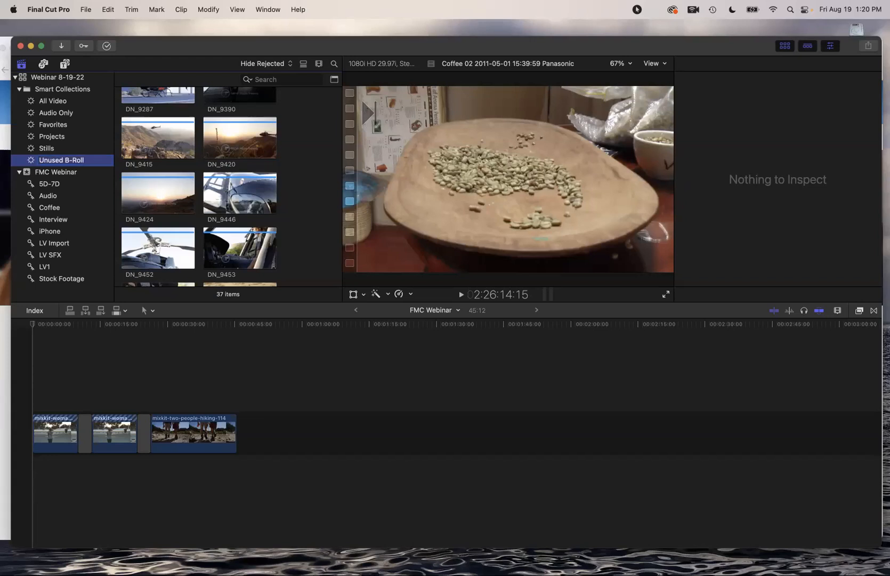
{"action": "scroll", "coordinate": [190, 160], "scroll_direction": "down", "scroll_amount": 3}
{"action": "scroll", "coordinate": [190, 160], "scroll_direction": "down", "scroll_amount": 5}
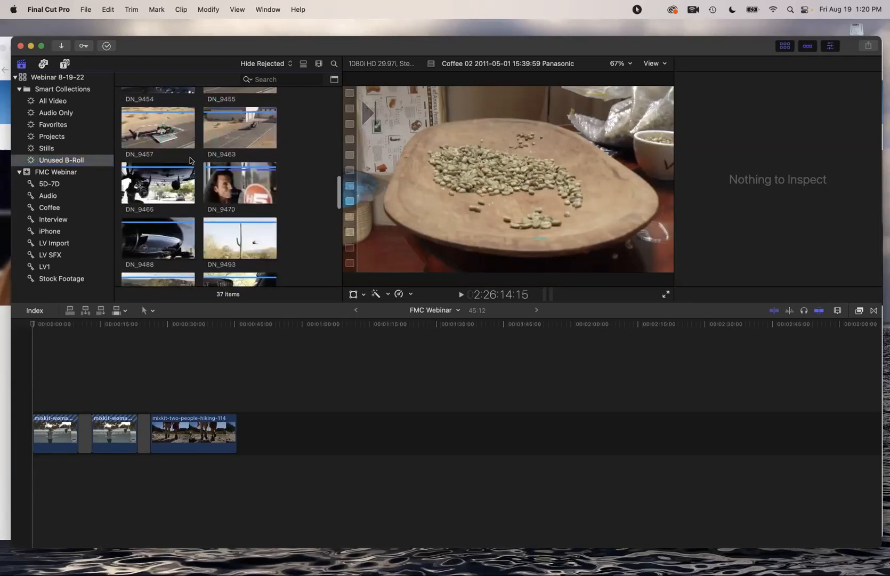
{"action": "scroll", "coordinate": [190, 160], "scroll_direction": "down", "scroll_amount": 4}
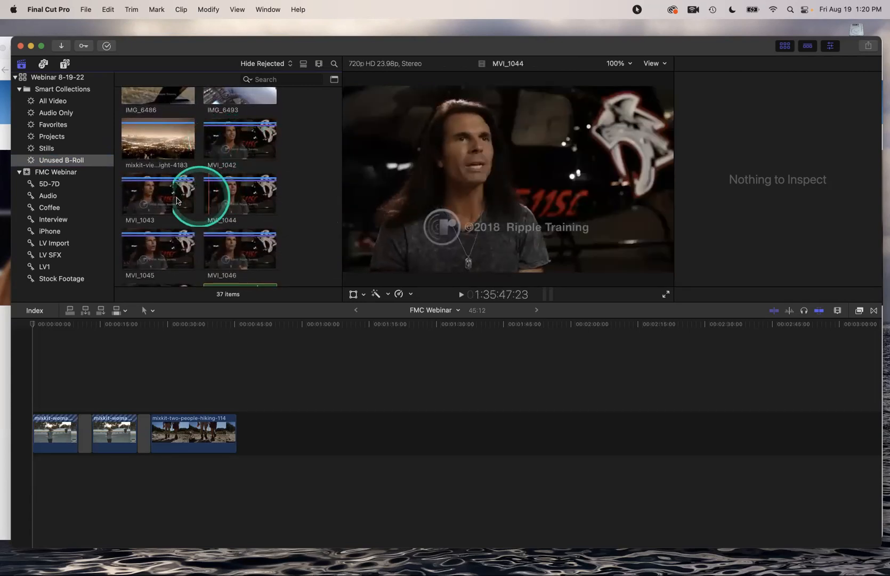
{"action": "scroll", "coordinate": [222, 210], "scroll_direction": "down", "scroll_amount": 3}
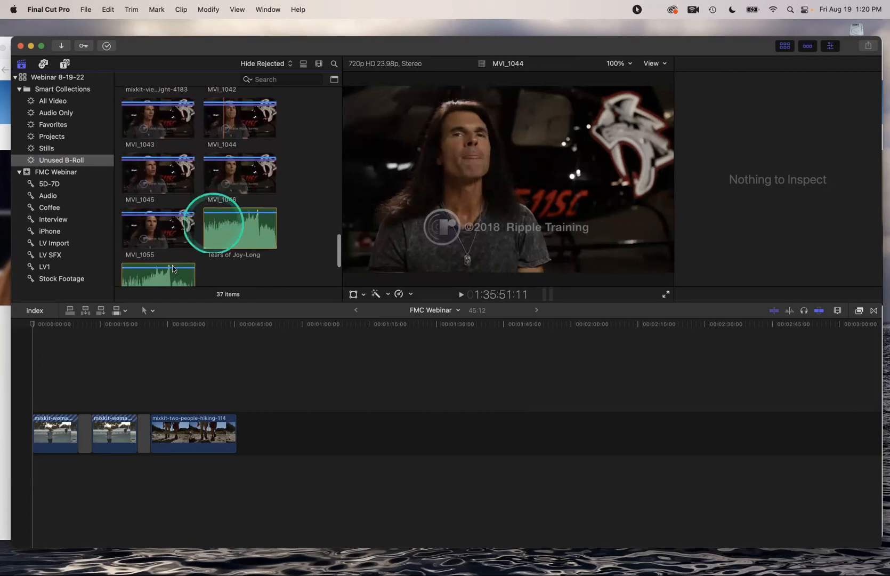
{"action": "scroll", "coordinate": [217, 139], "scroll_direction": "up", "scroll_amount": 3}
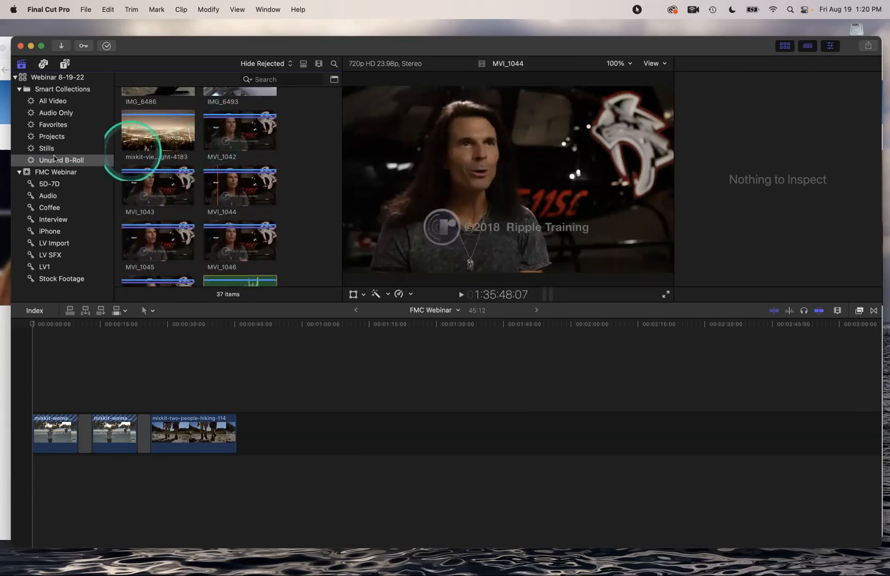
Add a Keywords rule set to Include All to the Unused B-Roll smart collection
{"action": "double_click", "coordinate": [37, 160]}
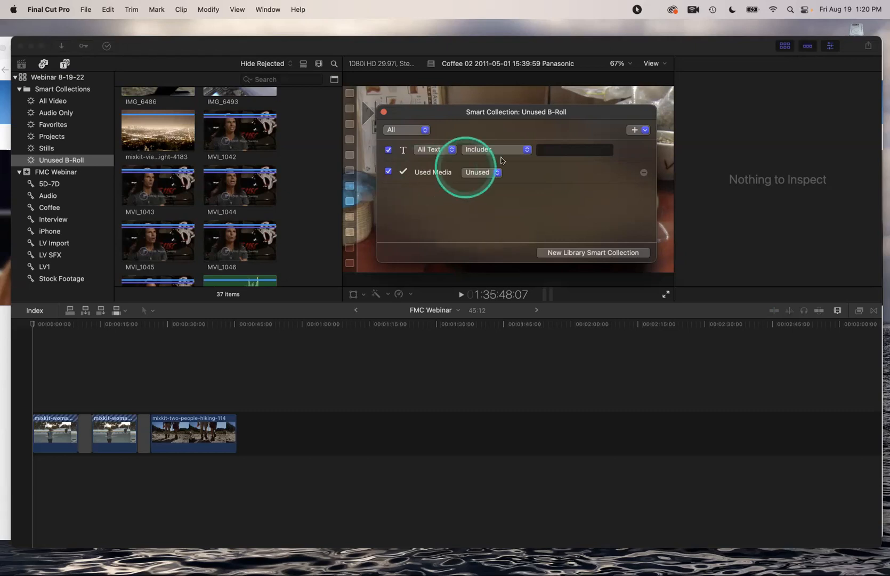
{"action": "left_click", "coordinate": [645, 131]}
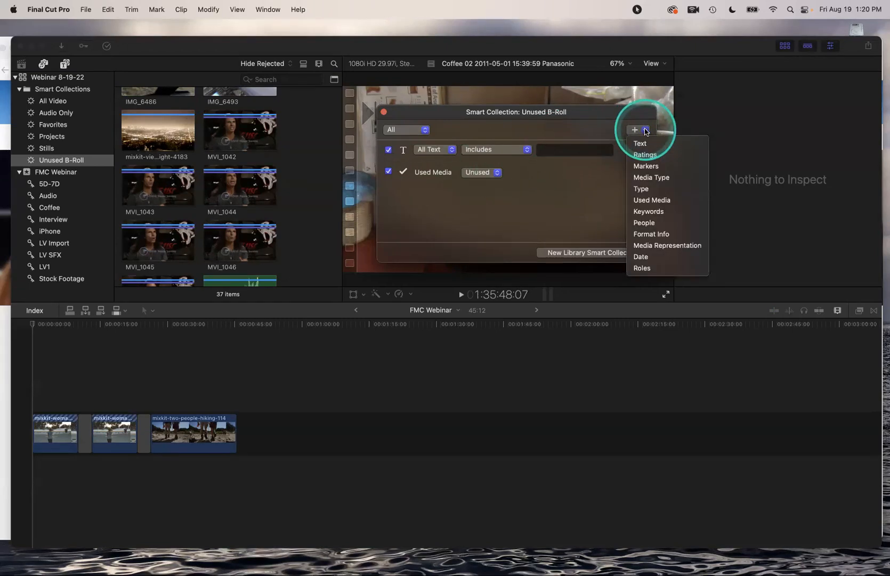
{"action": "left_click", "coordinate": [645, 211]}
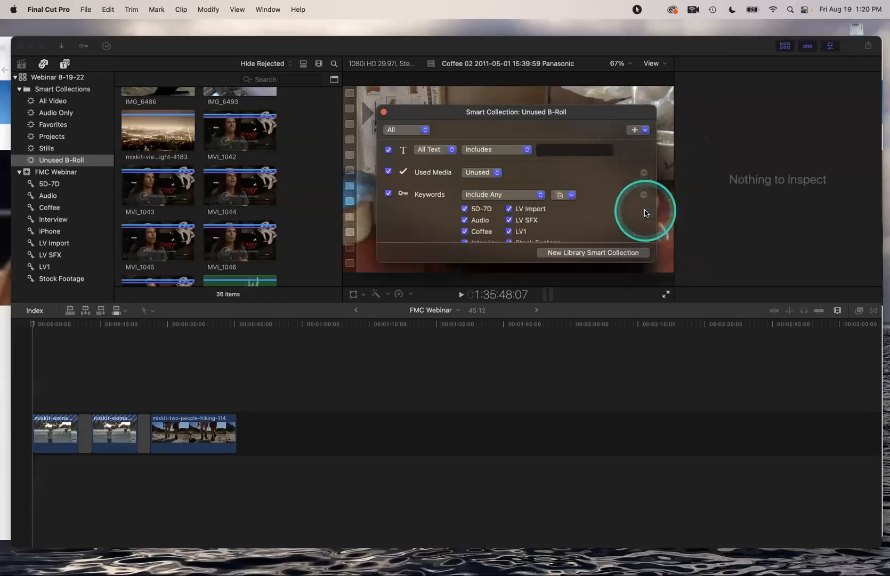
{"action": "left_click", "coordinate": [523, 199]}
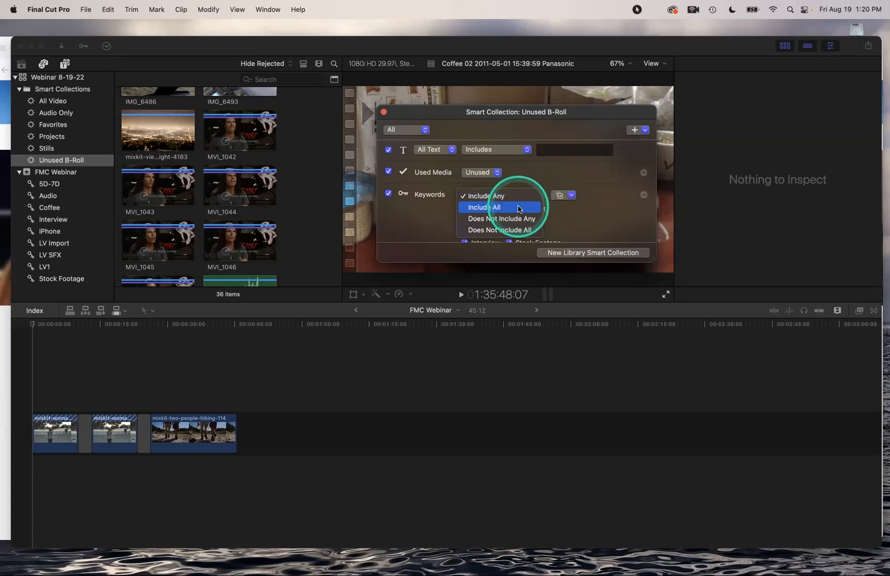
{"action": "left_click", "coordinate": [519, 208]}
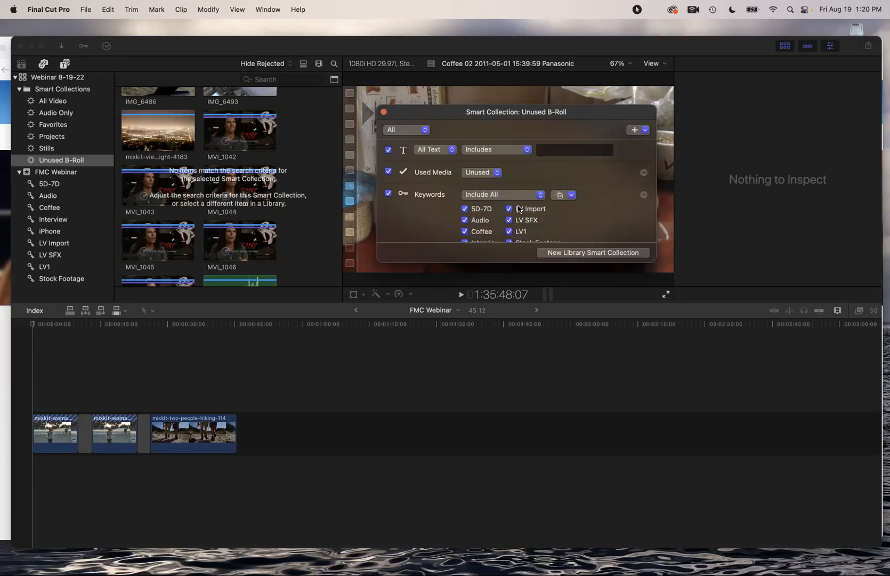
{"action": "left_click", "coordinate": [259, 147]}
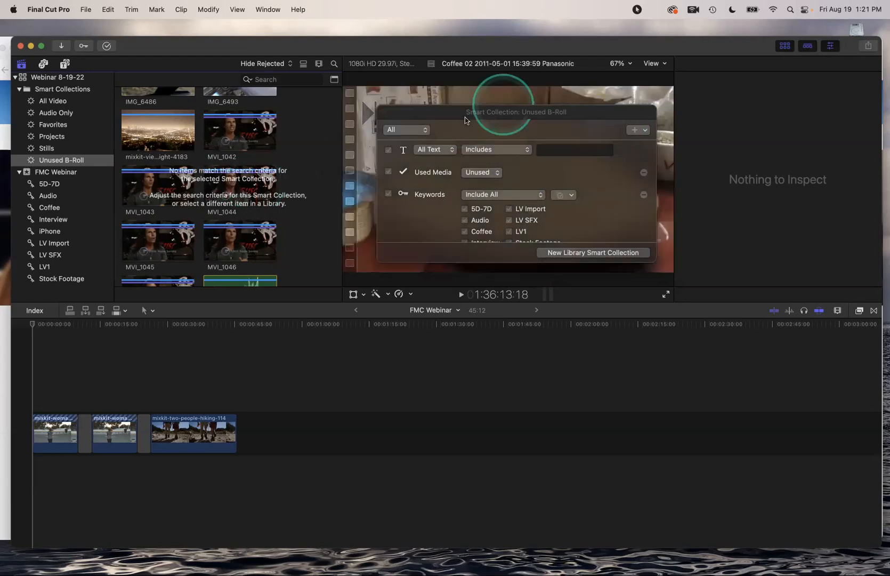
Set the keywords rule to Does Not Include Any with only Interview ticked, leaving 31 clips
{"action": "left_click", "coordinate": [511, 114]}
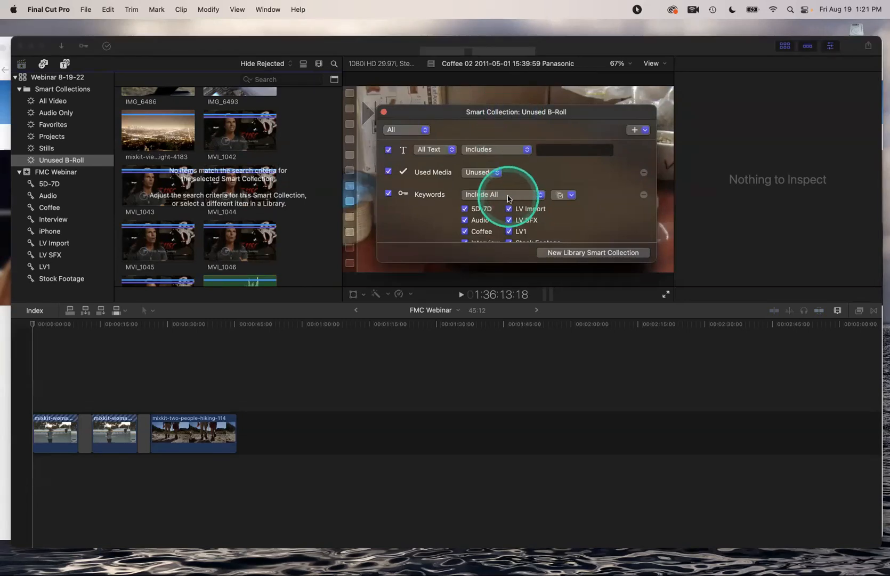
{"action": "scroll", "coordinate": [508, 199], "scroll_direction": "down", "scroll_amount": 3}
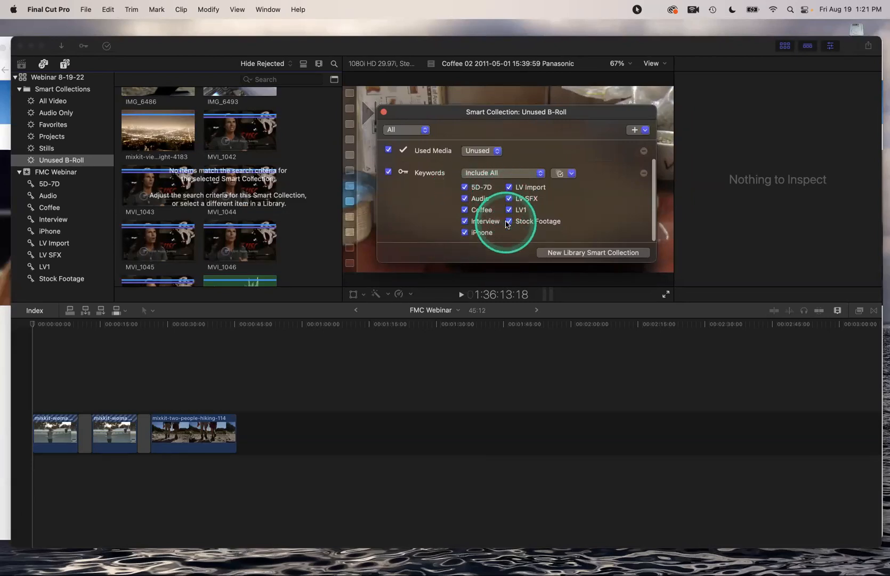
{"action": "left_click", "coordinate": [565, 173]}
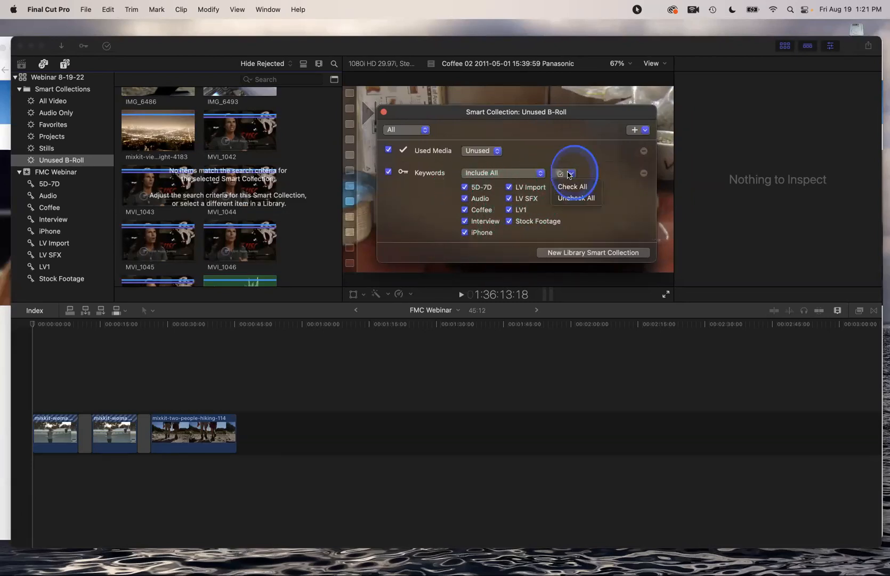
{"action": "left_click", "coordinate": [572, 203]}
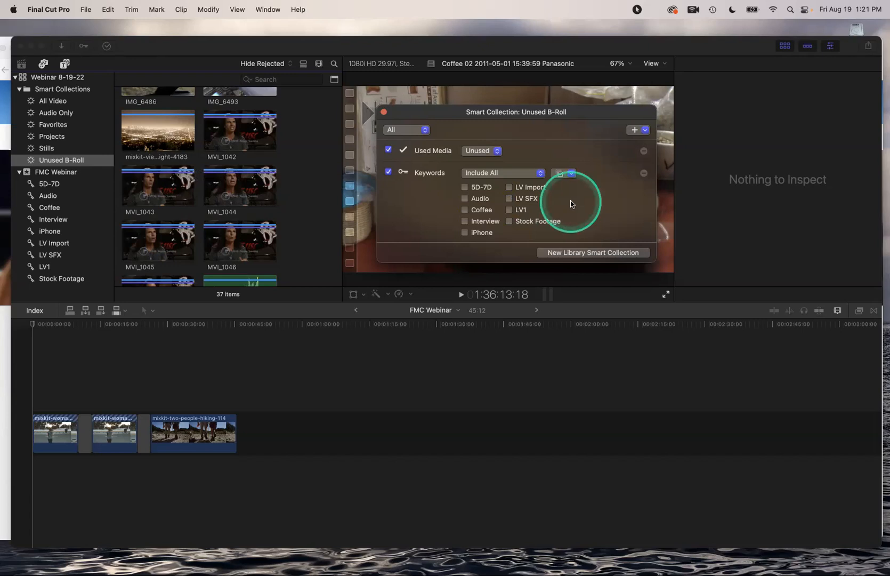
{"action": "left_click", "coordinate": [463, 221]}
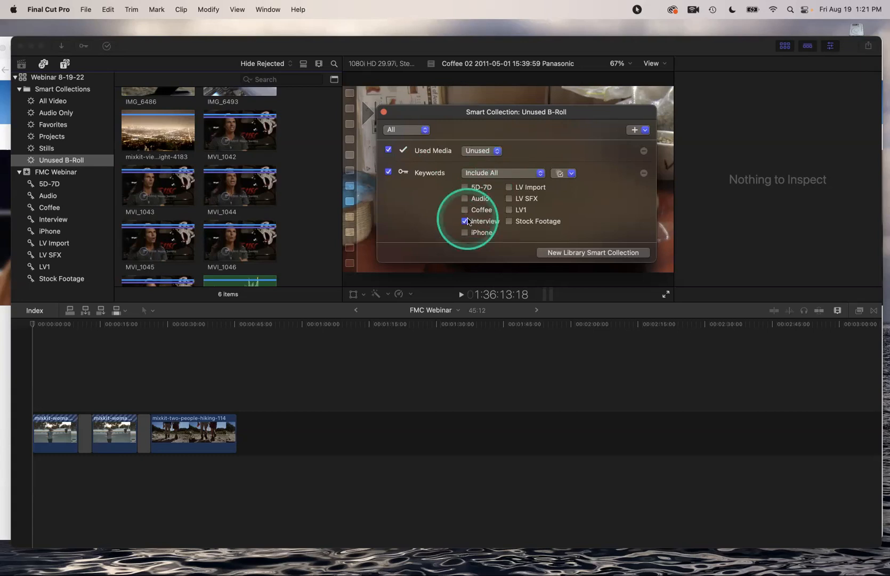
{"action": "left_click", "coordinate": [525, 174]}
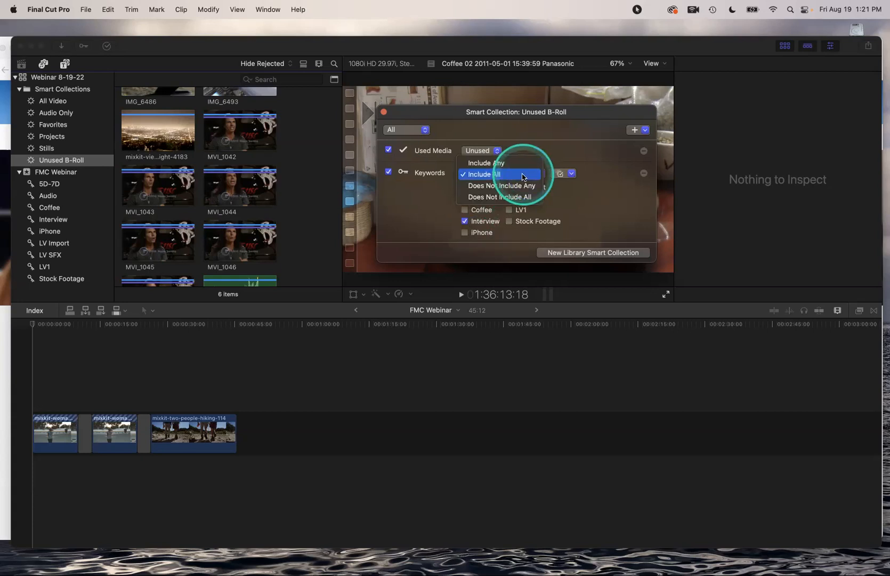
{"action": "left_click", "coordinate": [490, 188]}
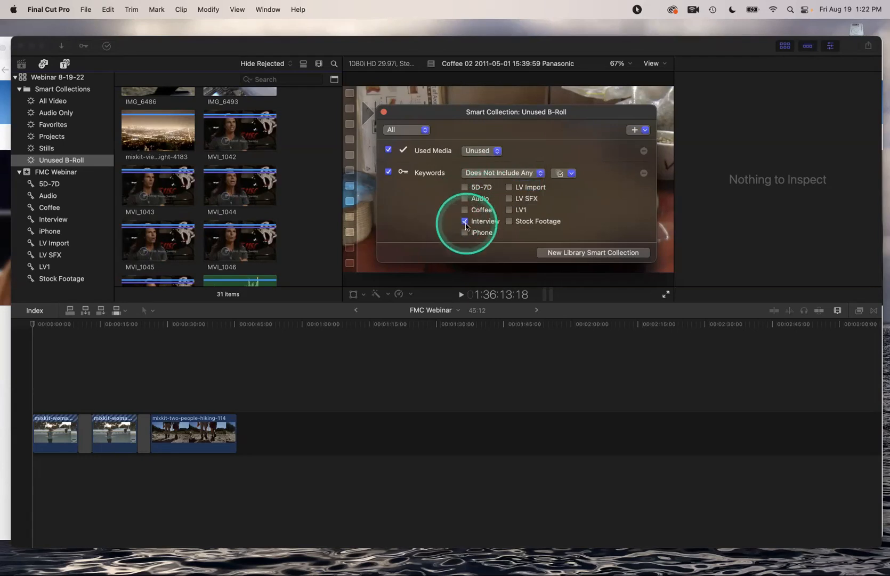
{"action": "left_click", "coordinate": [271, 207]}
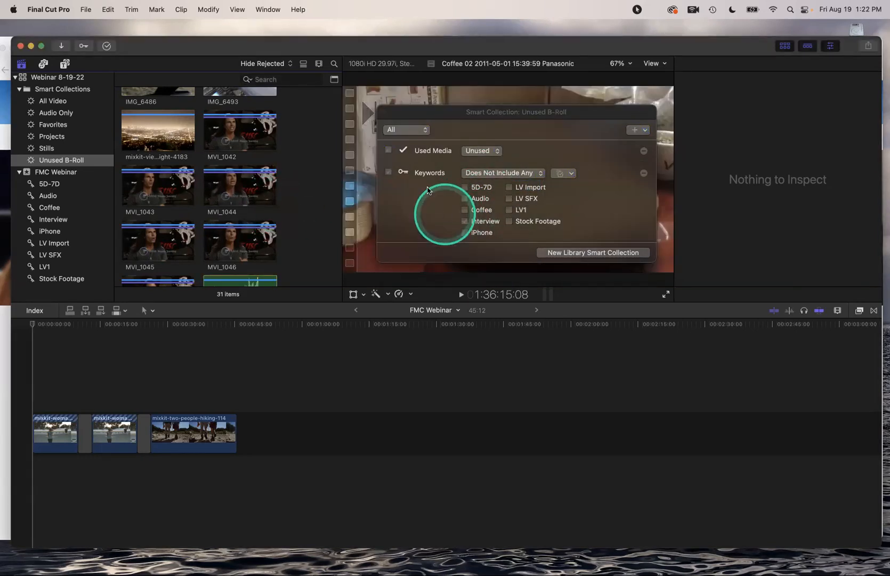
Close the smart collection settings and show the Stills, then the Unused B-Roll collections
{"action": "left_click", "coordinate": [383, 113]}
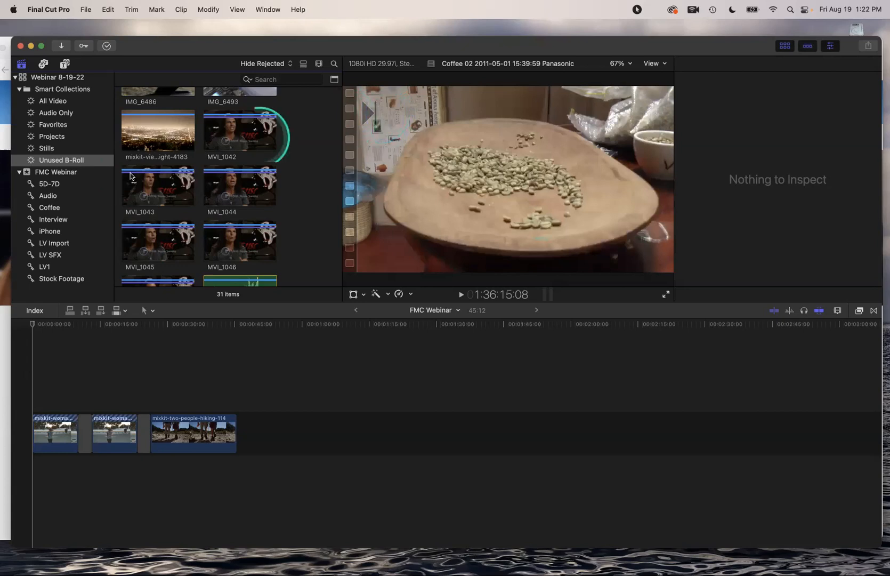
{"action": "left_click", "coordinate": [43, 149]}
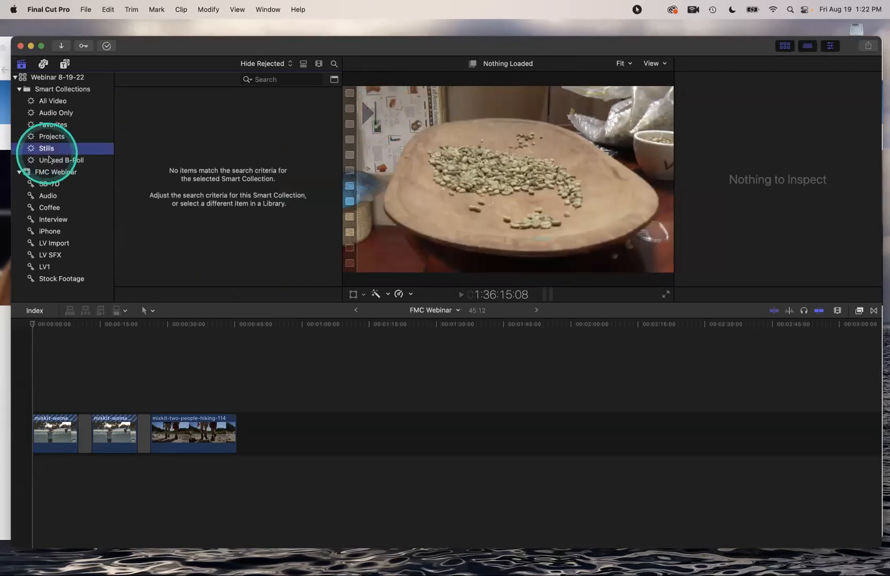
{"action": "left_click", "coordinate": [51, 161]}
Scroll through the 31 Unused B-Roll clips and preview Tears of Joy-Long
{"action": "scroll", "coordinate": [198, 185], "scroll_direction": "down", "scroll_amount": 5}
{"action": "scroll", "coordinate": [198, 185], "scroll_direction": "up", "scroll_amount": 6}
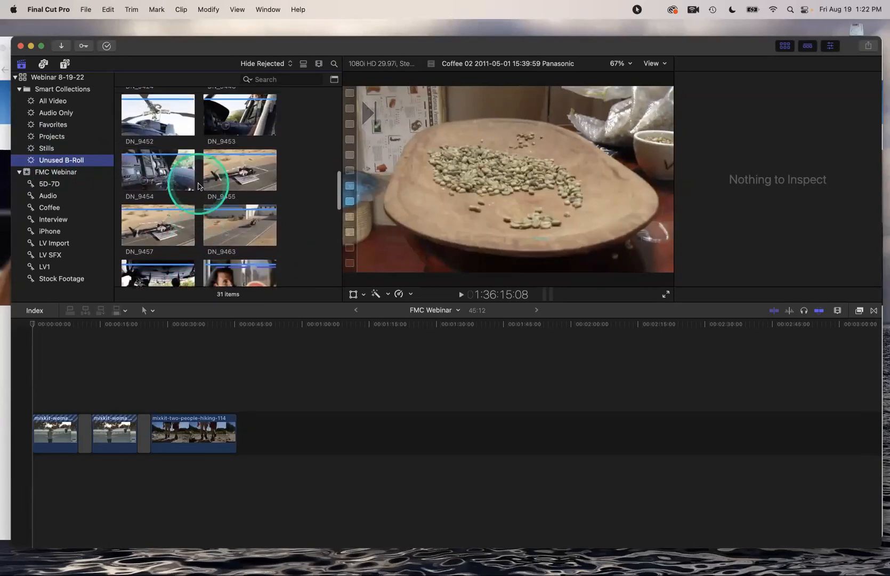
{"action": "scroll", "coordinate": [197, 182], "scroll_direction": "up", "scroll_amount": 4}
{"action": "scroll", "coordinate": [197, 187], "scroll_direction": "down", "scroll_amount": 7}
{"action": "scroll", "coordinate": [198, 189], "scroll_direction": "down", "scroll_amount": 6}
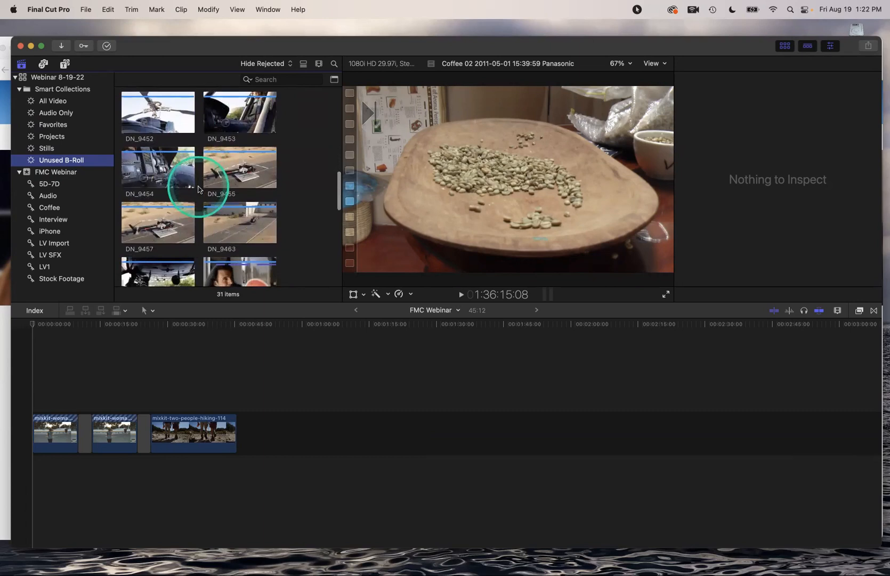
{"action": "scroll", "coordinate": [197, 188], "scroll_direction": "down", "scroll_amount": 8}
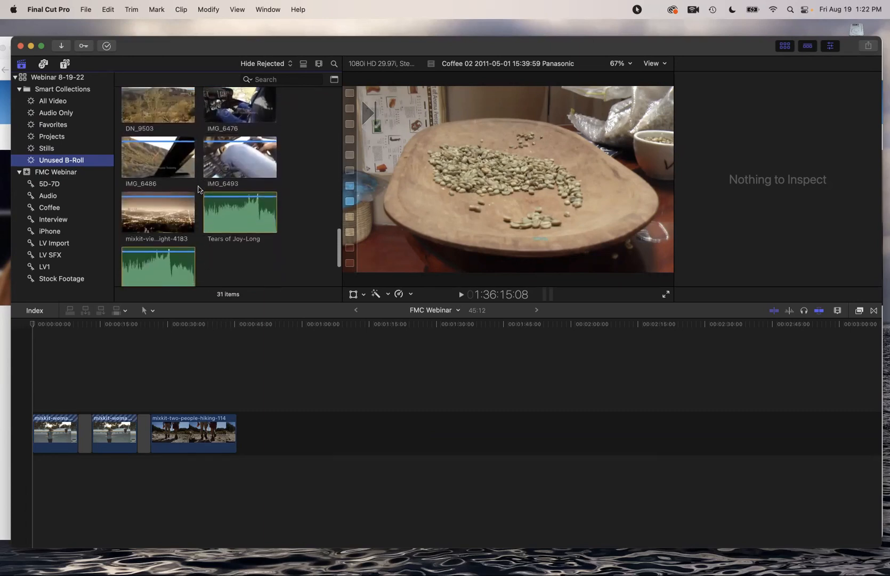
{"action": "scroll", "coordinate": [197, 189], "scroll_direction": "up", "scroll_amount": 2}
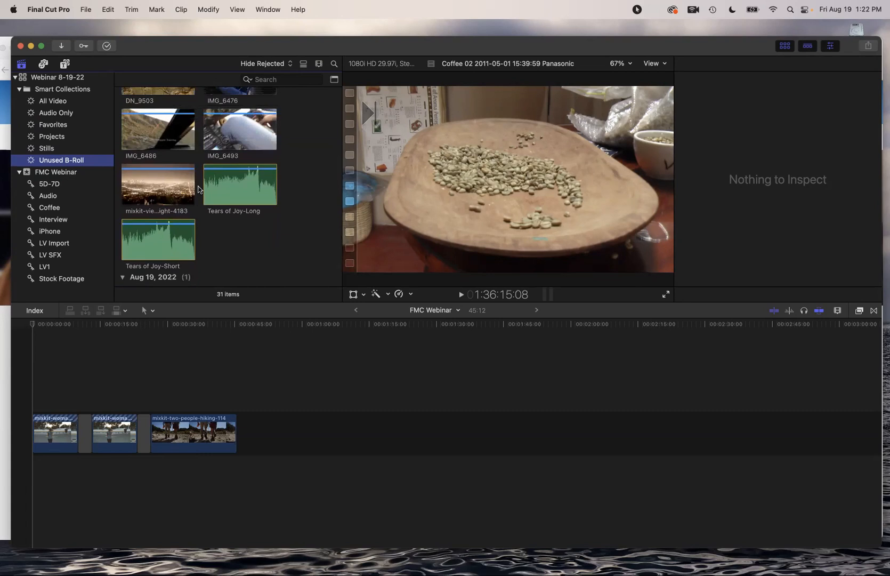
{"action": "scroll", "coordinate": [198, 189], "scroll_direction": "up", "scroll_amount": 4}
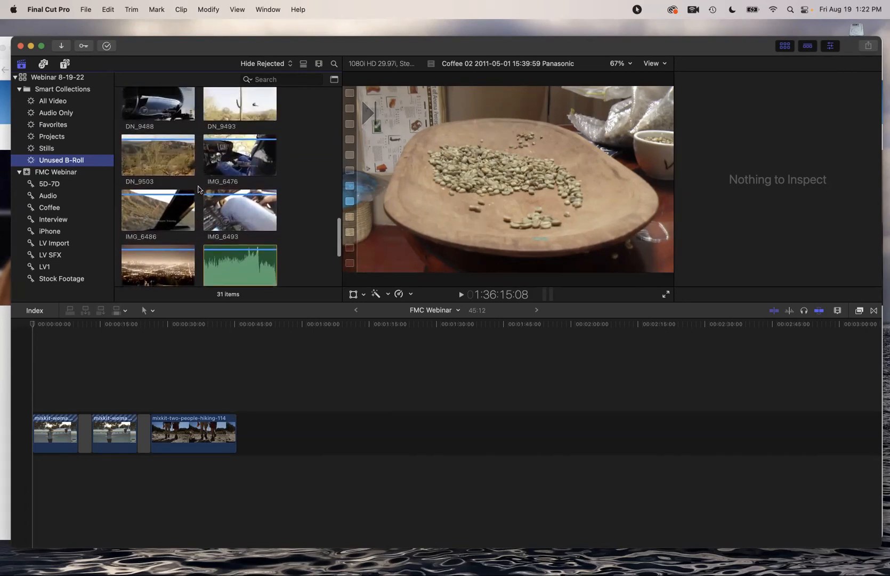
{"action": "scroll", "coordinate": [198, 189], "scroll_direction": "down", "scroll_amount": 6}
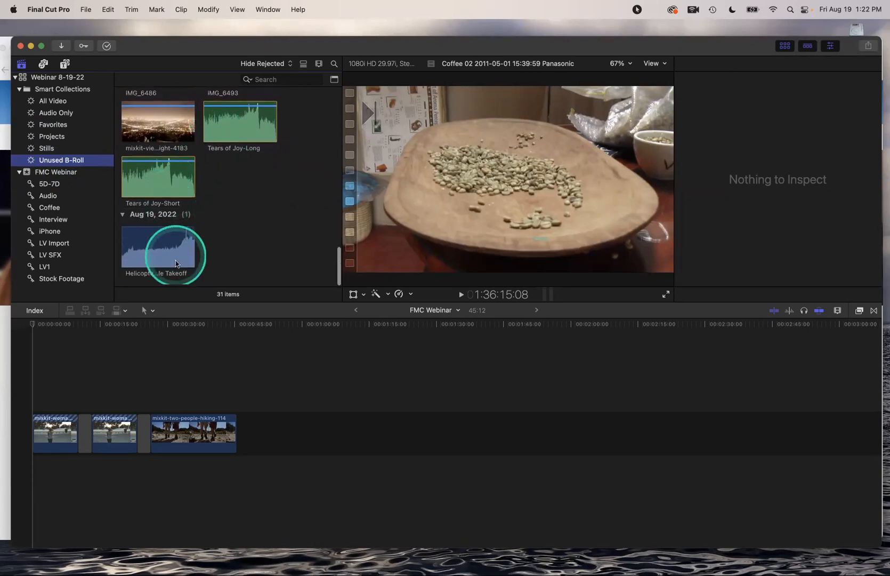
{"action": "left_click", "coordinate": [239, 136]}
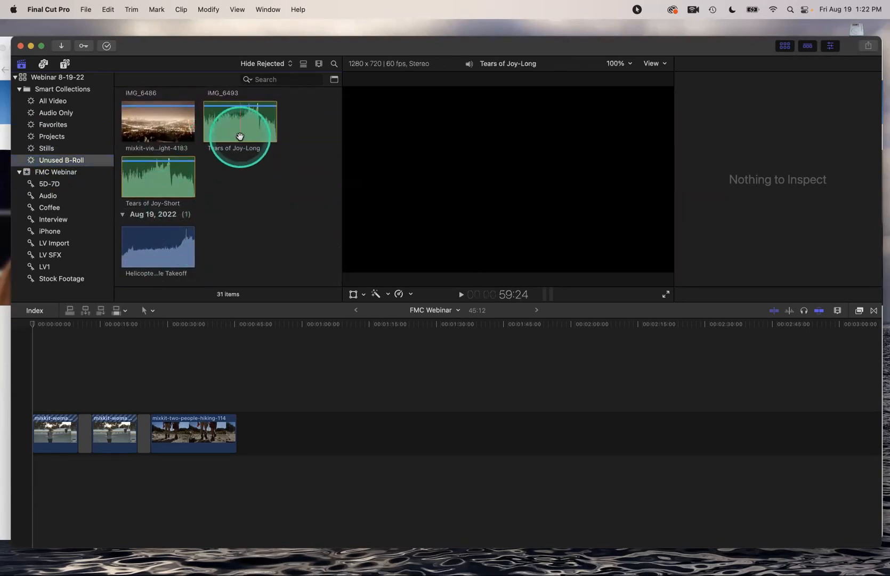
{"action": "left_click", "coordinate": [40, 160]}
Add a Media Type rule (Video With Audio) to Unused B-Roll, leaving 27 items
{"action": "double_click", "coordinate": [38, 163]}
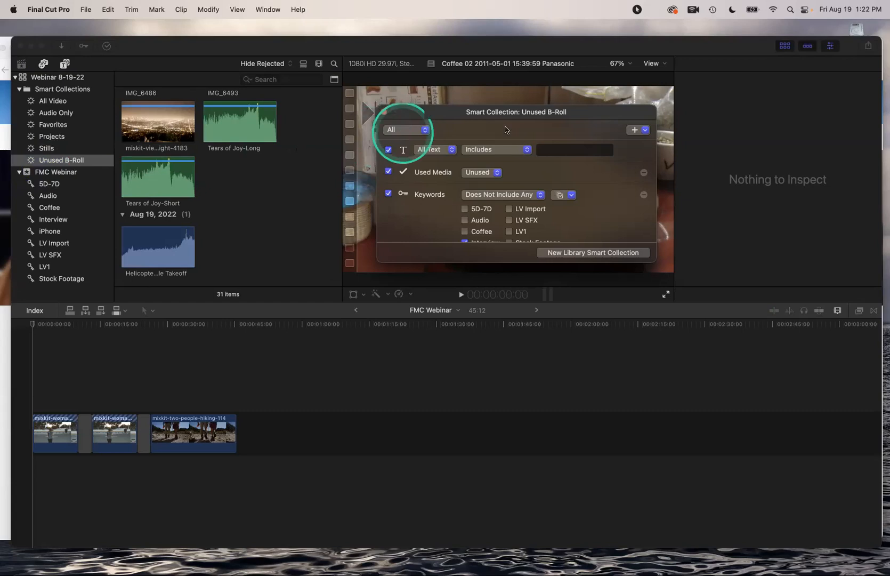
{"action": "left_click", "coordinate": [645, 130]}
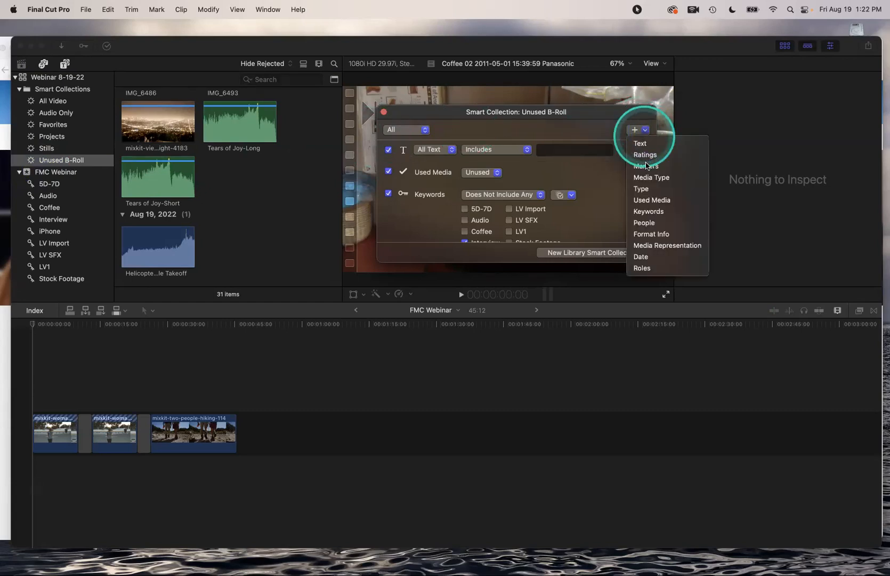
{"action": "left_click", "coordinate": [648, 178]}
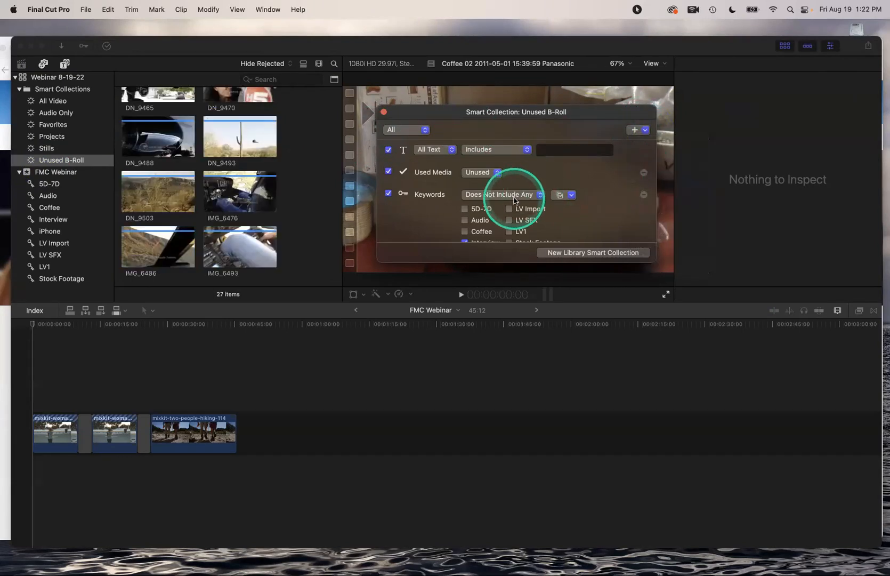
{"action": "scroll", "coordinate": [514, 201], "scroll_direction": "down", "scroll_amount": 3}
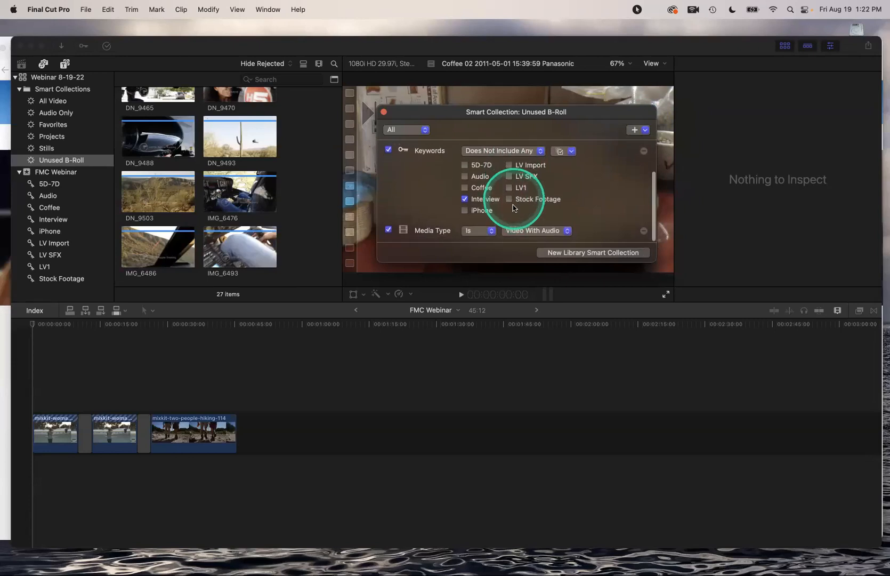
Set the smart collection's Media Type rule to Is Not Audio Only
{"action": "left_click", "coordinate": [525, 231]}
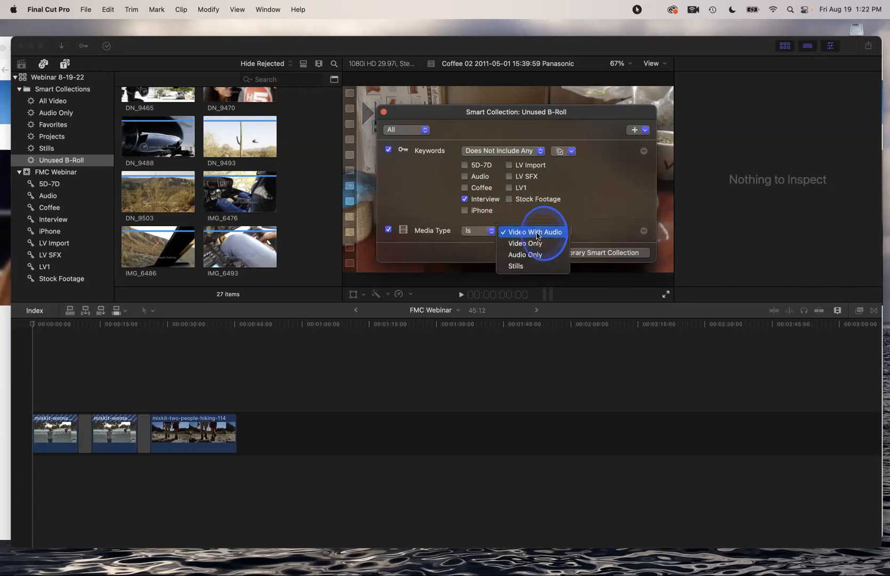
{"action": "left_click", "coordinate": [529, 254]}
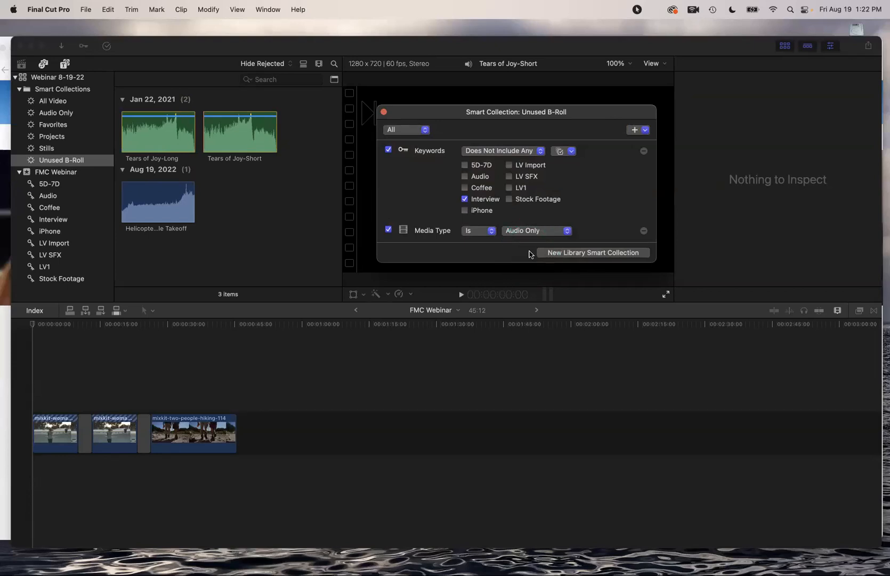
{"action": "left_click", "coordinate": [490, 230]}
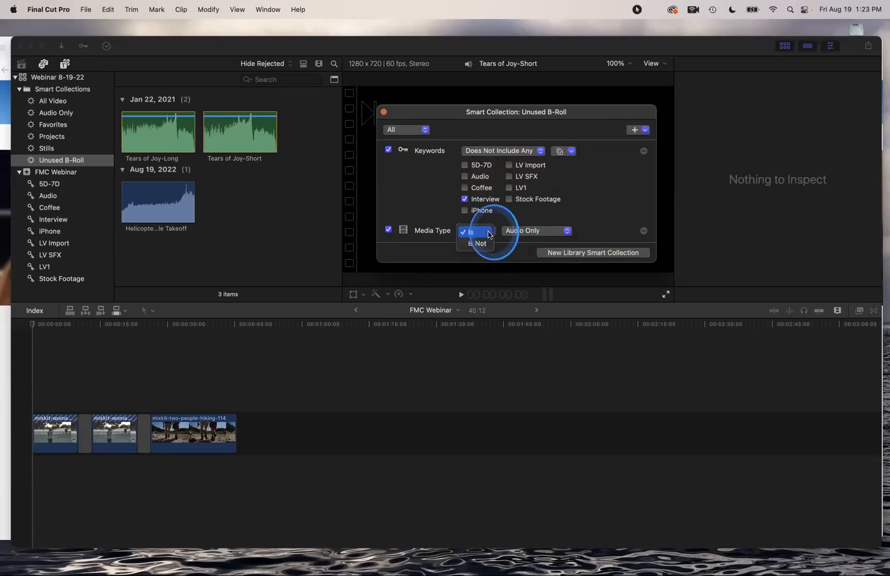
{"action": "left_click", "coordinate": [485, 244]}
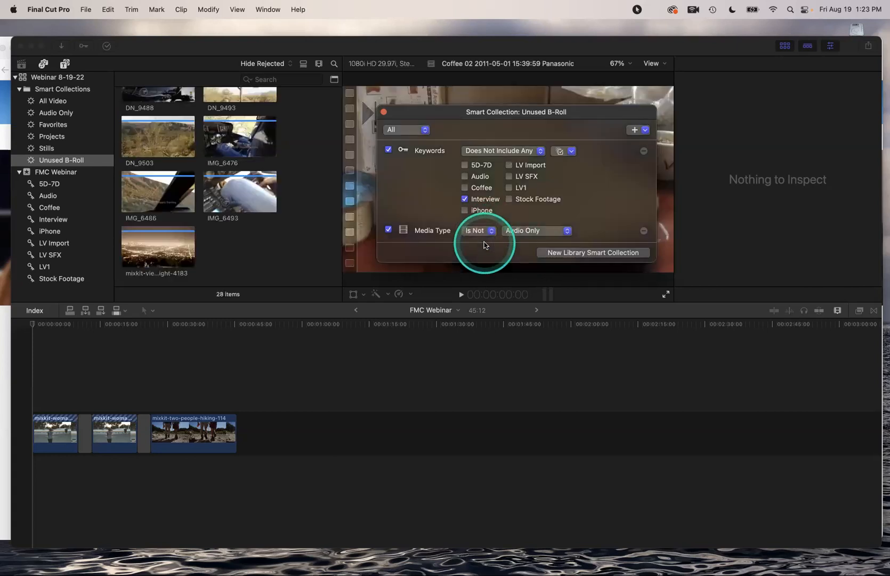
Close the Smart Collection window and select the IMG_6493 clip in the browser
{"action": "left_click", "coordinate": [383, 112]}
{"action": "left_click", "coordinate": [275, 136]}
{"action": "left_click", "coordinate": [225, 188]}
Scroll through the 28 B-roll clips, then select the woman-jogging clip at the timeline start
{"action": "scroll", "coordinate": [224, 187], "scroll_direction": "up", "scroll_amount": 5}
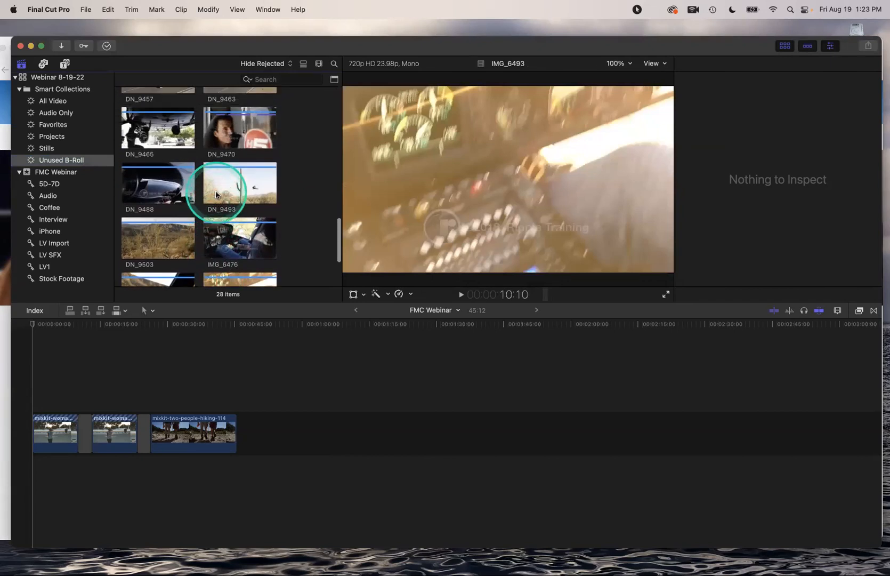
{"action": "scroll", "coordinate": [216, 194], "scroll_direction": "up", "scroll_amount": 5}
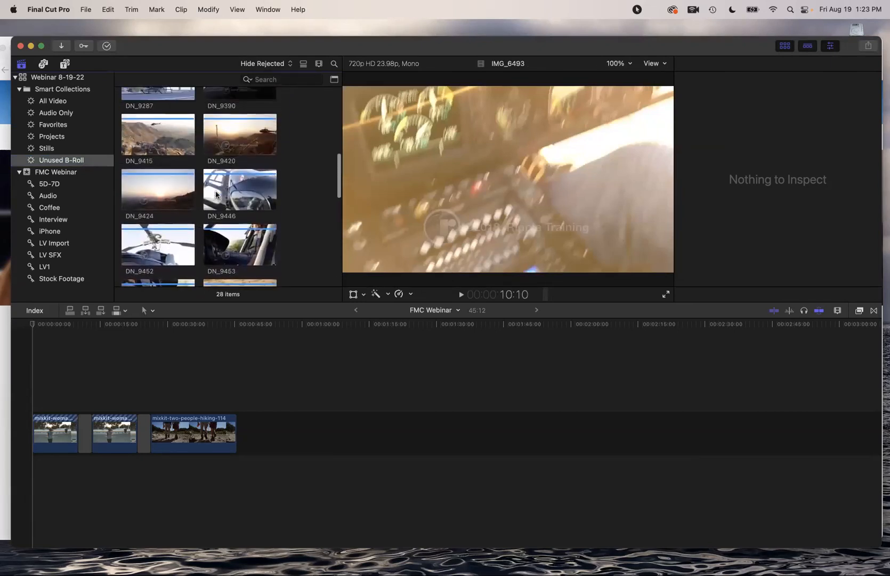
{"action": "scroll", "coordinate": [216, 193], "scroll_direction": "up", "scroll_amount": 5}
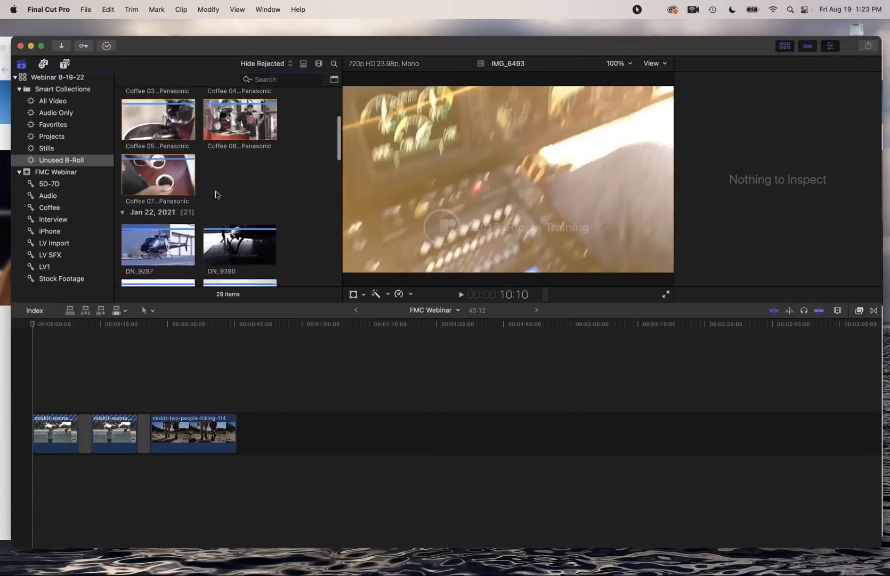
{"action": "scroll", "coordinate": [215, 194], "scroll_direction": "up", "scroll_amount": 3}
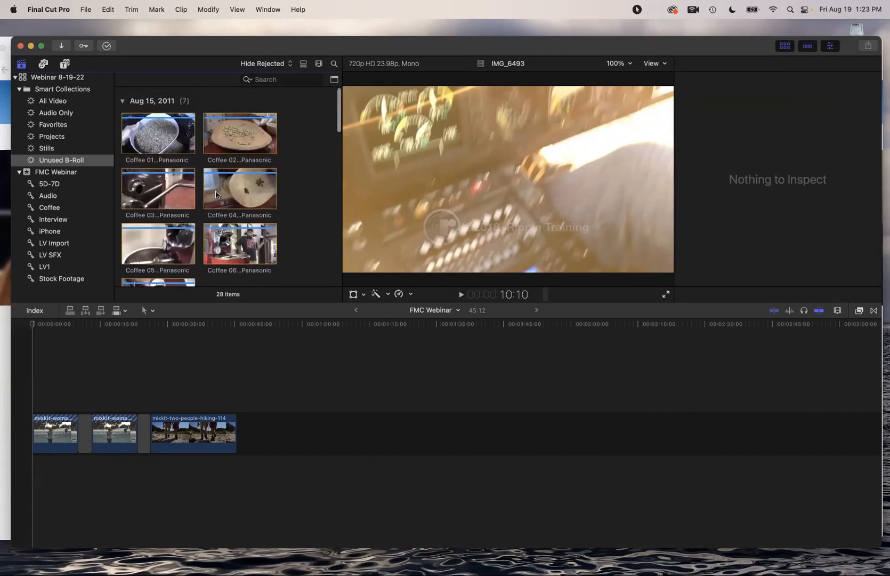
{"action": "scroll", "coordinate": [216, 195], "scroll_direction": "down", "scroll_amount": 5}
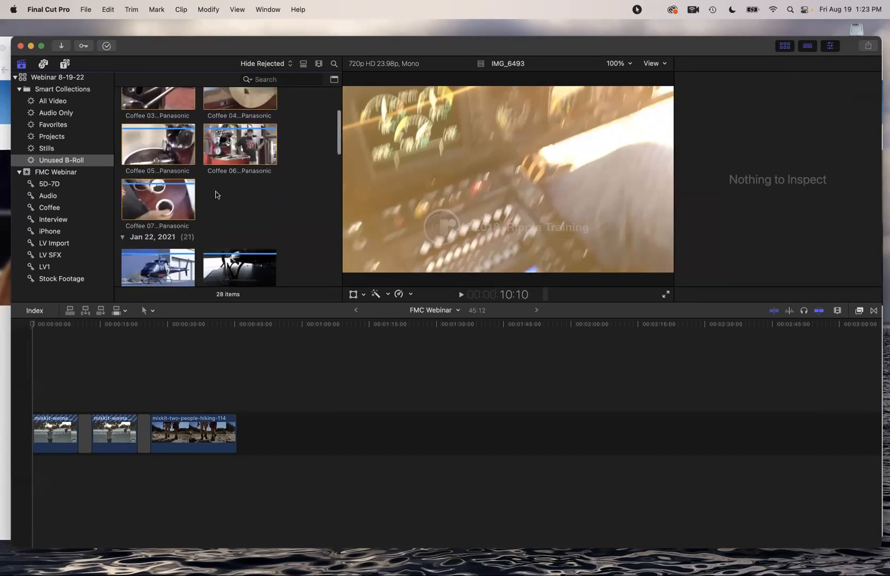
{"action": "scroll", "coordinate": [216, 194], "scroll_direction": "down", "scroll_amount": 3}
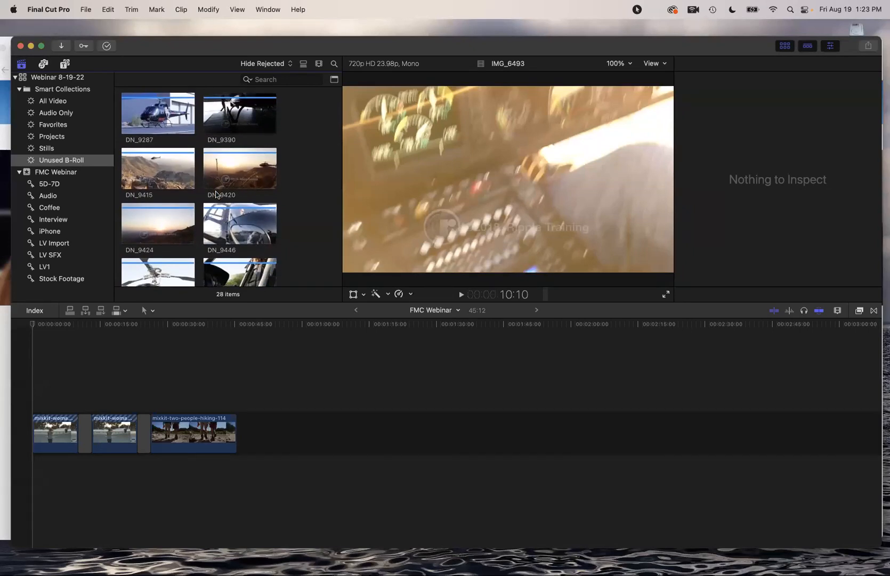
{"action": "scroll", "coordinate": [215, 195], "scroll_direction": "down", "scroll_amount": 5}
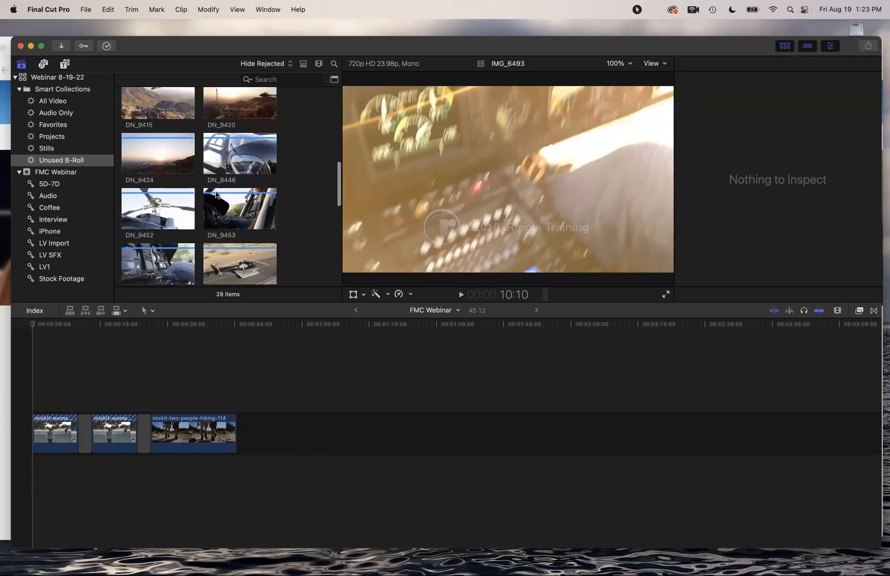
{"action": "scroll", "coordinate": [216, 194], "scroll_direction": "down", "scroll_amount": 5}
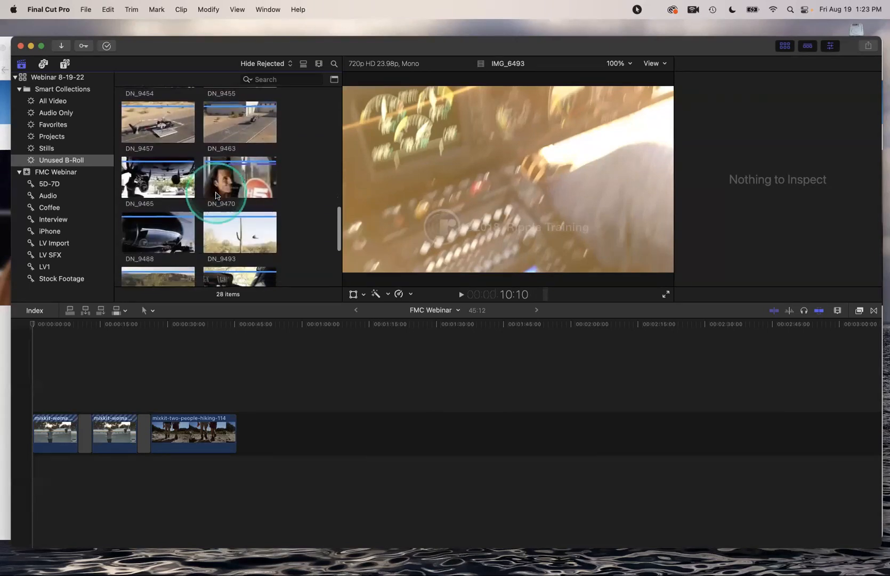
{"action": "scroll", "coordinate": [215, 195], "scroll_direction": "down", "scroll_amount": 2}
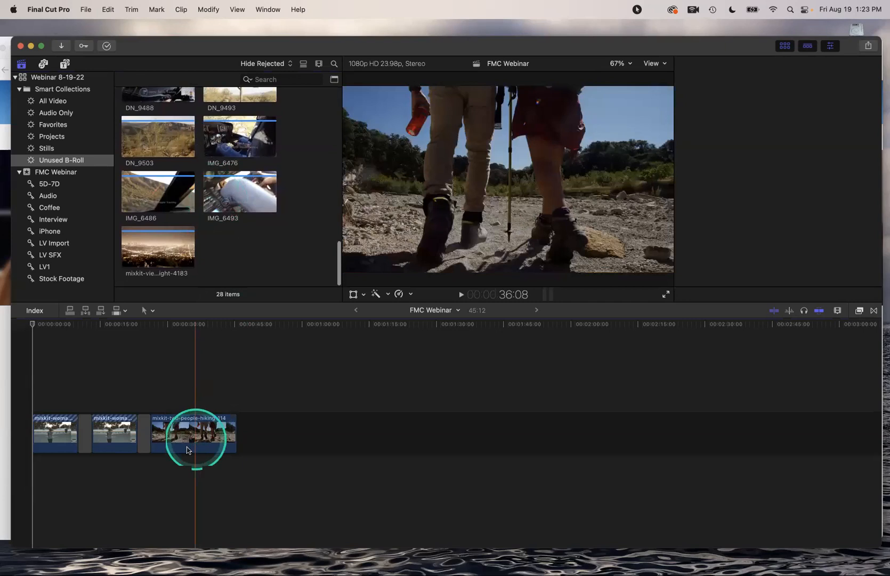
{"action": "left_click", "coordinate": [65, 428]}
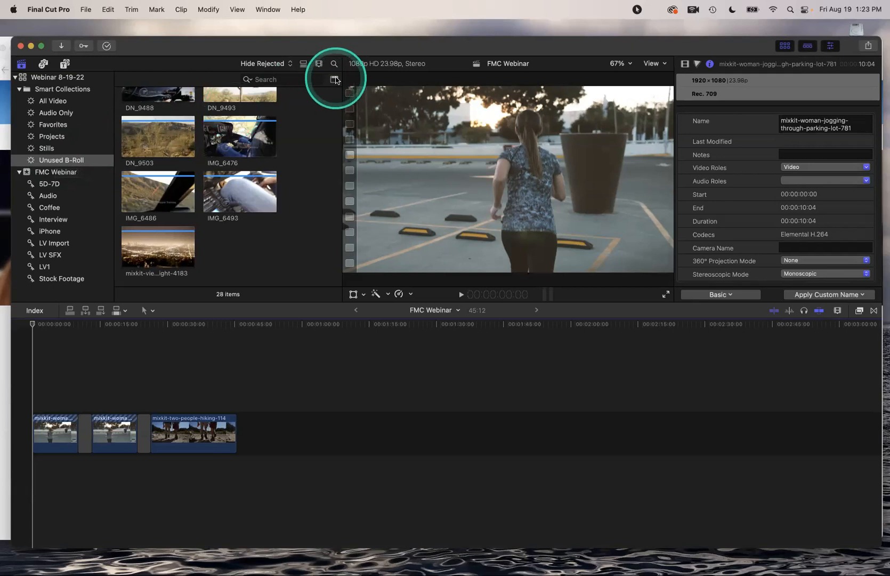
{"action": "left_click", "coordinate": [335, 79]}
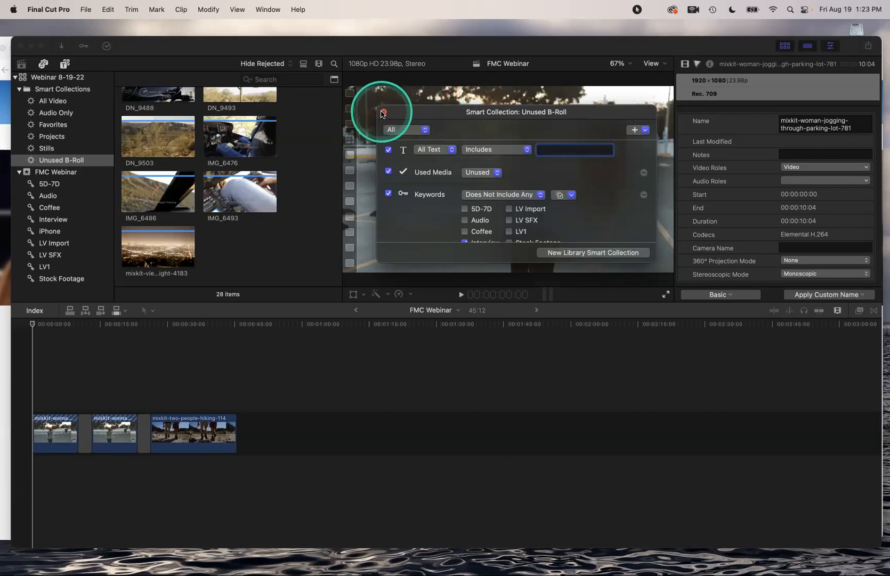
{"action": "left_click", "coordinate": [383, 112]}
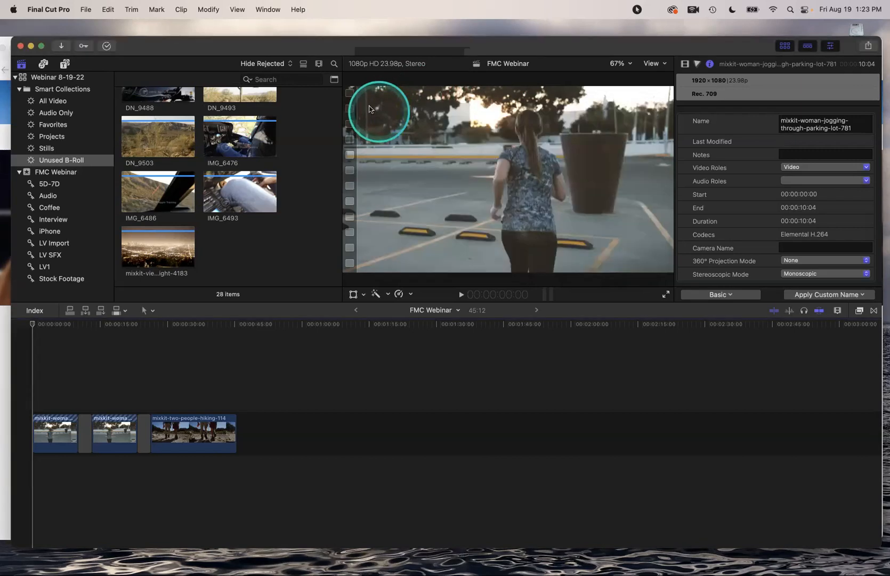
{"action": "scroll", "coordinate": [167, 151], "scroll_direction": "down", "scroll_amount": 1}
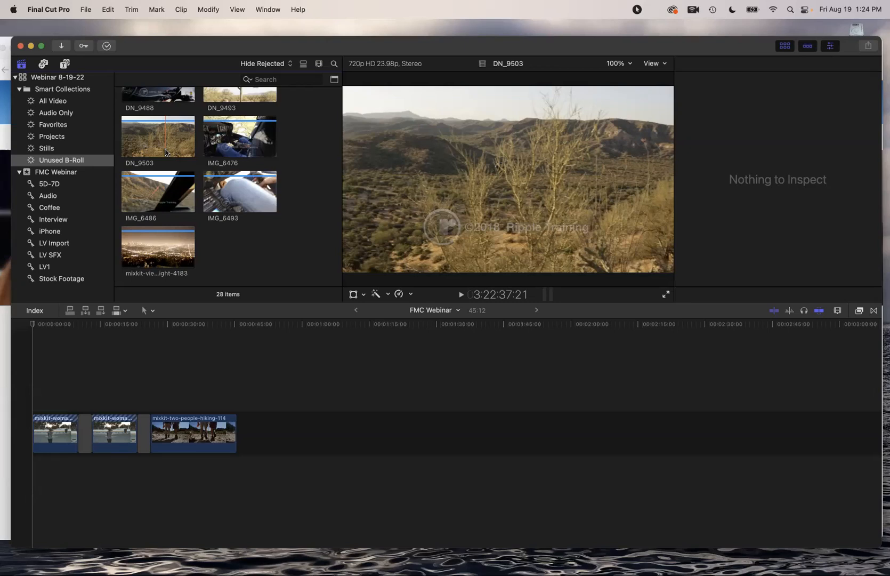
{"action": "left_click", "coordinate": [156, 132]}
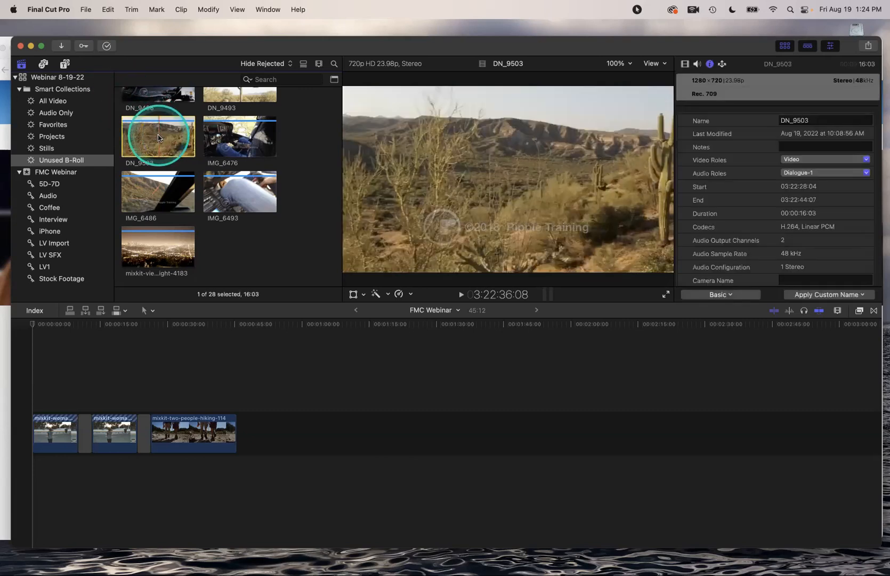
{"action": "right_click", "coordinate": [158, 134]}
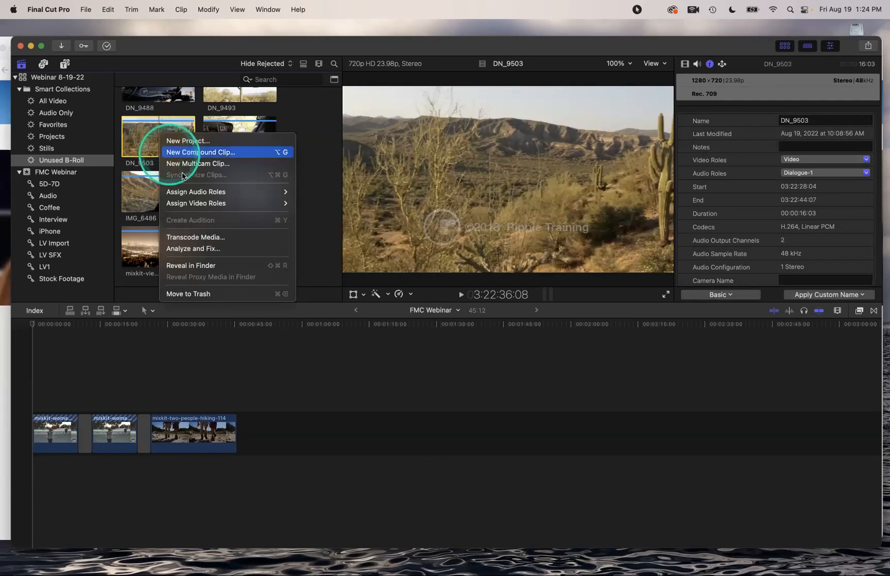
{"action": "mouse_move", "coordinate": [199, 204]}
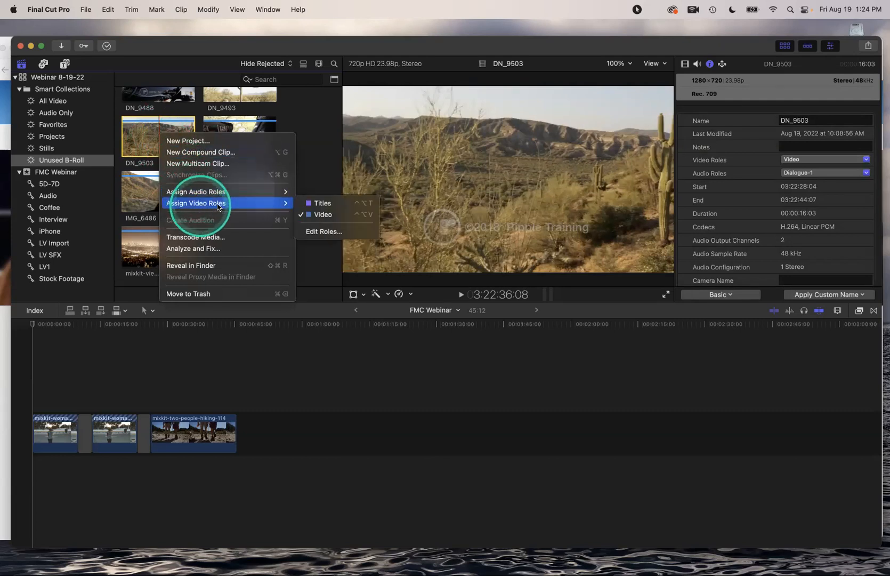
{"action": "left_click", "coordinate": [320, 231]}
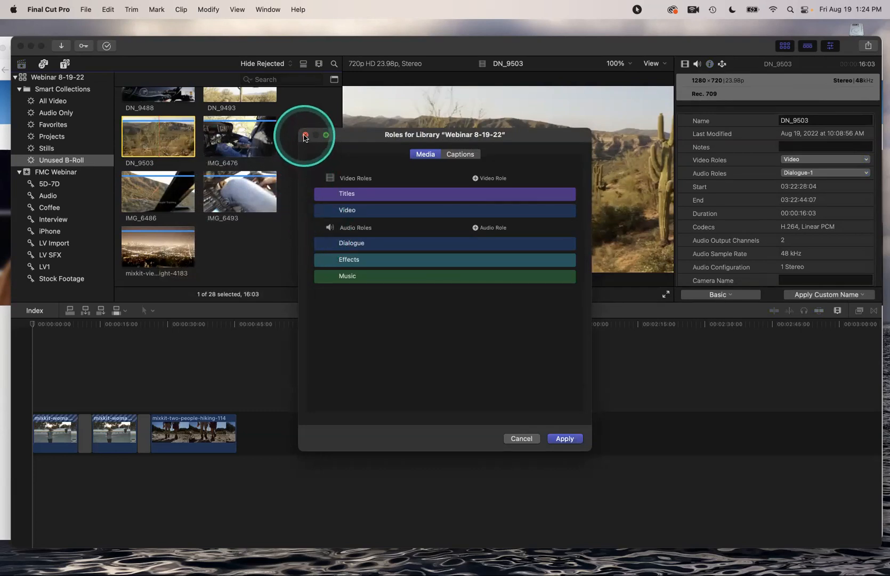
{"action": "left_click", "coordinate": [305, 136]}
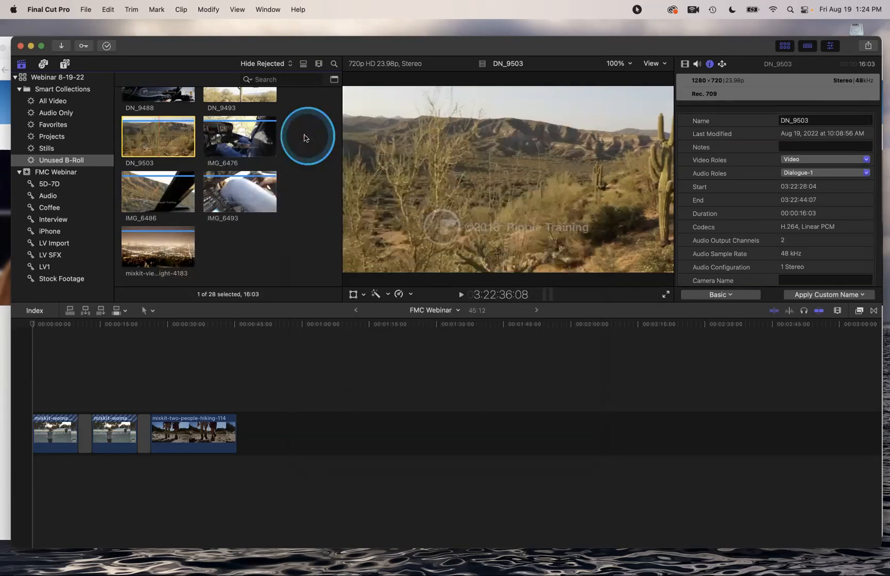
{"action": "left_click", "coordinate": [208, 10]}
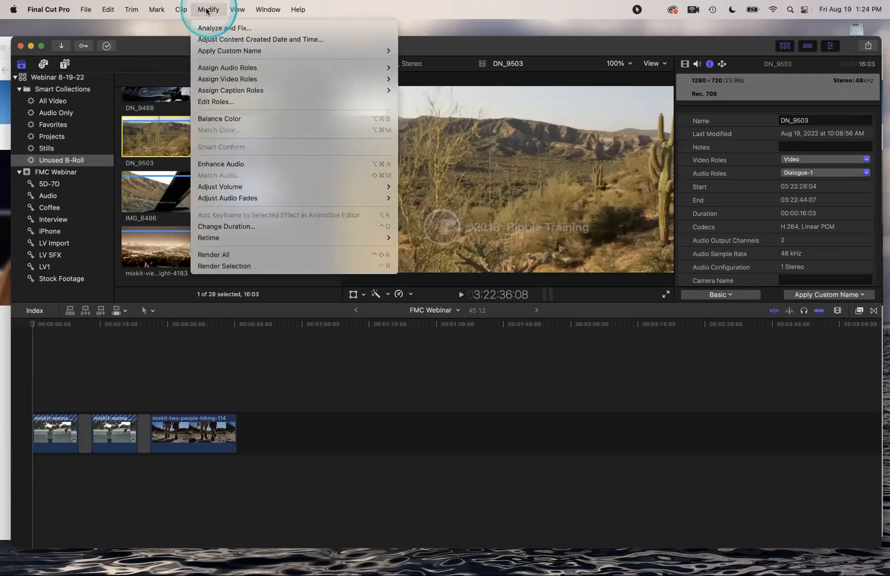
{"action": "left_click", "coordinate": [221, 102]}
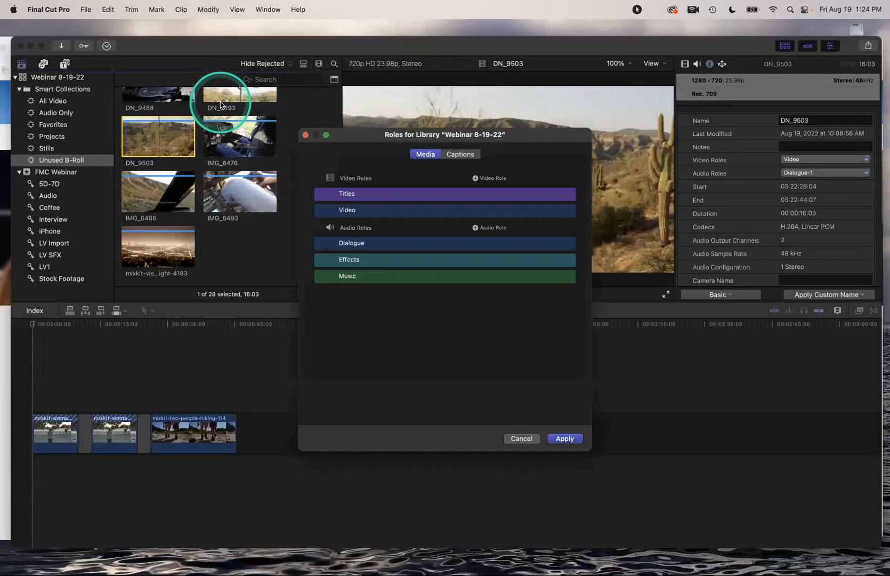
{"action": "left_click", "coordinate": [520, 438]}
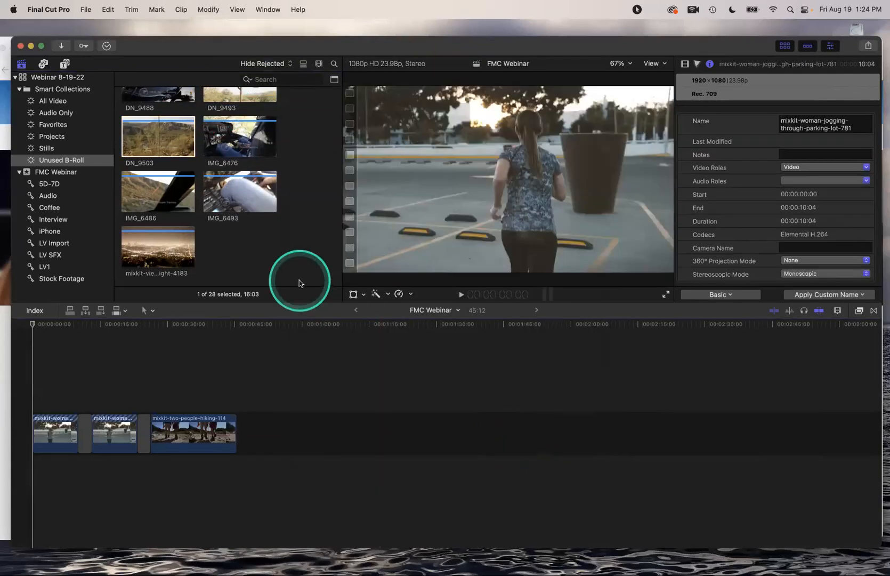
Show the Roles list in the timeline index, preview Edit Roles, and check the hiking clip's Video role
{"action": "left_click", "coordinate": [34, 310]}
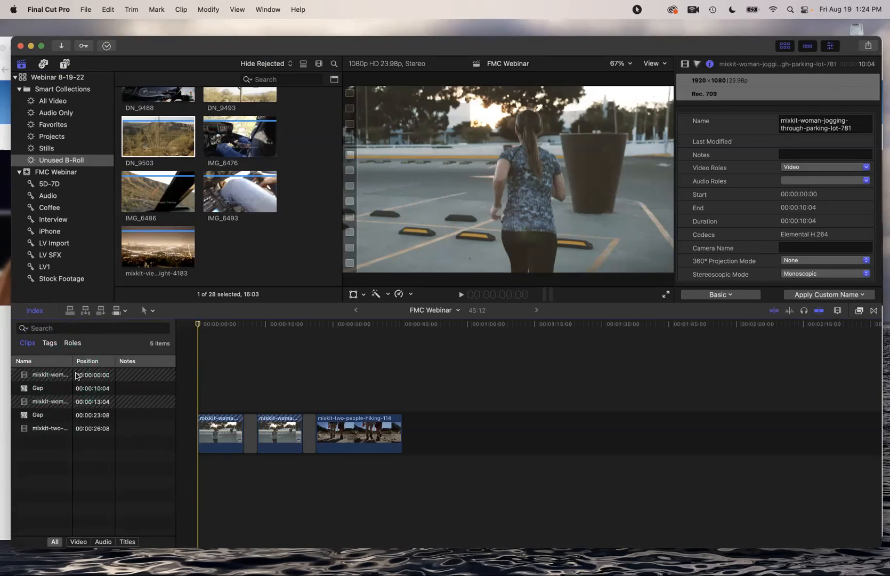
{"action": "left_click", "coordinate": [73, 345]}
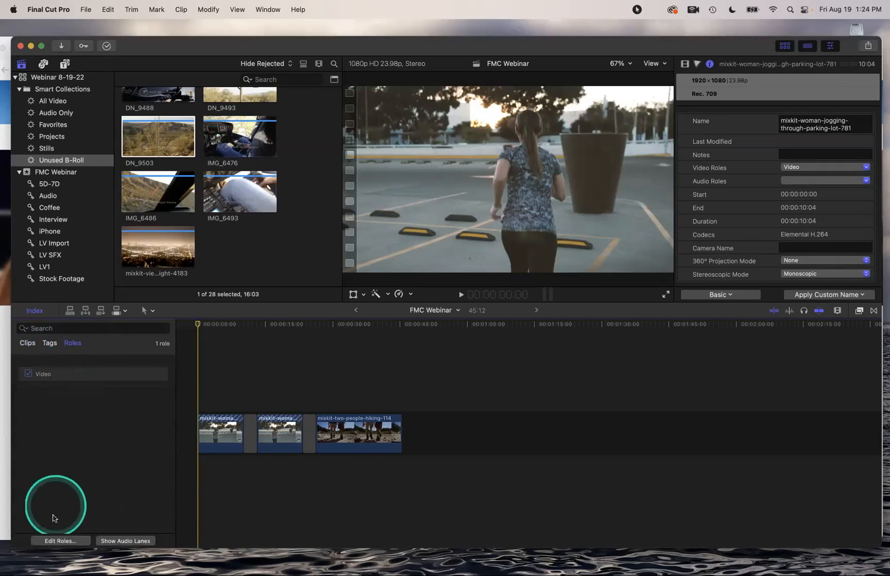
{"action": "left_click", "coordinate": [59, 541]}
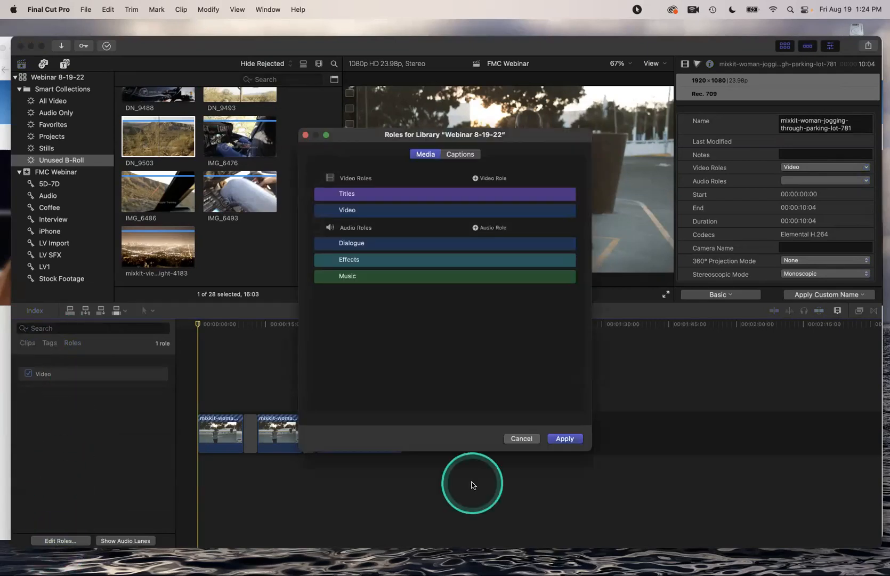
{"action": "left_click", "coordinate": [515, 440]}
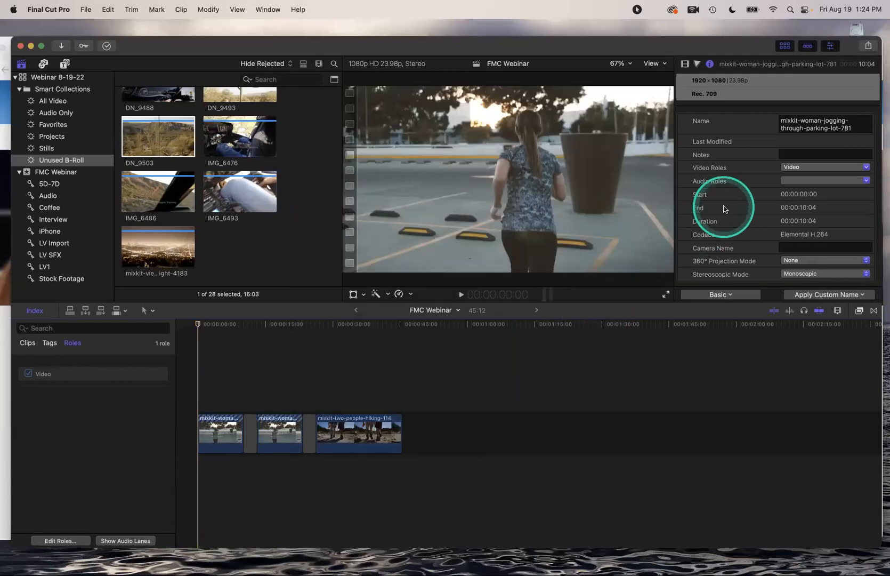
{"action": "left_click", "coordinate": [861, 168]}
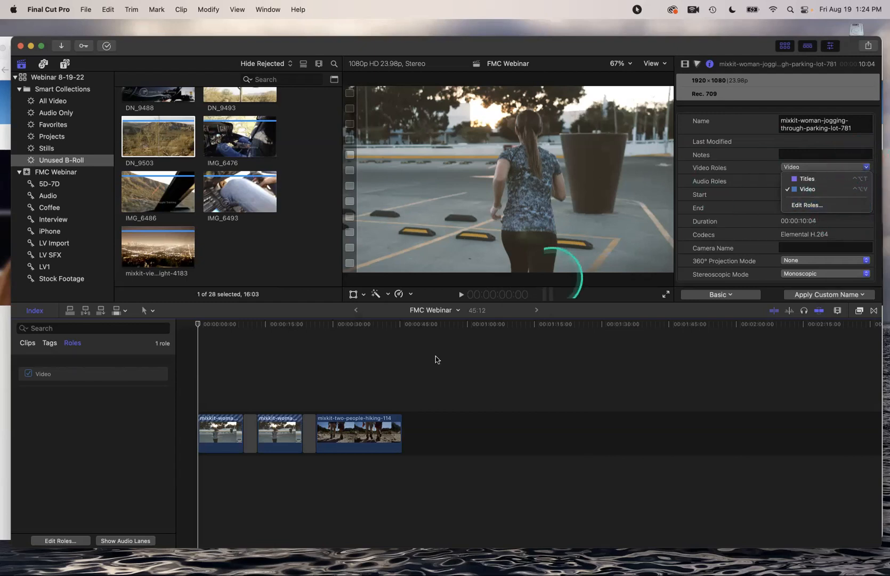
{"action": "left_click", "coordinate": [365, 427]}
Review the hiking clip's shortcut options, then select DN_9503 in the browser
{"action": "right_click", "coordinate": [363, 426]}
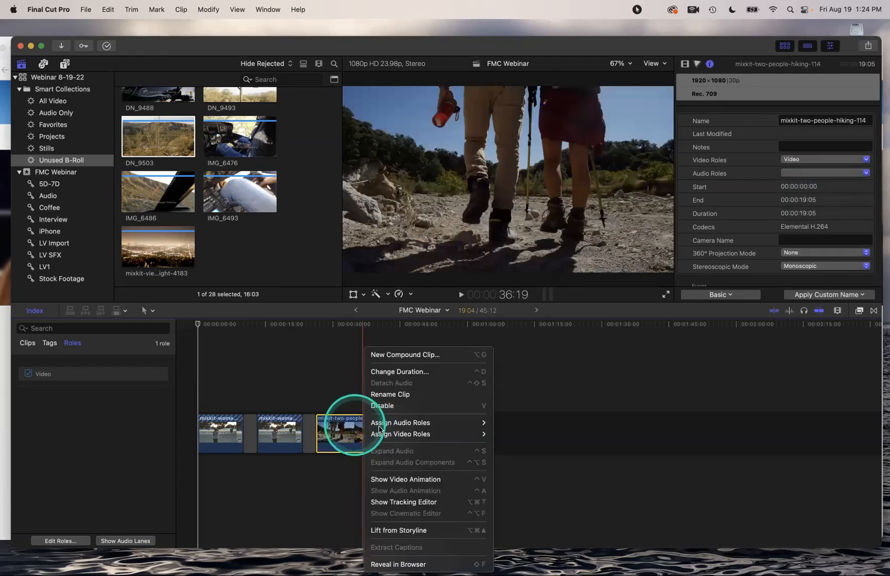
{"action": "mouse_move", "coordinate": [380, 430]}
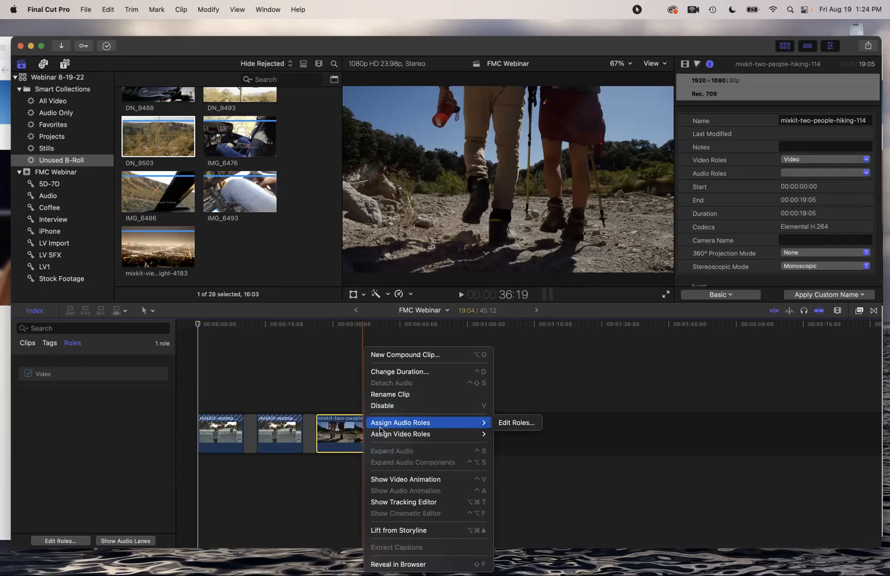
{"action": "left_click", "coordinate": [353, 438]}
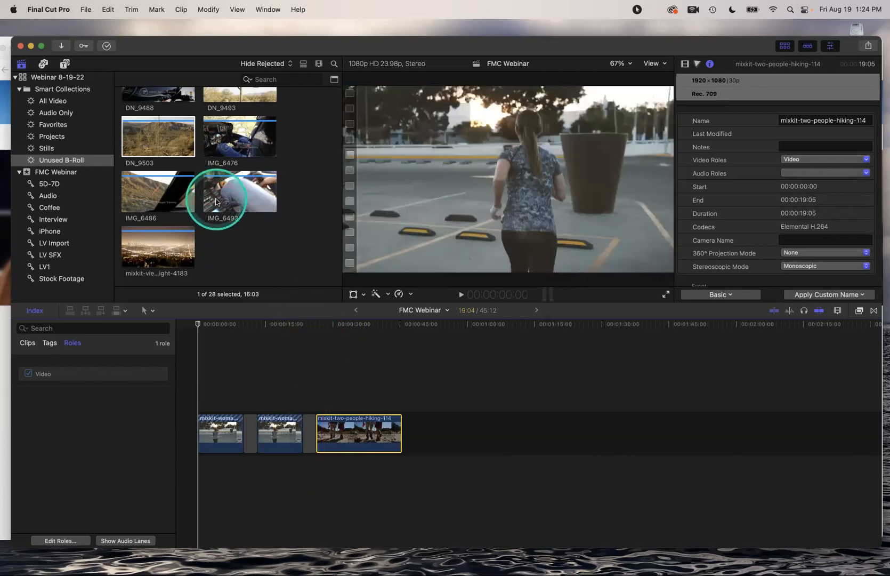
{"action": "left_click", "coordinate": [216, 202]}
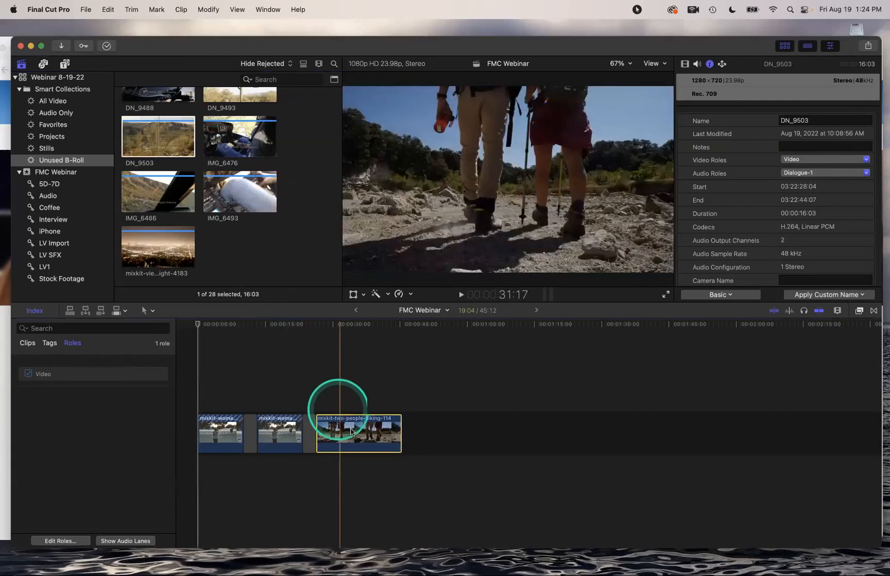
Check the hiking clip's role assignment options, then load IMG_6493 into the viewer
{"action": "left_click", "coordinate": [368, 430]}
{"action": "left_click", "coordinate": [360, 435]}
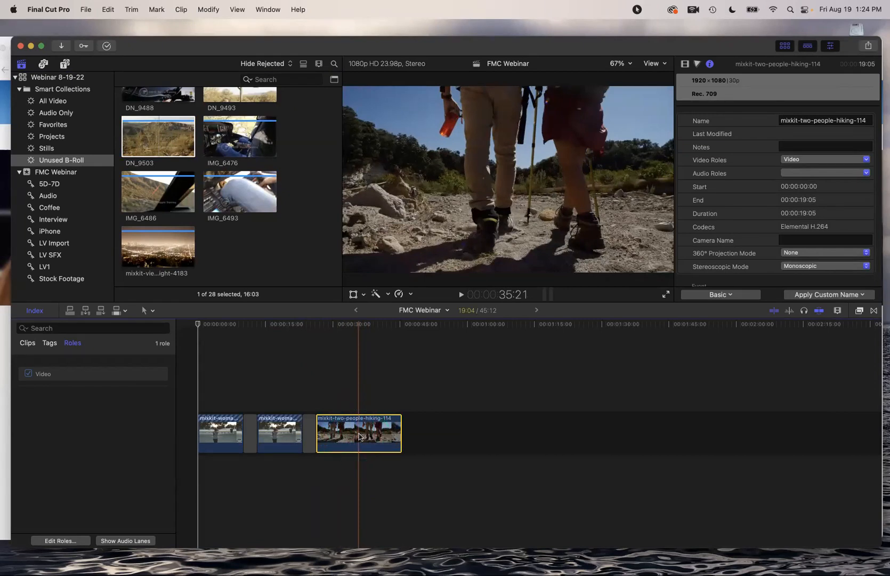
{"action": "right_click", "coordinate": [360, 436]}
{"action": "mouse_move", "coordinate": [415, 433]}
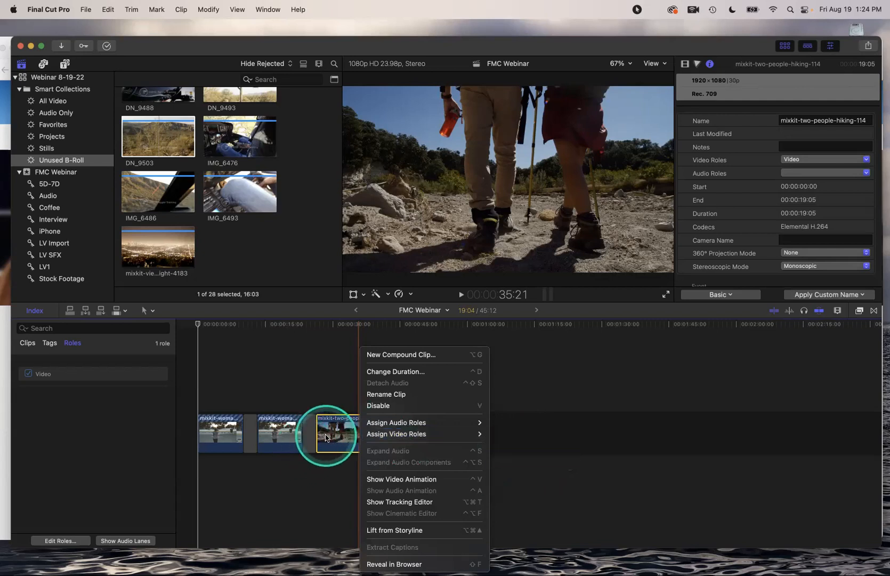
{"action": "left_click", "coordinate": [243, 255]}
{"action": "left_click", "coordinate": [232, 183]}
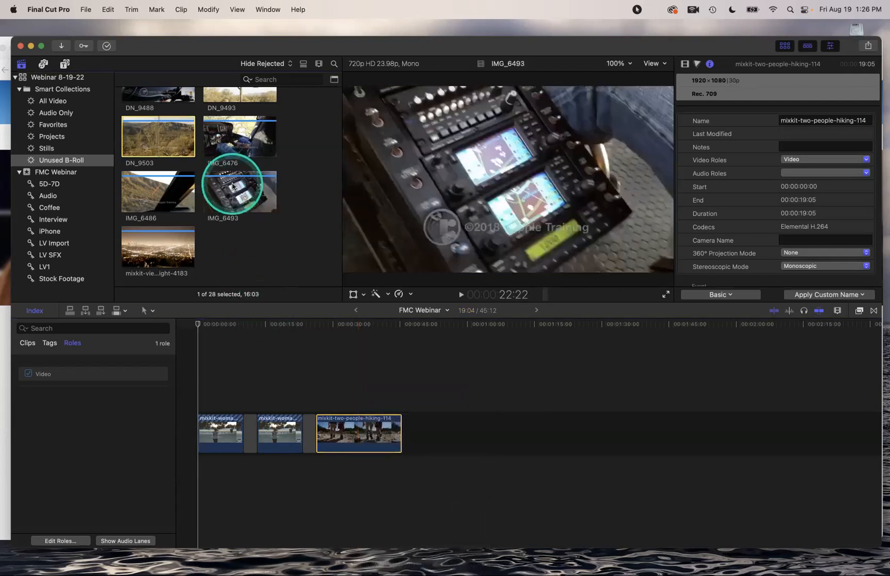
Open the library's Roles editor from IMG_6493's Assign Video Roles menu
{"action": "right_click", "coordinate": [231, 183]}
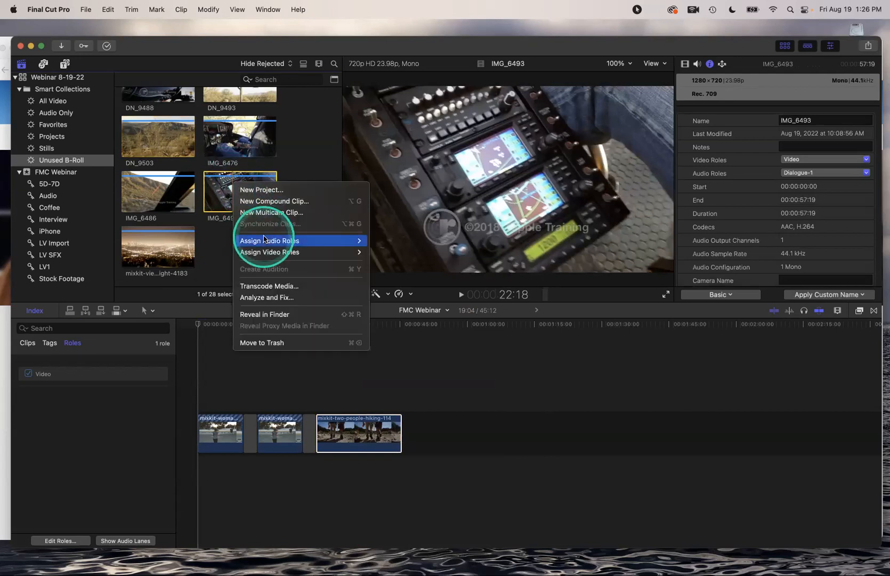
{"action": "mouse_move", "coordinate": [269, 254]}
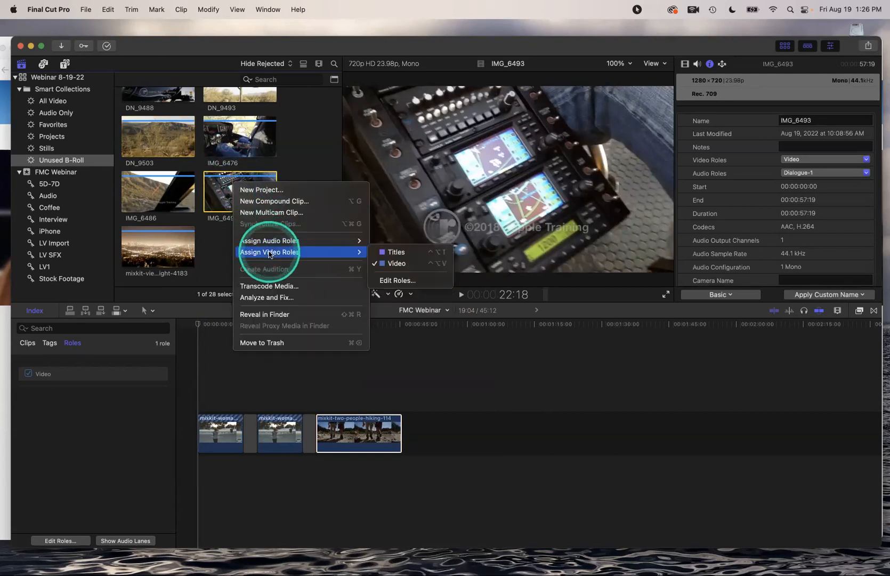
{"action": "left_click", "coordinate": [401, 281]}
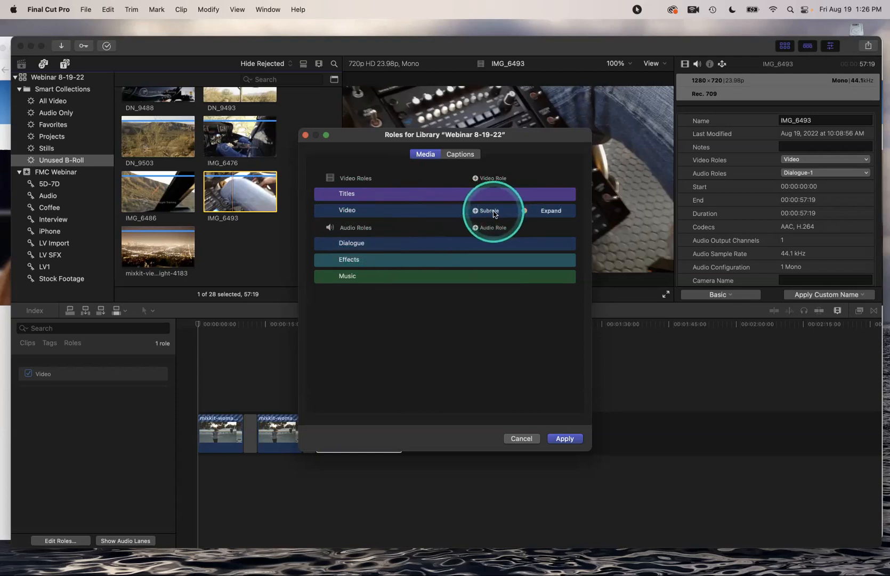
Add an orange audio role named 'Natural Sound' and apply the changes
{"action": "left_click", "coordinate": [551, 210]}
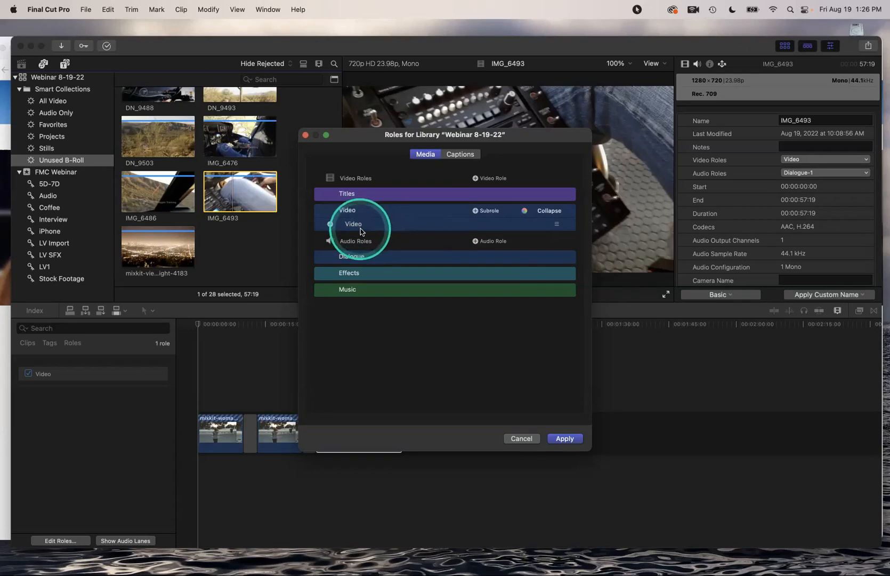
{"action": "left_click", "coordinate": [495, 241]}
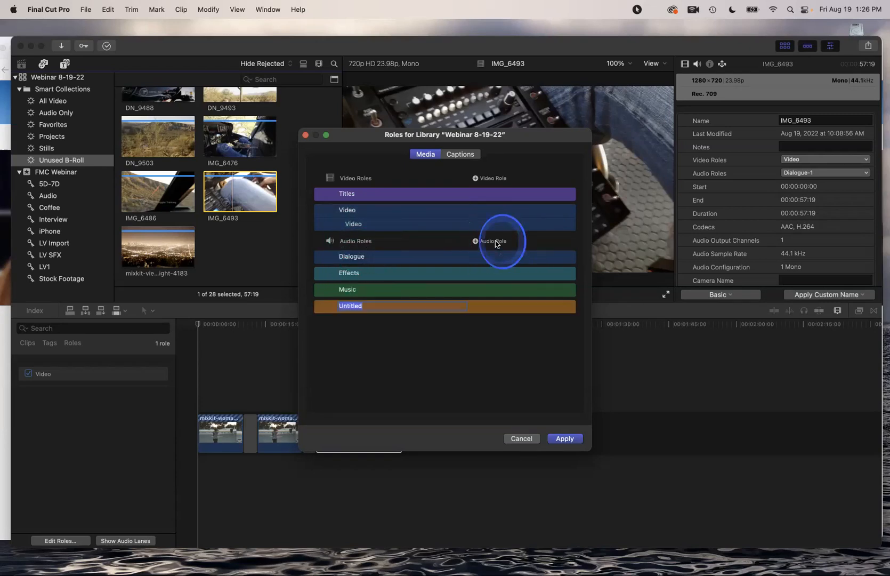
{"action": "type", "text": "Natural Sound"}
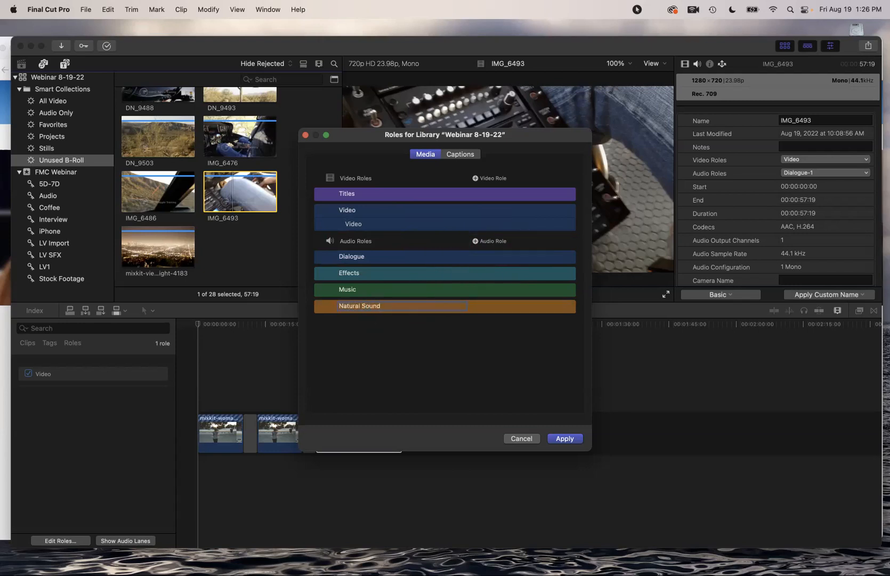
{"action": "key", "text": "Return"}
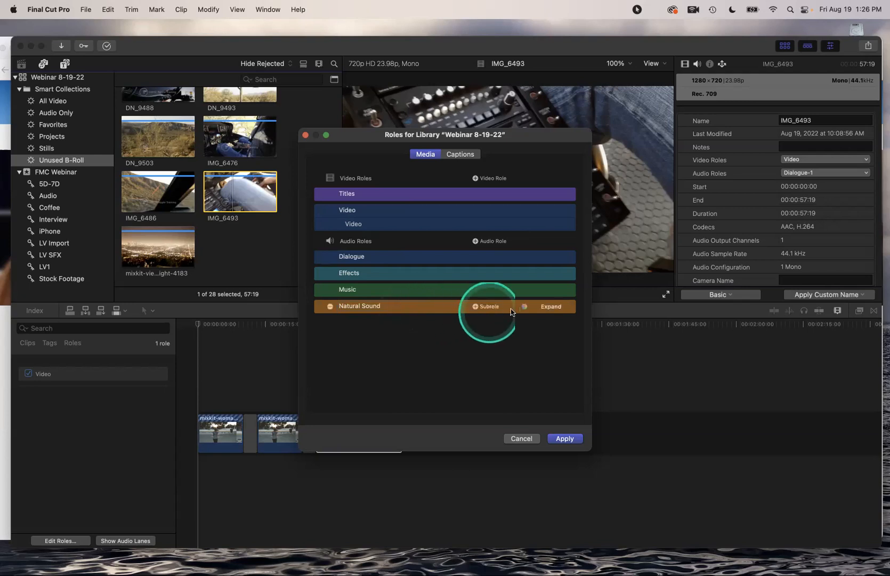
{"action": "left_click", "coordinate": [524, 308]}
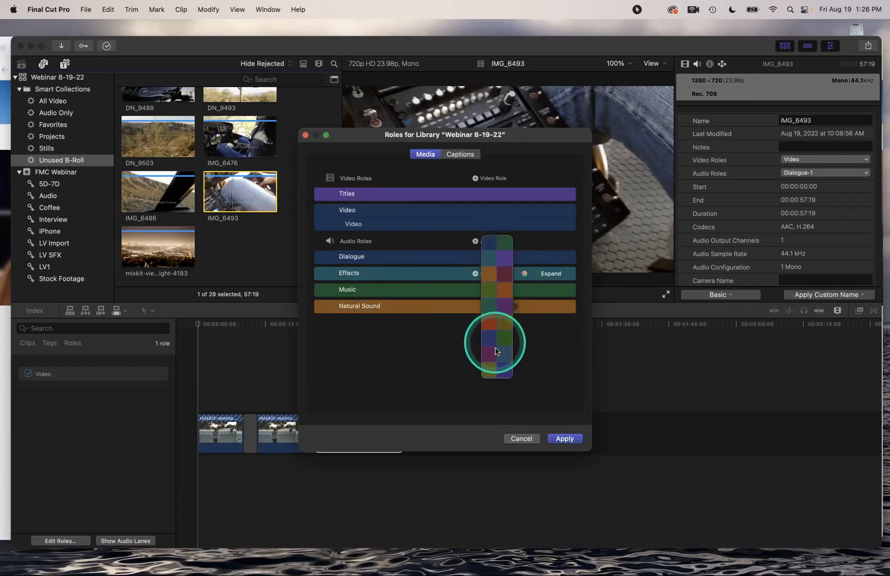
{"action": "left_click", "coordinate": [529, 336]}
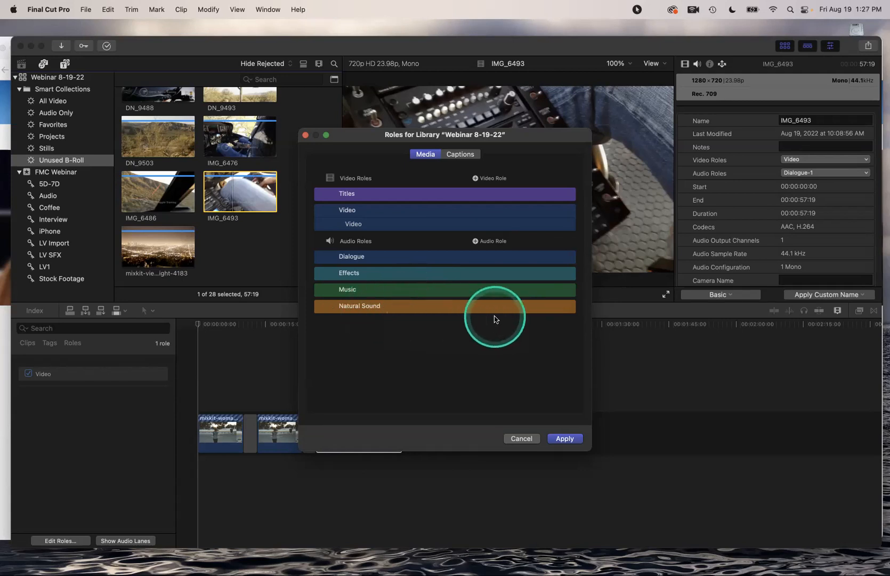
{"action": "left_click", "coordinate": [566, 438]}
Open the Audio Only collection and select the Helicopter Start Idle Takeoff clip
{"action": "scroll", "coordinate": [228, 252], "scroll_direction": "up", "scroll_amount": 2}
{"action": "scroll", "coordinate": [228, 252], "scroll_direction": "up", "scroll_amount": 4}
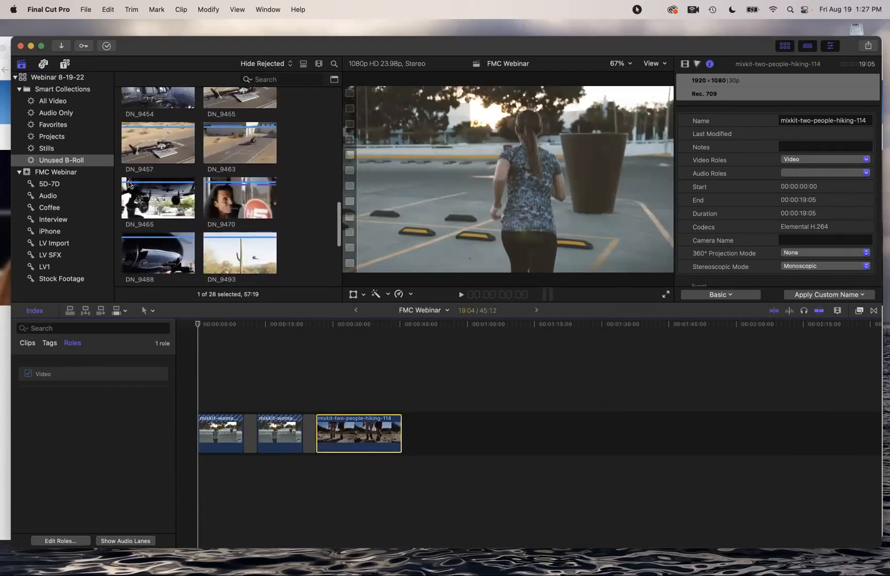
{"action": "left_click", "coordinate": [63, 112]}
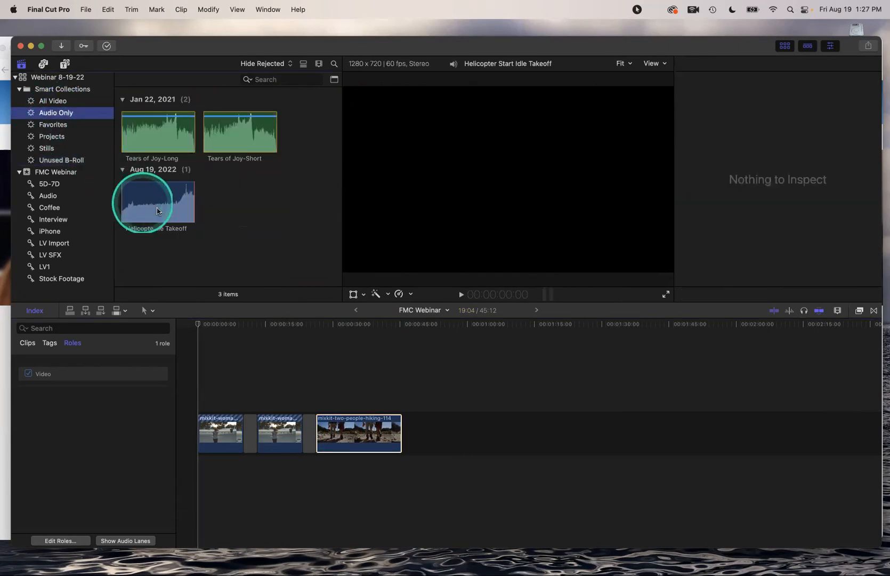
{"action": "left_click", "coordinate": [150, 202]}
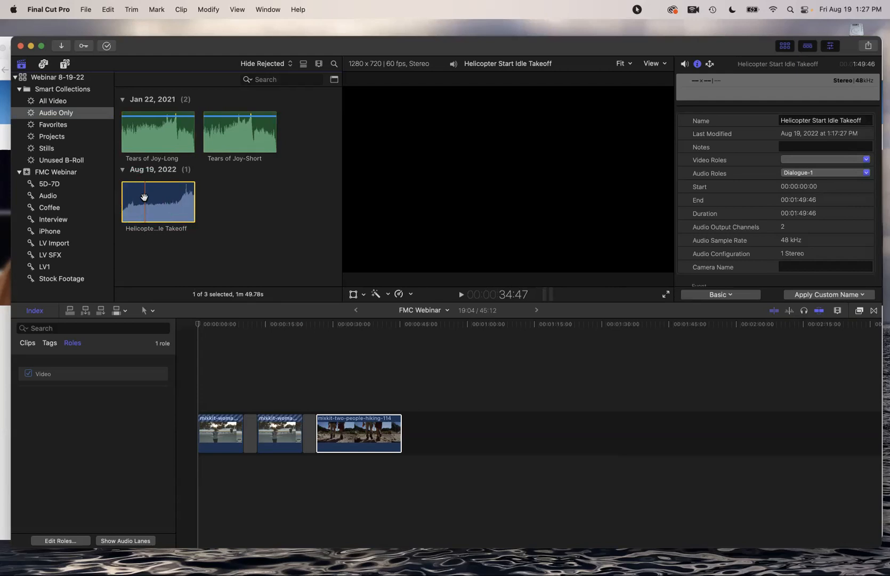
Give the helicopter clip the Natural Sound audio role, then show the Unused B-Roll collection
{"action": "right_click", "coordinate": [145, 197]}
{"action": "mouse_move", "coordinate": [176, 255]}
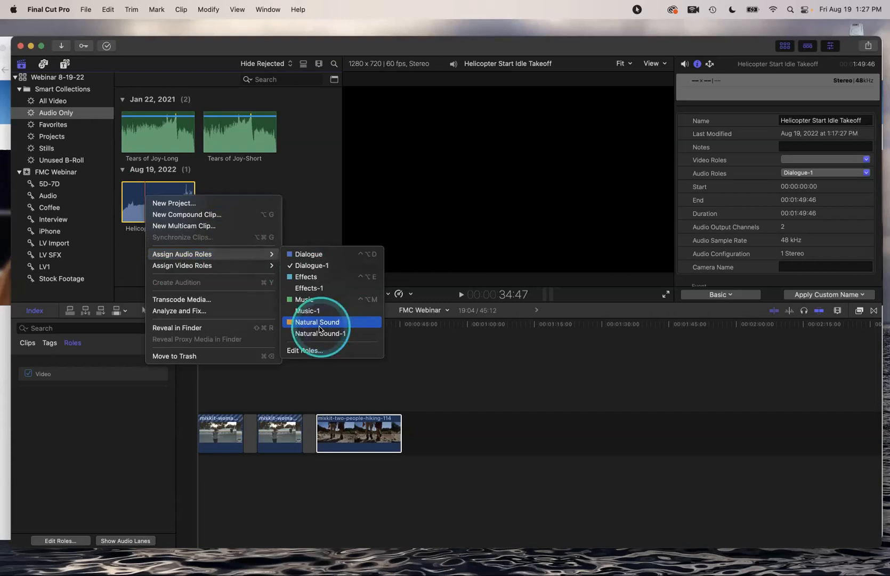
{"action": "left_click", "coordinate": [319, 324]}
{"action": "left_click", "coordinate": [162, 213]}
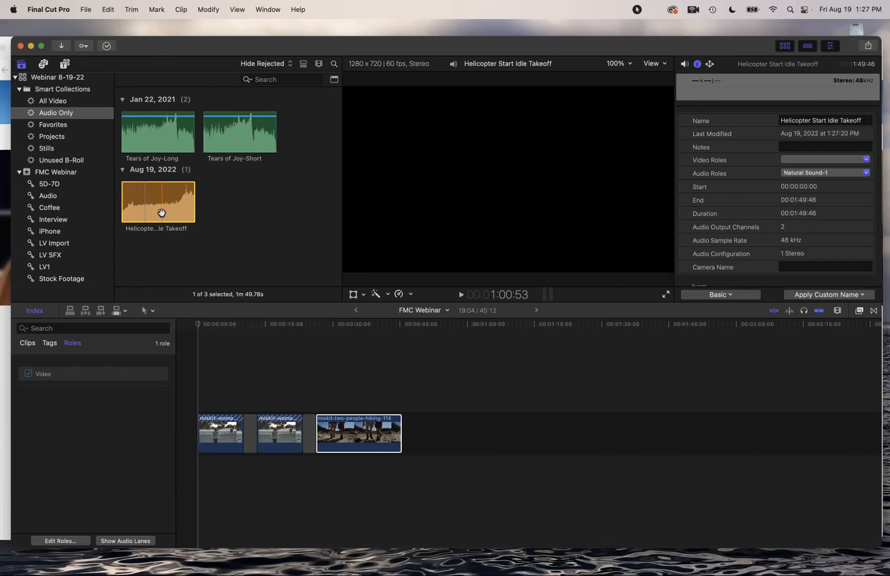
{"action": "left_click", "coordinate": [66, 161]}
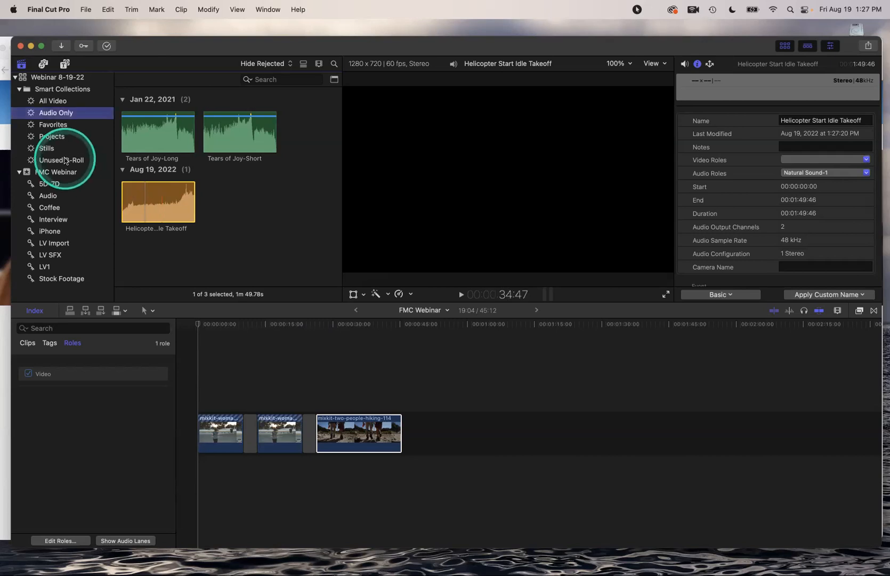
Open the library's Roles editor from the DN_9420 clip's Assign Video Roles menu
{"action": "scroll", "coordinate": [197, 189], "scroll_direction": "up", "scroll_amount": 5}
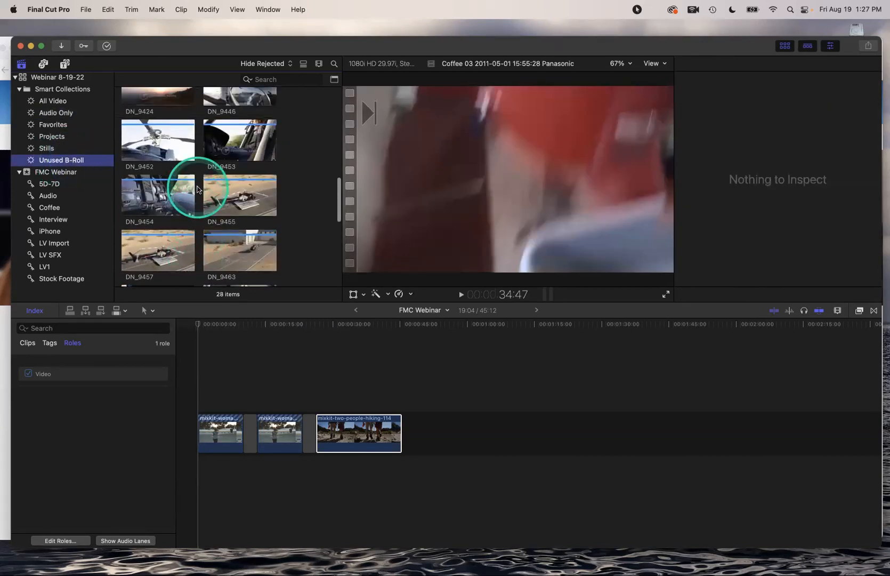
{"action": "scroll", "coordinate": [197, 189], "scroll_direction": "up", "scroll_amount": 5}
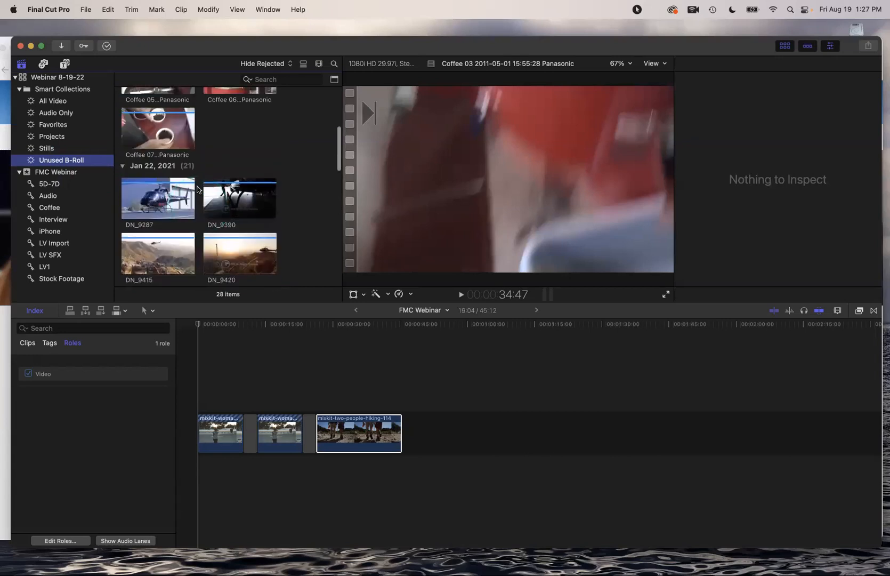
{"action": "scroll", "coordinate": [197, 189], "scroll_direction": "down", "scroll_amount": 5}
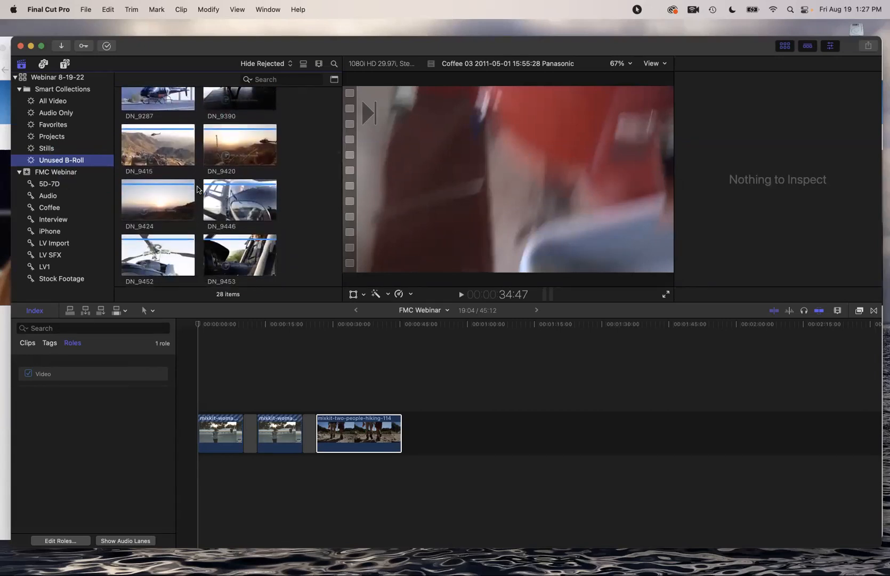
{"action": "left_click", "coordinate": [231, 144]}
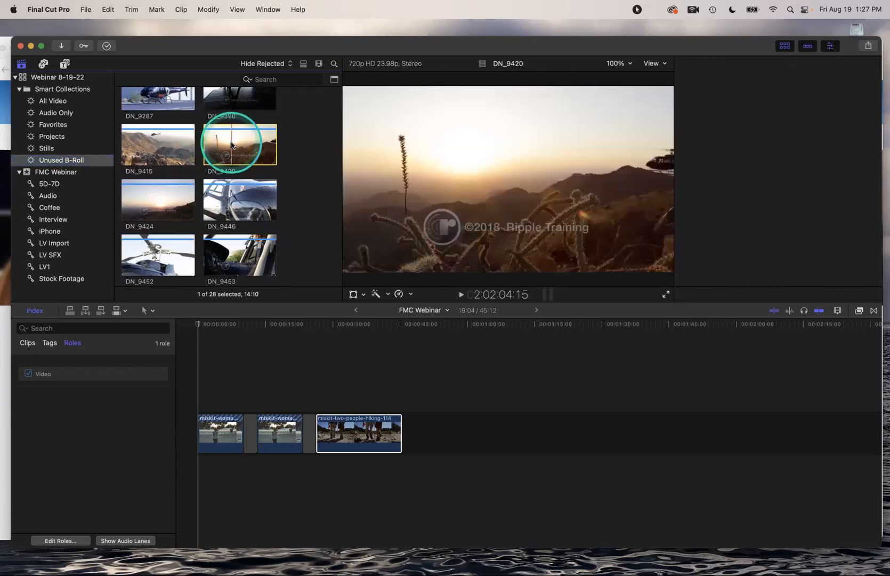
{"action": "right_click", "coordinate": [231, 144]}
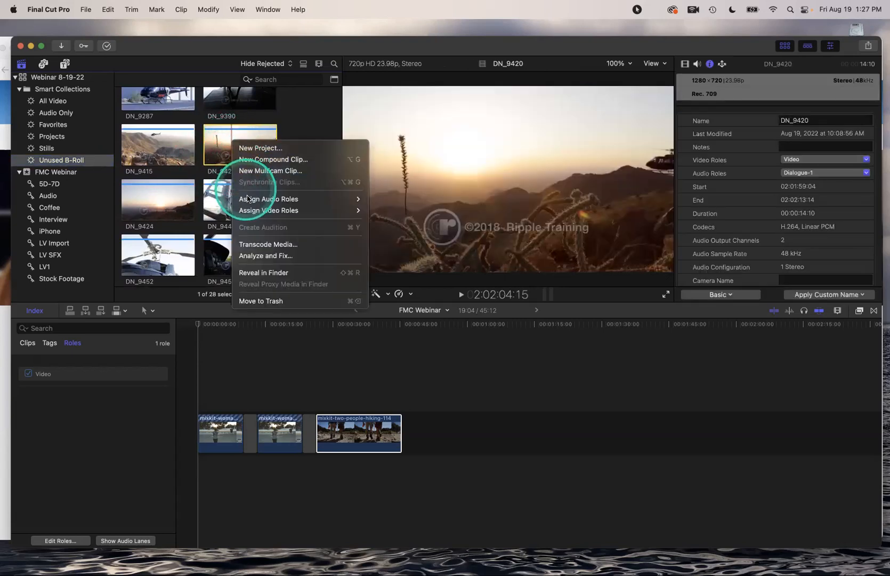
{"action": "mouse_move", "coordinate": [247, 198]}
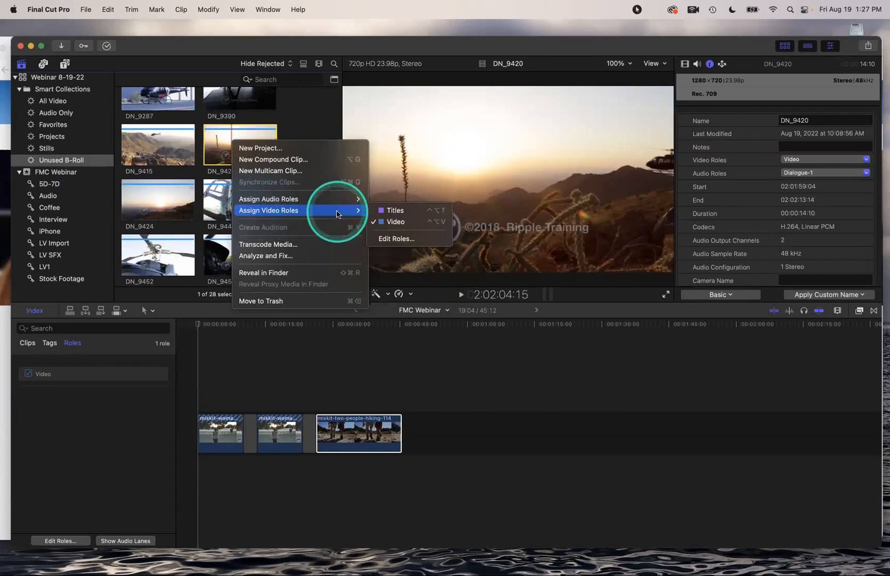
{"action": "left_click", "coordinate": [396, 239]}
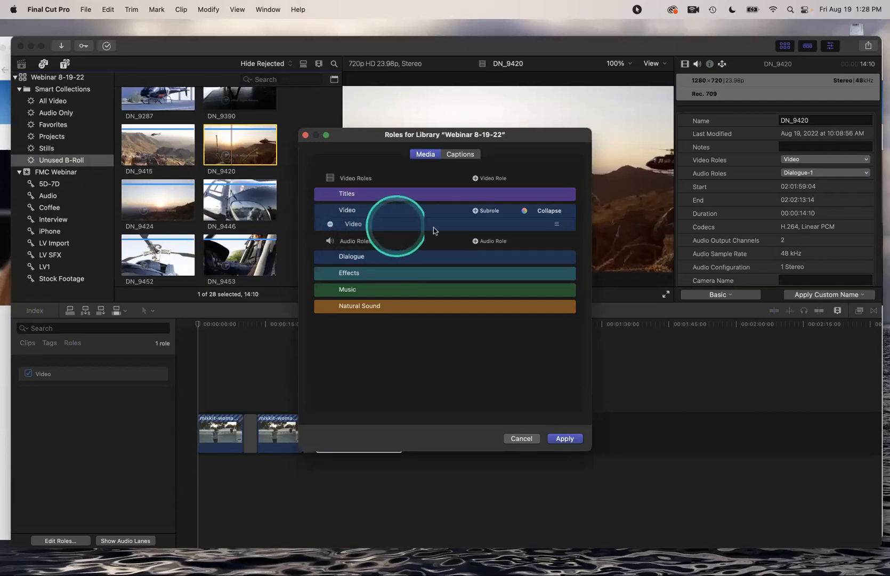
Add a 'B-roll' subrole under Video and apply the change
{"action": "left_click", "coordinate": [489, 210]}
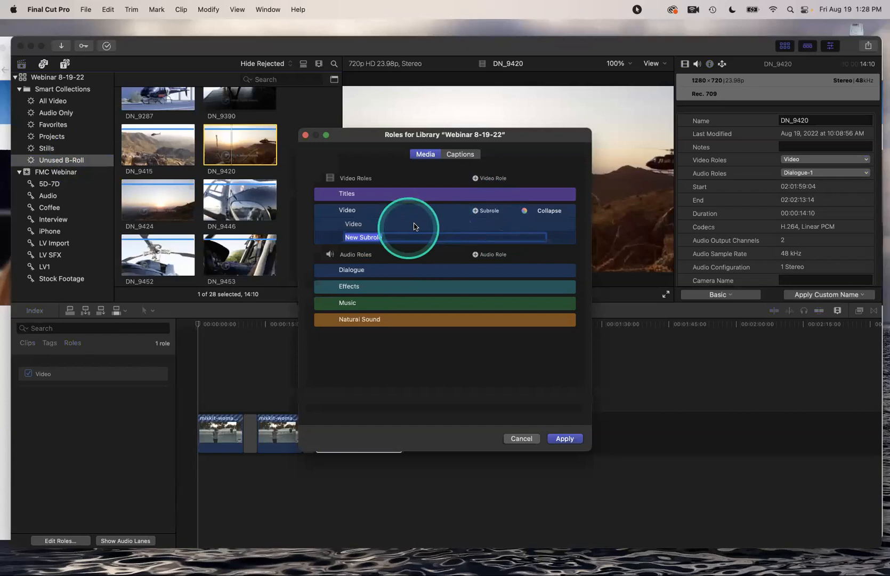
{"action": "type", "text": "B-"}
{"action": "type", "text": "roll"}
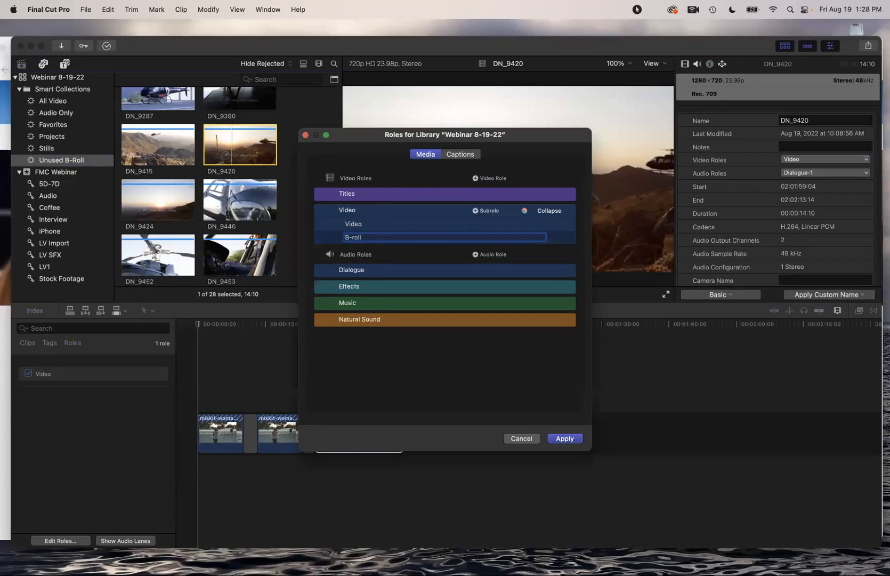
{"action": "key", "text": "Return"}
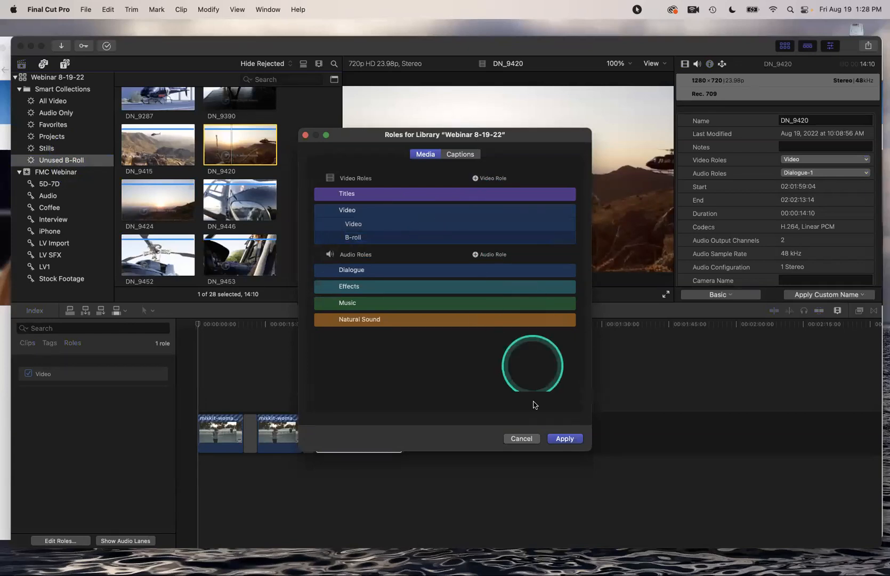
{"action": "left_click", "coordinate": [561, 439]}
{"action": "left_click", "coordinate": [312, 291]}
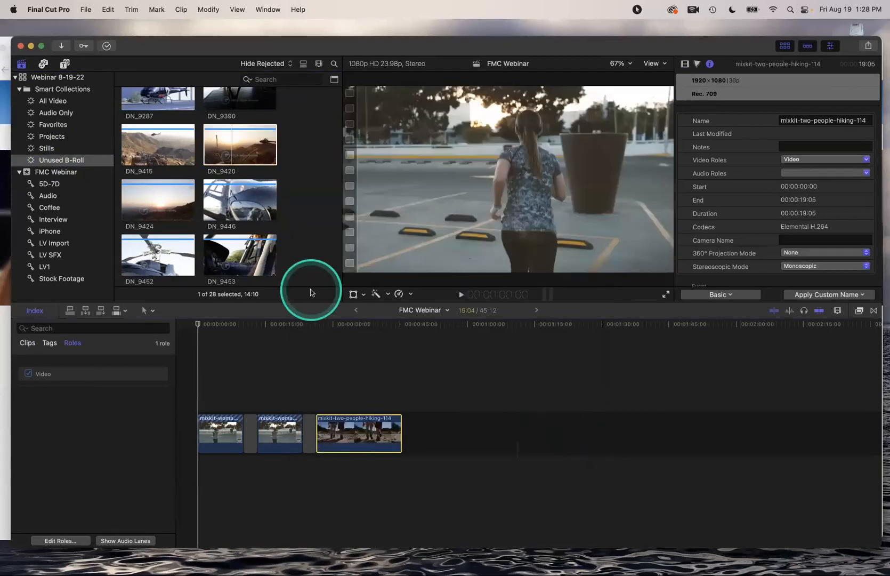
Select every clip with Cmd+A and assign them the B-roll video subrole
{"action": "left_click", "coordinate": [231, 150]}
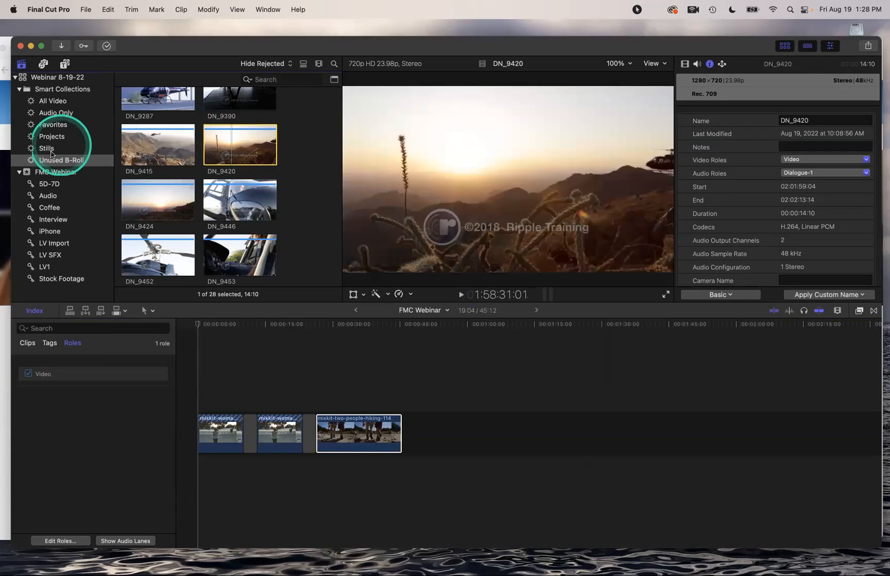
{"action": "key", "text": "super+a"}
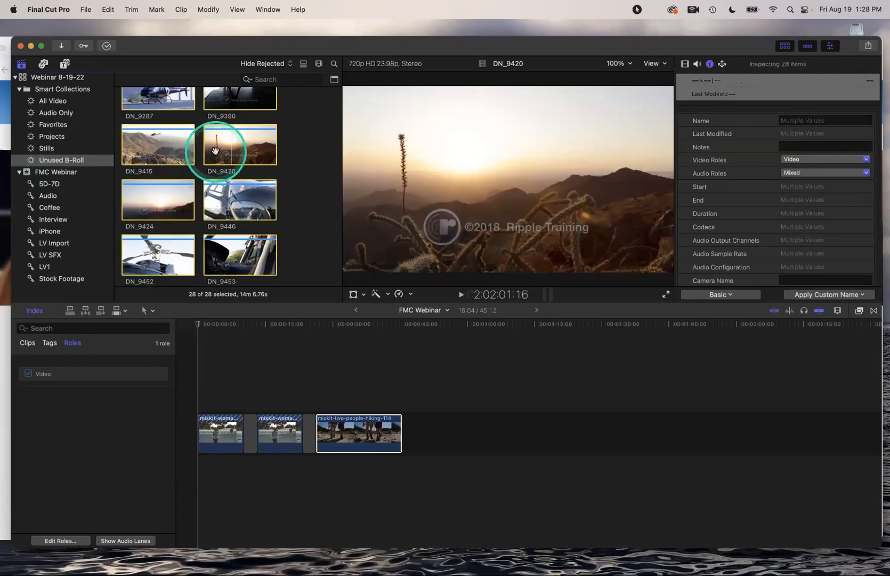
{"action": "right_click", "coordinate": [216, 150]}
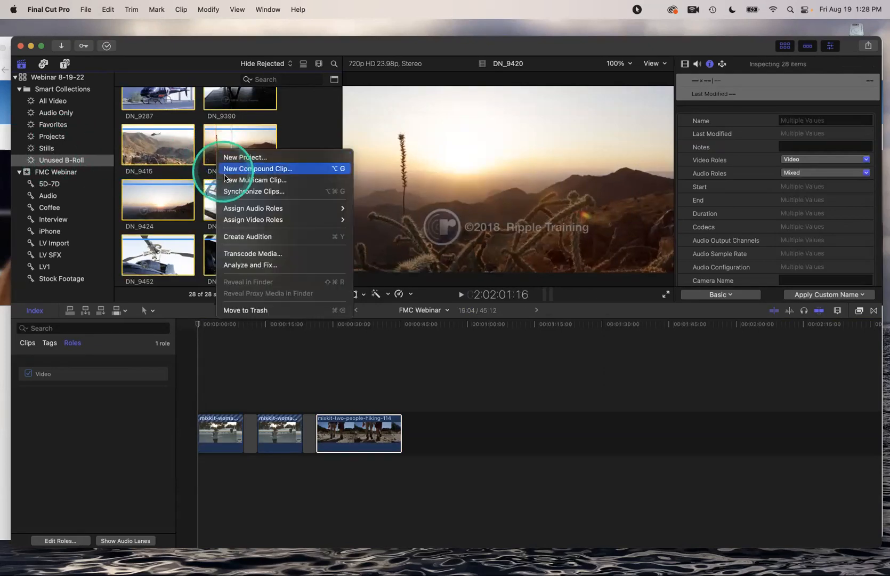
{"action": "mouse_move", "coordinate": [240, 219]}
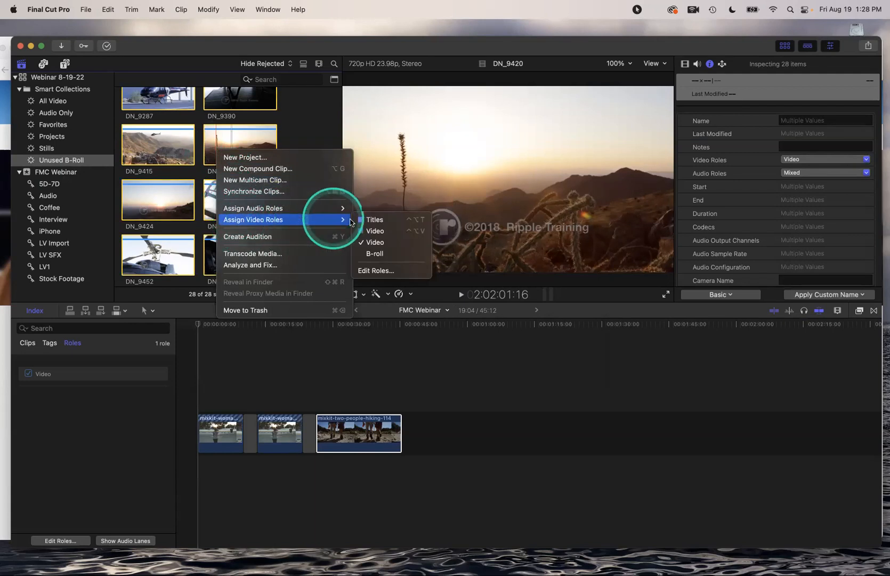
{"action": "left_click", "coordinate": [370, 253]}
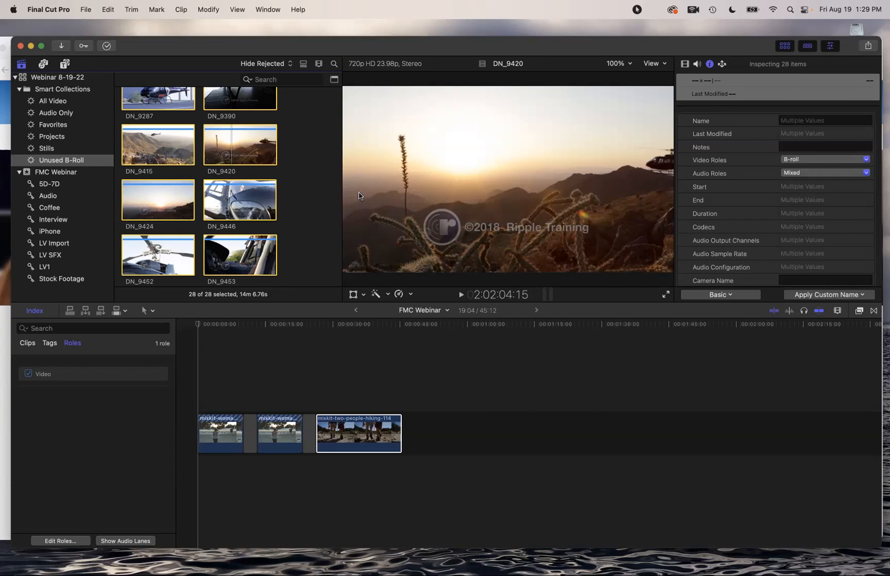
Switch to the Color & Effects workspace
{"action": "left_click", "coordinate": [268, 9]}
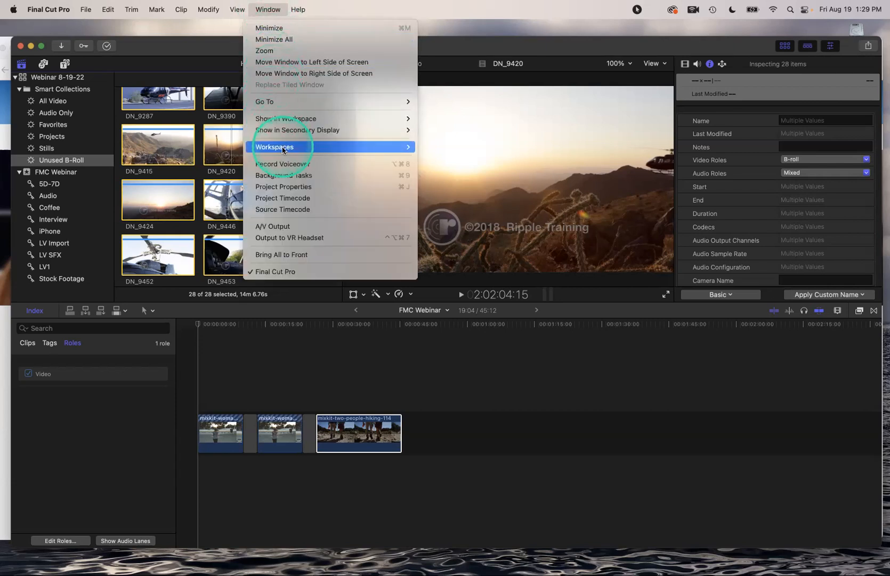
{"action": "mouse_move", "coordinate": [278, 147]}
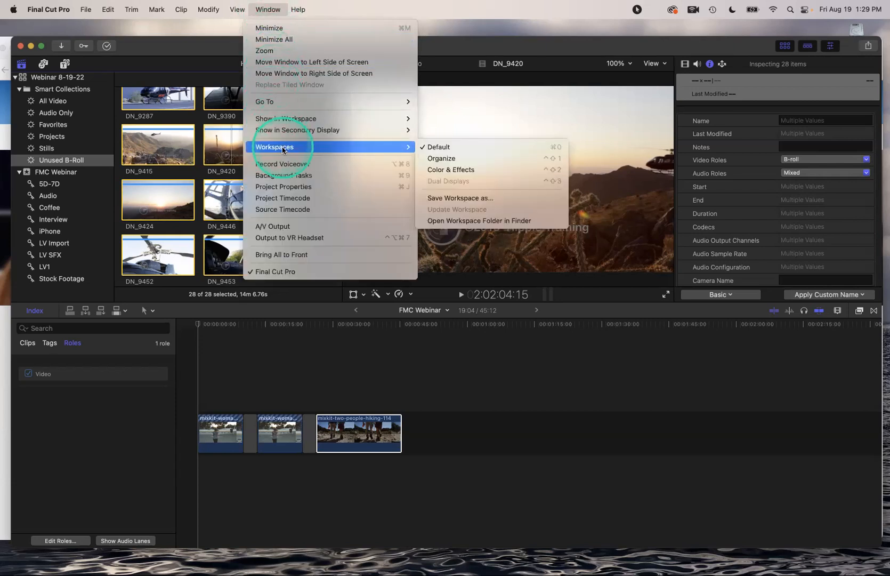
{"action": "left_click", "coordinate": [458, 175]}
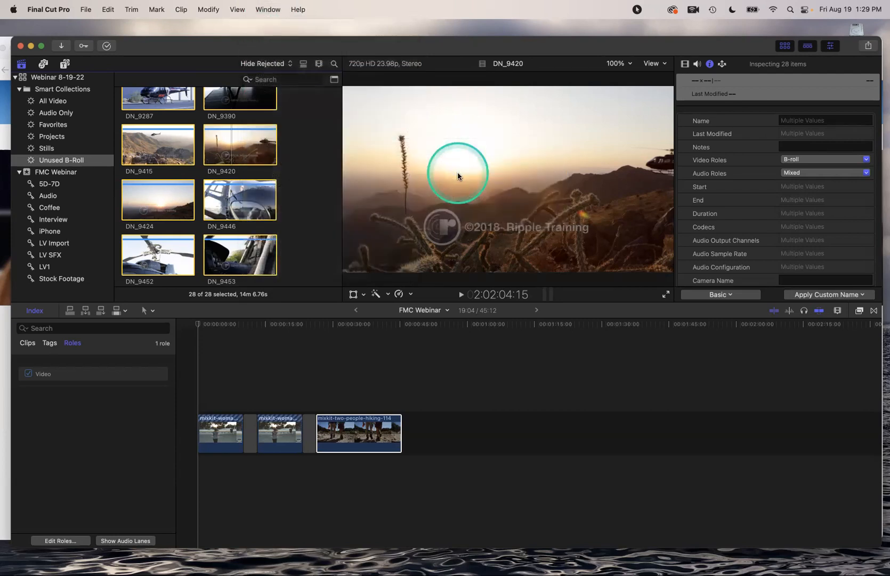
{"action": "left_click_drag", "start_coordinate": [153, 47], "coordinate": [146, 30]}
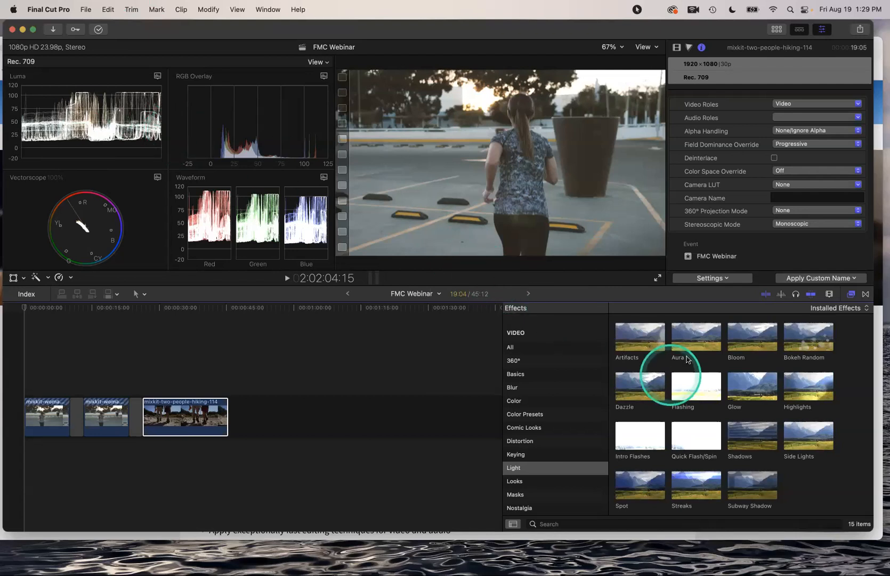
Reopen the Effects browser and list all 167 video effects under the All category
{"action": "left_click", "coordinate": [852, 293]}
{"action": "left_click", "coordinate": [852, 294]}
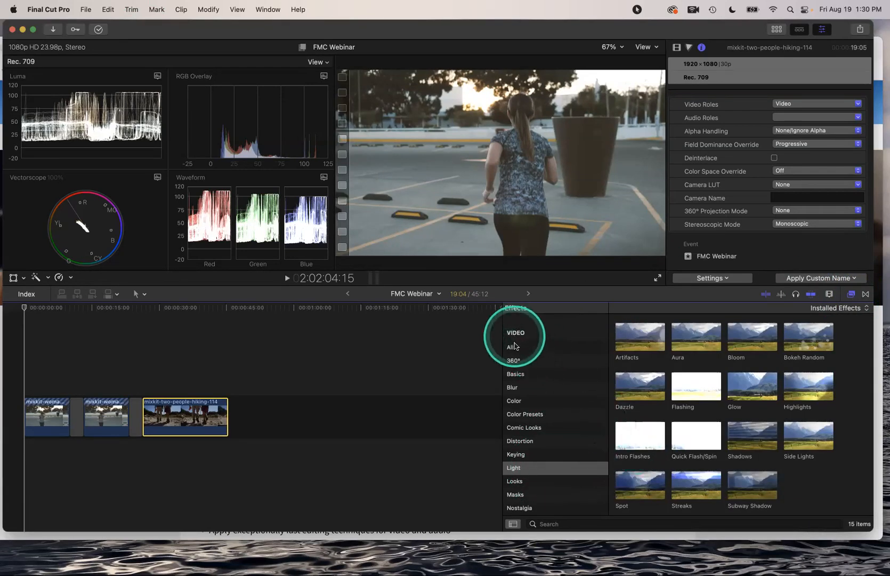
{"action": "left_click", "coordinate": [513, 347]}
{"action": "scroll", "coordinate": [718, 450], "scroll_direction": "down", "scroll_amount": 3}
{"action": "scroll", "coordinate": [718, 450], "scroll_direction": "down", "scroll_amount": 5}
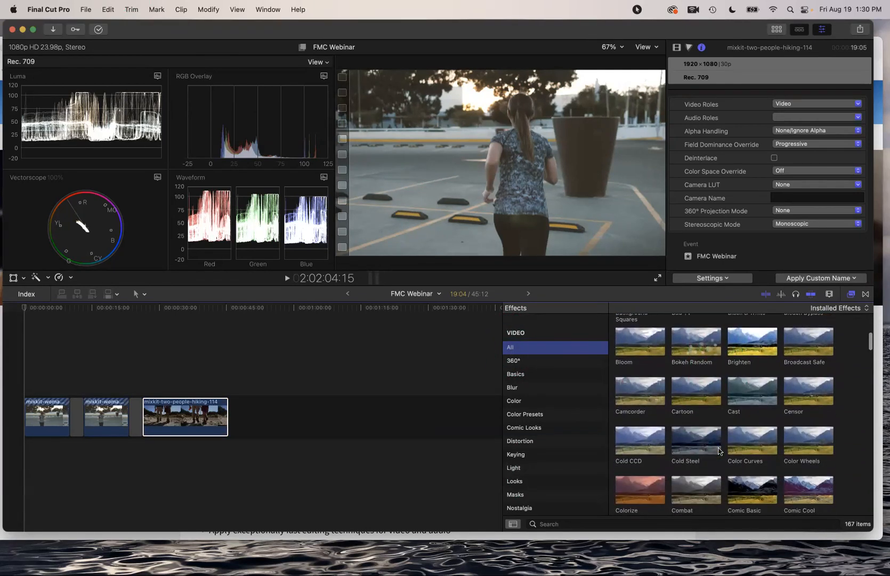
{"action": "scroll", "coordinate": [567, 426], "scroll_direction": "down", "scroll_amount": 5}
{"action": "scroll", "coordinate": [567, 425], "scroll_direction": "up", "scroll_amount": 4}
{"action": "scroll", "coordinate": [568, 424], "scroll_direction": "up", "scroll_amount": 2}
{"action": "scroll", "coordinate": [697, 384], "scroll_direction": "up", "scroll_amount": 5}
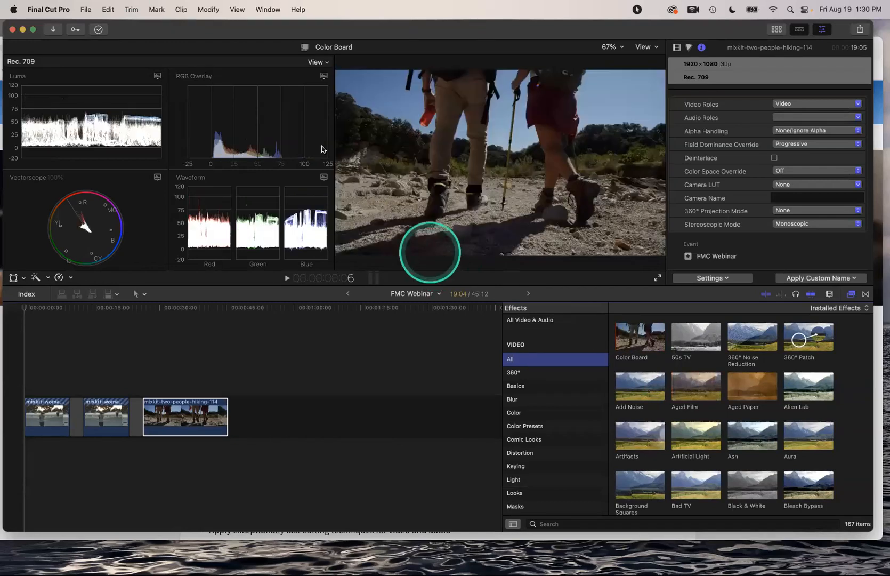
{"action": "left_click_drag", "start_coordinate": [135, 25], "coordinate": [136, 41]}
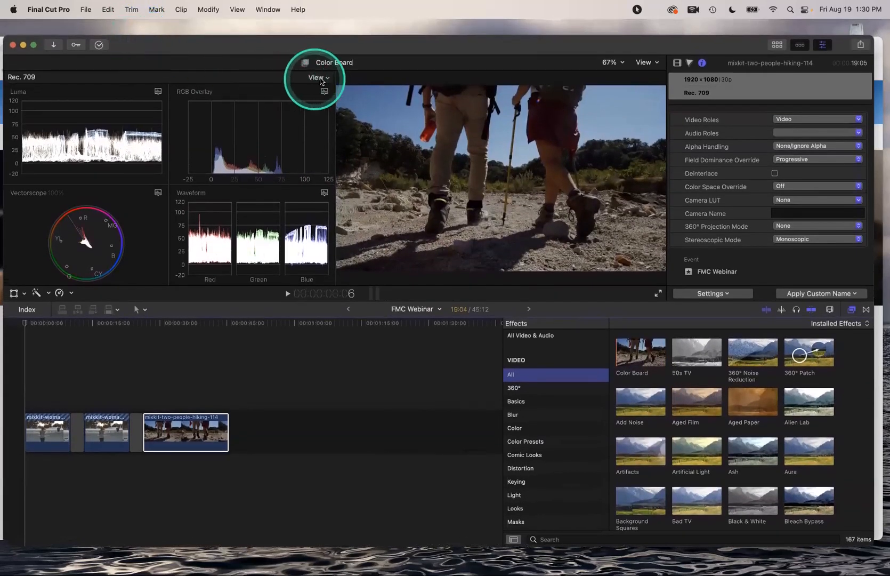
Arrange the video scopes as two side-by-side panes
{"action": "left_click", "coordinate": [320, 79]}
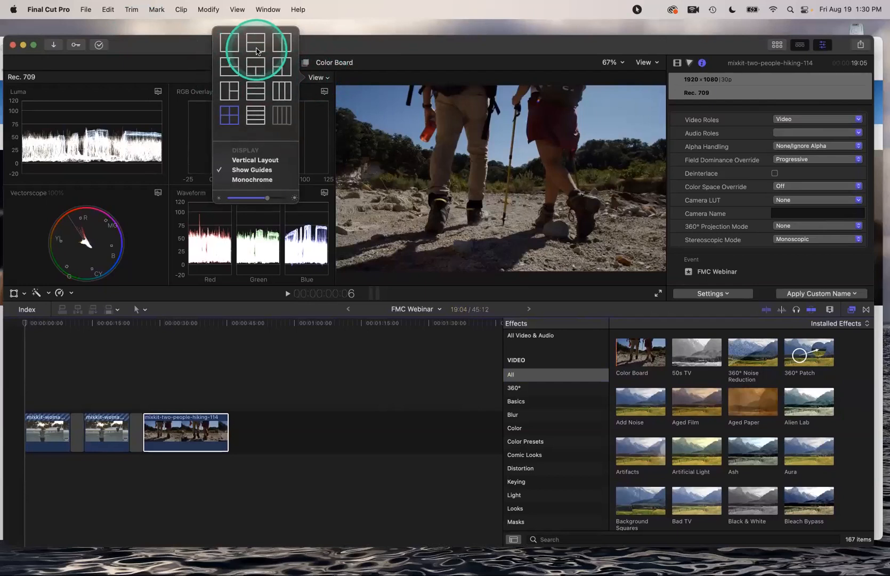
{"action": "left_click", "coordinate": [255, 47]}
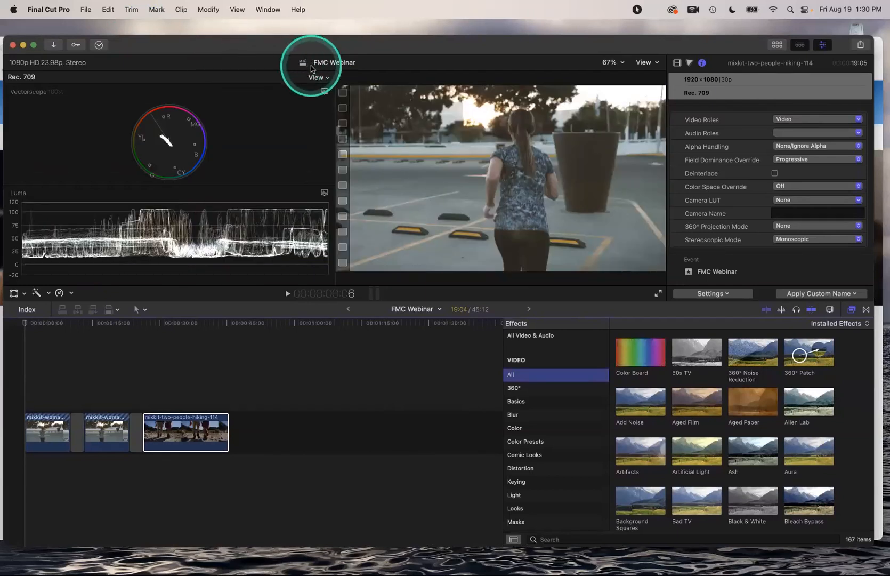
{"action": "left_click", "coordinate": [321, 78]}
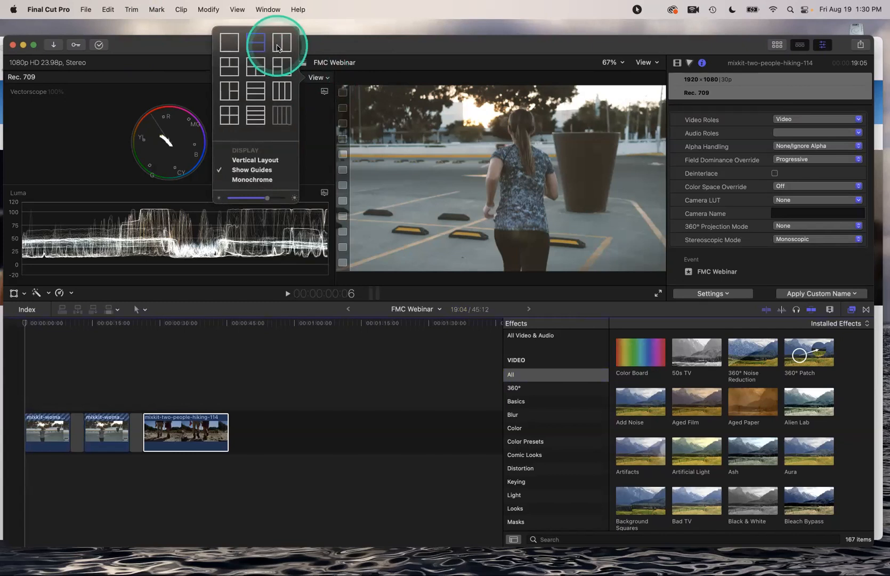
{"action": "left_click", "coordinate": [281, 45]}
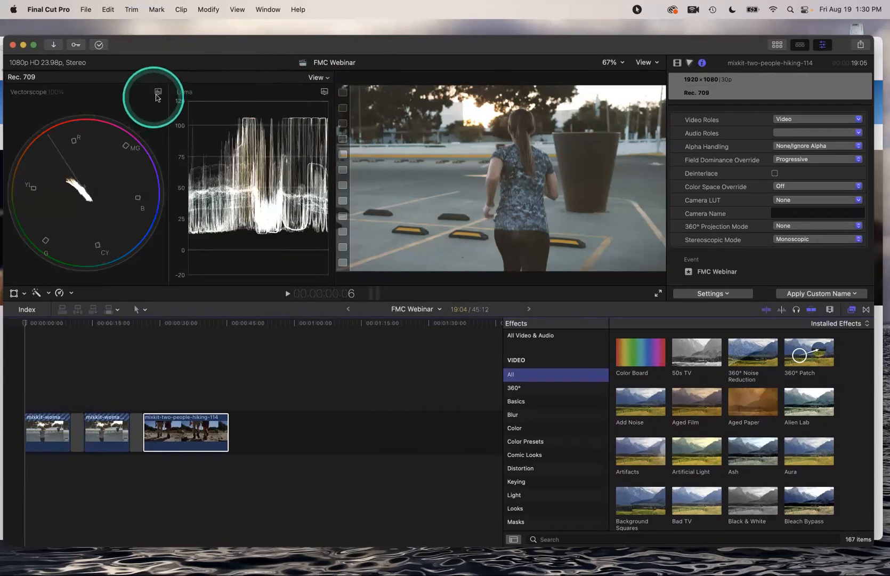
Set the left scope to a Waveform and review its channel display options
{"action": "left_click", "coordinate": [158, 92]}
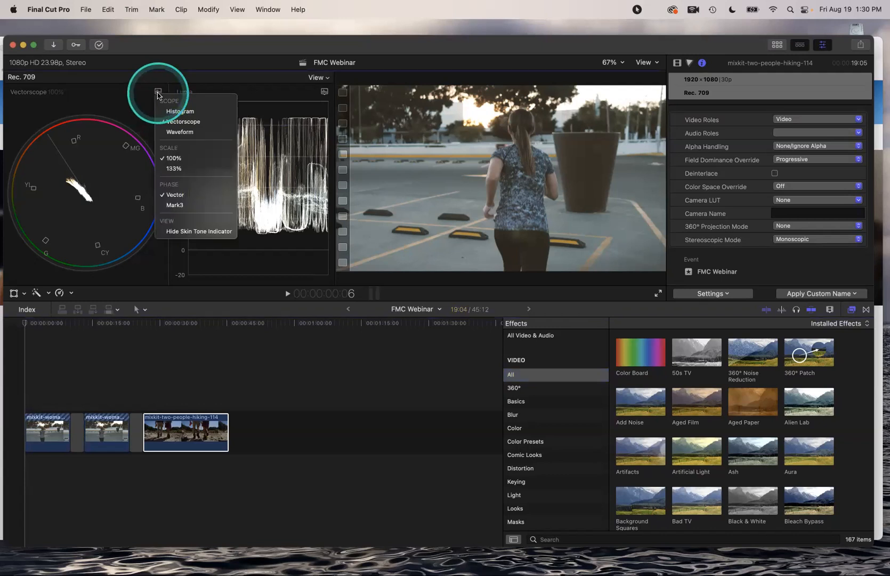
{"action": "left_click", "coordinate": [176, 132]}
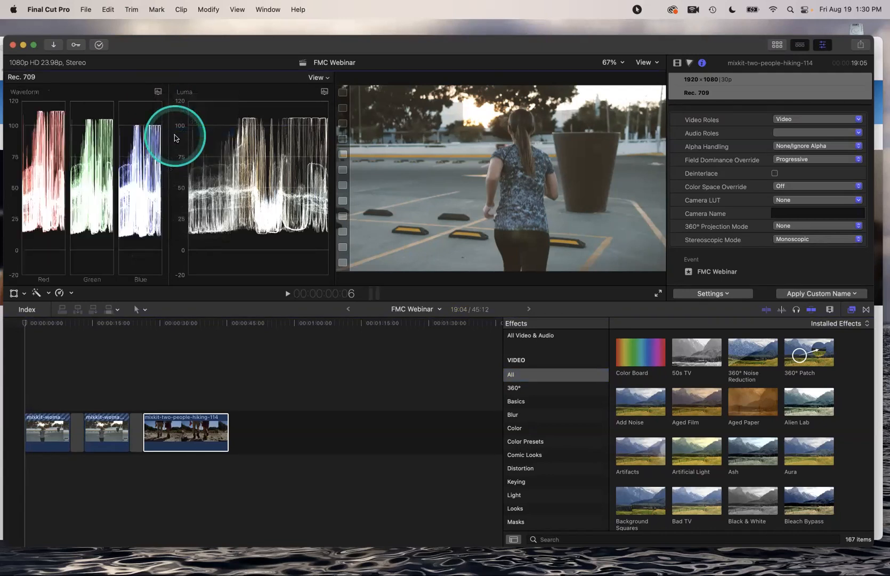
{"action": "left_click", "coordinate": [157, 92]}
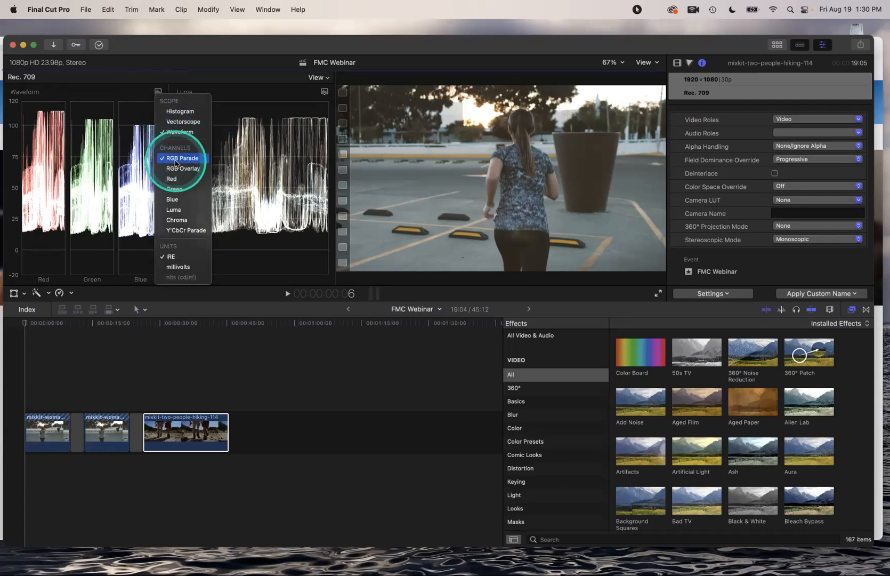
{"action": "left_click", "coordinate": [133, 67]}
Drag the timeline divider down to enlarge the scopes and viewer
{"action": "left_click", "coordinate": [230, 301]}
{"action": "left_click_drag", "start_coordinate": [229, 301], "coordinate": [231, 402]}
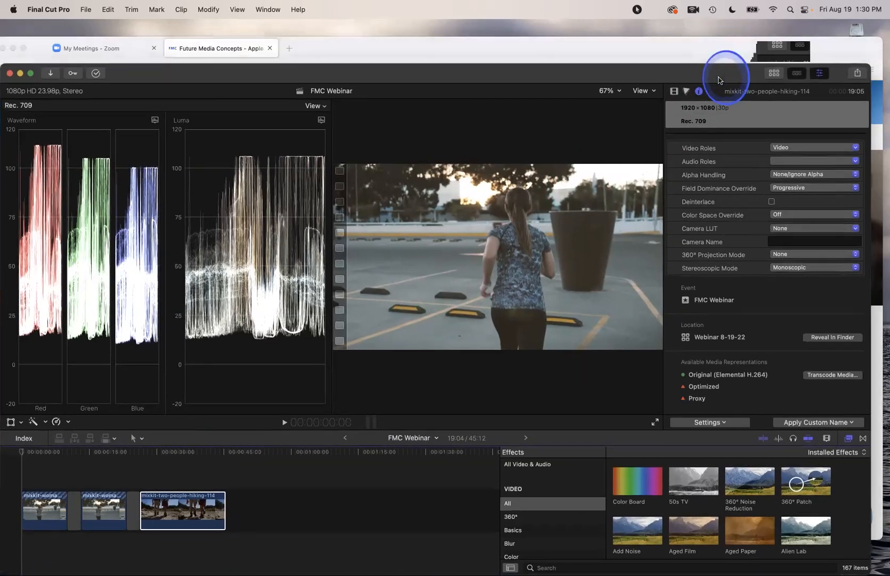
{"action": "mouse_move", "coordinate": [725, 51]}
{"action": "left_mouse_down"}
{"action": "mouse_move", "coordinate": [722, 79]}
{"action": "mouse_move", "coordinate": [719, 41]}
{"action": "left_mouse_up"}
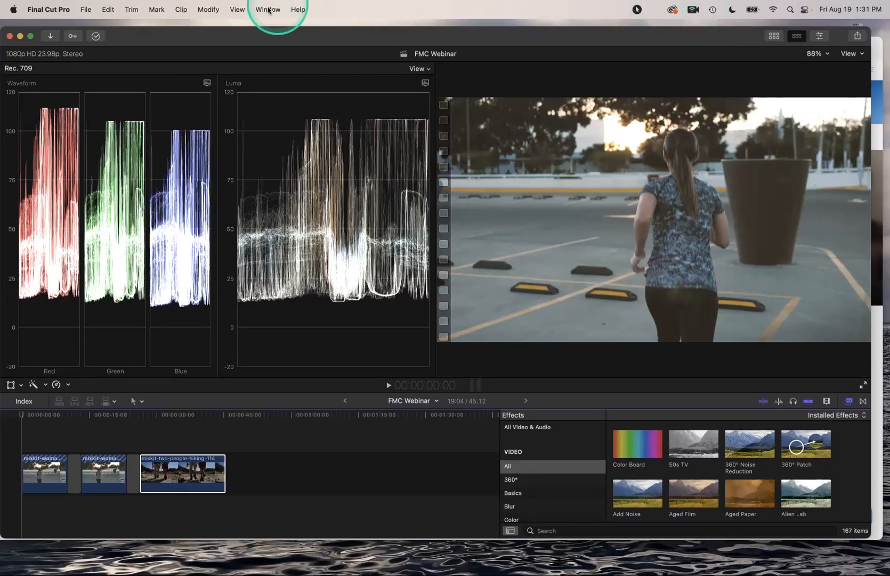
Save the current scopes-and-viewer layout as a new workspace named 'Webinar Color'
{"action": "left_click", "coordinate": [268, 9]}
{"action": "mouse_move", "coordinate": [286, 151]}
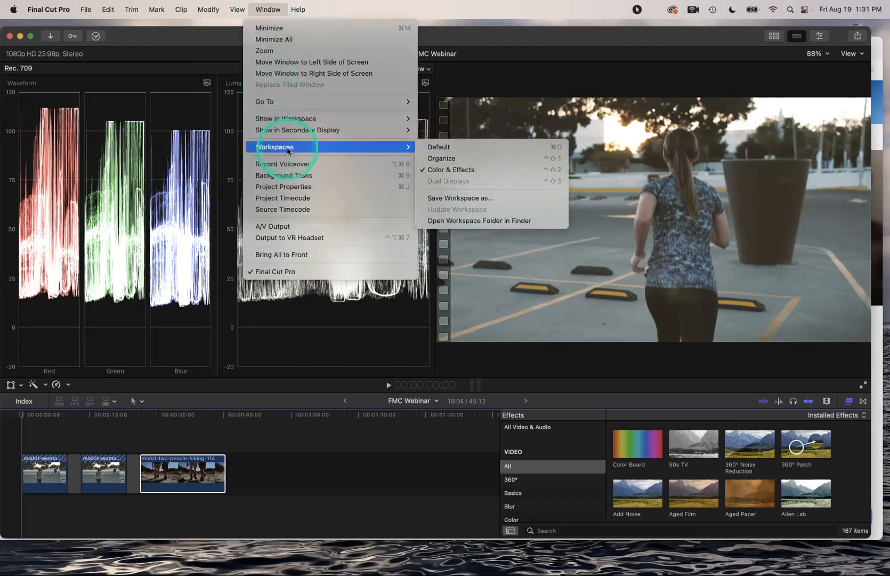
{"action": "left_click", "coordinate": [479, 198]}
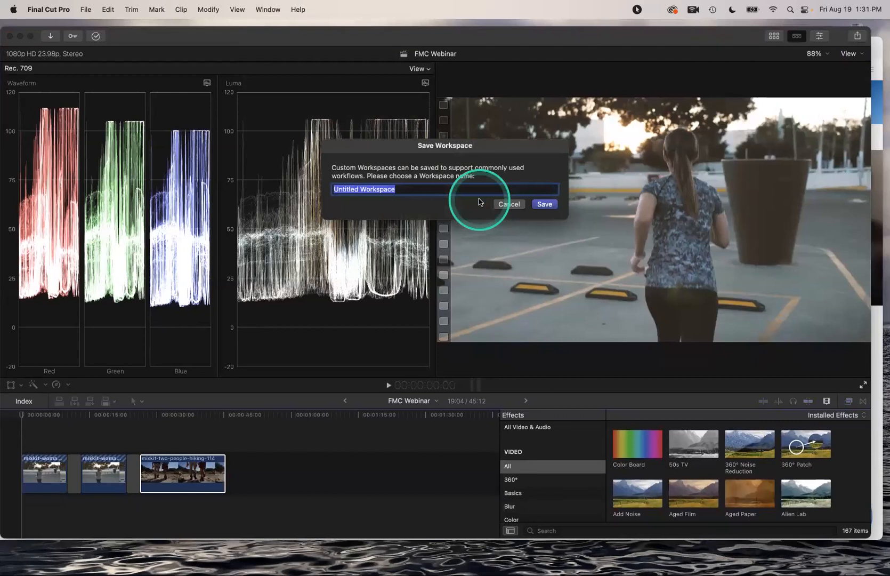
{"action": "type", "text": "Webinar Color"}
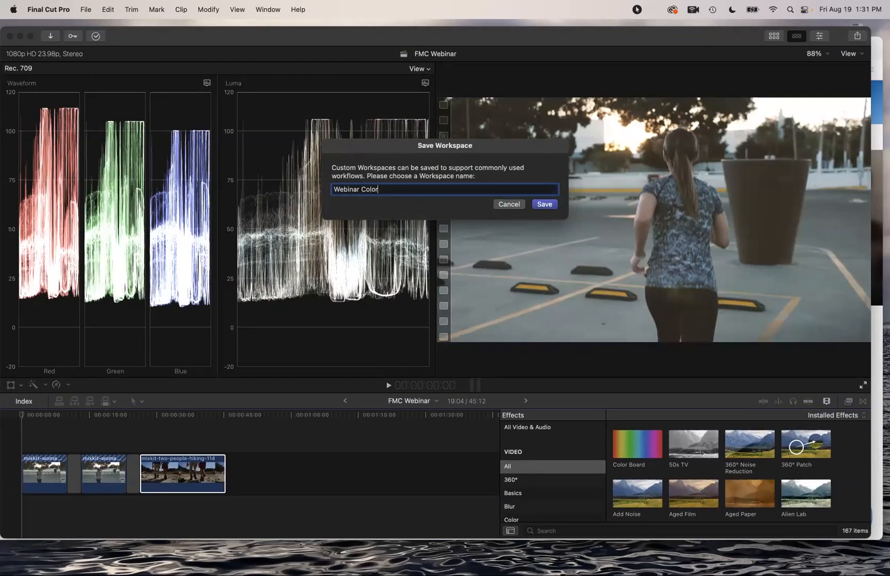
{"action": "key", "text": "Return"}
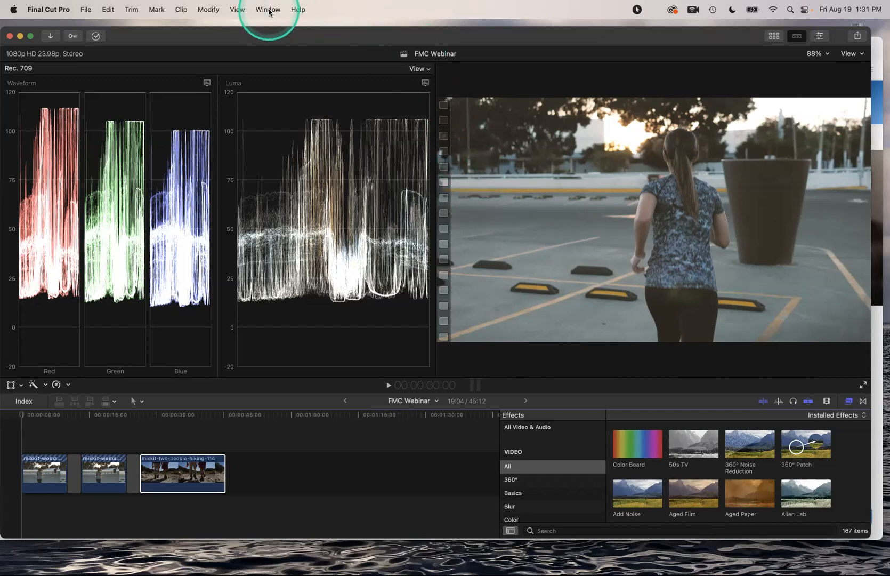
{"action": "left_click", "coordinate": [269, 10]}
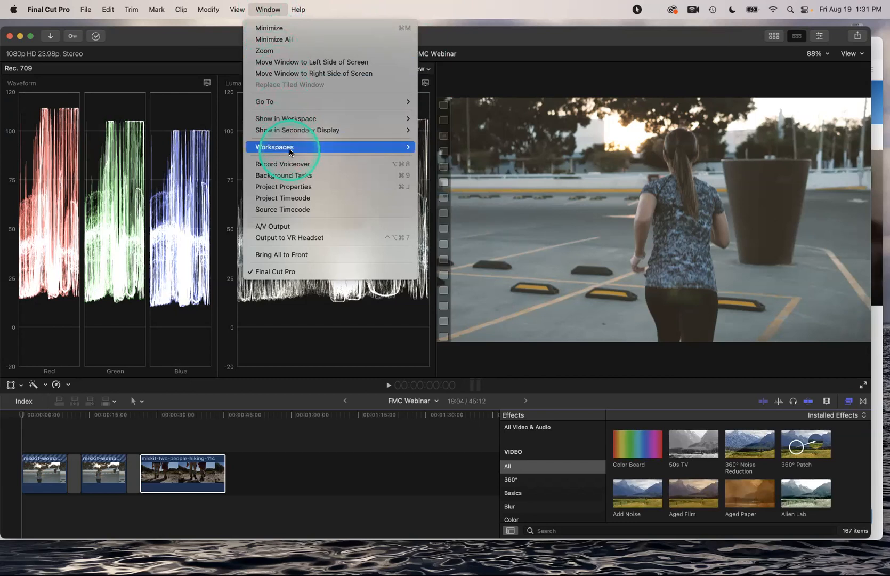
{"action": "mouse_move", "coordinate": [289, 152]}
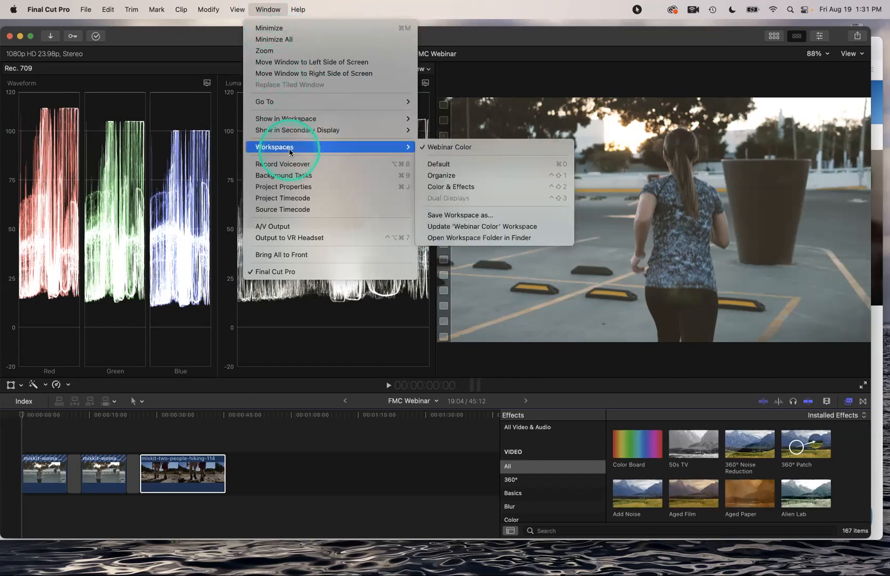
{"action": "left_click", "coordinate": [465, 164]}
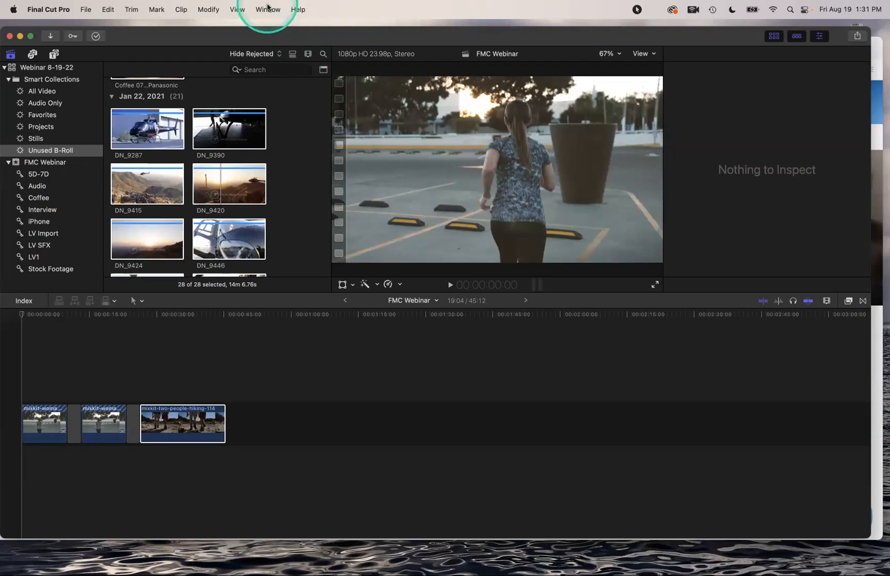
{"action": "left_click", "coordinate": [268, 10]}
{"action": "mouse_move", "coordinate": [320, 147]}
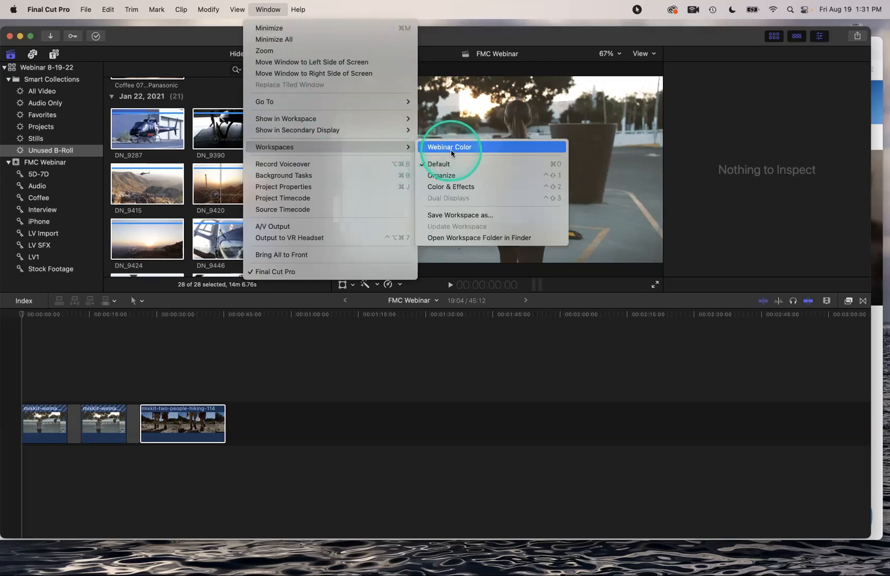
{"action": "left_click", "coordinate": [451, 147]}
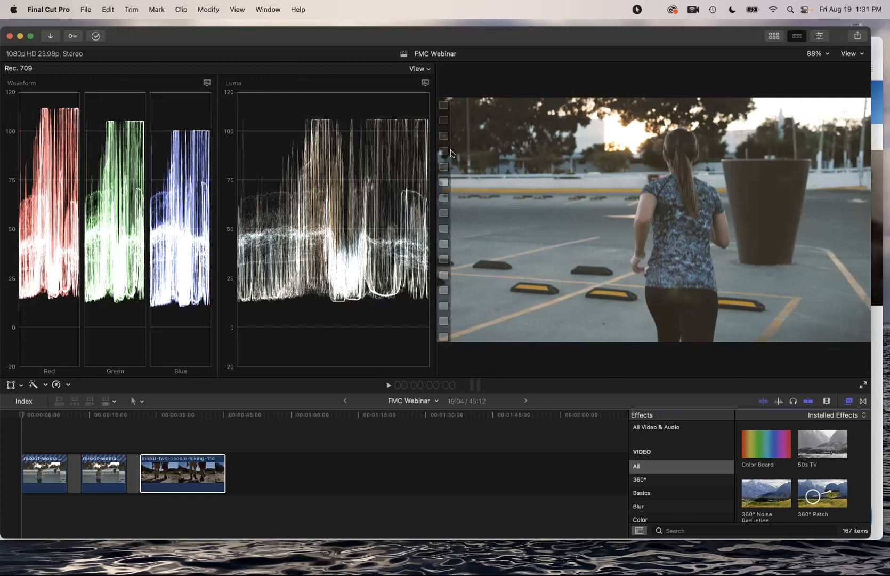
{"action": "left_click_drag", "start_coordinate": [430, 137], "coordinate": [397, 118]}
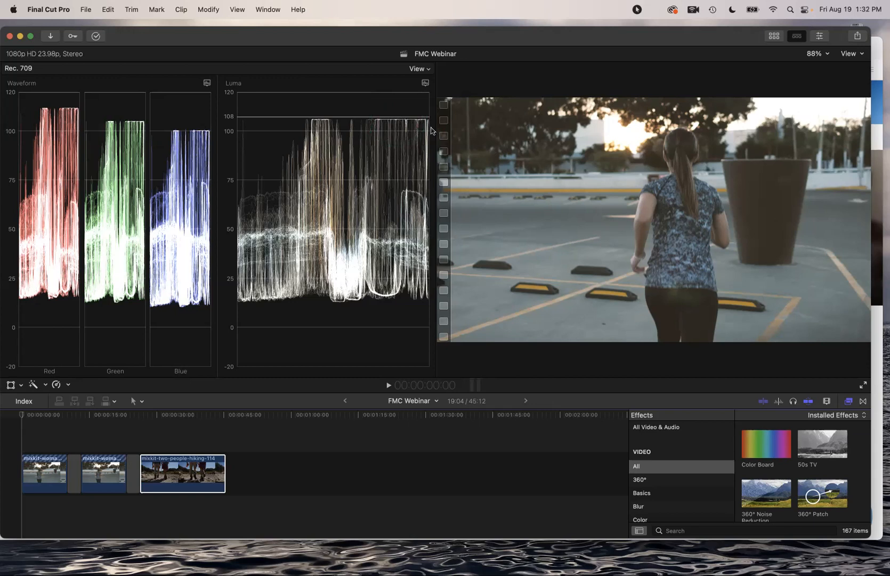
Search the effects for 'bleach' and apply Bleach Bypass to the first clip
{"action": "left_click", "coordinate": [709, 530]}
{"action": "type", "text": "bleach"}
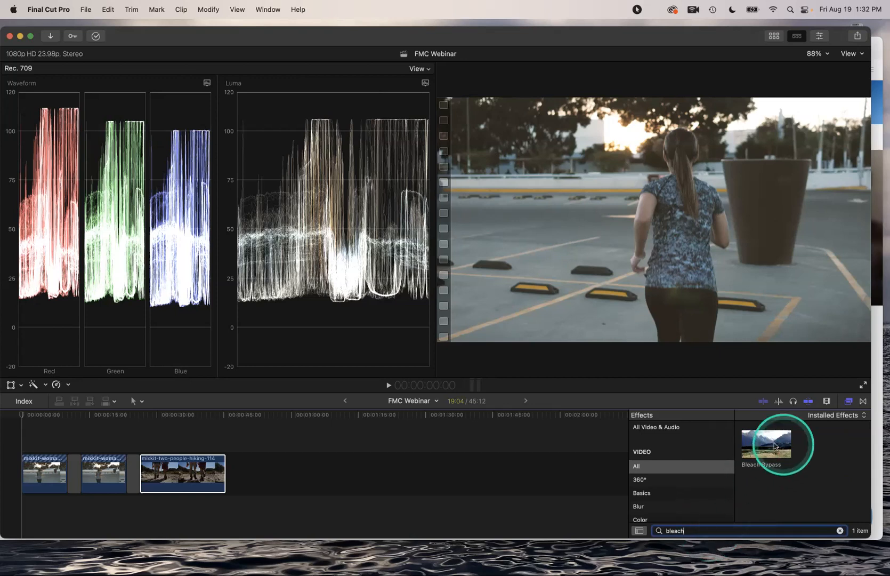
{"action": "left_click_drag", "start_coordinate": [766, 441], "coordinate": [52, 475]}
{"action": "left_click", "coordinate": [52, 475]}
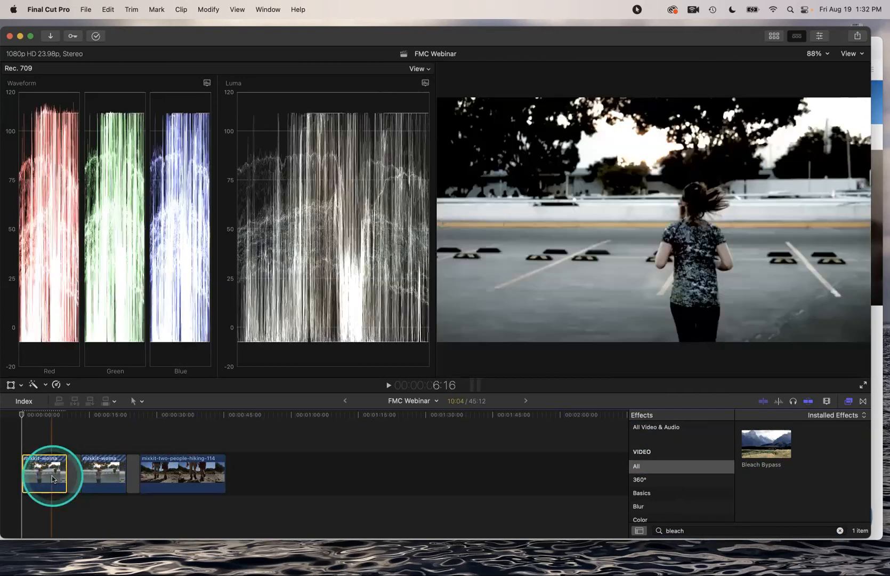
Adjust the Bleach Bypass Amount in the Inspector's Video settings
{"action": "left_click", "coordinate": [37, 417]}
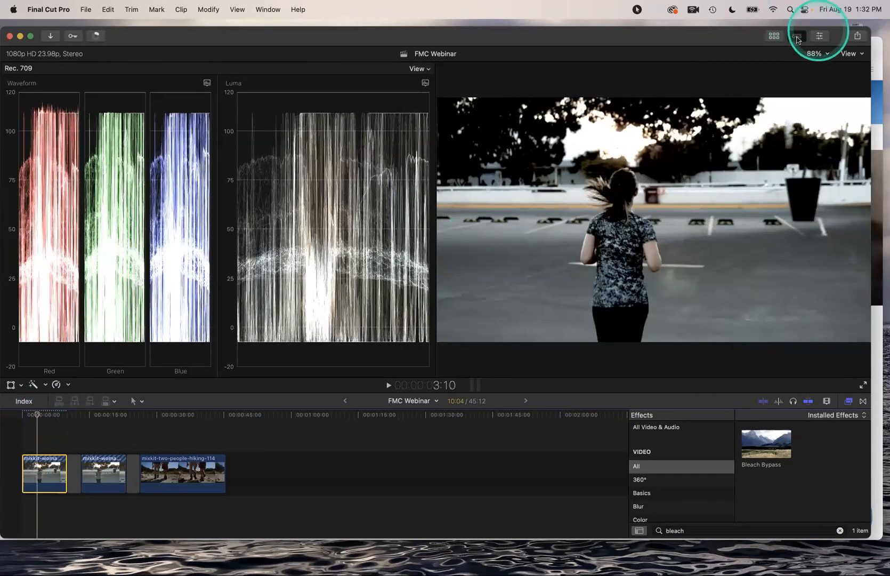
{"action": "left_click", "coordinate": [819, 36]}
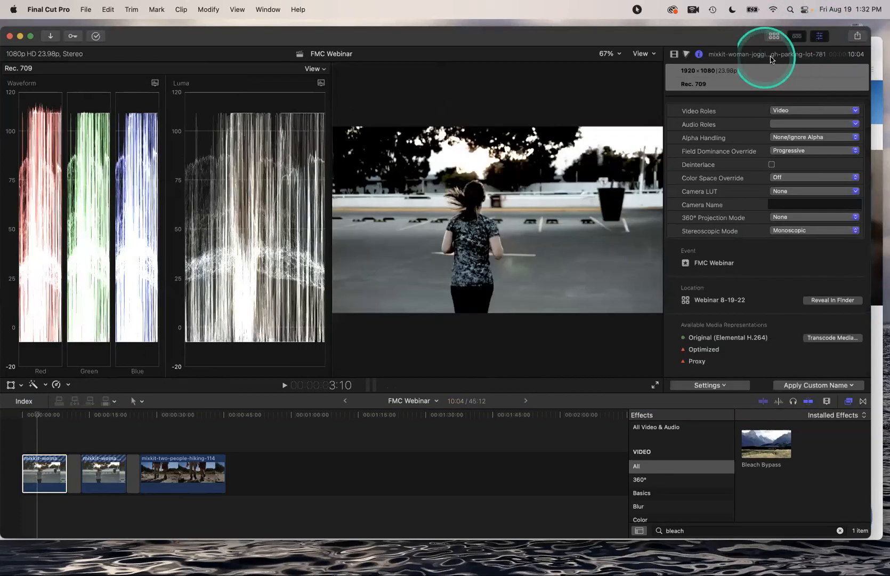
{"action": "left_click", "coordinate": [674, 55]}
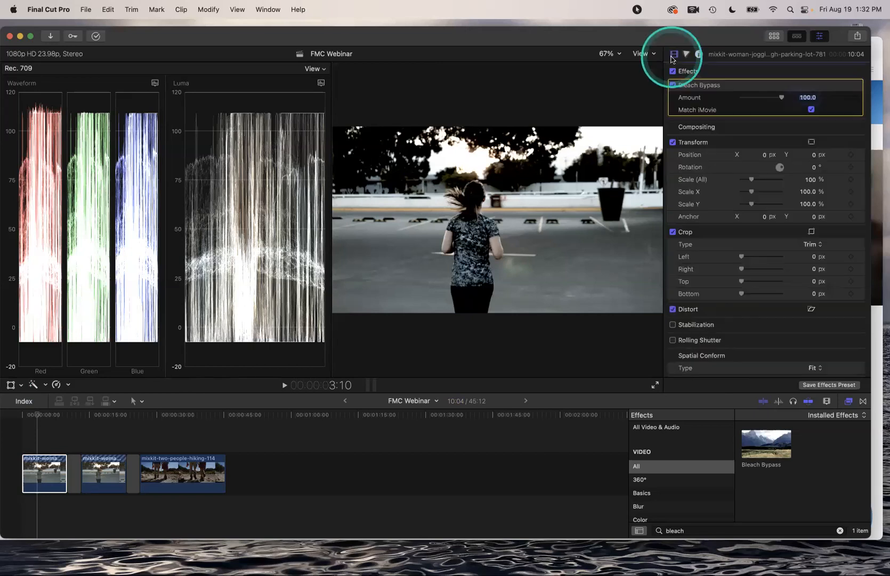
{"action": "mouse_move", "coordinate": [780, 99]}
{"action": "left_mouse_down"}
{"action": "mouse_move", "coordinate": [751, 99]}
{"action": "mouse_move", "coordinate": [787, 100]}
{"action": "left_mouse_up"}
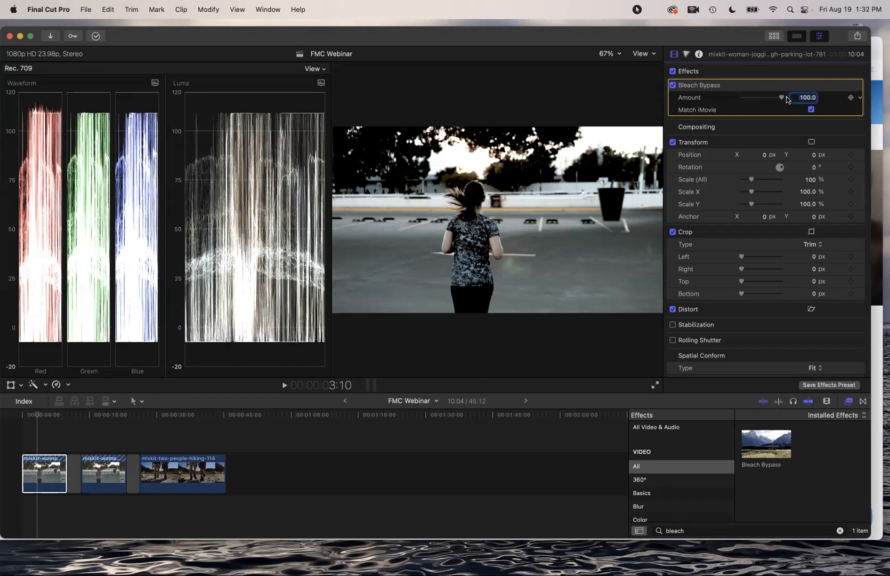
Search the effects for 'comic' and add Comic Basic to the first clip
{"action": "left_click", "coordinate": [702, 527]}
{"action": "key", "text": "BackSpace"}
{"action": "key", "text": "BackSpace"}
{"action": "key", "text": "BackSpace"}
{"action": "key", "text": "BackSpace"}
{"action": "key", "text": "BackSpace"}
{"action": "key", "text": "BackSpace"}
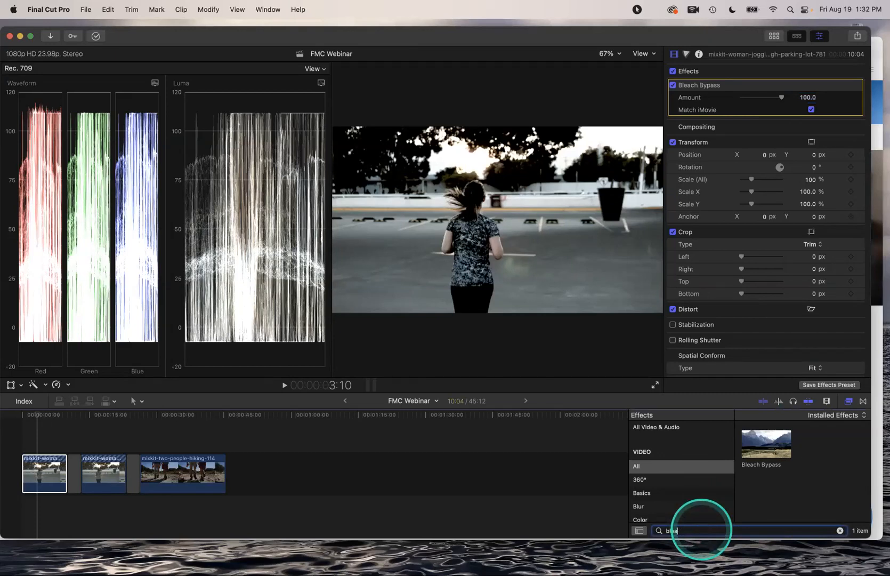
{"action": "type", "text": "comic"}
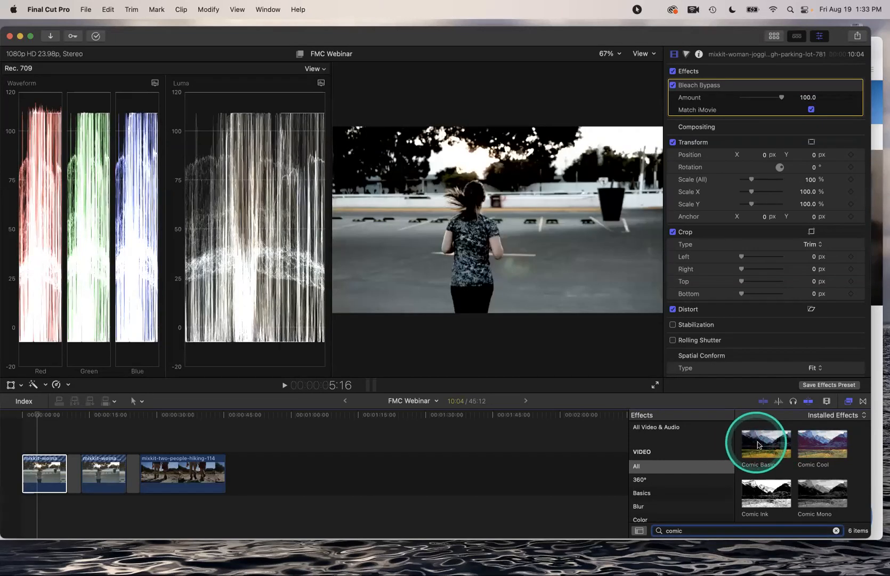
{"action": "left_click", "coordinate": [759, 444]}
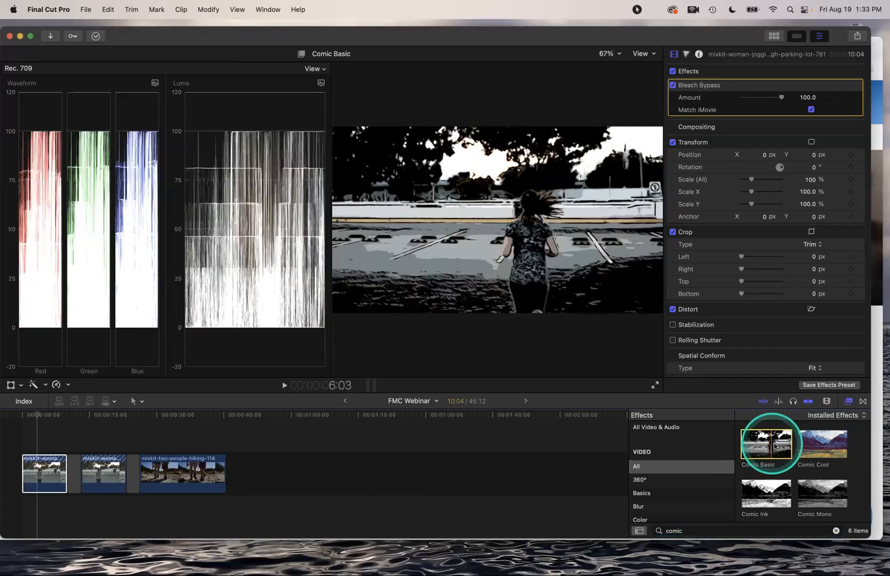
{"action": "left_click_drag", "start_coordinate": [764, 445], "coordinate": [37, 466]}
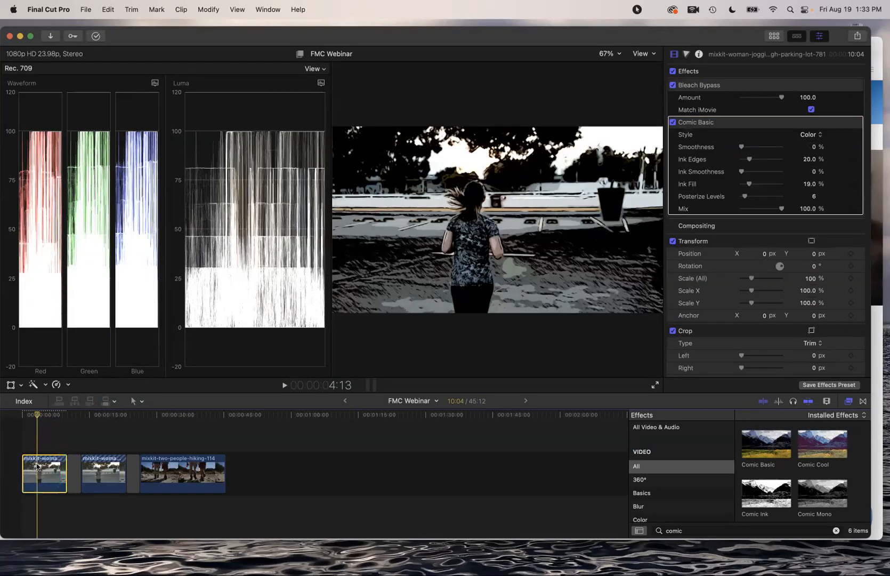
Scrub the first clip to preview the look, then begin saving an effects preset
{"action": "left_click", "coordinate": [36, 417]}
{"action": "left_click_drag", "start_coordinate": [36, 417], "coordinate": [36, 423]}
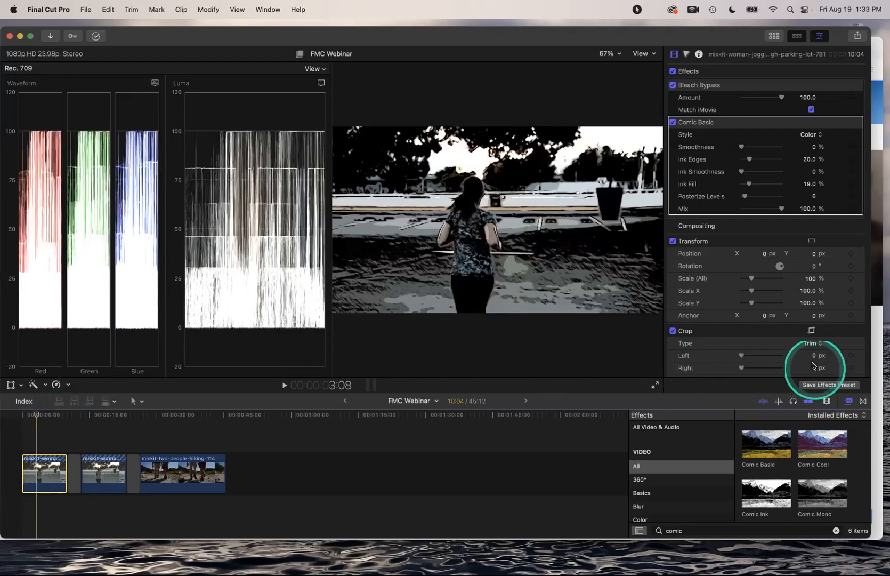
{"action": "left_click", "coordinate": [822, 385]}
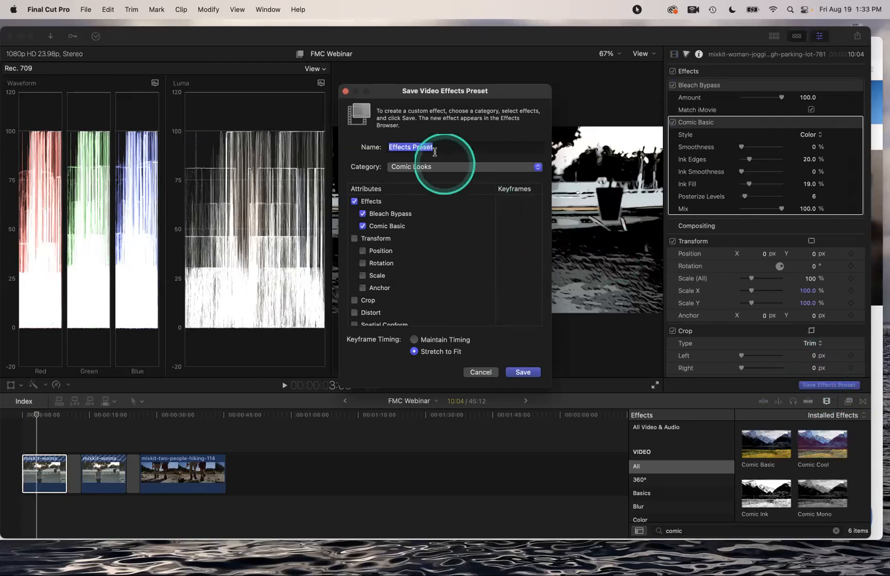
Name the effects preset 'Comic Bleach' and save it
{"action": "left_click_drag", "start_coordinate": [434, 149], "coordinate": [378, 142]}
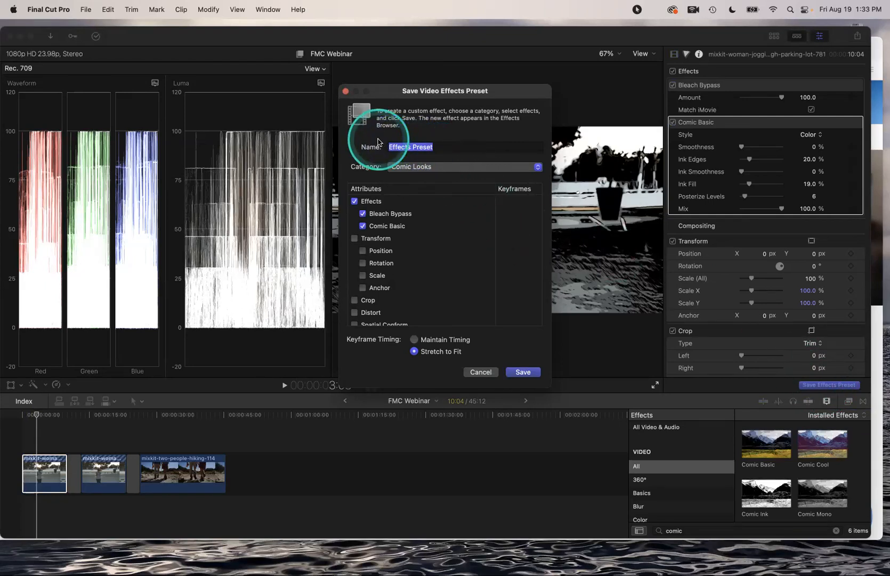
{"action": "type", "text": "Comic Bl"}
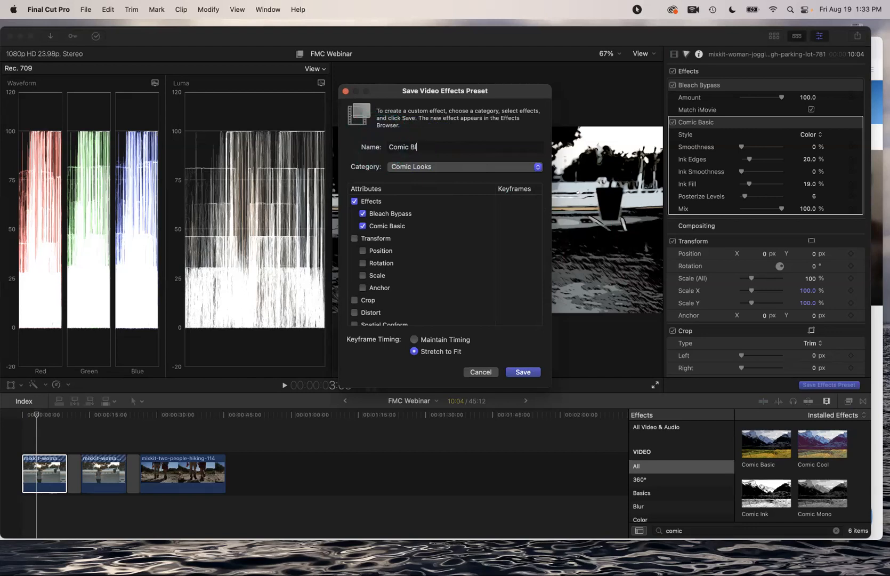
{"action": "type", "text": "each"}
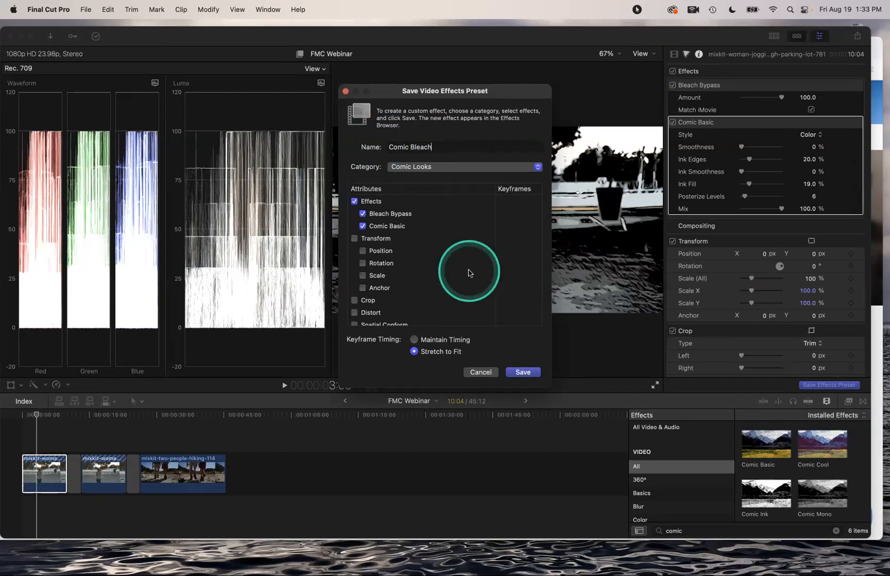
{"action": "left_click", "coordinate": [524, 373]}
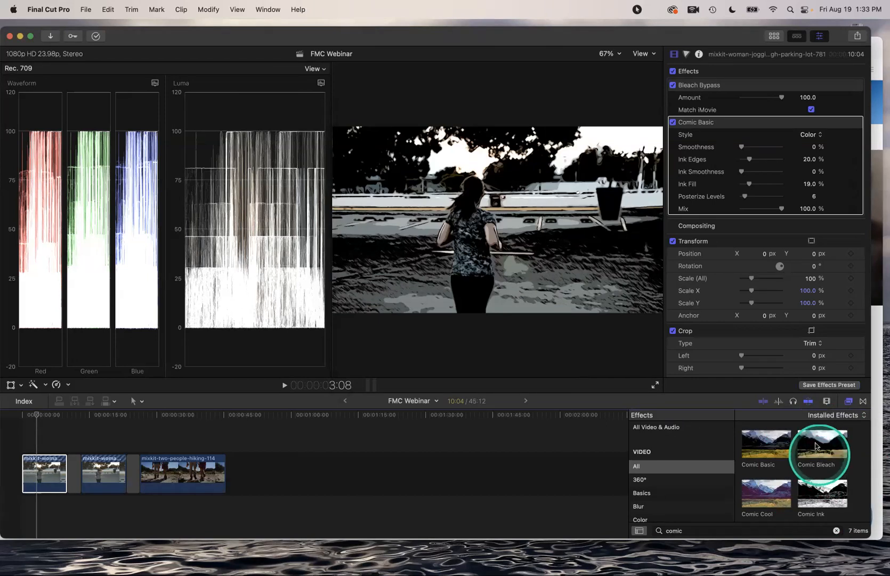
Apply the Comic Bleach preset to the second clip and scrub it to preview
{"action": "left_click_drag", "start_coordinate": [815, 441], "coordinate": [104, 464]}
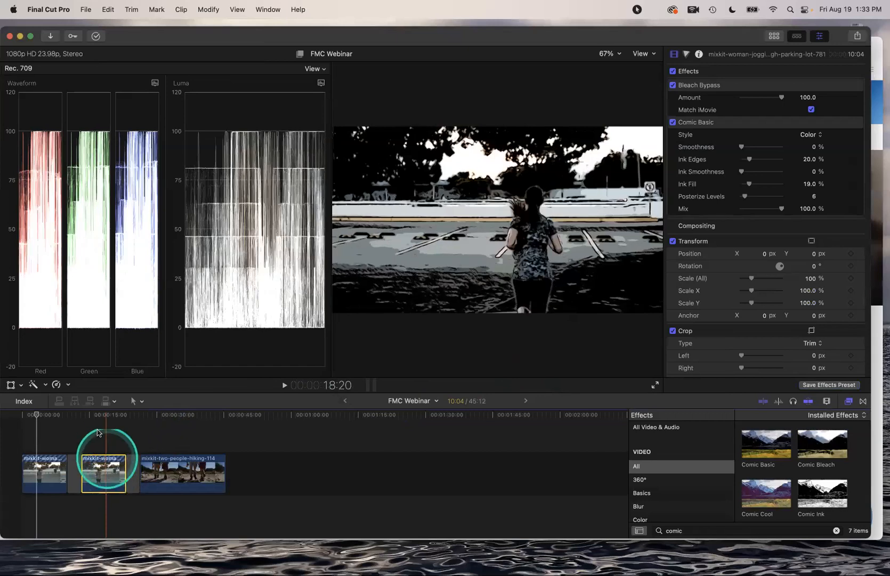
{"action": "left_click_drag", "start_coordinate": [99, 422], "coordinate": [96, 420]}
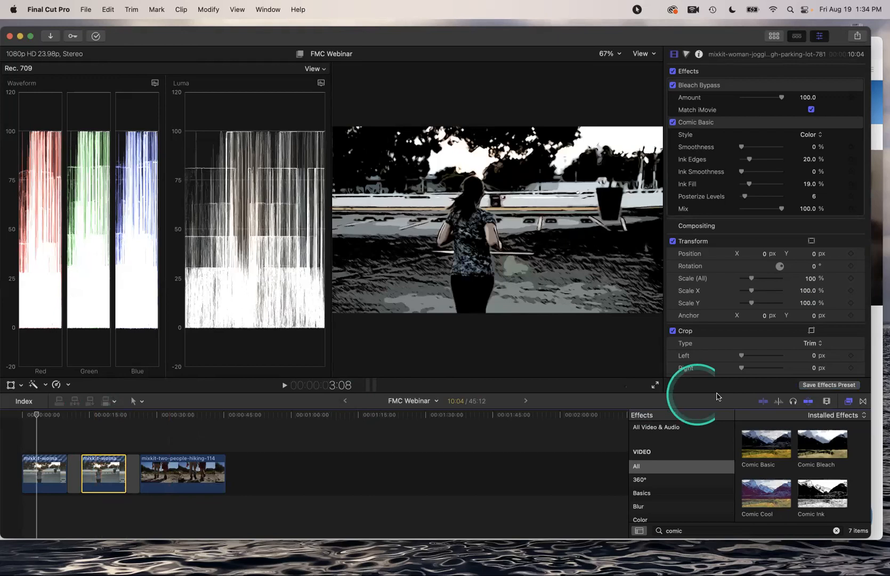
{"action": "key", "text": "ctrl"}
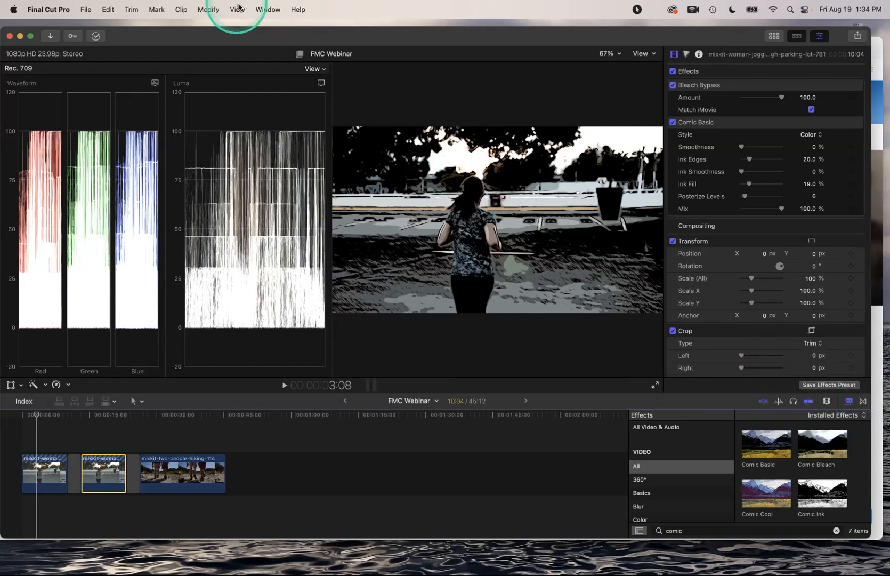
Switch the window layout to the Default workspace
{"action": "left_click", "coordinate": [262, 9]}
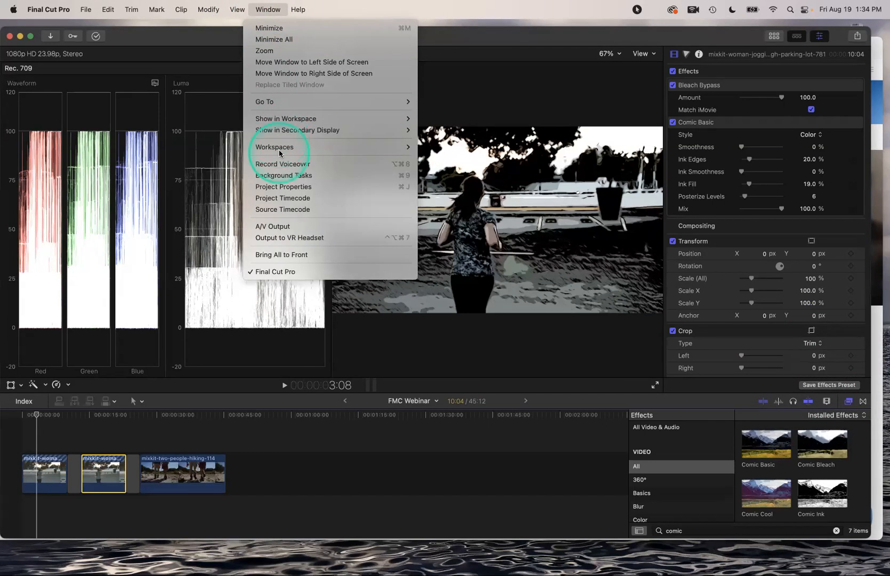
{"action": "mouse_move", "coordinate": [286, 151]}
{"action": "left_click", "coordinate": [459, 164]}
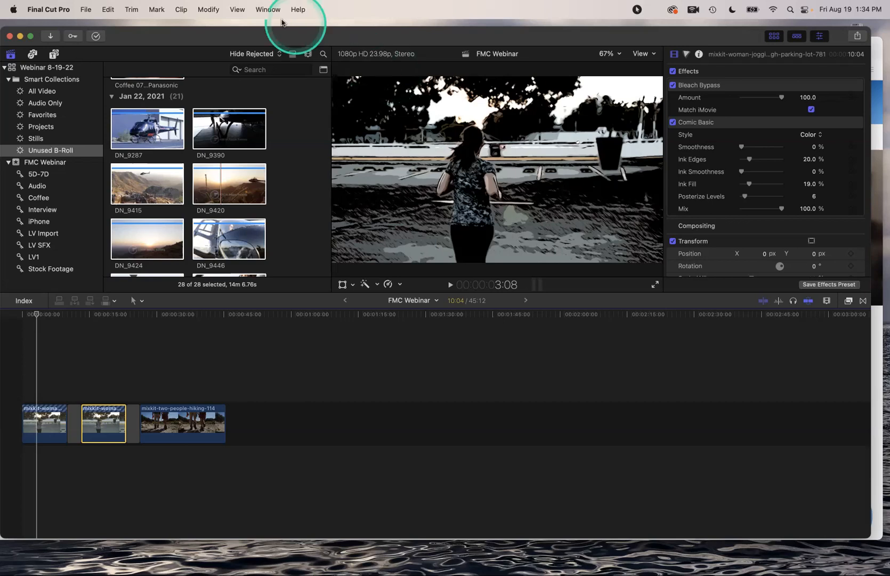
{"action": "left_click", "coordinate": [267, 9]}
{"action": "mouse_move", "coordinate": [300, 152]}
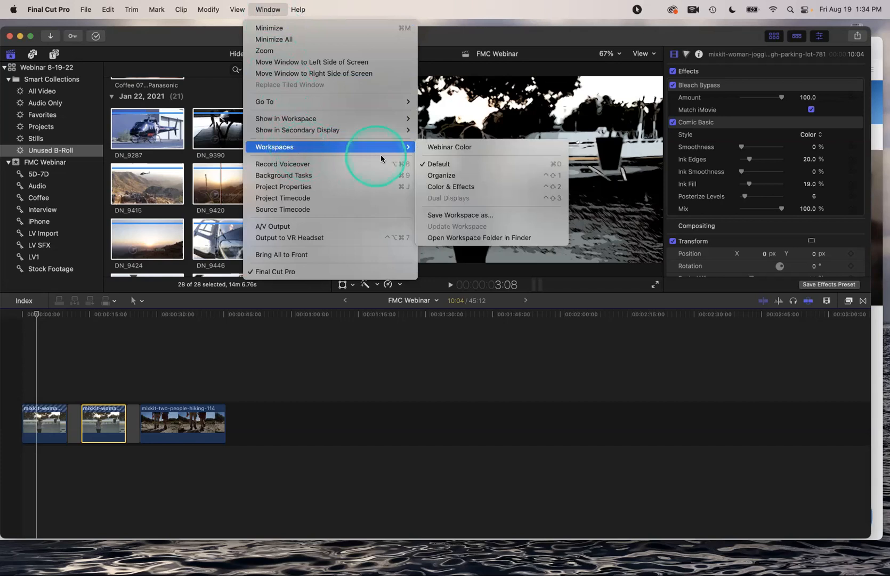
{"action": "left_click", "coordinate": [439, 151]}
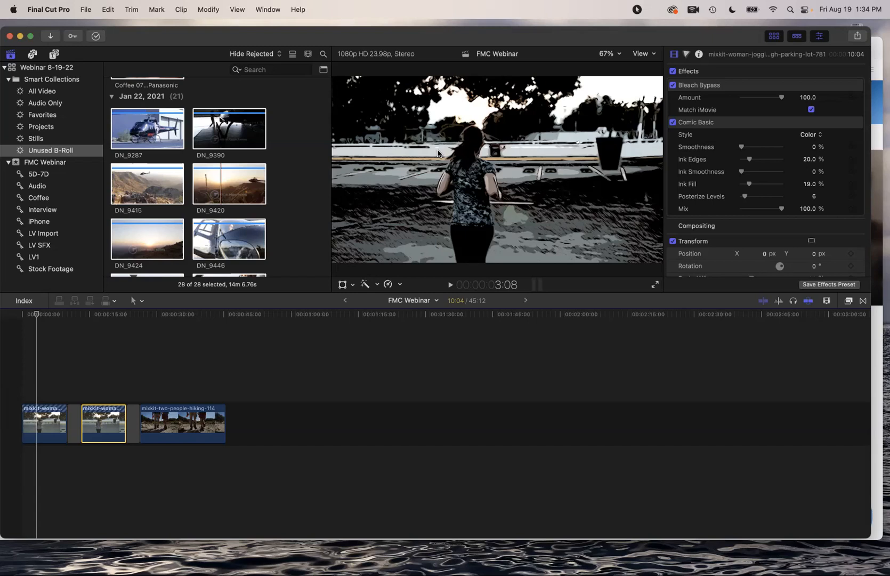
Zoom the timeline to fit the whole project and return the playhead to 00:00:00:00
{"action": "key", "text": "shift+z"}
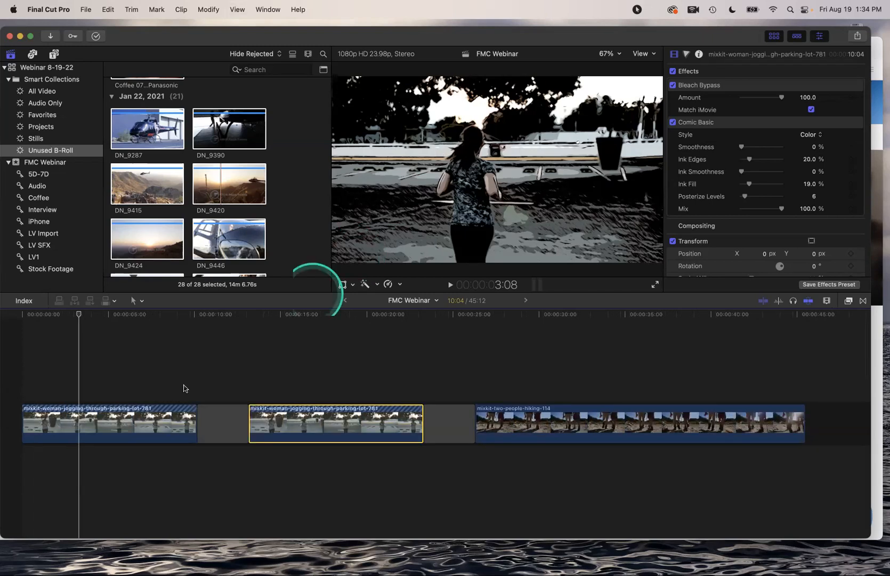
{"action": "left_click_drag", "start_coordinate": [78, 316], "coordinate": [63, 316]}
{"action": "mouse_move", "coordinate": [41, 318]}
{"action": "left_mouse_down"}
{"action": "mouse_move", "coordinate": [25, 317]}
{"action": "mouse_move", "coordinate": [102, 323]}
{"action": "mouse_move", "coordinate": [28, 318]}
{"action": "left_mouse_up"}
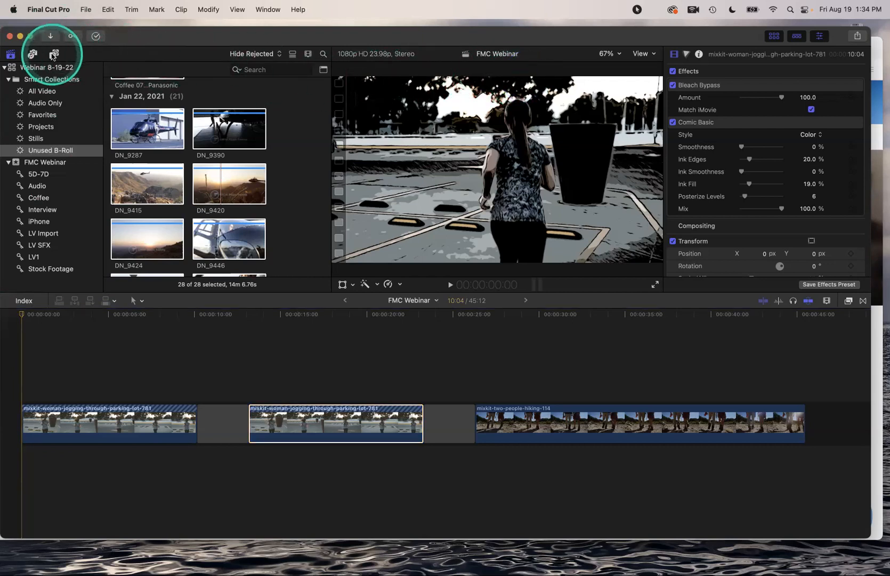
Connect an Overlap lower-third title at the start of the project
{"action": "left_click", "coordinate": [54, 56]}
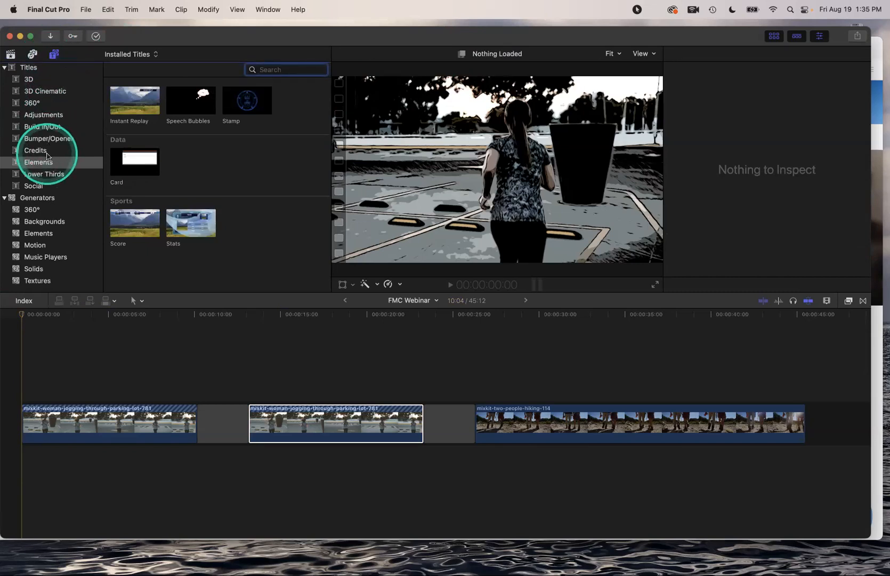
{"action": "left_click", "coordinate": [49, 176]}
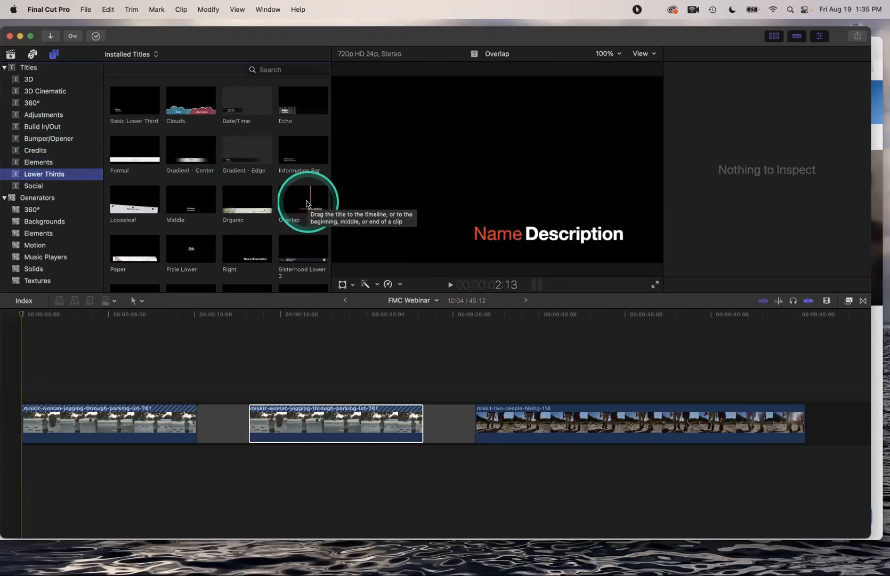
{"action": "left_click", "coordinate": [293, 202]}
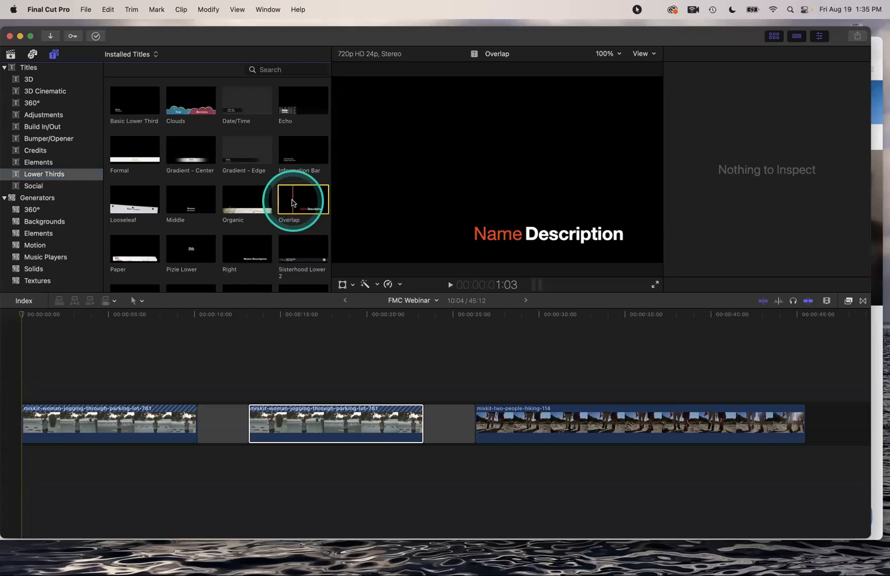
{"action": "key", "text": "q"}
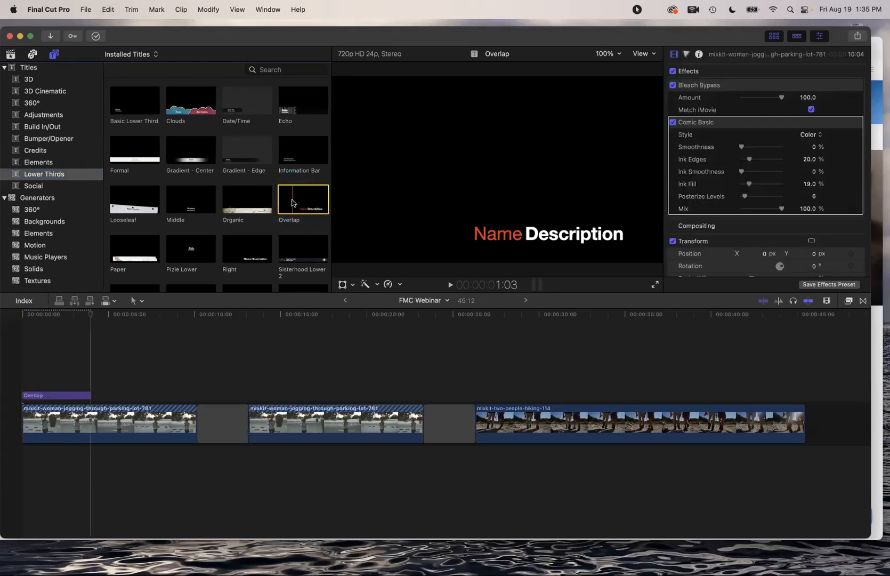
Change the title's Name to 'Woman' and its Description to 'Jogging'
{"action": "left_click_drag", "start_coordinate": [124, 318], "coordinate": [61, 318]}
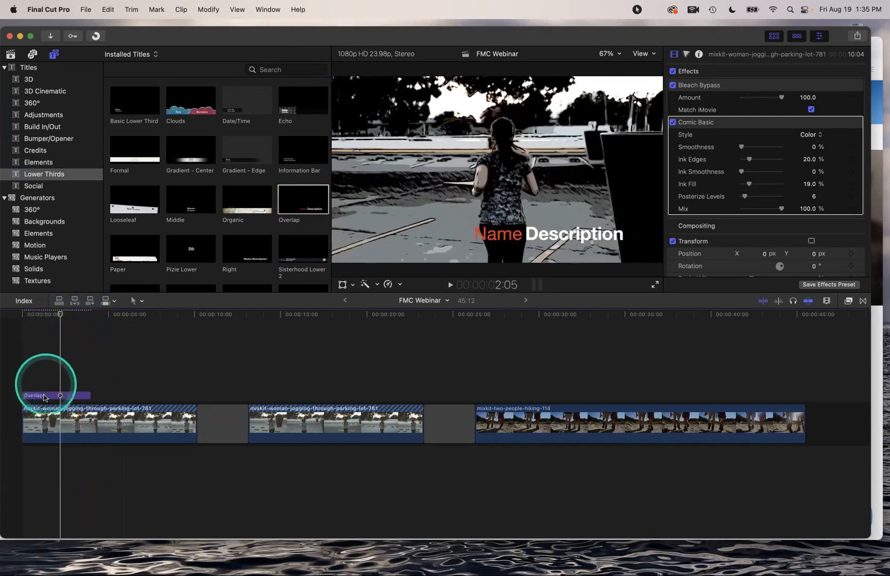
{"action": "left_click", "coordinate": [45, 396]}
{"action": "double_click", "coordinate": [45, 396]}
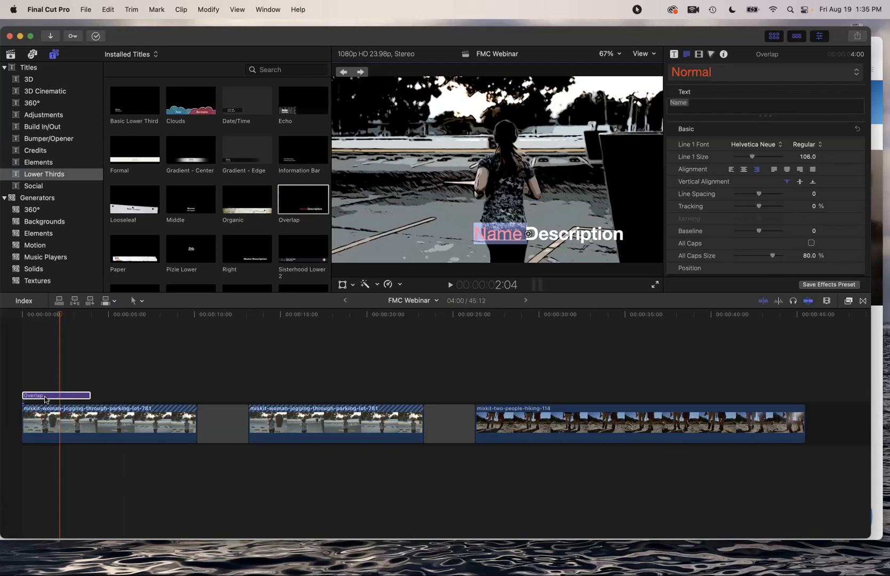
{"action": "type", "text": "Woman"}
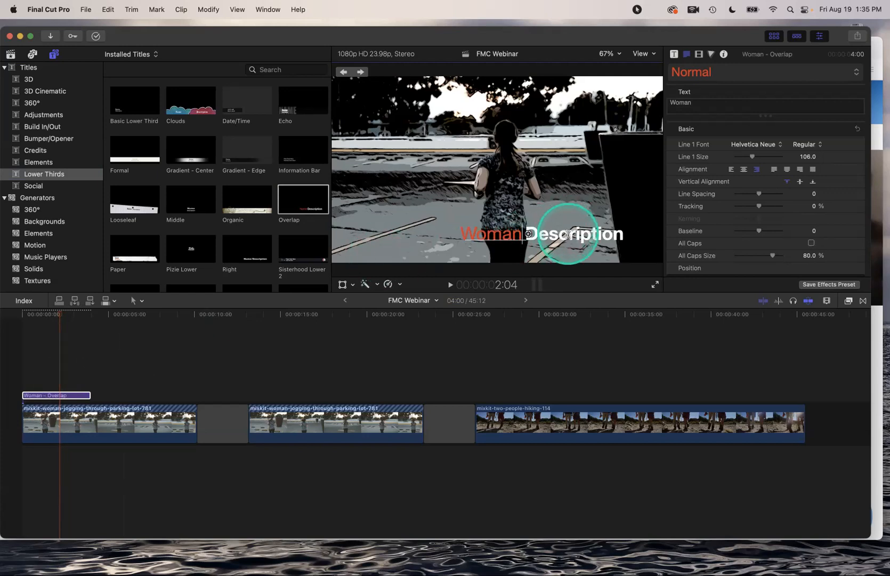
{"action": "double_click", "coordinate": [568, 233]}
{"action": "type", "text": "Jogging"}
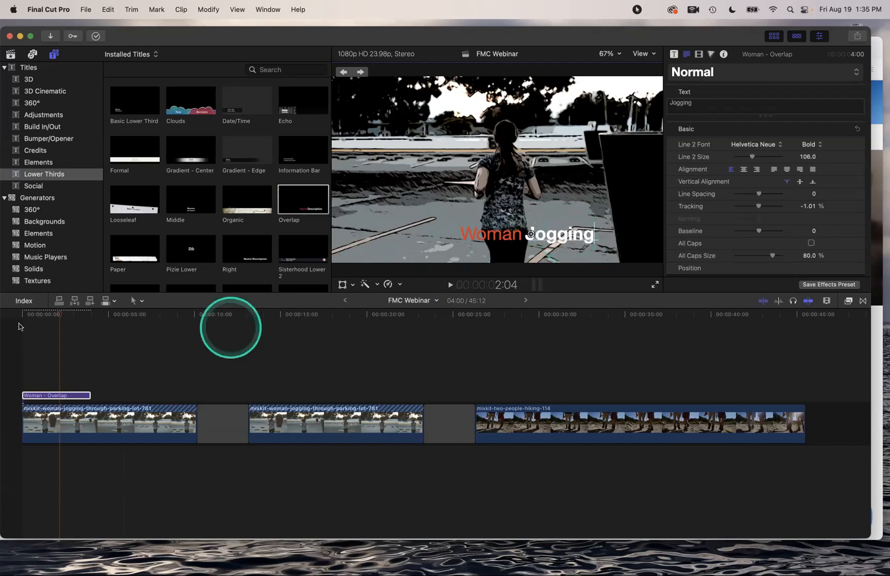
Play the project from the beginning to review the title
{"action": "left_click", "coordinate": [33, 315]}
{"action": "key", "text": "space"}
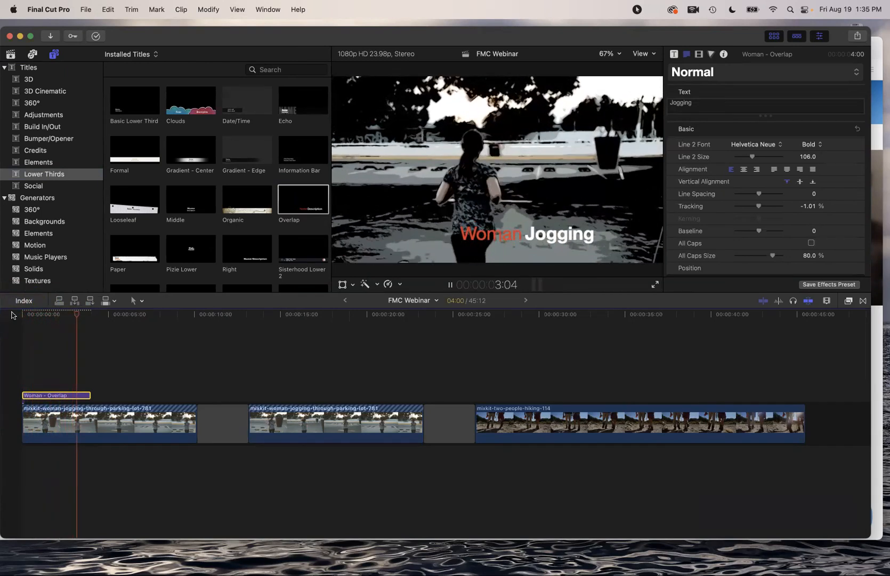
{"action": "key", "text": "space"}
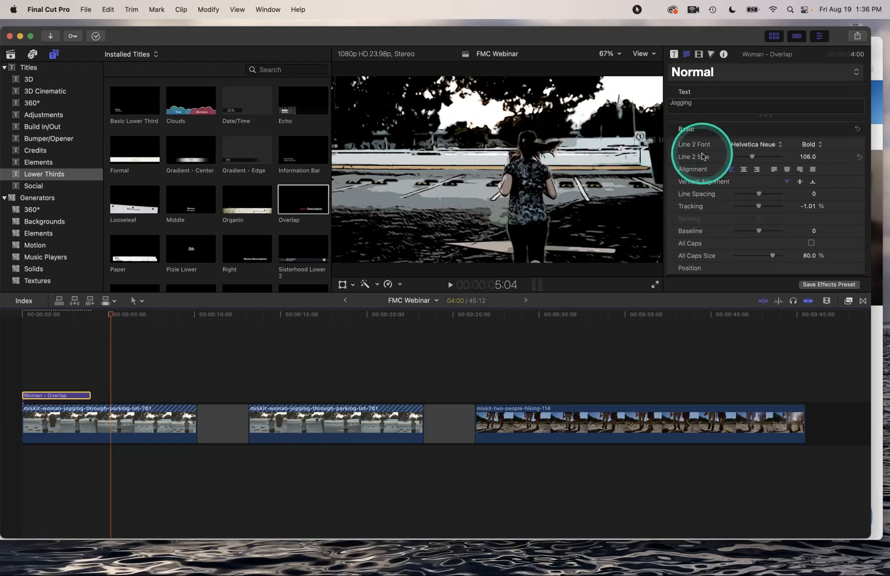
{"action": "scroll", "coordinate": [702, 156], "scroll_direction": "down", "scroll_amount": 3}
{"action": "scroll", "coordinate": [702, 156], "scroll_direction": "up", "scroll_amount": 3}
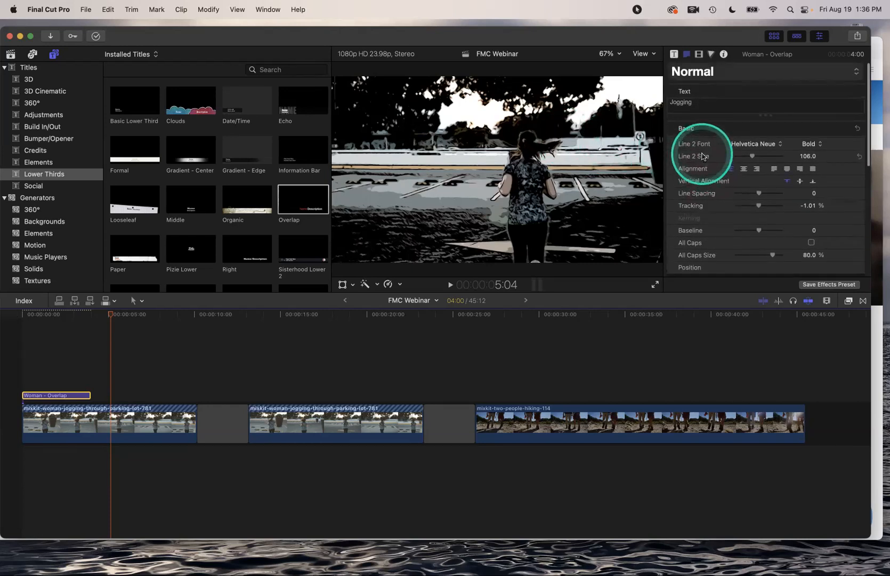
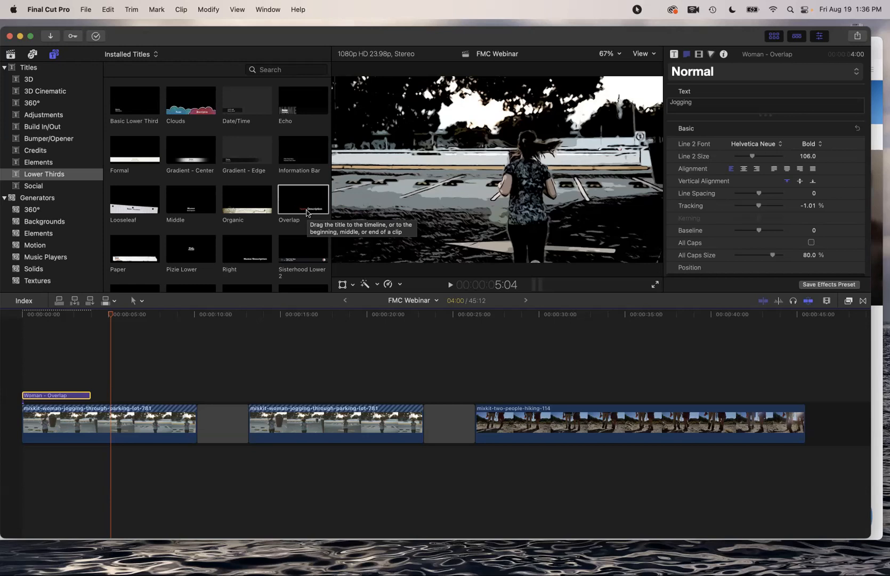
Open a copy of the Overlap lower-third title from the Titles browser in Motion
{"action": "left_click", "coordinate": [301, 204]}
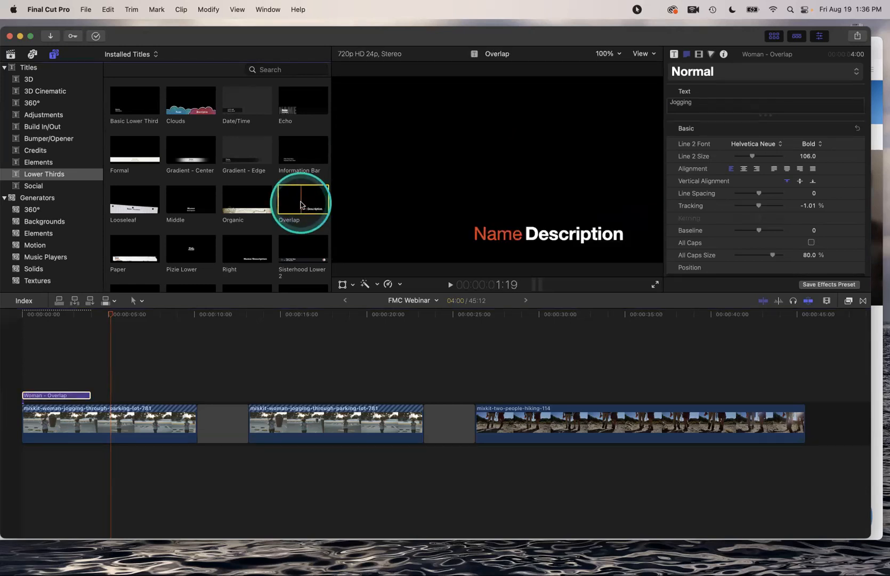
{"action": "right_click", "coordinate": [302, 203]}
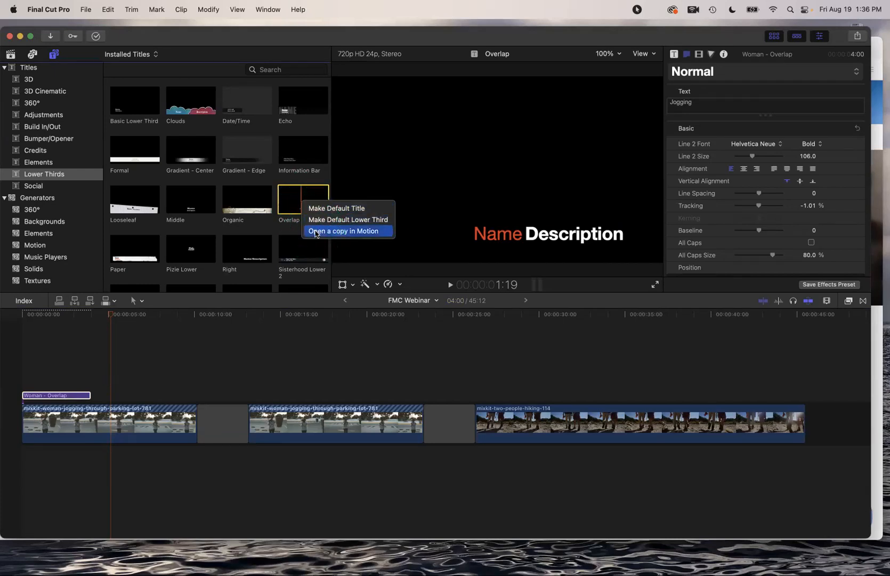
{"action": "left_click", "coordinate": [316, 233]}
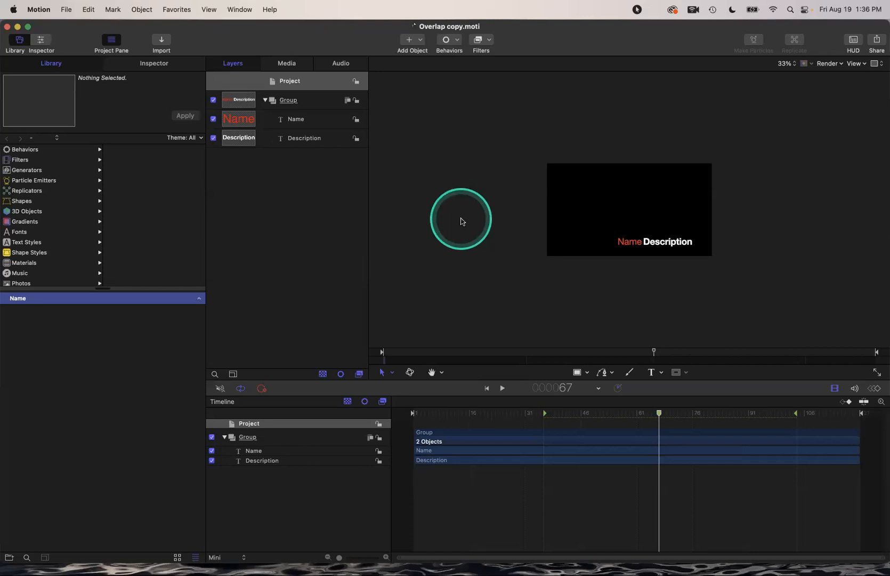
{"action": "key", "text": "shift+z"}
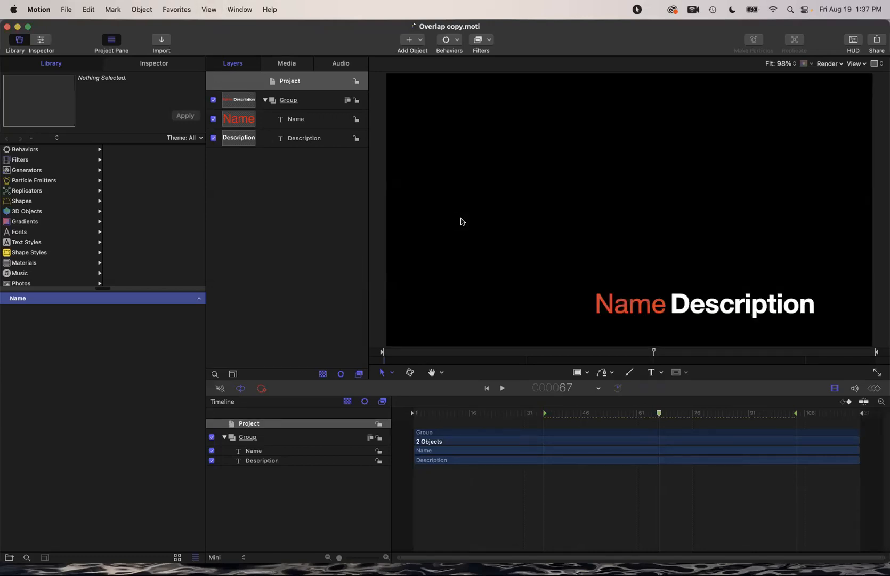
{"action": "left_click_drag", "start_coordinate": [659, 414], "coordinate": [543, 418]}
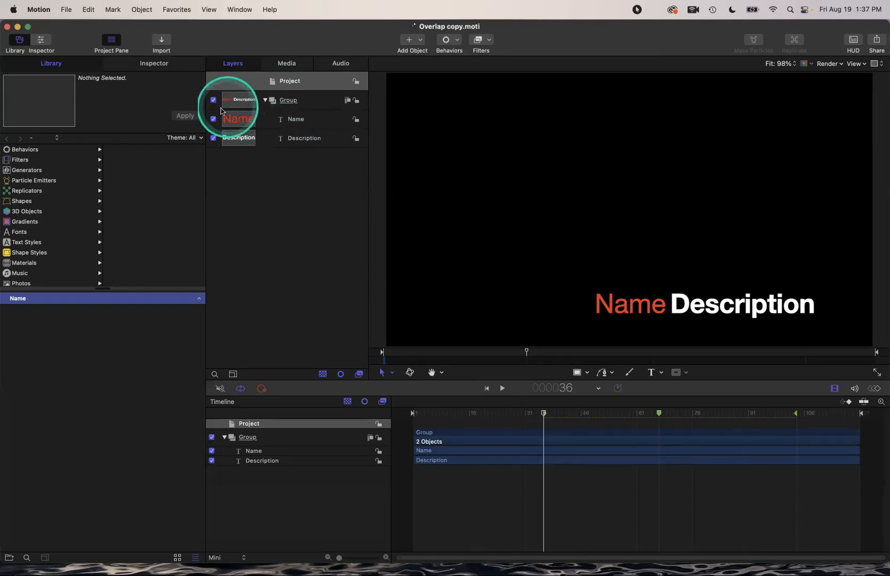
{"action": "left_click", "coordinate": [212, 121]}
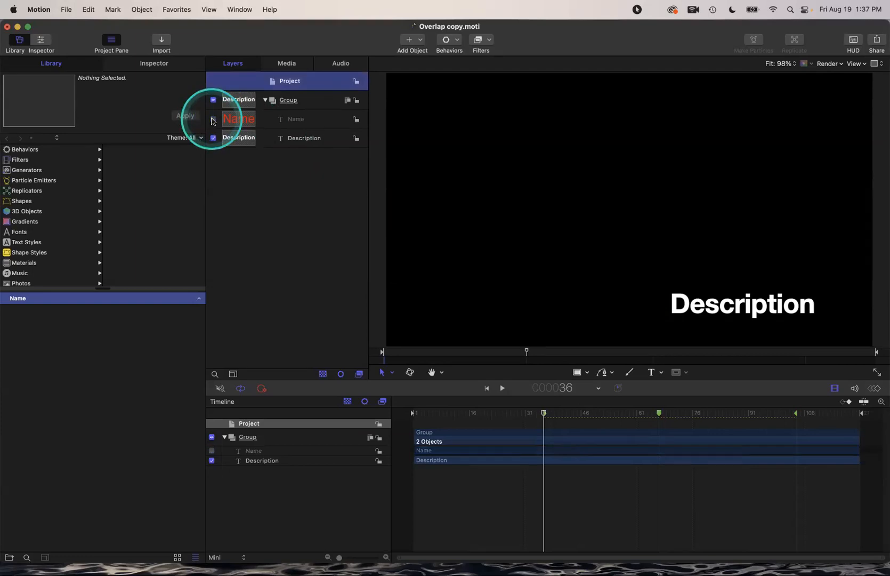
{"action": "left_click", "coordinate": [212, 121]}
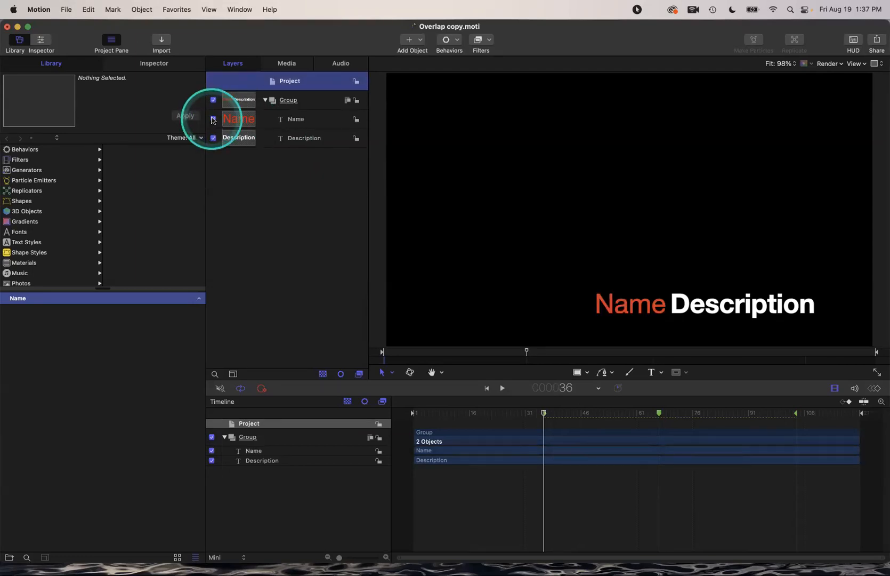
{"action": "left_click_drag", "start_coordinate": [134, 46], "coordinate": [135, 71]}
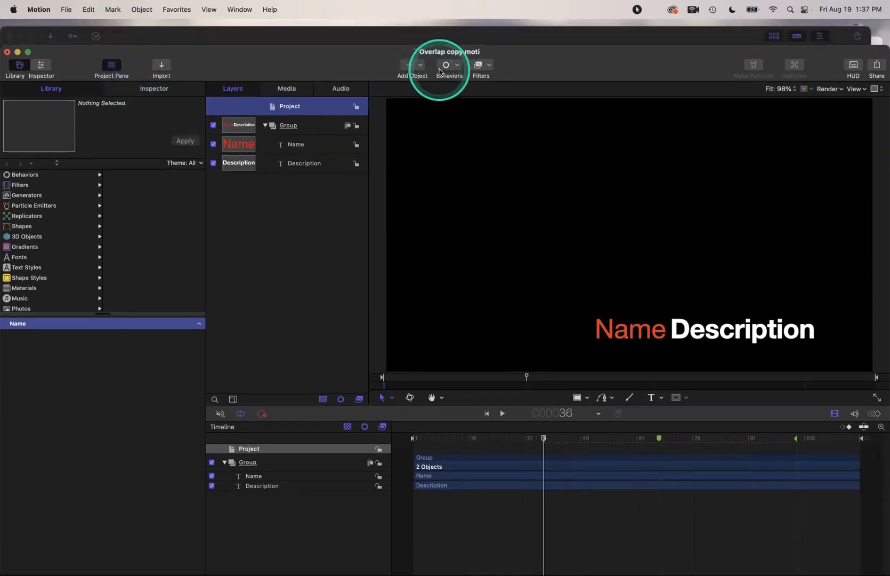
Add a Basic Motion Throw behavior to the Overlap title group and play it back
{"action": "left_click", "coordinate": [457, 69]}
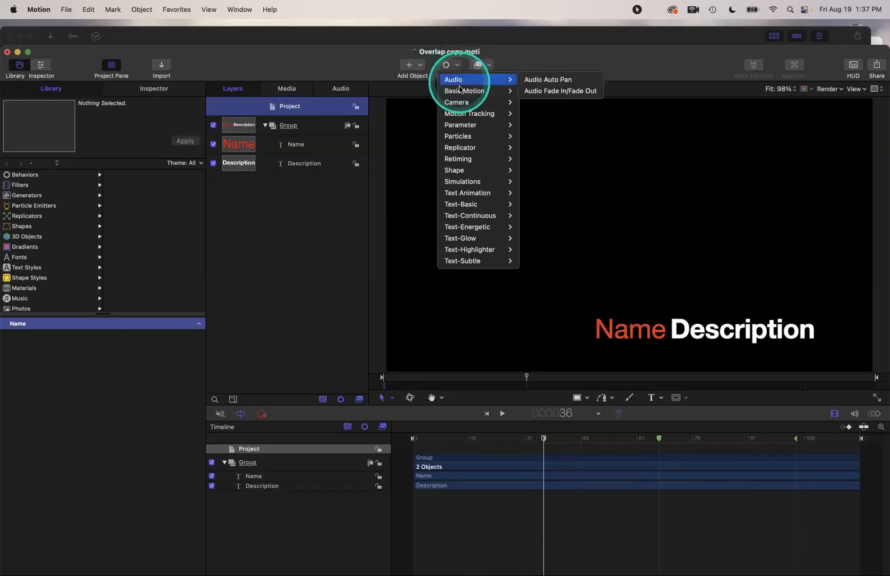
{"action": "mouse_move", "coordinate": [458, 89]}
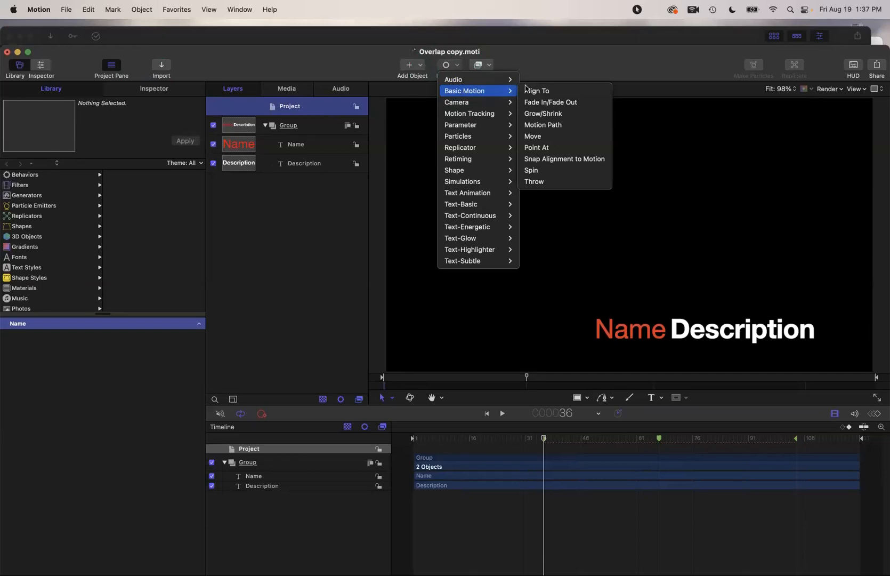
{"action": "left_click", "coordinate": [530, 182]}
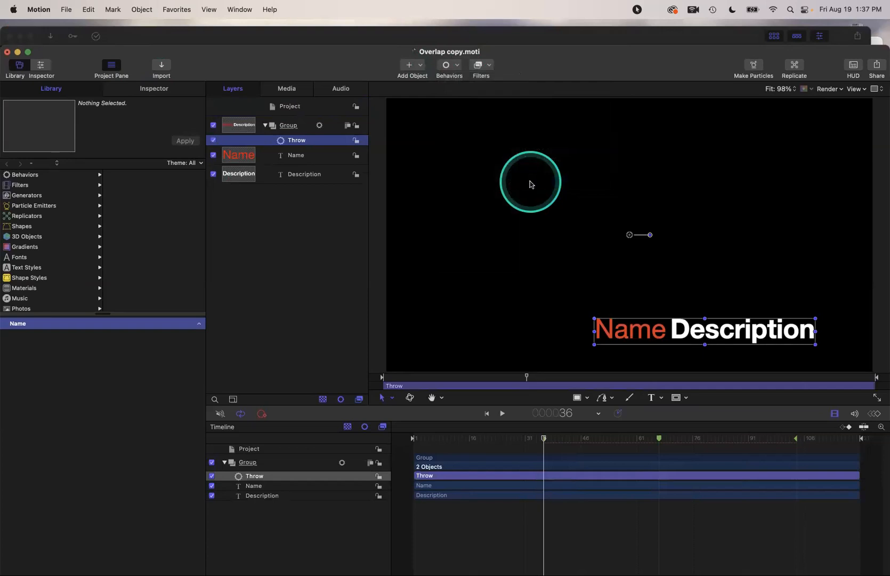
{"action": "key", "text": "space"}
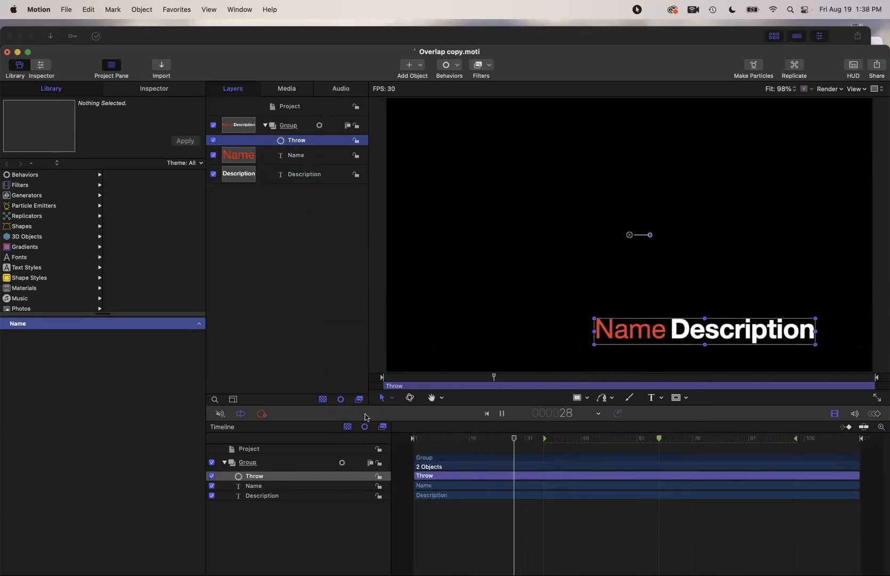
{"action": "key", "text": "space"}
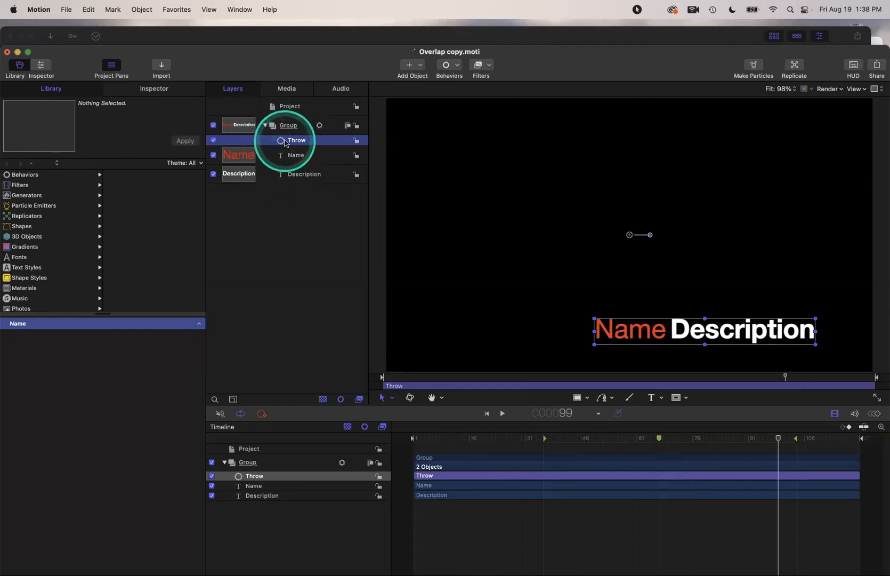
Remove the group's Throw and add a Throw behavior to the Description text layer
{"action": "key", "text": "Delete"}
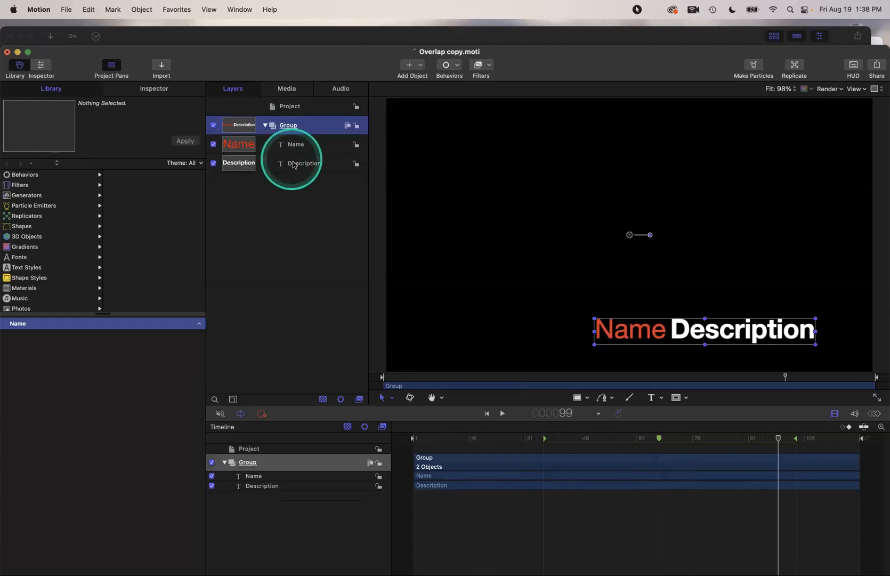
{"action": "left_click", "coordinate": [292, 166]}
{"action": "left_click", "coordinate": [447, 67]}
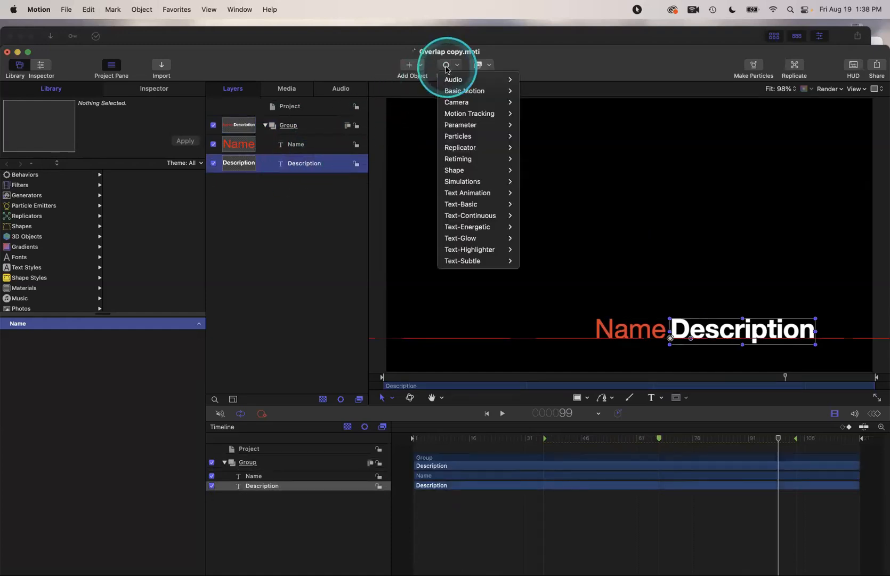
{"action": "mouse_move", "coordinate": [464, 91]}
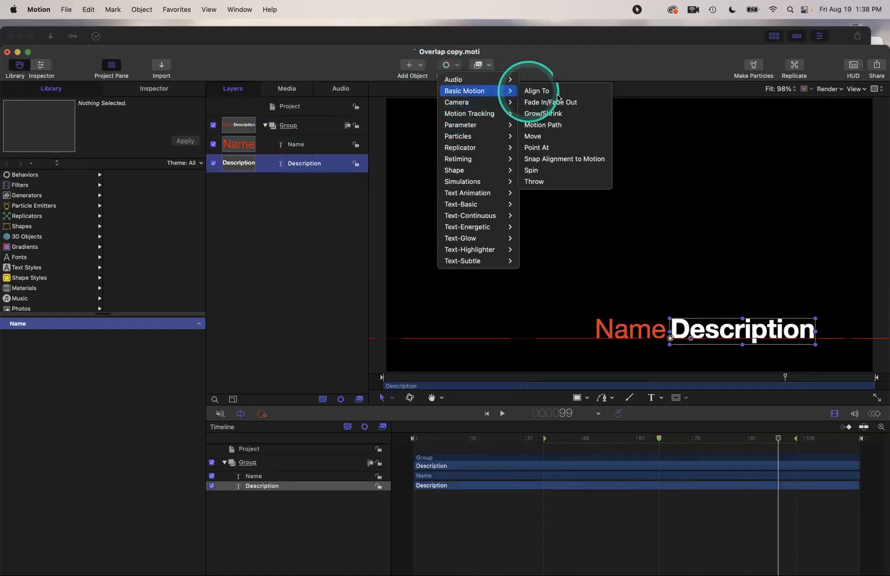
{"action": "left_click", "coordinate": [556, 183]}
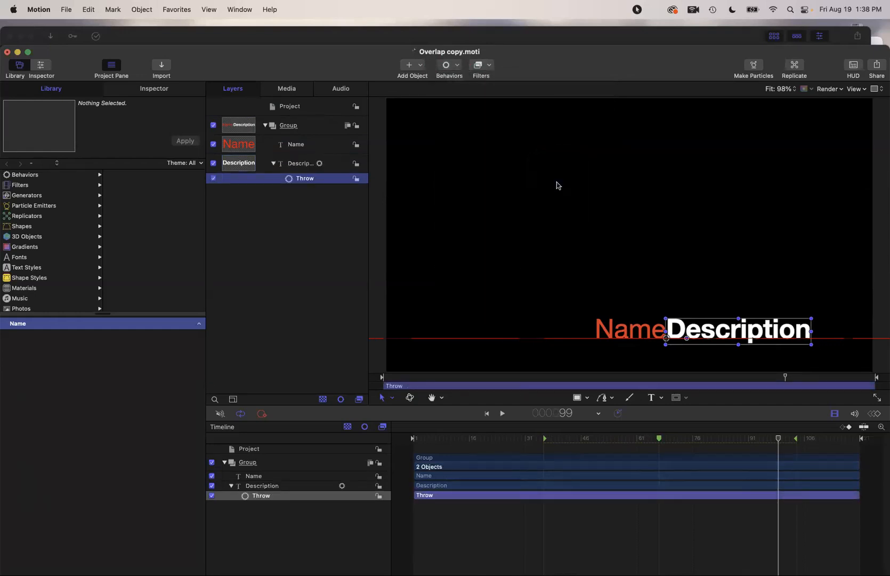
Aim the Description text's throw up and to the right, then preview it
{"action": "left_click_drag", "start_coordinate": [781, 439], "coordinate": [562, 440]}
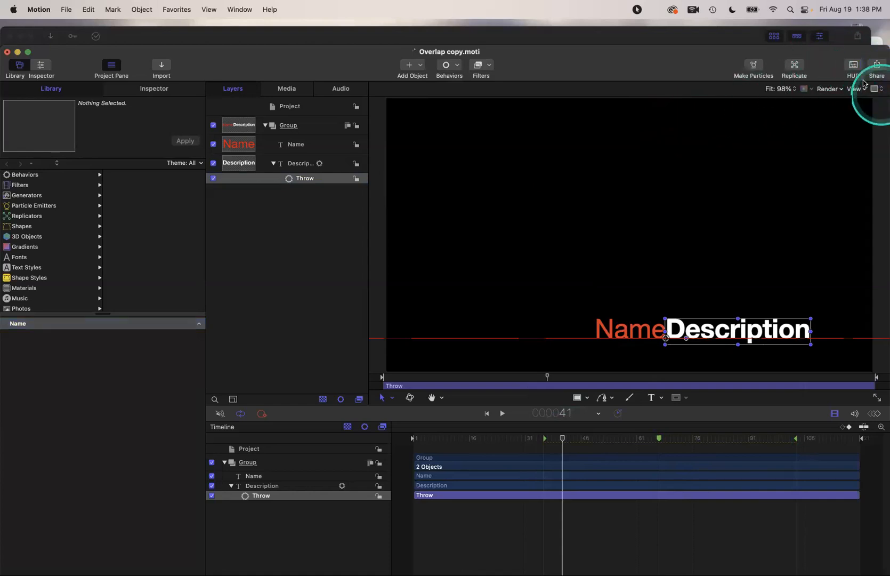
{"action": "left_click", "coordinate": [854, 65]}
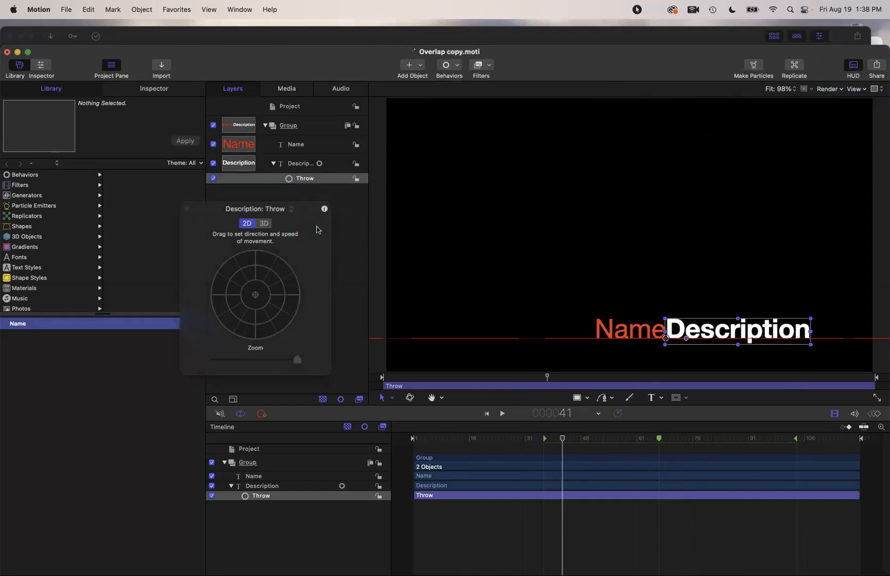
{"action": "left_click", "coordinate": [255, 298]}
{"action": "left_click_drag", "start_coordinate": [255, 298], "coordinate": [287, 260]}
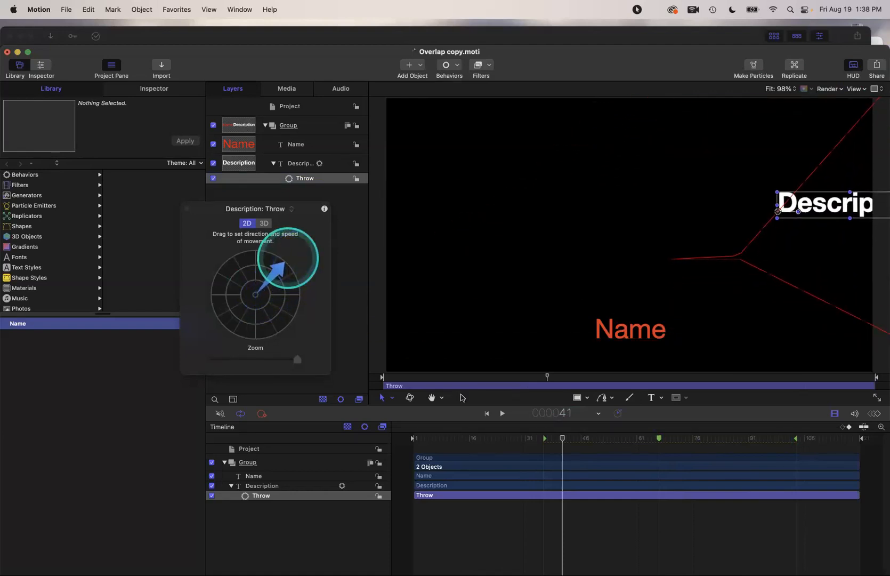
{"action": "left_click", "coordinate": [515, 435]}
{"action": "key", "text": "space"}
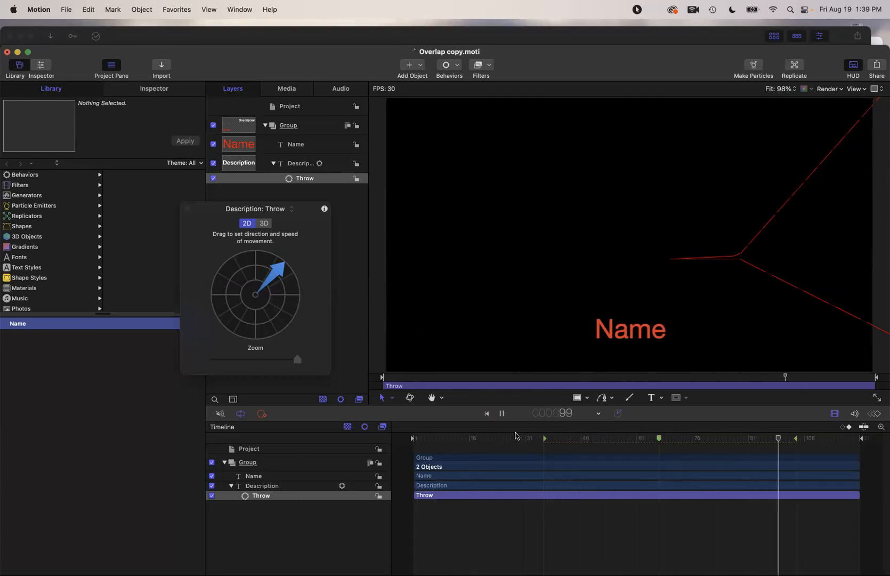
{"action": "key", "text": "space"}
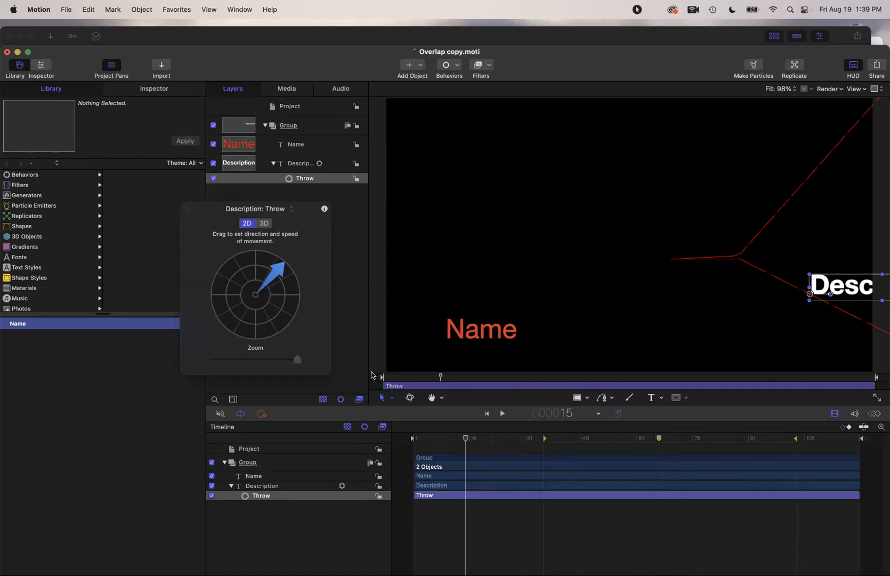
Publish the template as 'Overlap Throw' in Lower Thirds with a preview movie
{"action": "left_click", "coordinate": [64, 9]}
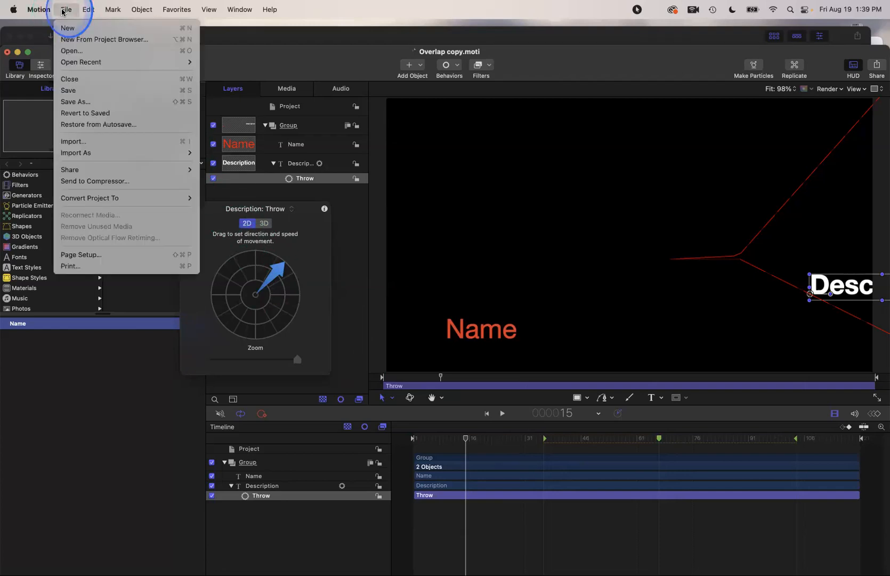
{"action": "left_click", "coordinate": [75, 102]}
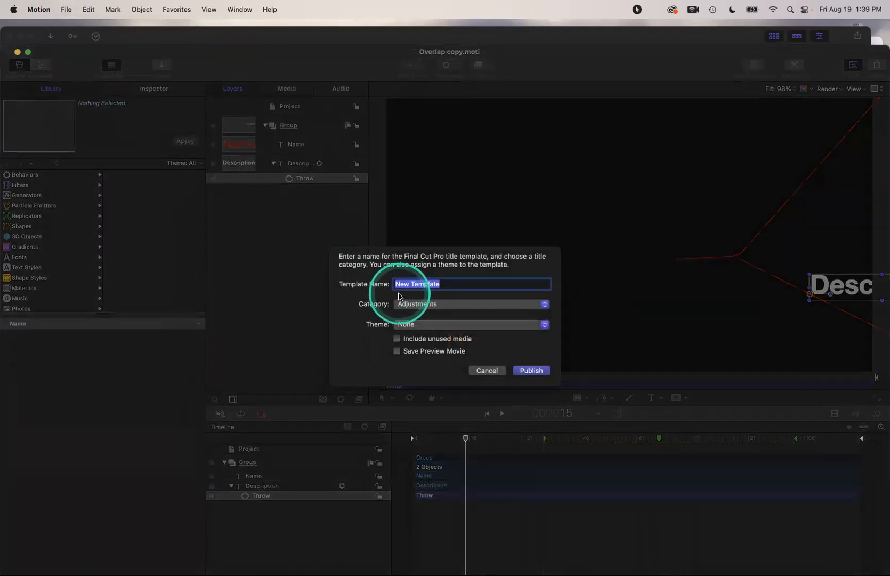
{"action": "type", "text": "Thro"}
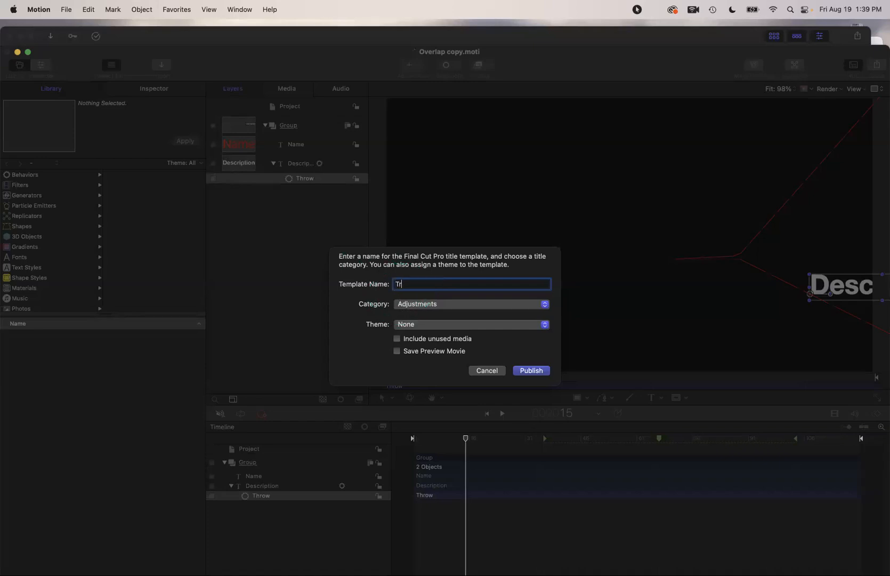
{"action": "key", "text": "BackSpace"}
{"action": "key", "text": "BackSpace"}
{"action": "key", "text": "BackSpace"}
{"action": "key", "text": "BackSpace"}
{"action": "type", "text": "Overlap Throw"}
{"action": "left_click", "coordinate": [418, 306]}
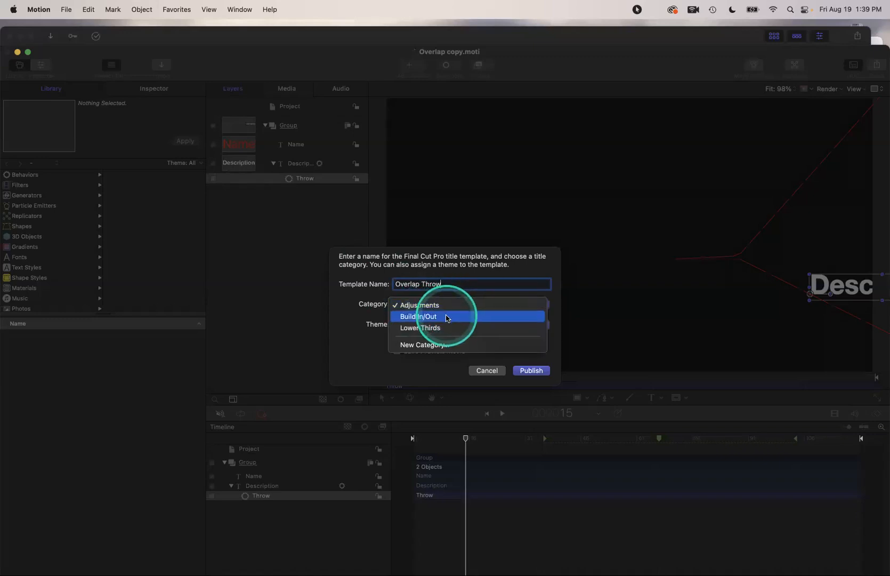
{"action": "left_click", "coordinate": [446, 328]}
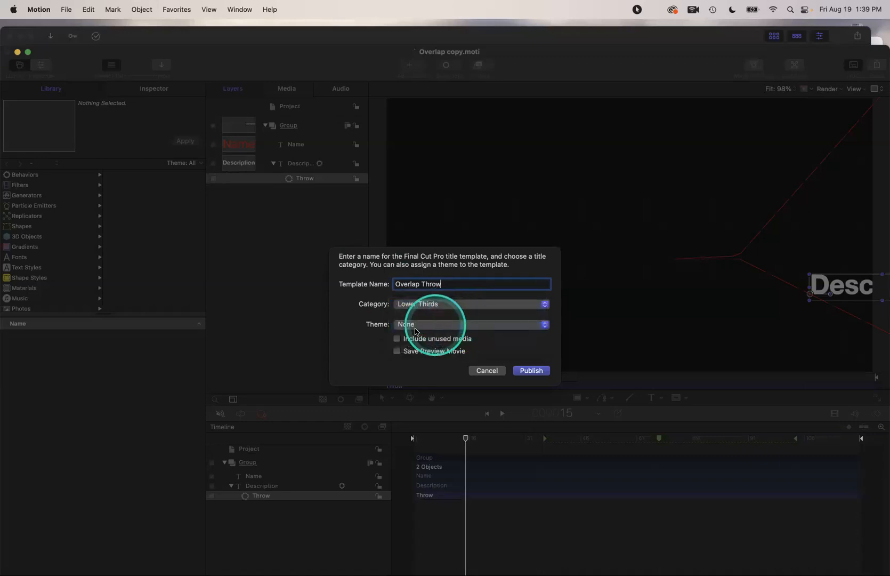
{"action": "left_click", "coordinate": [396, 351]}
{"action": "left_click", "coordinate": [526, 370]}
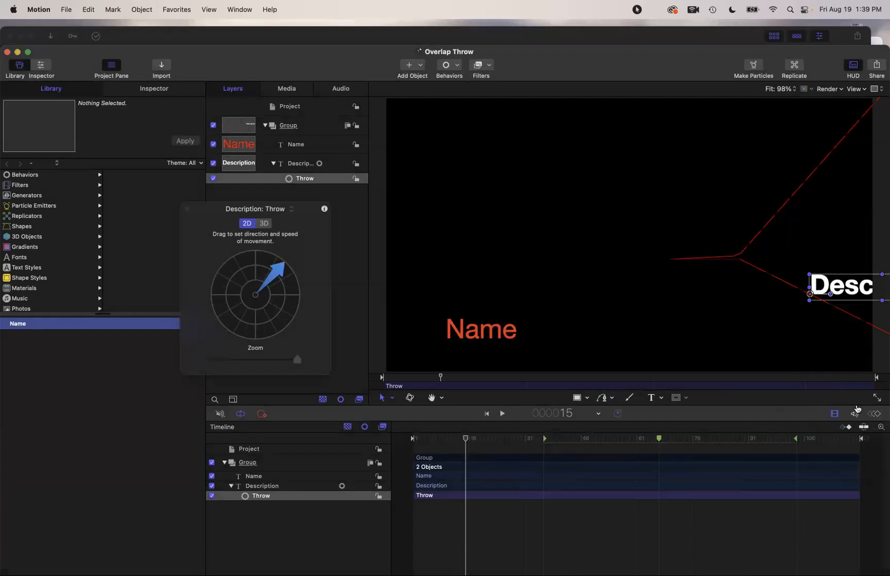
{"action": "key", "text": "super+Tab"}
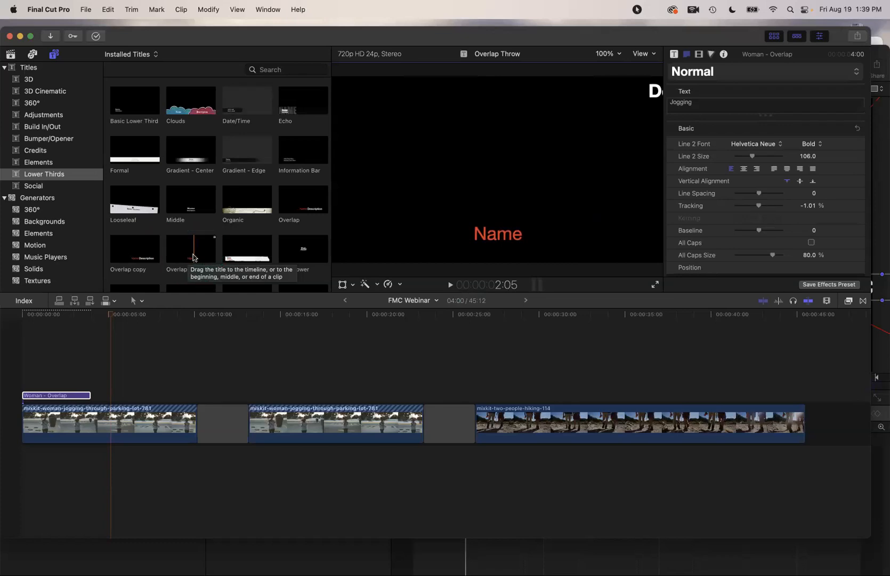
Place the Overlap Throw title over the first jogging clip, replacing the existing title
{"action": "left_click", "coordinate": [191, 248]}
{"action": "left_click_drag", "start_coordinate": [191, 248], "coordinate": [44, 398]}
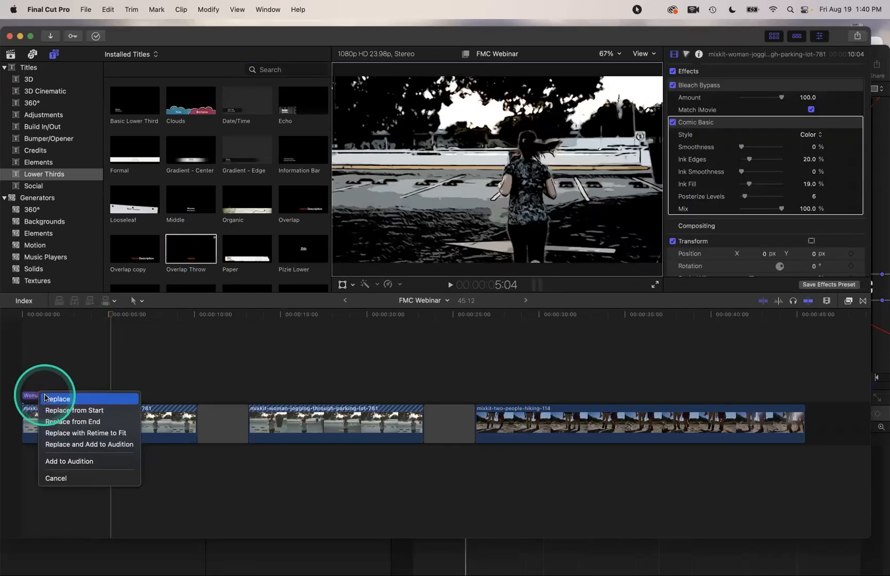
{"action": "left_click", "coordinate": [45, 398]}
Play the project from the start to review the Overlap Throw title
{"action": "left_click_drag", "start_coordinate": [112, 313], "coordinate": [20, 314]}
{"action": "key", "text": "space"}
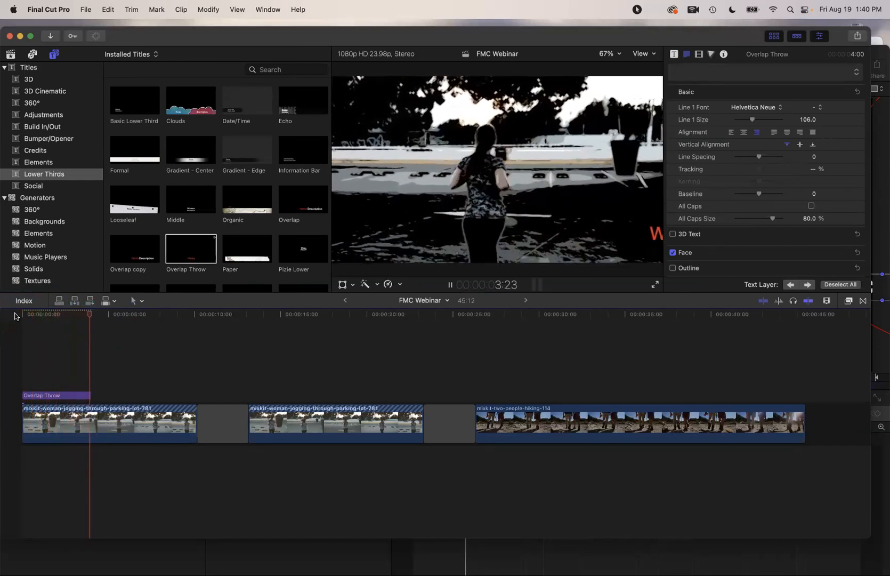
{"action": "left_click", "coordinate": [99, 315]}
{"action": "left_click_drag", "start_coordinate": [98, 315], "coordinate": [17, 314]}
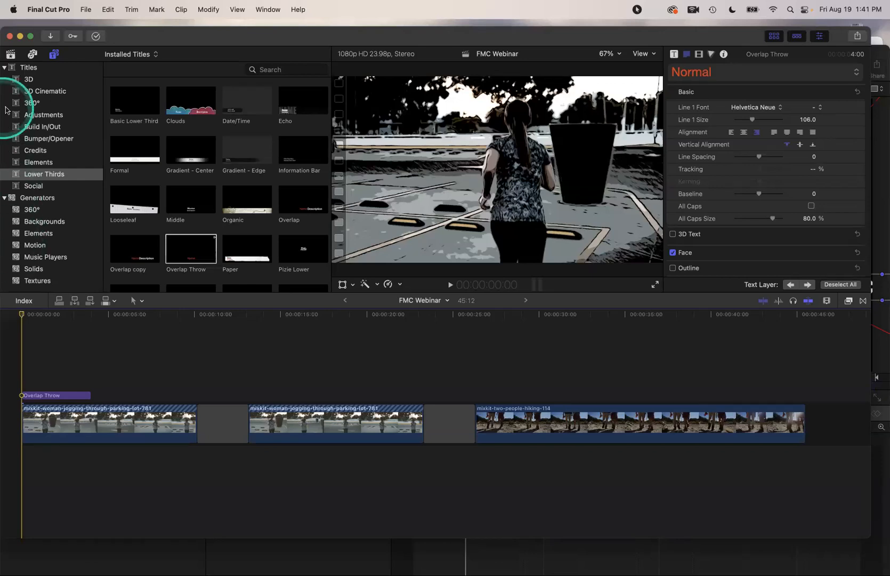
Switch to the library clips and skim the jogging footage with its title
{"action": "left_click", "coordinate": [10, 55]}
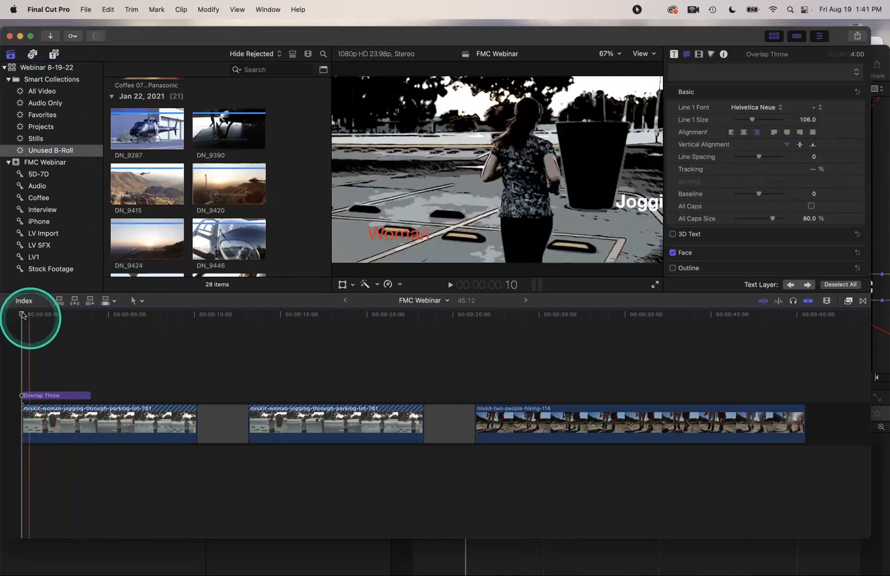
{"action": "left_click", "coordinate": [153, 322]}
{"action": "left_click_drag", "start_coordinate": [271, 344], "coordinate": [518, 353]}
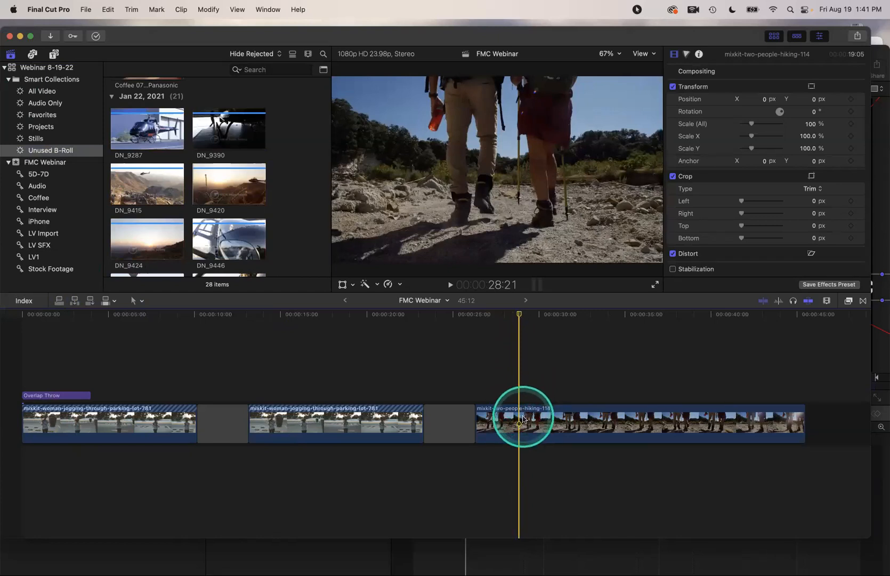
Set an out point on DN_9446 and connect its 4:06 range above the hiking clip
{"action": "left_click", "coordinate": [189, 235]}
{"action": "key", "text": "super+a"}
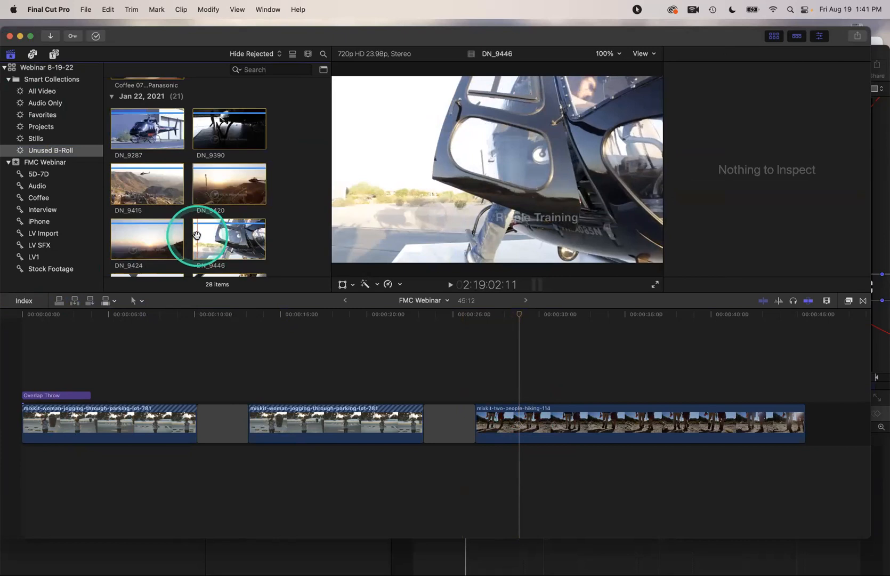
{"action": "left_click", "coordinate": [197, 235]}
{"action": "key", "text": "space"}
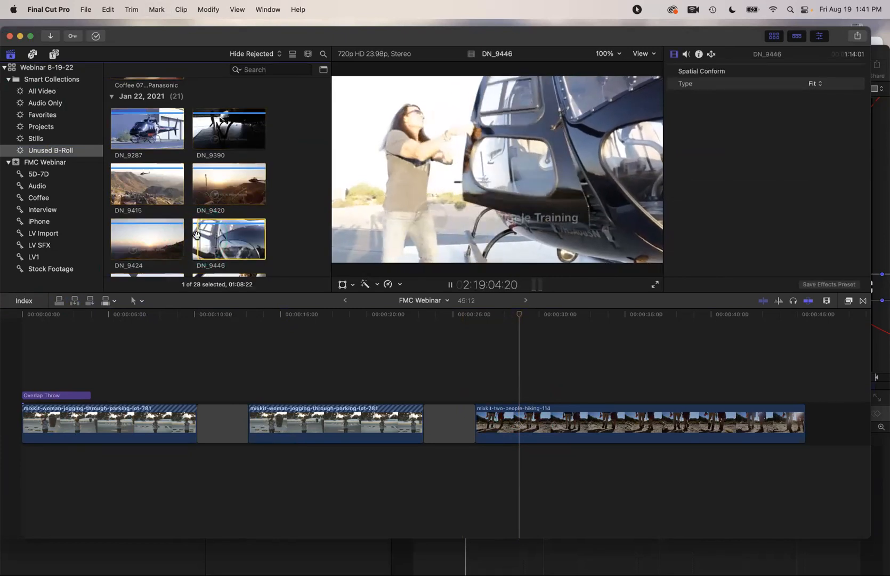
{"action": "key", "text": "space"}
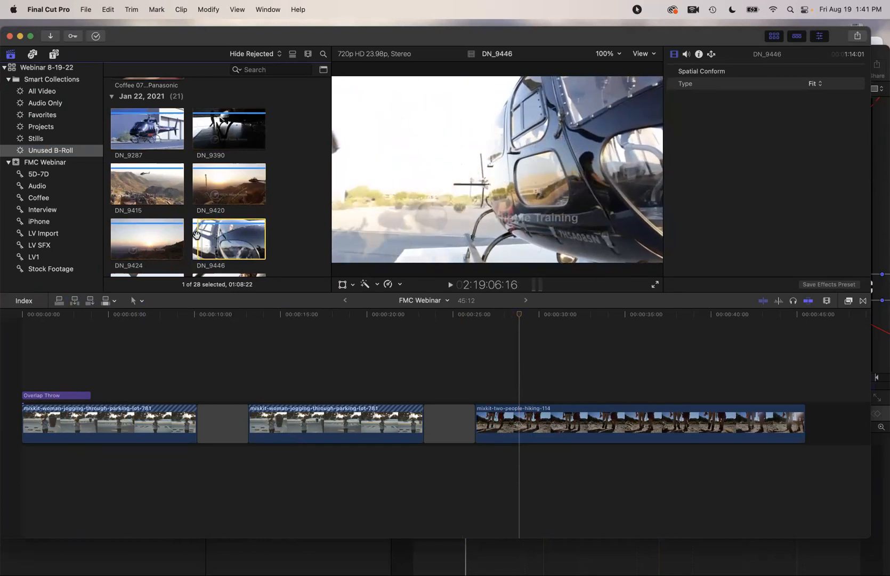
{"action": "key", "text": "o"}
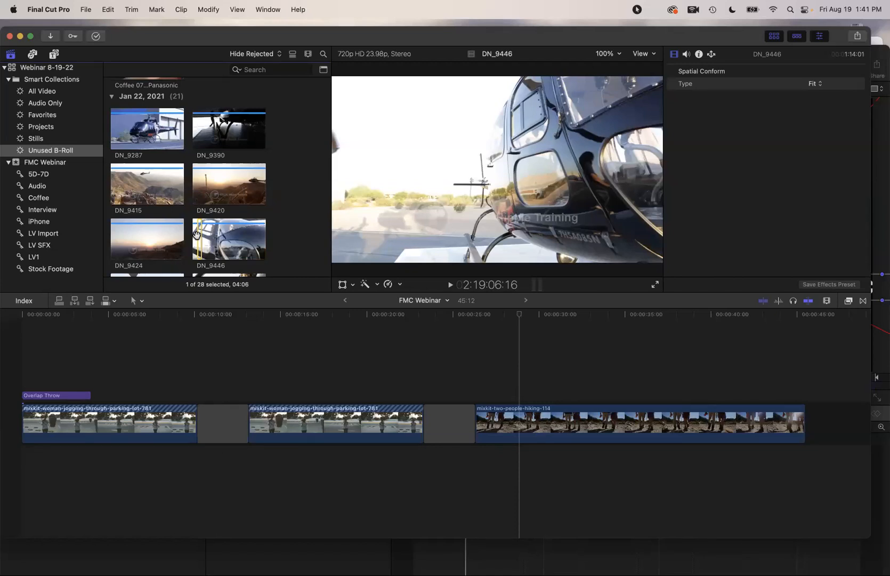
{"action": "key", "text": "q"}
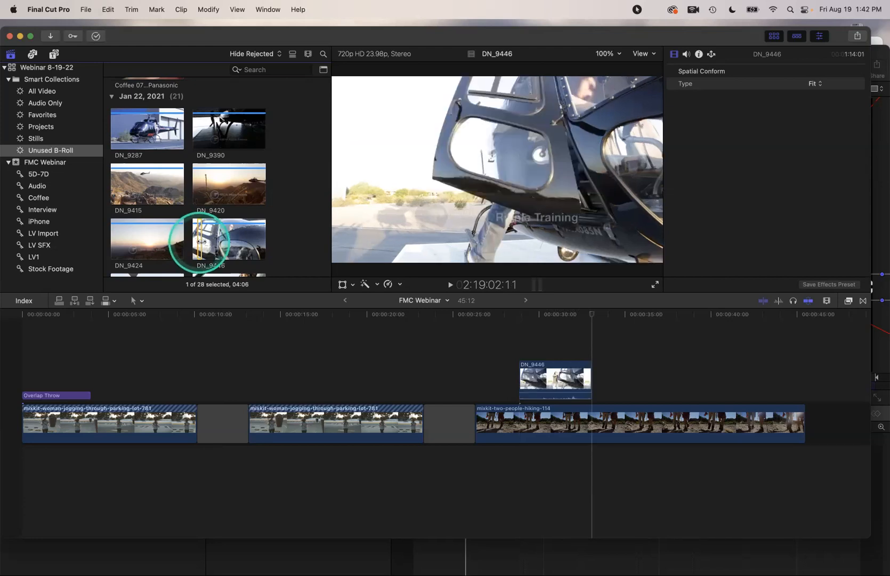
Park the playhead near 33 seconds and mark a short in/out range in DN_9420
{"action": "left_click", "coordinate": [518, 414]}
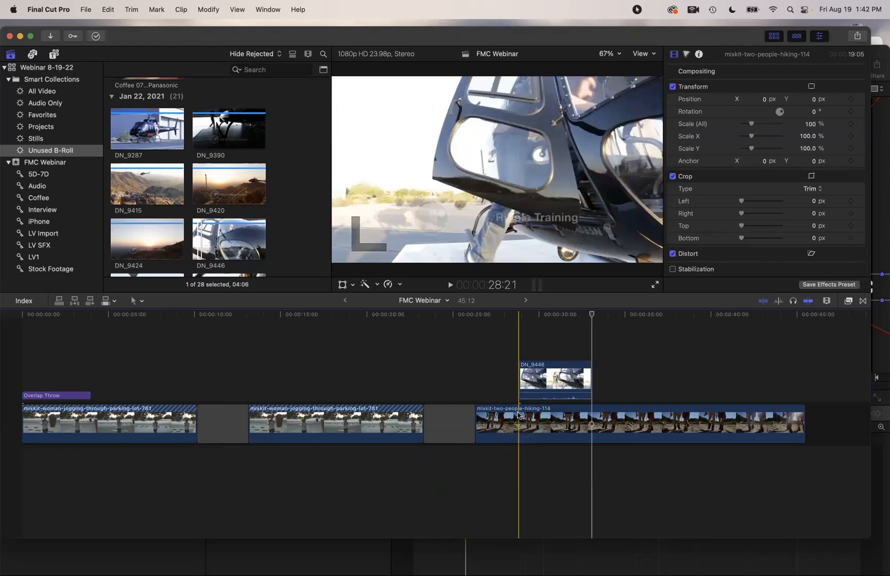
{"action": "left_click", "coordinate": [595, 377]}
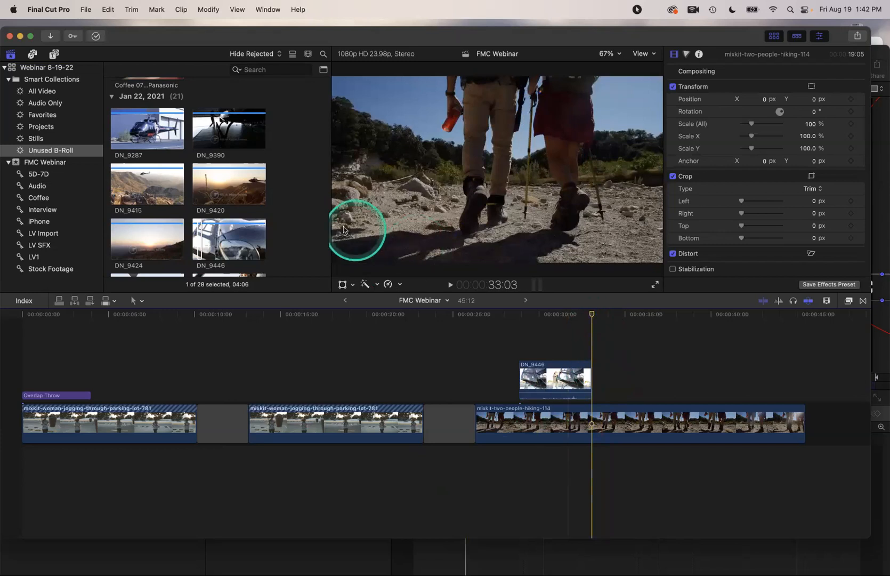
{"action": "left_click", "coordinate": [213, 183]}
{"action": "key", "text": "i"}
{"action": "key", "text": "o"}
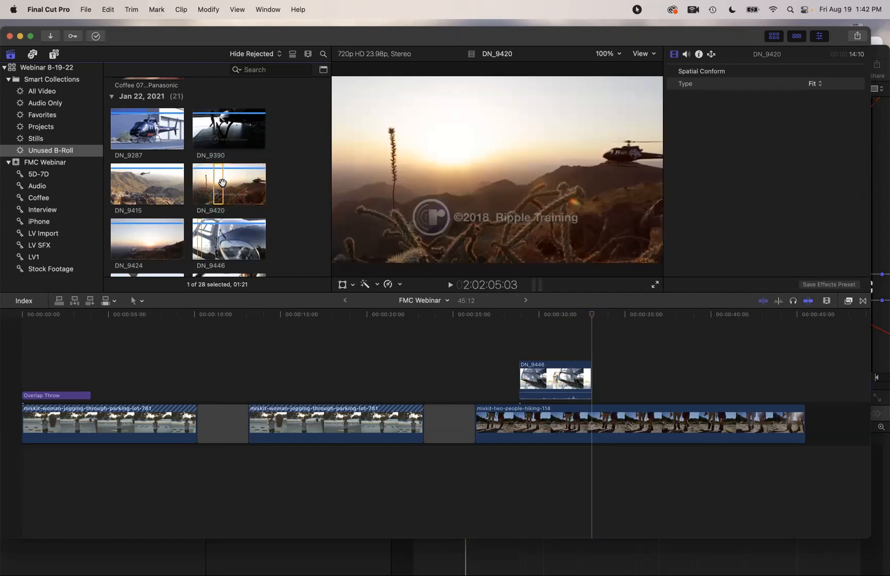
Insert the DN_9420 range into the hiking clip at the playhead
{"action": "left_click", "coordinate": [75, 301]}
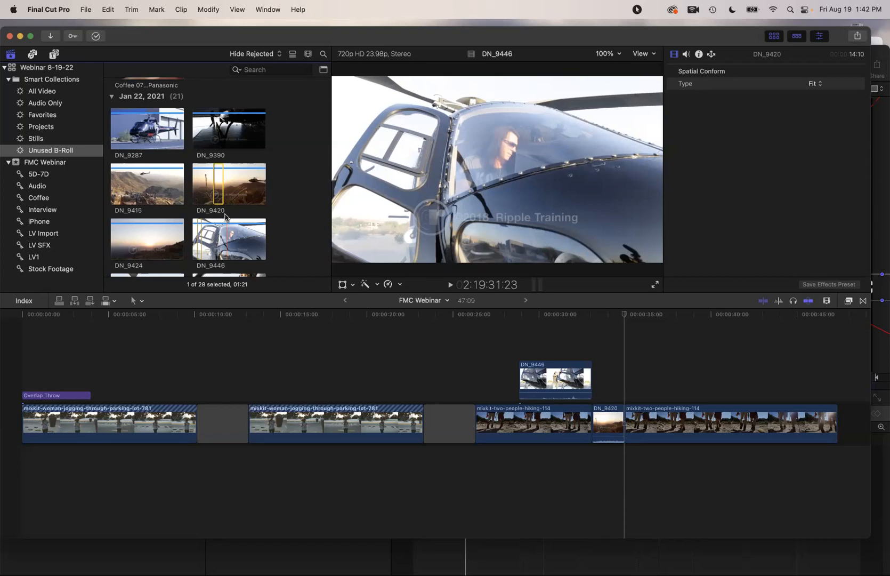
{"action": "left_click", "coordinate": [623, 314]}
{"action": "left_click_drag", "start_coordinate": [629, 314], "coordinate": [641, 319]}
Mark a 1:10 range in the hiking clip at 35:22 and overwrite it with DN_9446
{"action": "key", "text": "i"}
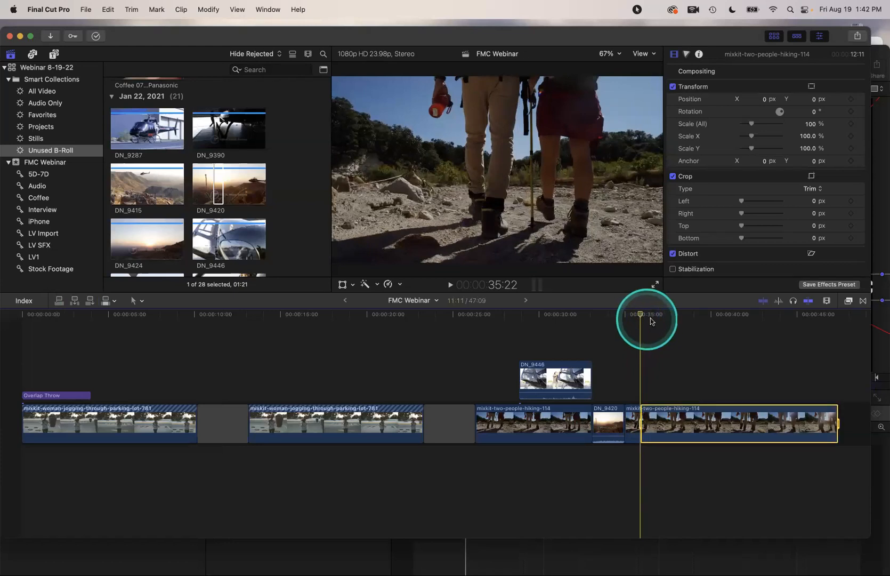
{"action": "key", "text": "o"}
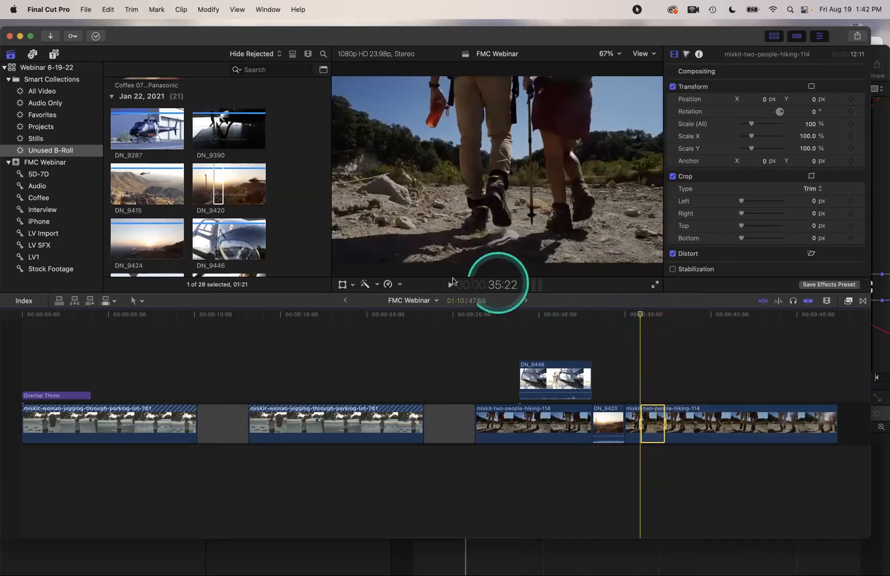
{"action": "left_click", "coordinate": [226, 237]}
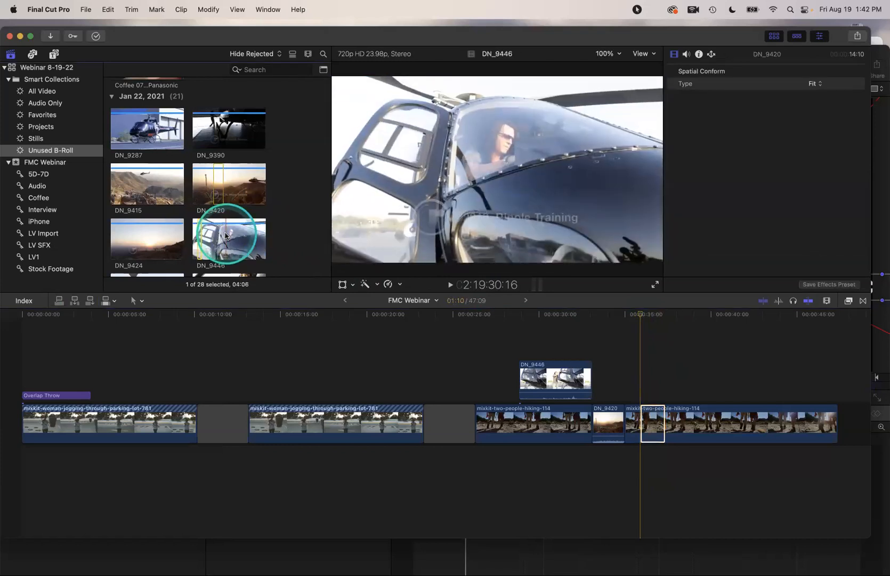
{"action": "left_click", "coordinate": [225, 236]}
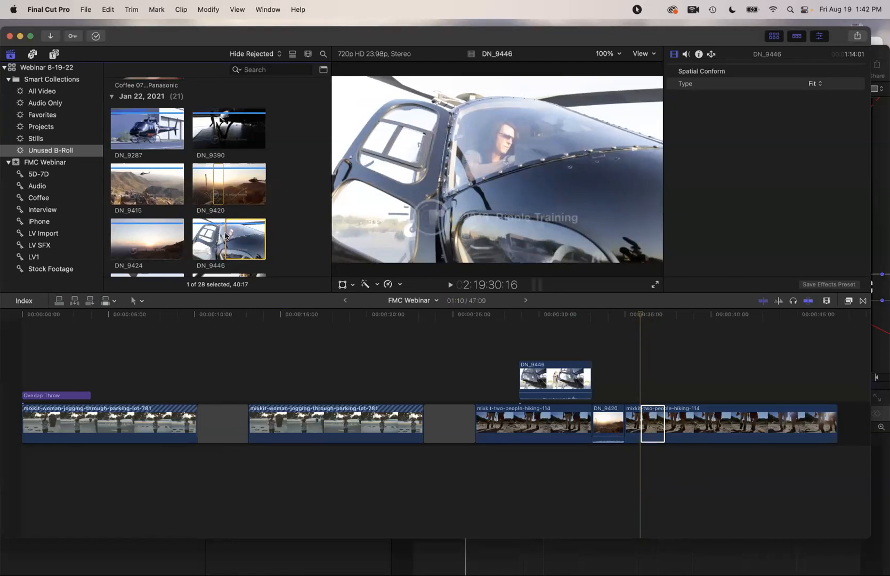
{"action": "key", "text": "d"}
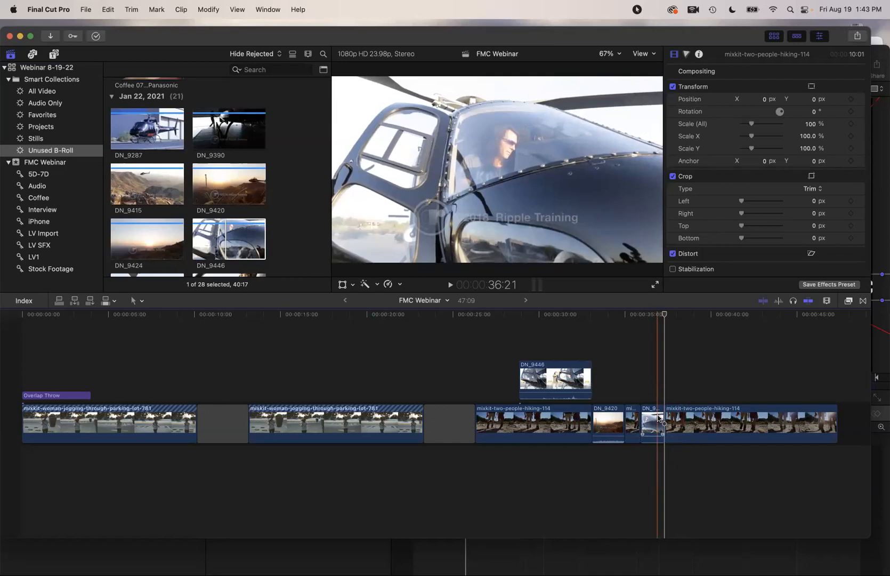
{"action": "left_click", "coordinate": [373, 360]}
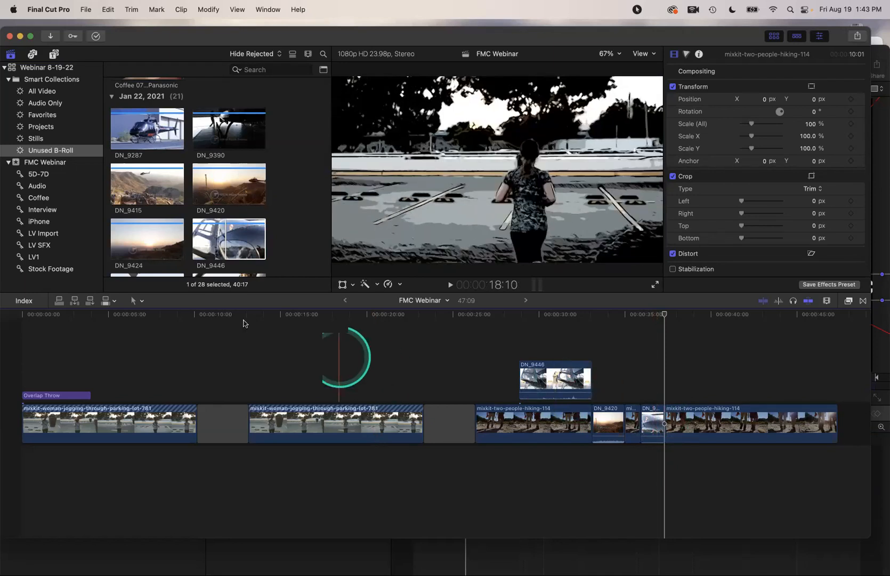
Switch to the Range Selection tool and select a short range in the hiking clip
{"action": "left_click", "coordinate": [141, 301]}
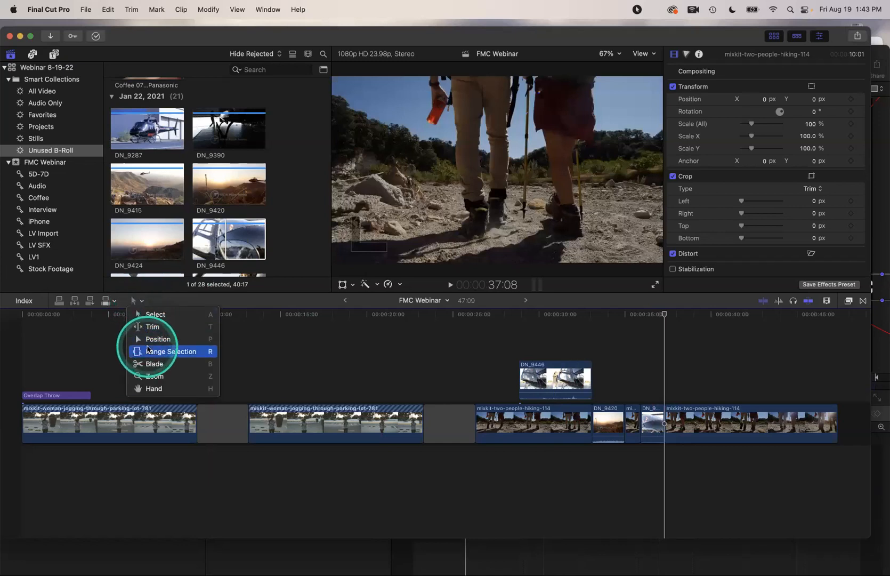
{"action": "left_click", "coordinate": [177, 351]}
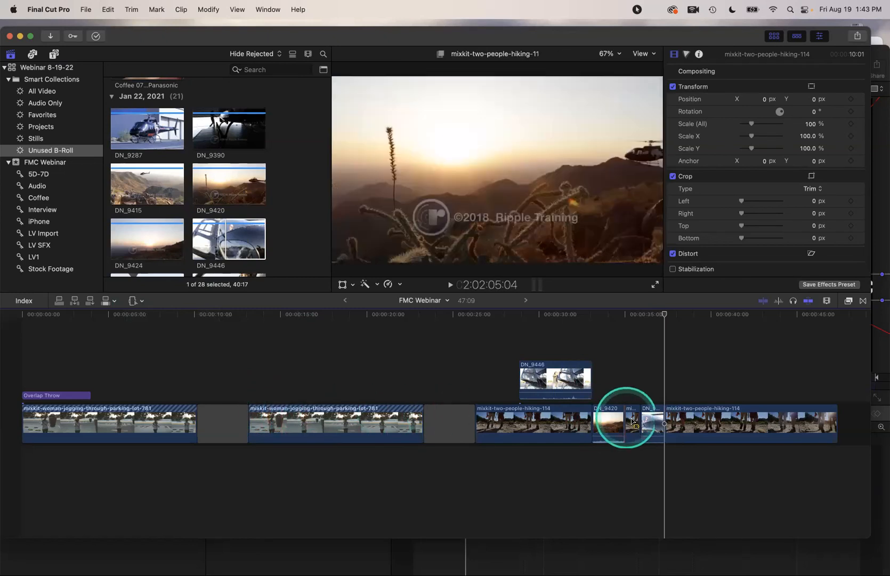
{"action": "left_click_drag", "start_coordinate": [691, 423], "coordinate": [721, 423]}
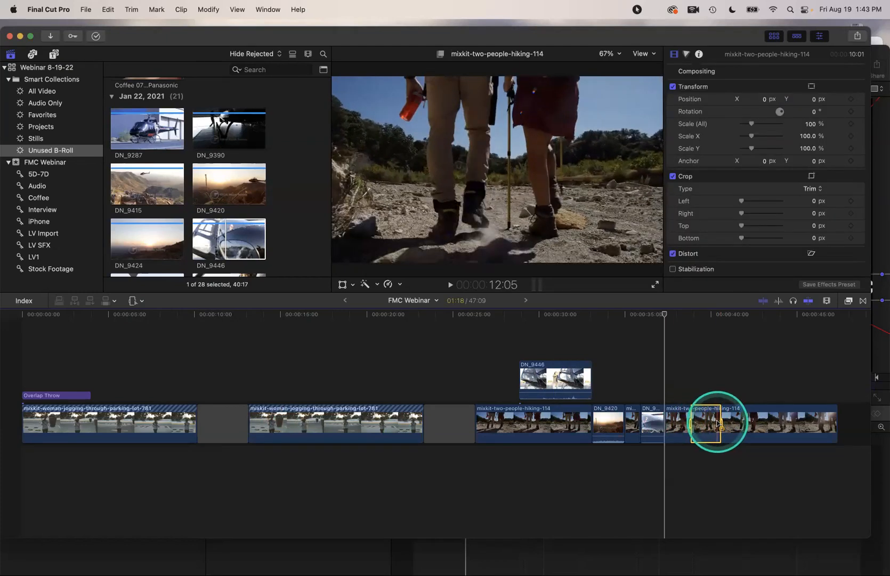
Extend the DN_9420 browser range to 4:17 and connect it above the later hiking clip
{"action": "left_click", "coordinate": [219, 183]}
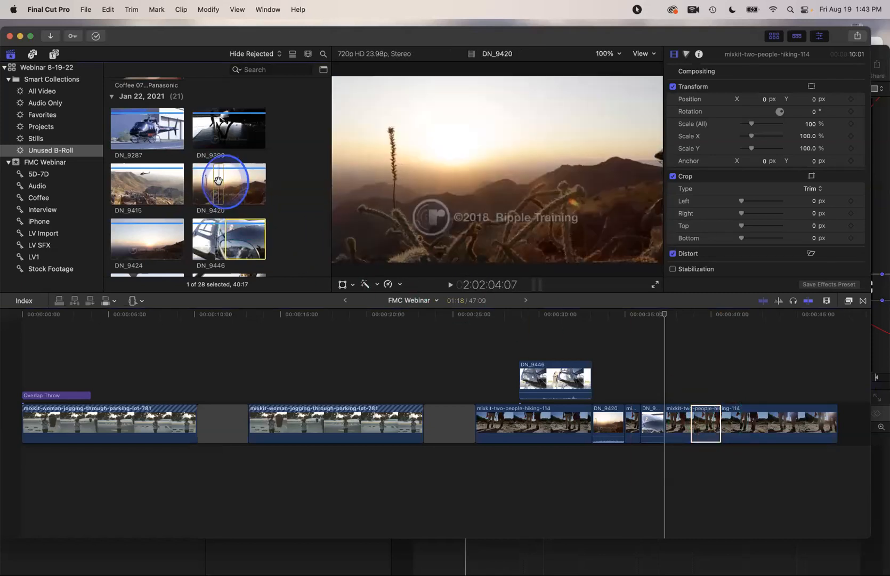
{"action": "left_click_drag", "start_coordinate": [218, 183], "coordinate": [241, 184]}
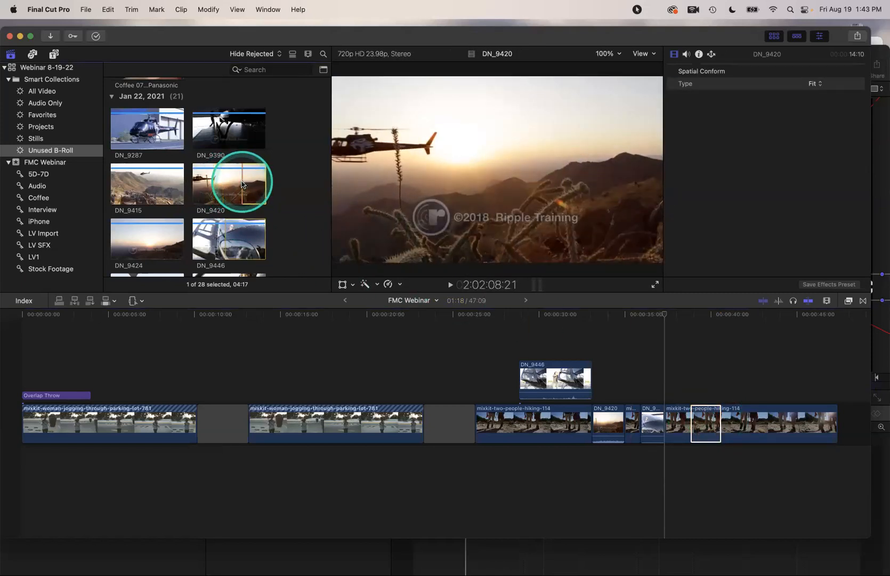
{"action": "key", "text": "q"}
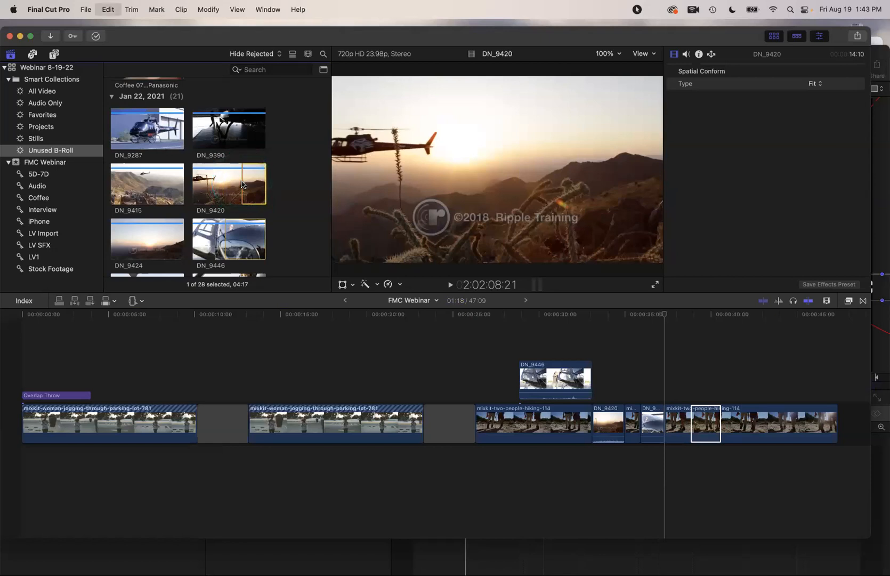
{"action": "left_click", "coordinate": [491, 329]}
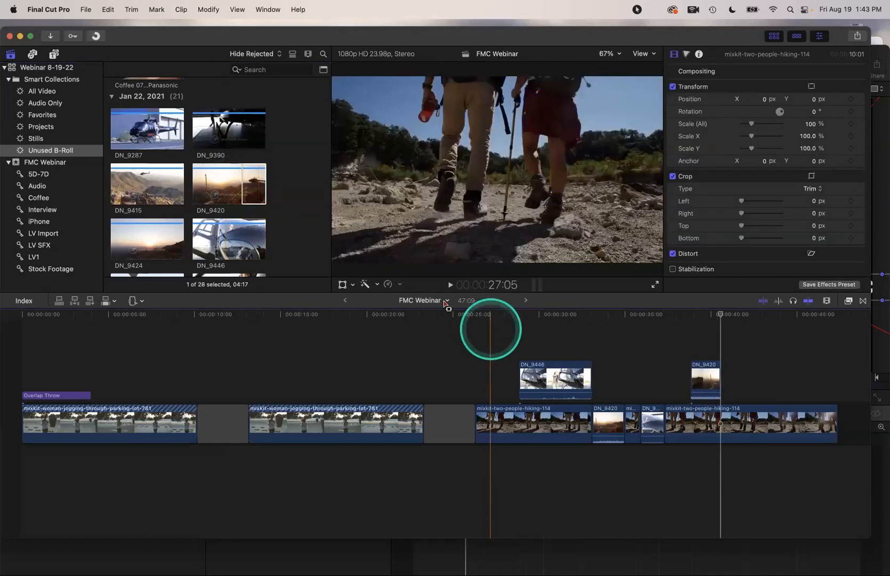
{"action": "left_click", "coordinate": [307, 220]}
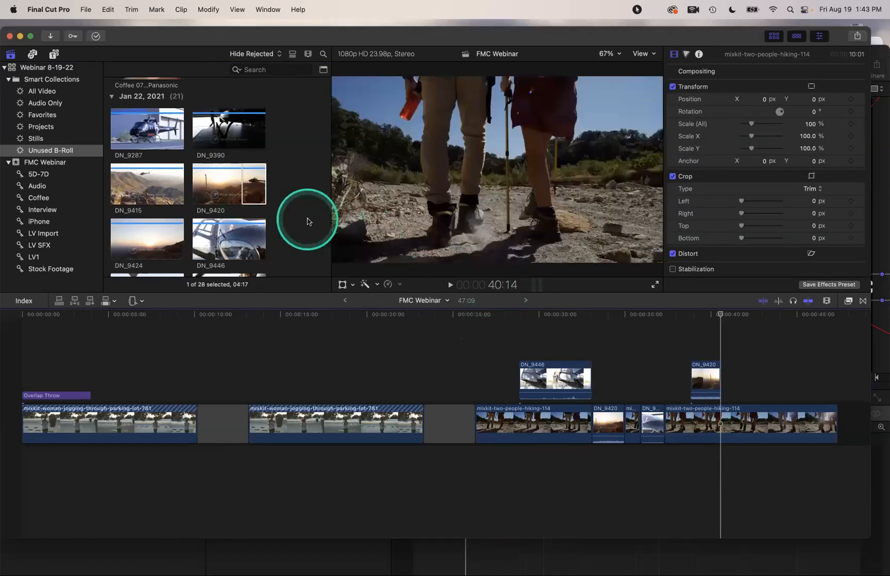
{"action": "left_click", "coordinate": [263, 185]}
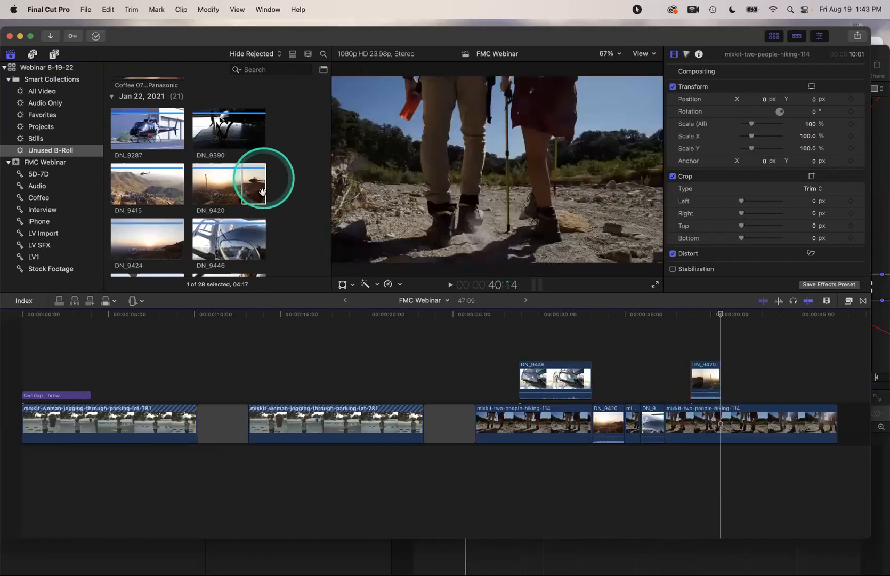
{"action": "left_click", "coordinate": [261, 184]}
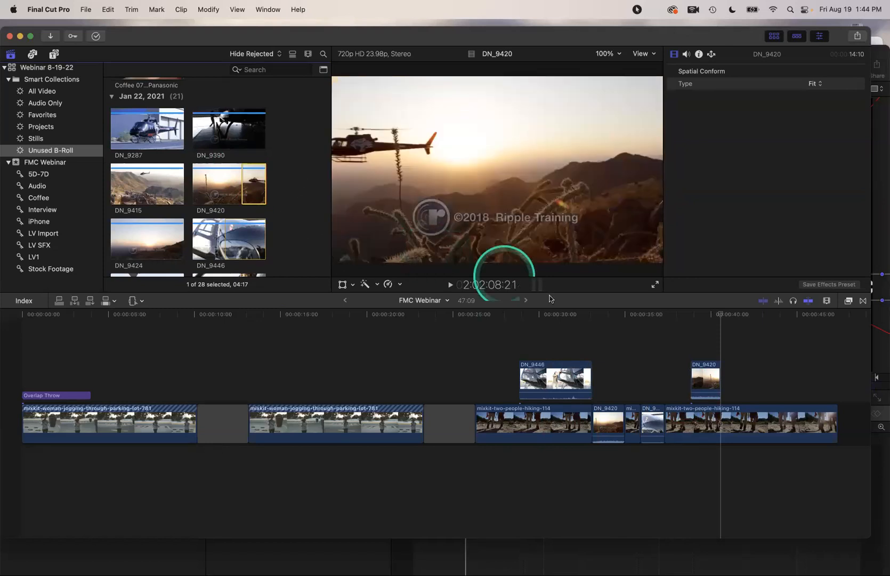
Delete the connected DN_9420 and DN_9446 clips from the timeline
{"action": "left_click", "coordinate": [701, 369]}
{"action": "key", "text": "Delete"}
{"action": "left_click", "coordinate": [565, 375]}
{"action": "key", "text": "Delete"}
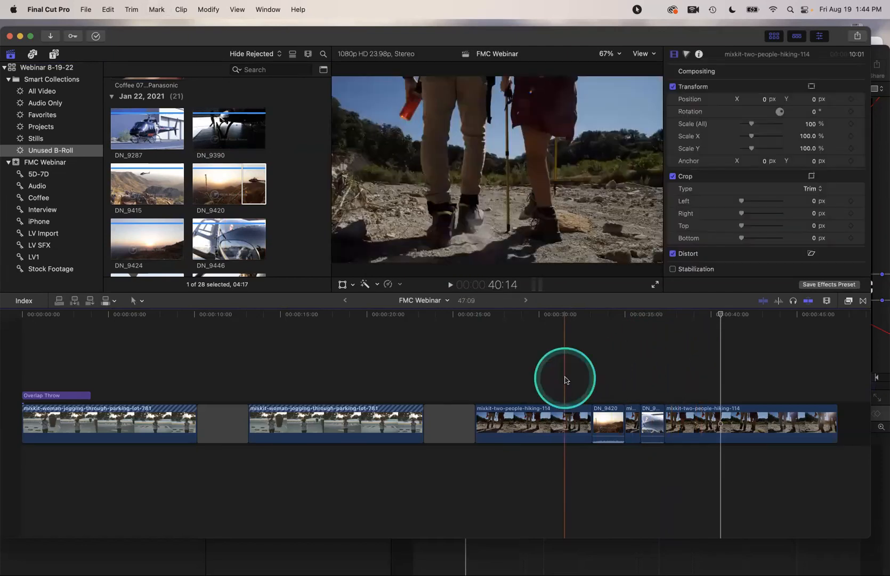
Mark a 00:23 range in the first two-people-hiking clip near 29 seconds
{"action": "left_click", "coordinate": [536, 356]}
{"action": "left_click", "coordinate": [511, 363]}
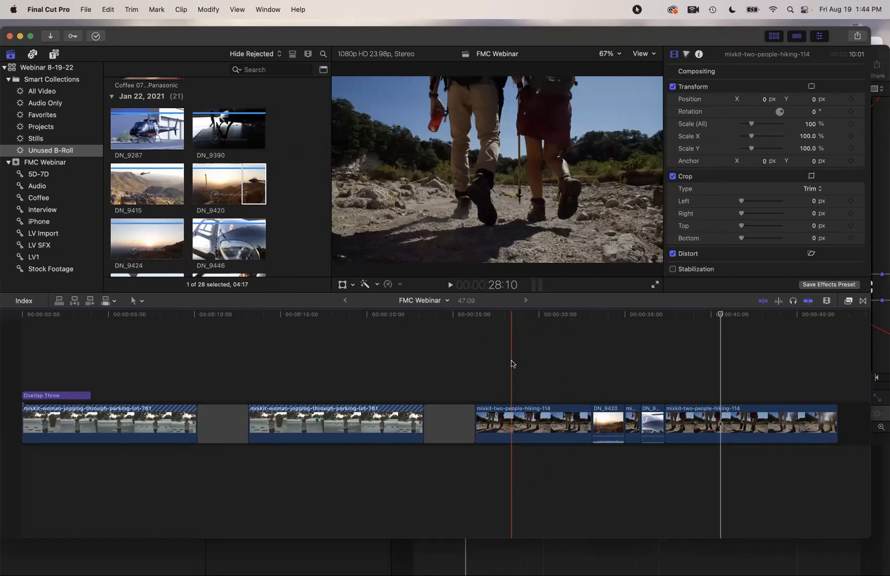
{"action": "left_click", "coordinate": [514, 421]}
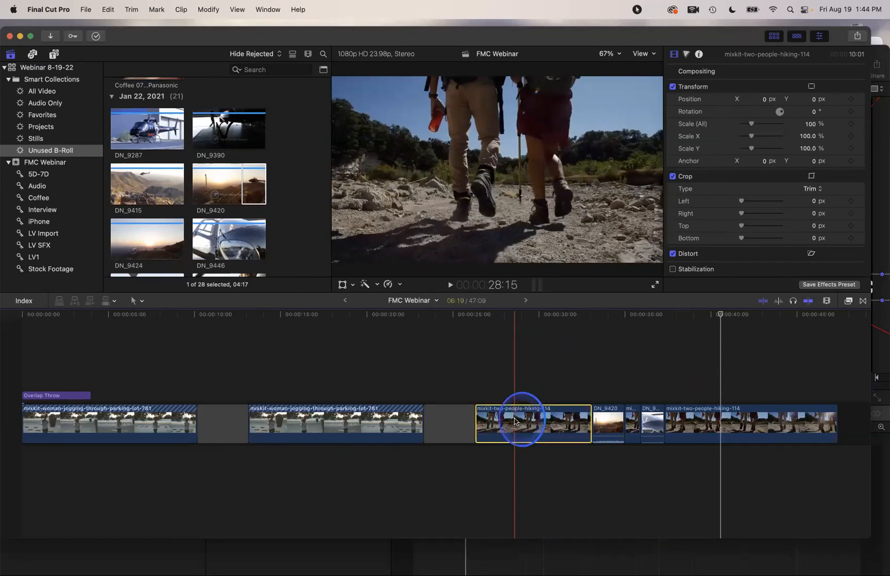
{"action": "key", "text": "i"}
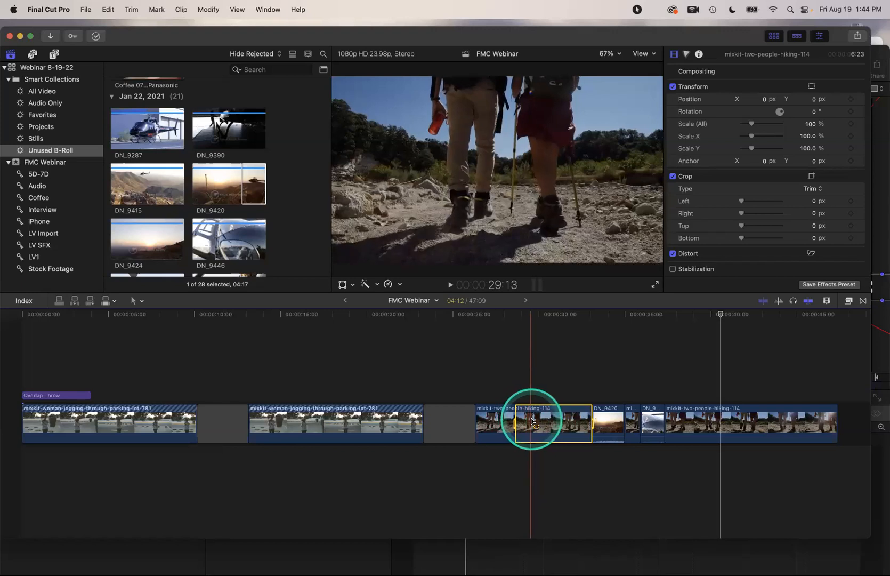
{"action": "key", "text": "o"}
{"action": "left_click", "coordinate": [532, 418]}
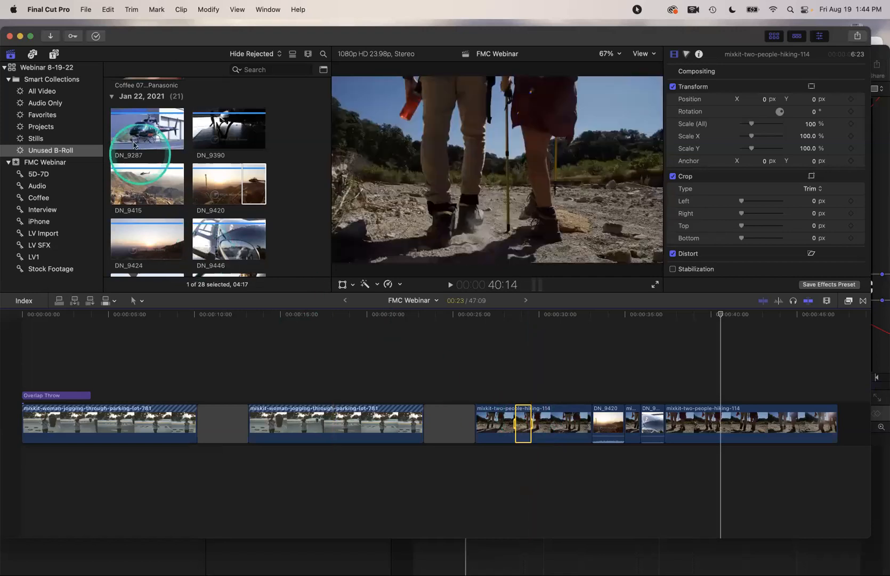
Mark a short DN_9287 helicopter range and connect it above the hiking clip
{"action": "left_click", "coordinate": [127, 129]}
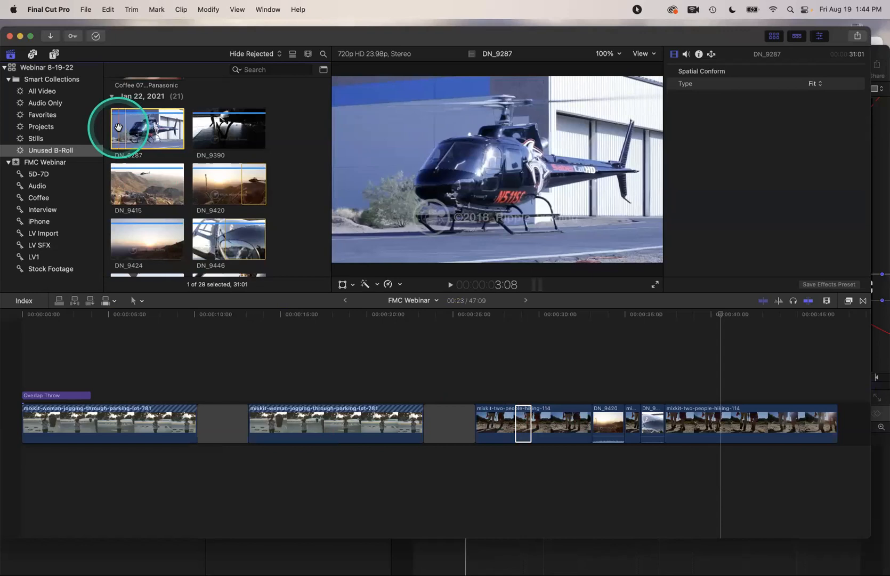
{"action": "left_click", "coordinate": [118, 127]}
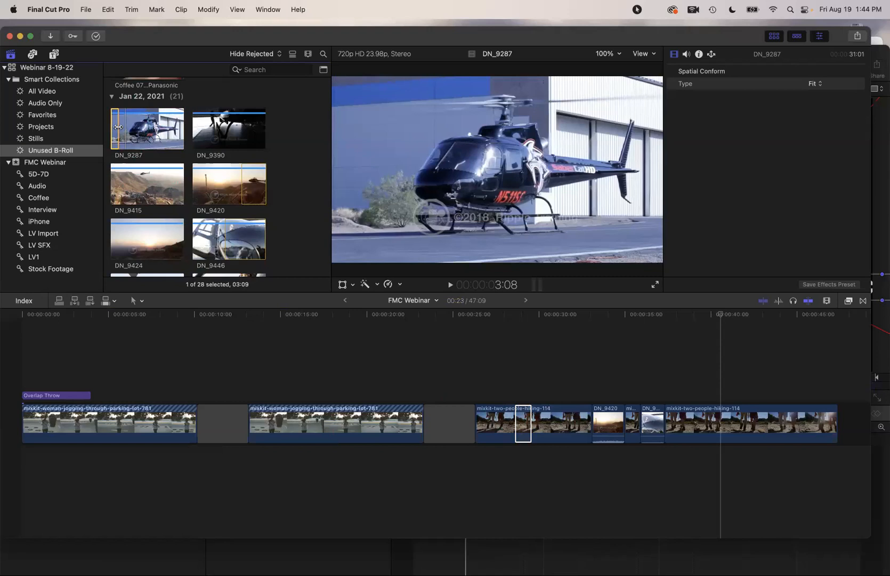
{"action": "key", "text": "q"}
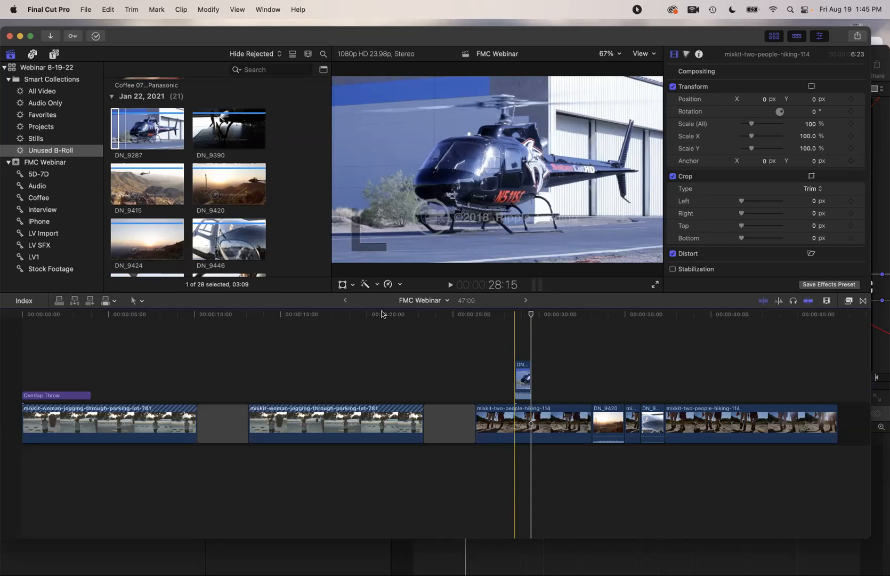
Mark two more DN_9287 ranges with Cmd-Shift-I/O and connect them at the playhead
{"action": "left_click", "coordinate": [120, 155]}
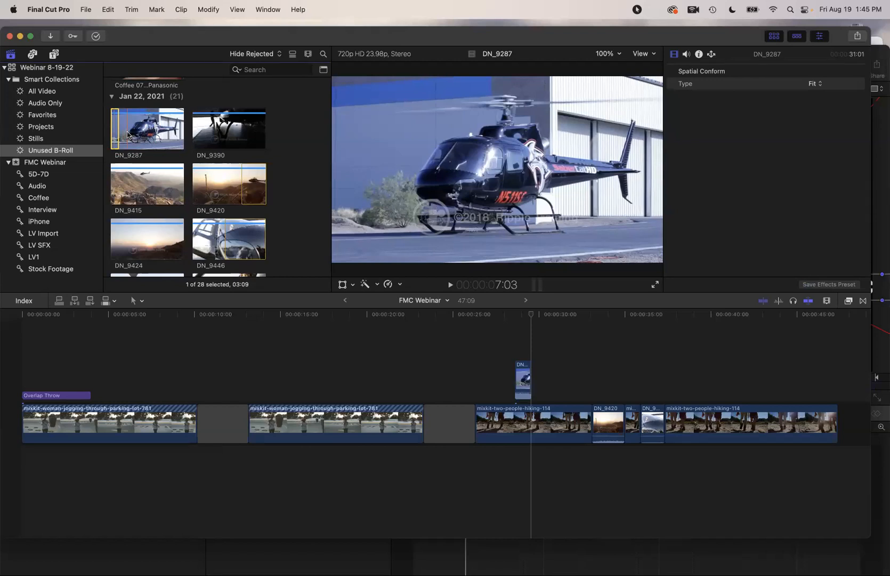
{"action": "key", "text": "shift+super+i"}
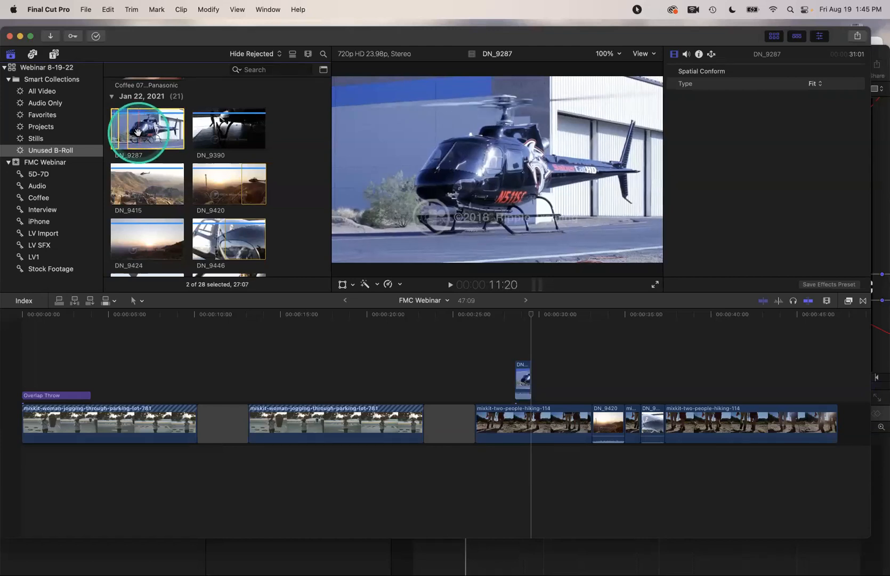
{"action": "key", "text": "shift+super+o"}
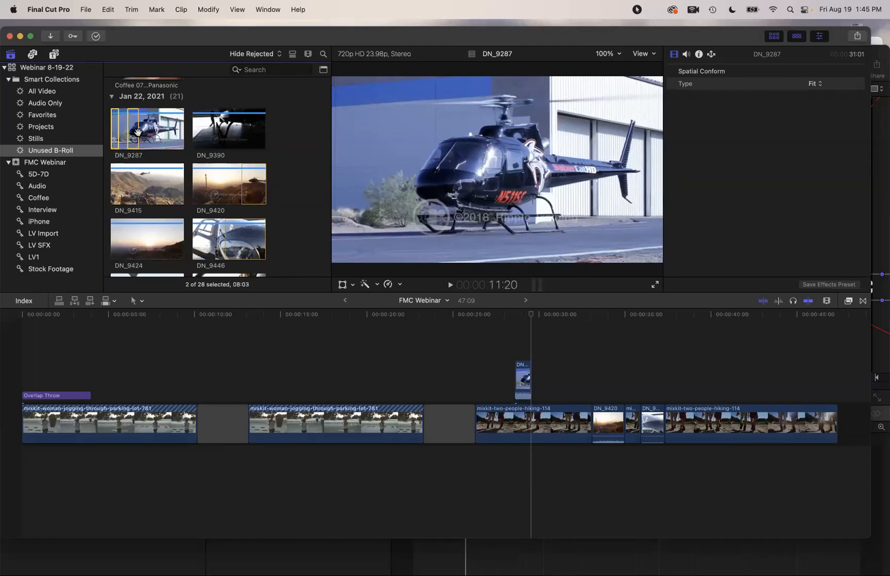
{"action": "left_click", "coordinate": [151, 135]}
{"action": "key", "text": "shift+super+i"}
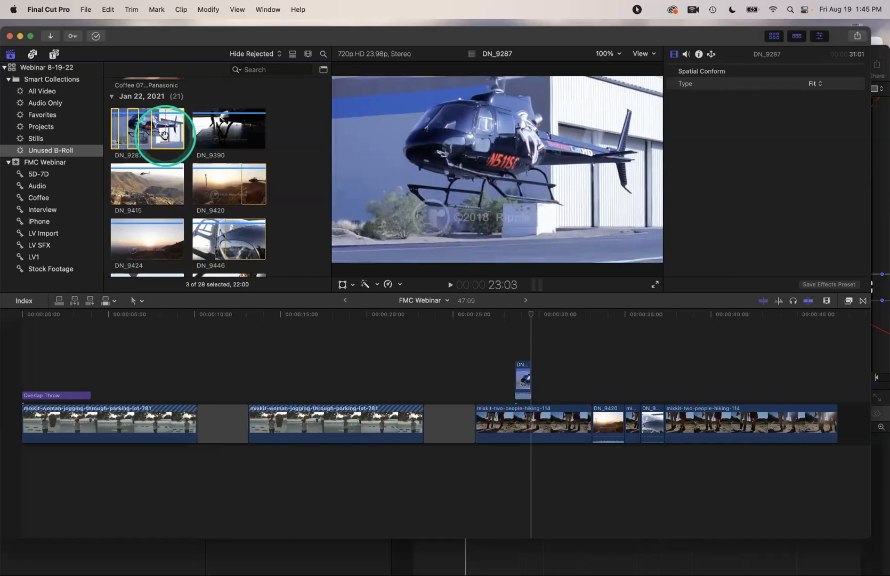
{"action": "key", "text": "shift+super+o"}
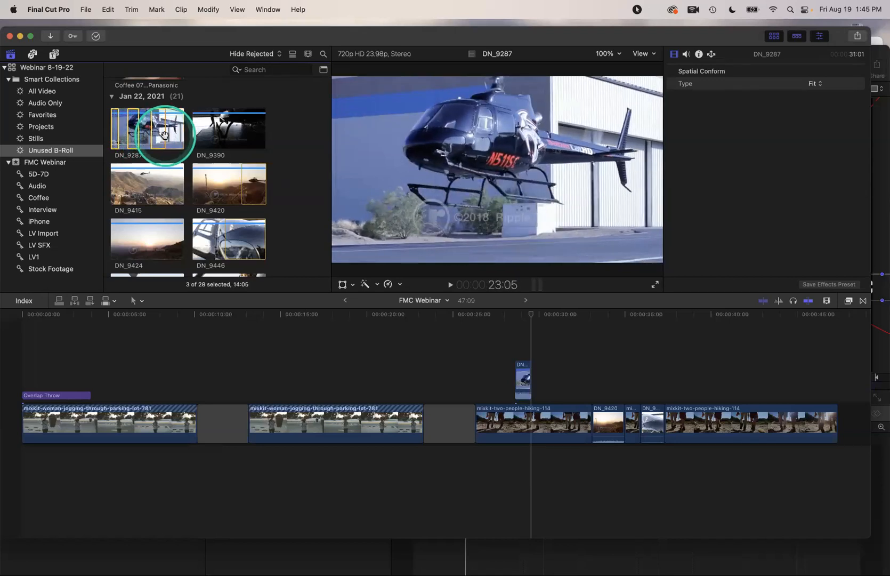
{"action": "key", "text": "q"}
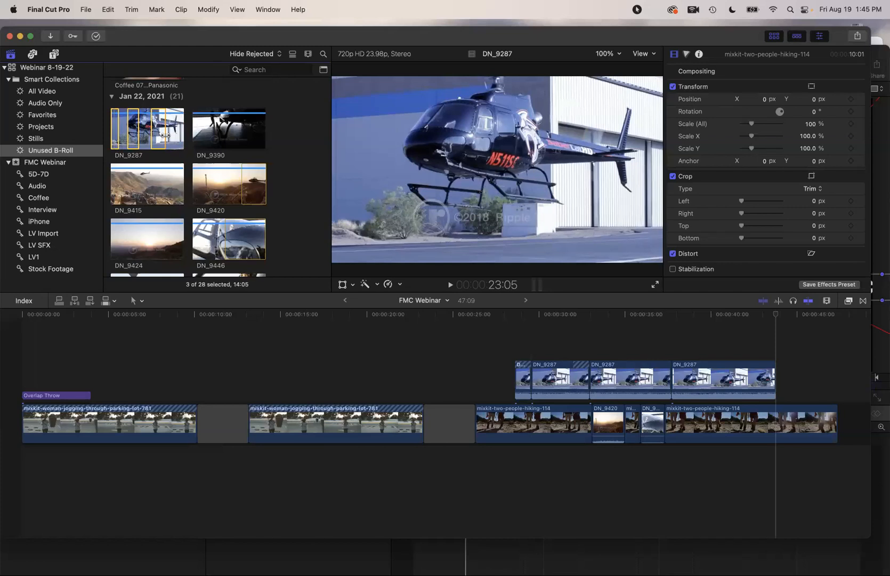
Append the three DN_9287 helicopter ranges to the storyline end and fit the 58:00 project in view
{"action": "key", "text": "e"}
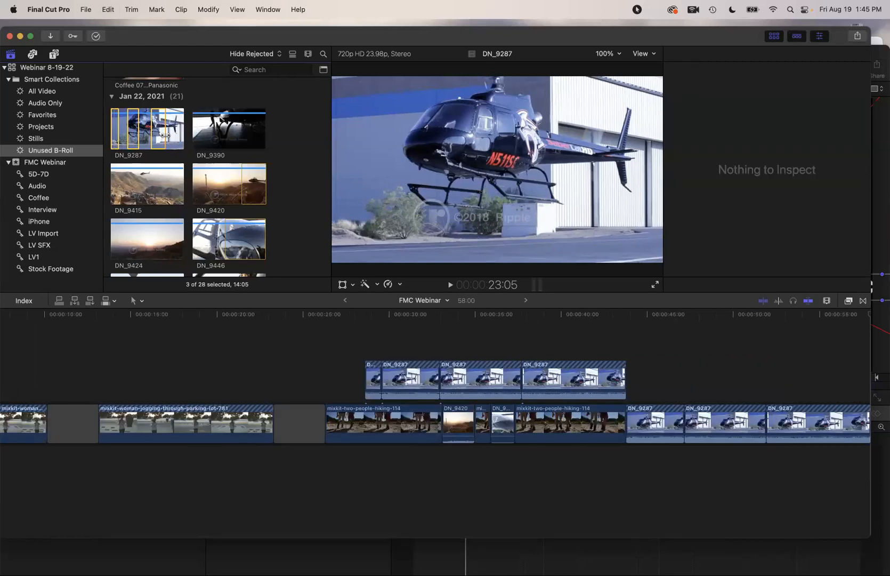
{"action": "left_click", "coordinate": [303, 312]}
{"action": "left_click", "coordinate": [390, 341]}
{"action": "left_click", "coordinate": [591, 415]}
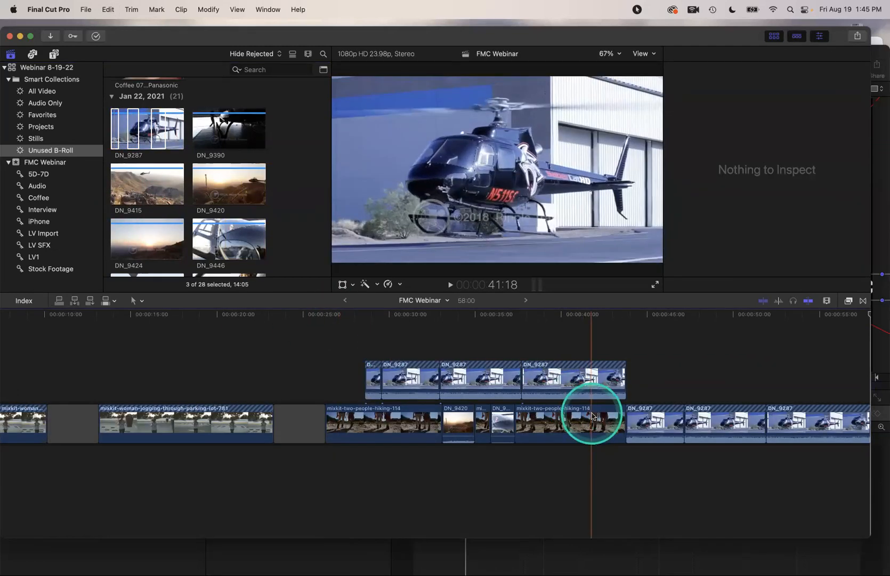
{"action": "key", "text": "shift+z"}
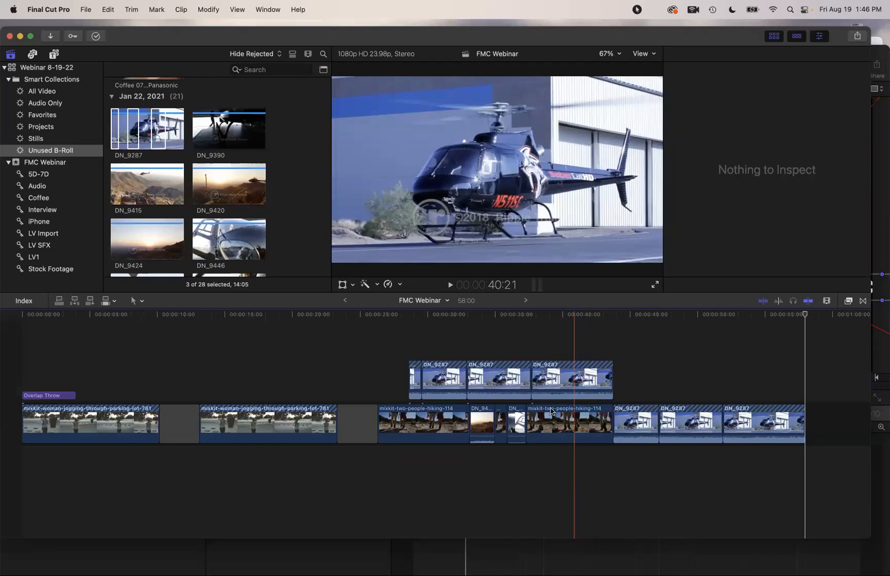
{"action": "left_click", "coordinate": [362, 376]}
Return the playhead to the jogging clip and clear the selected ranges in the browser
{"action": "left_click", "coordinate": [279, 374]}
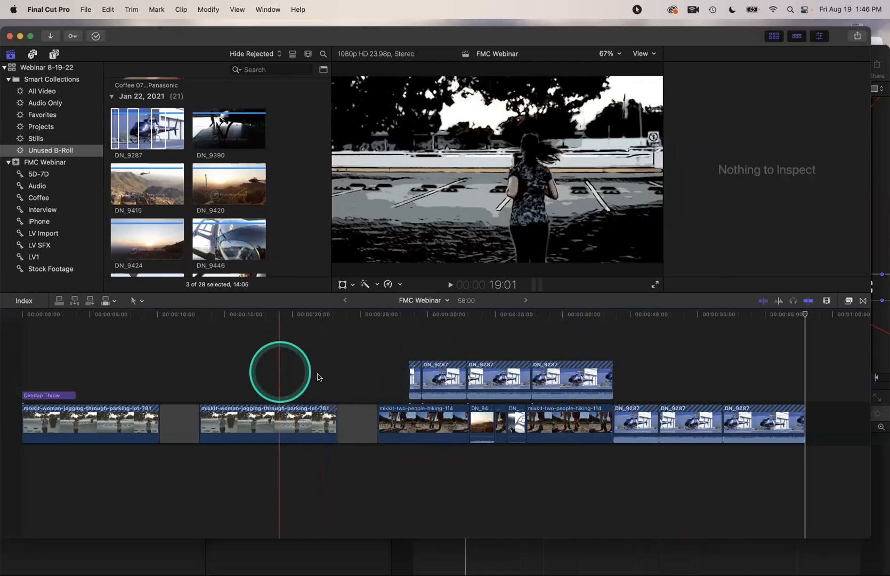
{"action": "left_click", "coordinate": [326, 376]}
{"action": "left_click", "coordinate": [322, 363]}
{"action": "left_click", "coordinate": [272, 209]}
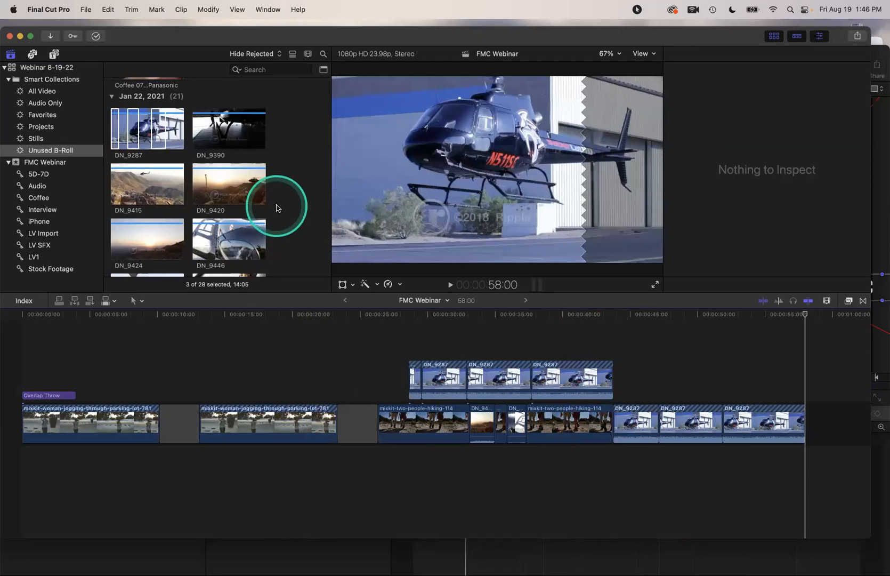
{"action": "left_click", "coordinate": [276, 208]}
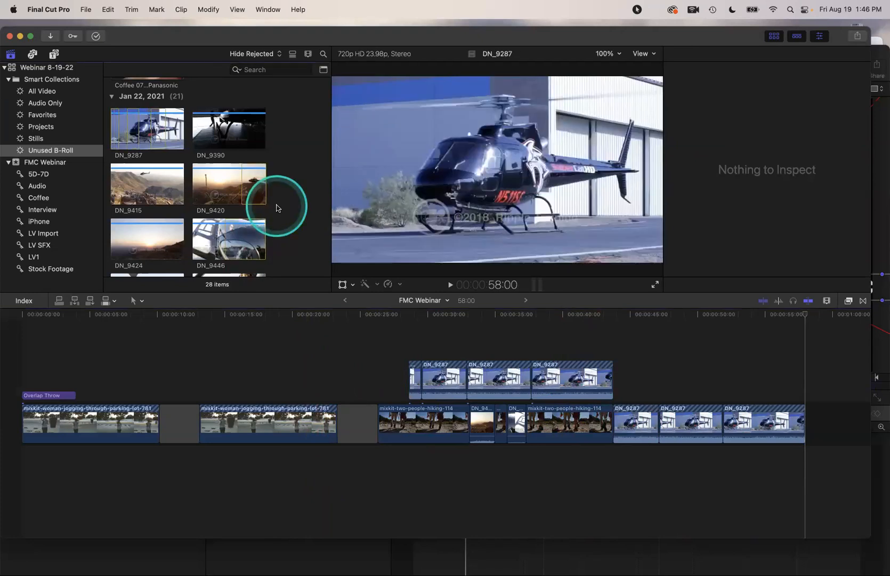
{"action": "key", "text": "super+a"}
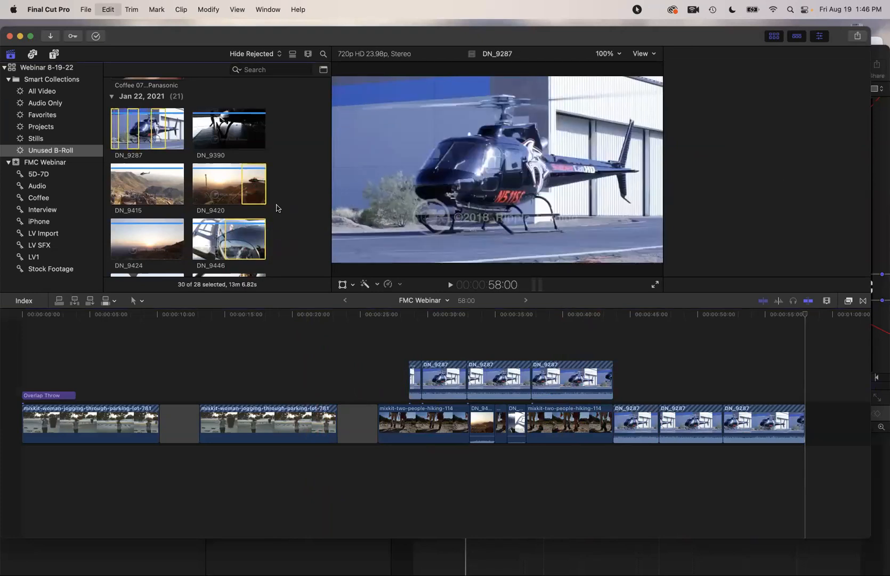
{"action": "key", "text": "shift+super+a"}
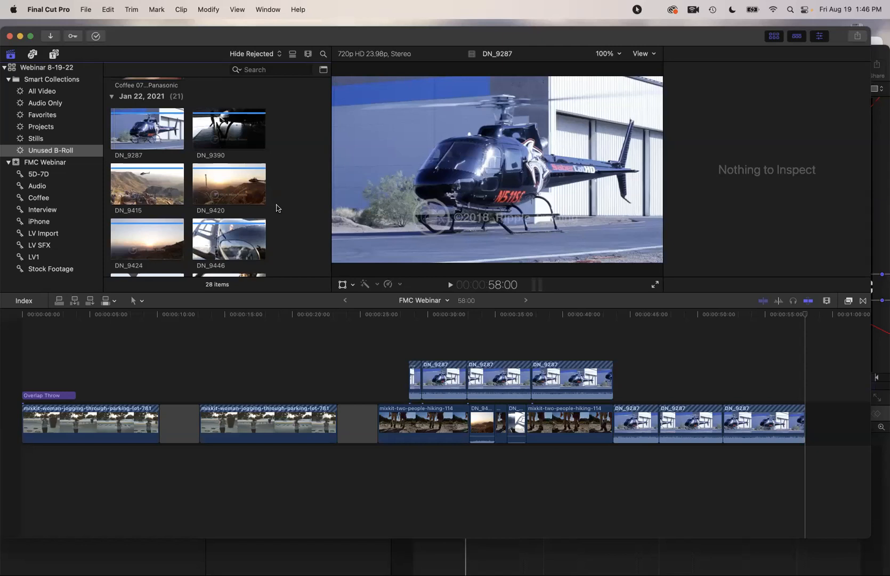
Connect the DN_9420 sunset helicopter clip above the storyline near the project end
{"action": "left_click", "coordinate": [218, 176]}
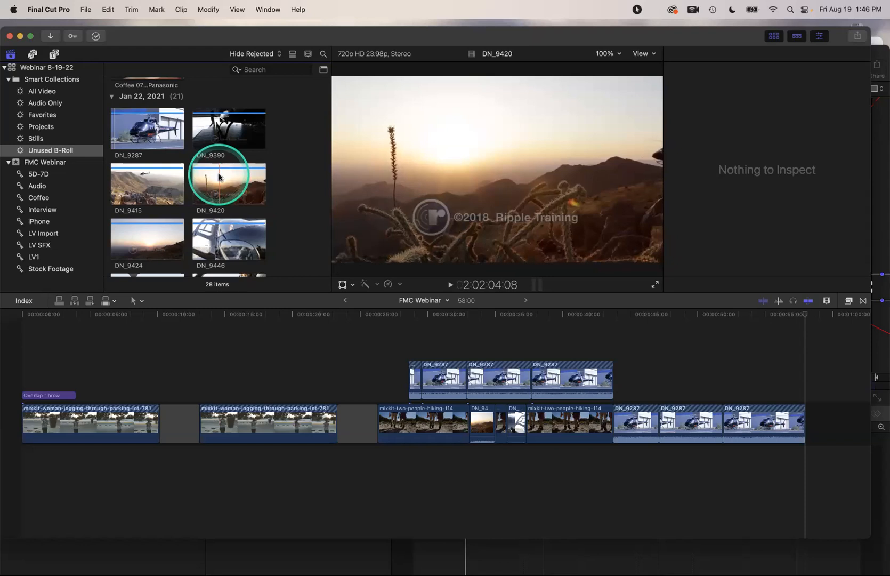
{"action": "left_click_drag", "start_coordinate": [755, 317], "coordinate": [676, 317]}
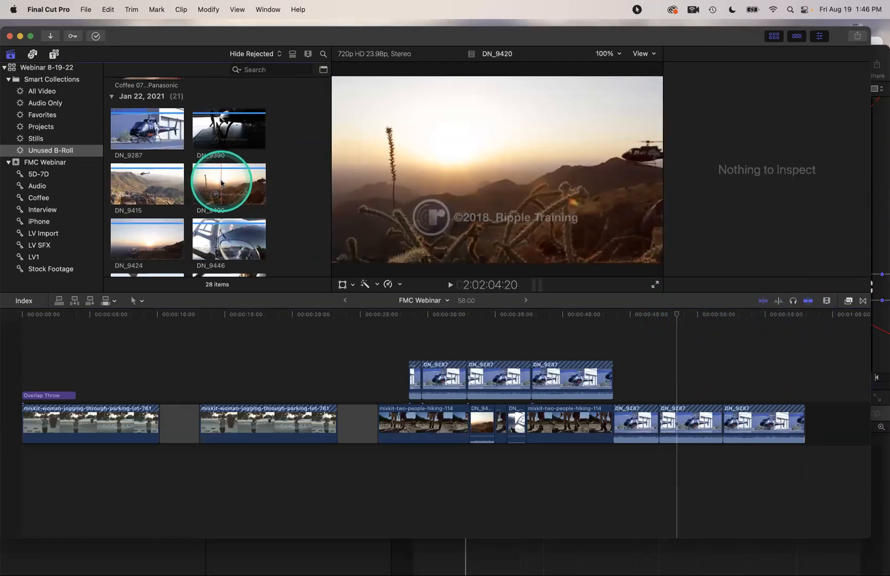
{"action": "key", "text": "q"}
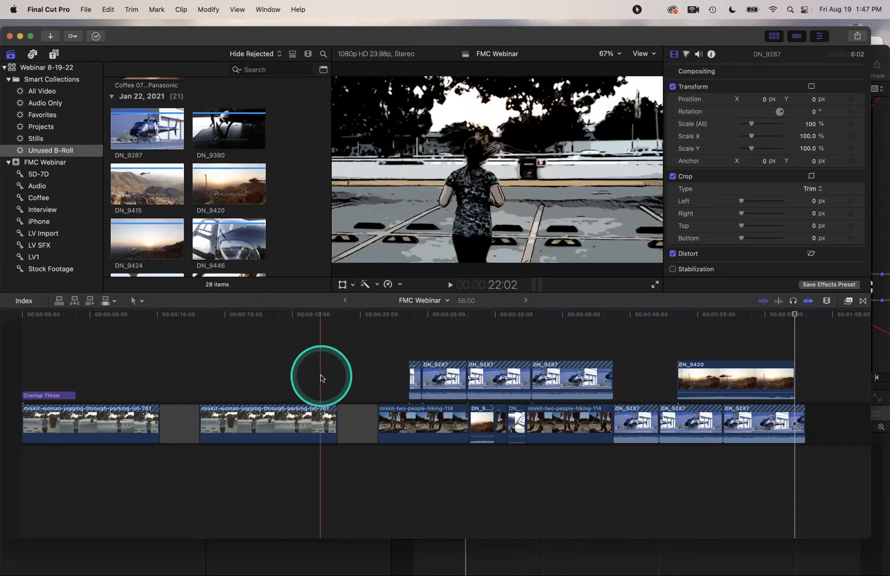
Combine all timeline clips into one compound clip named 'Adjustment Layer' and scrub through it
{"action": "key", "text": "super+a"}
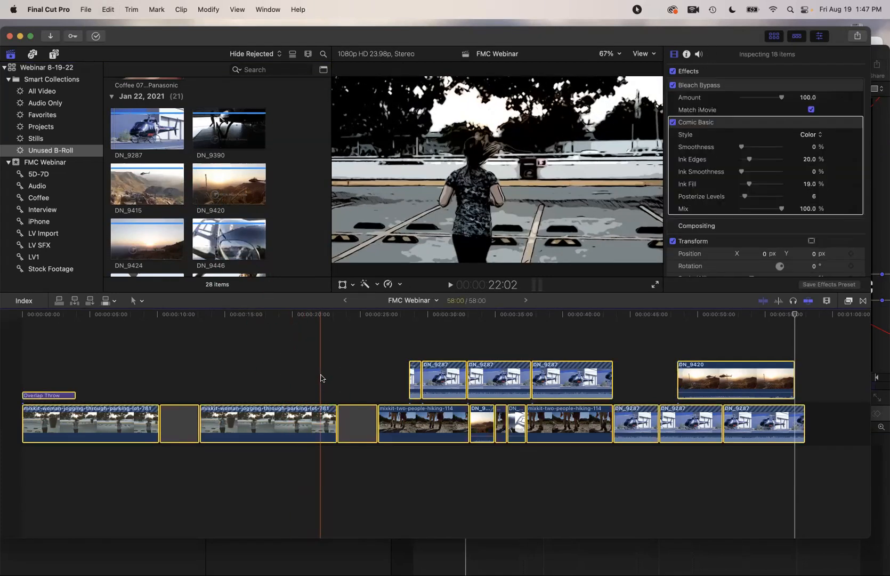
{"action": "right_click", "coordinate": [313, 377]}
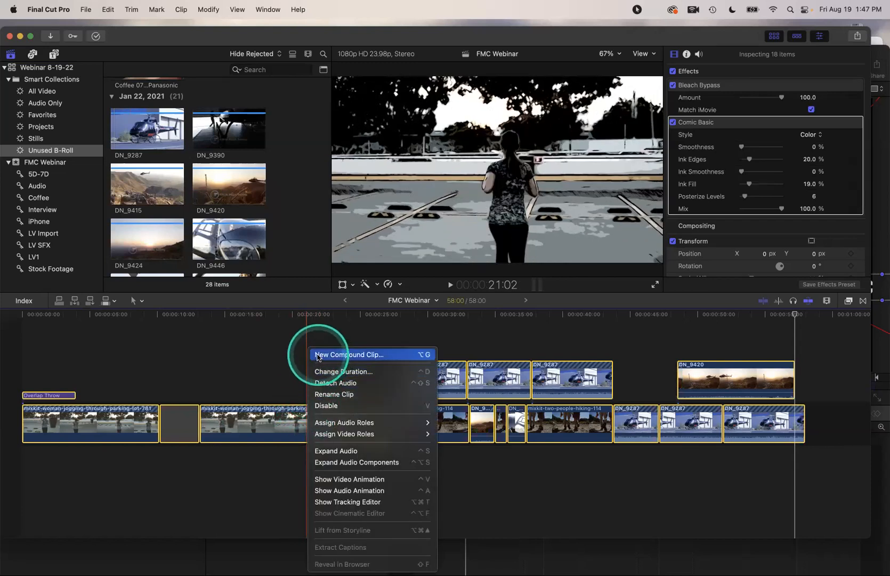
{"action": "left_click", "coordinate": [317, 355]}
{"action": "type", "text": "Adjustment Layer"}
{"action": "key", "text": "Return"}
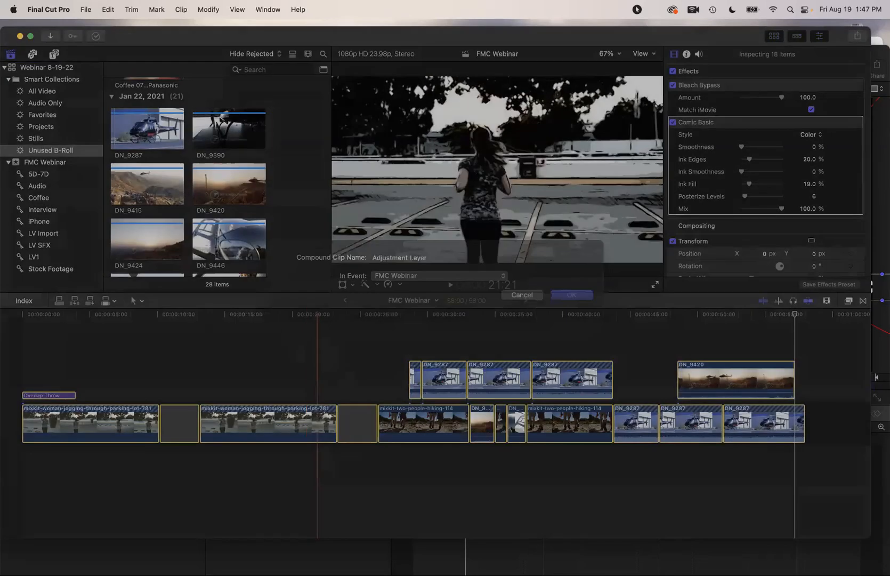
{"action": "left_click", "coordinate": [314, 368]}
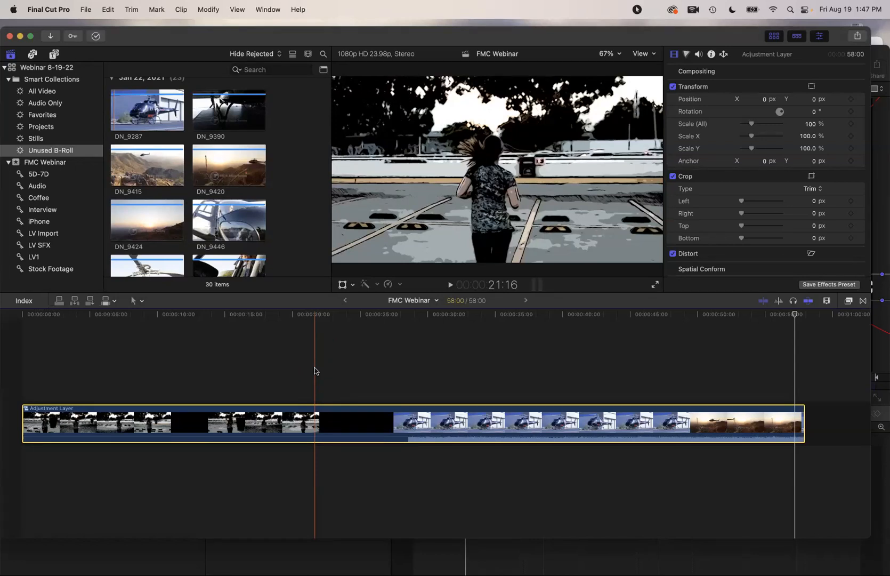
{"action": "left_click_drag", "start_coordinate": [315, 367], "coordinate": [406, 400]}
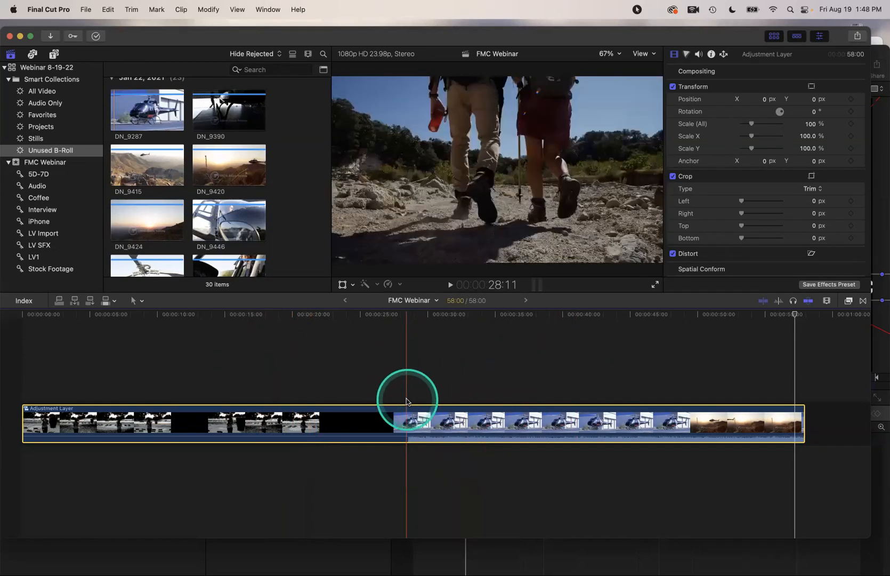
{"action": "left_click_drag", "start_coordinate": [406, 401], "coordinate": [406, 401]}
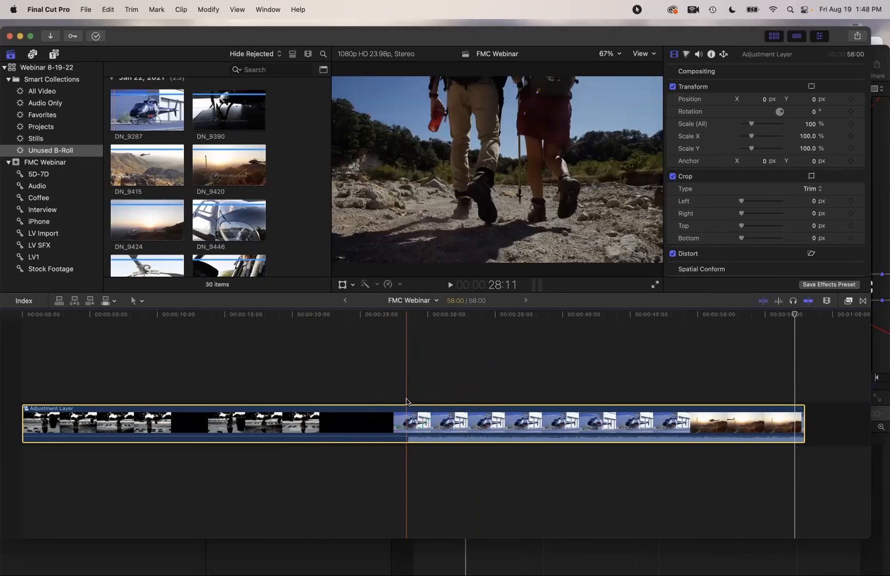
Look inside the Adjustment Layer clip, then return to the FMC Webinar timeline at 48:02
{"action": "double_click", "coordinate": [414, 418]}
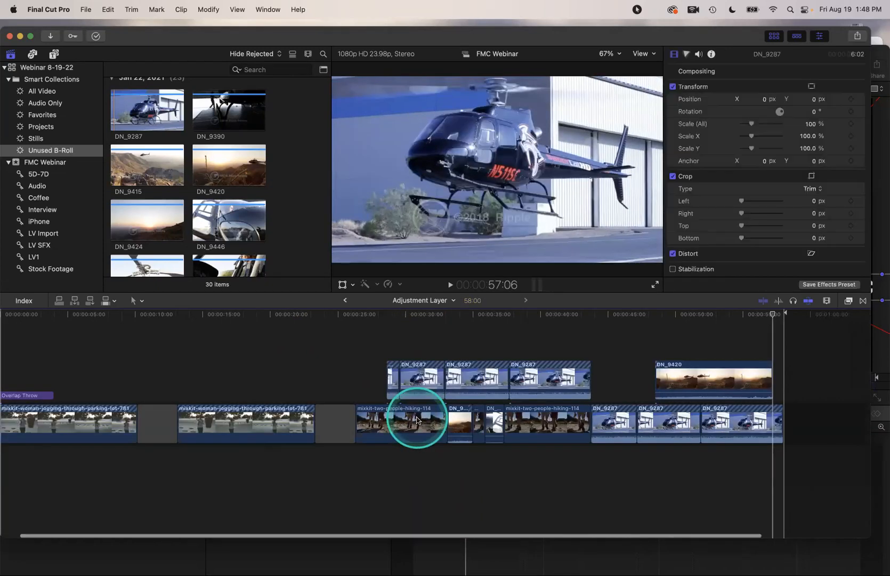
{"action": "left_click_drag", "start_coordinate": [417, 420], "coordinate": [364, 342]}
{"action": "left_click", "coordinate": [345, 300]}
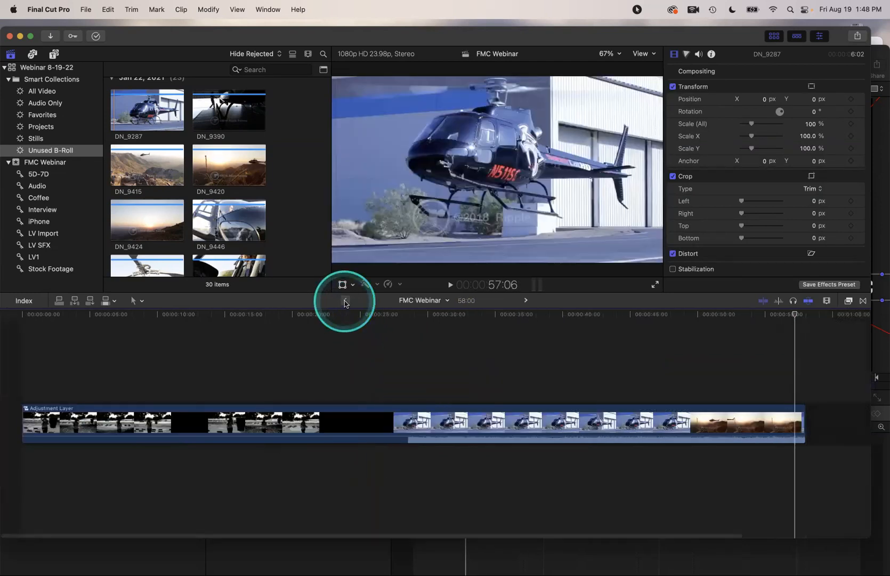
{"action": "left_click", "coordinate": [406, 377]}
{"action": "left_click_drag", "start_coordinate": [784, 314], "coordinate": [672, 314]}
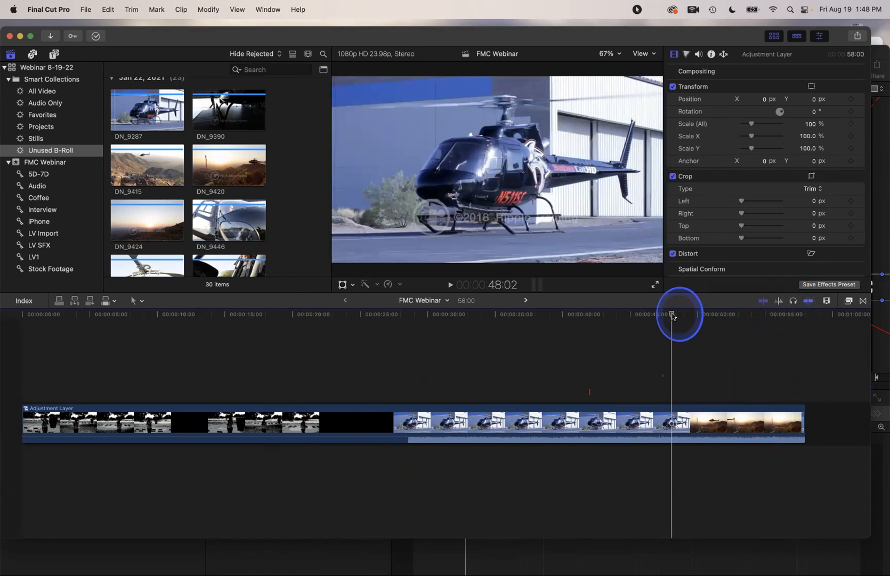
Apply the '50s' search result 50s TV effect to the Adjustment Layer, then delete it
{"action": "left_click", "coordinate": [849, 301]}
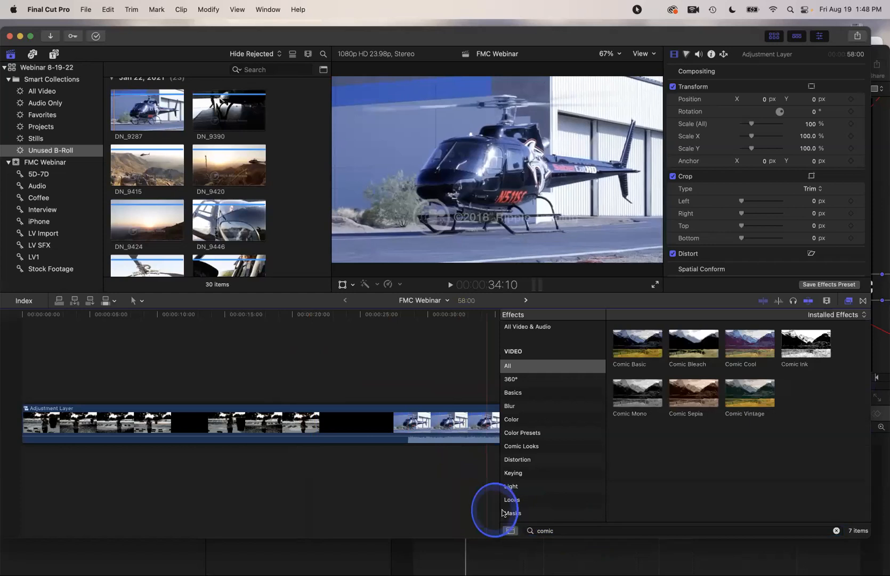
{"action": "left_click", "coordinate": [547, 529]}
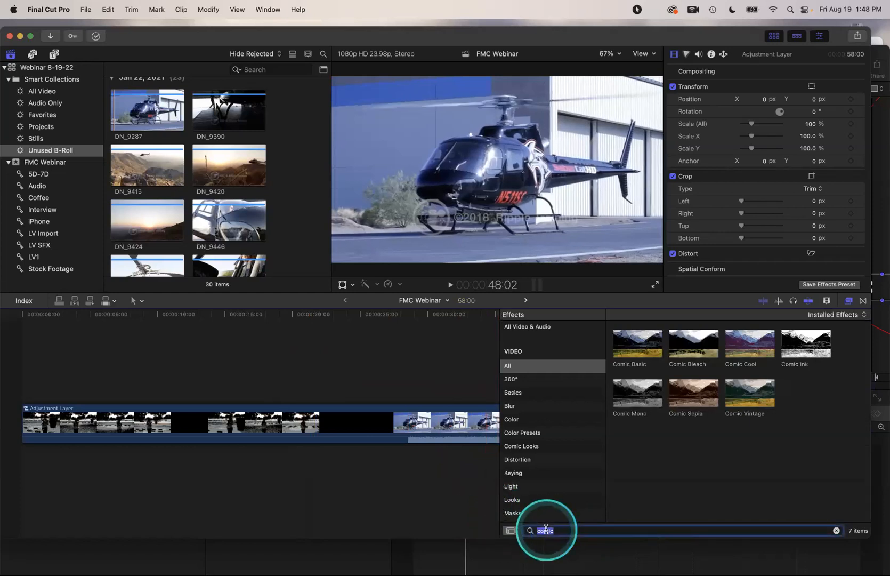
{"action": "type", "text": "50s"}
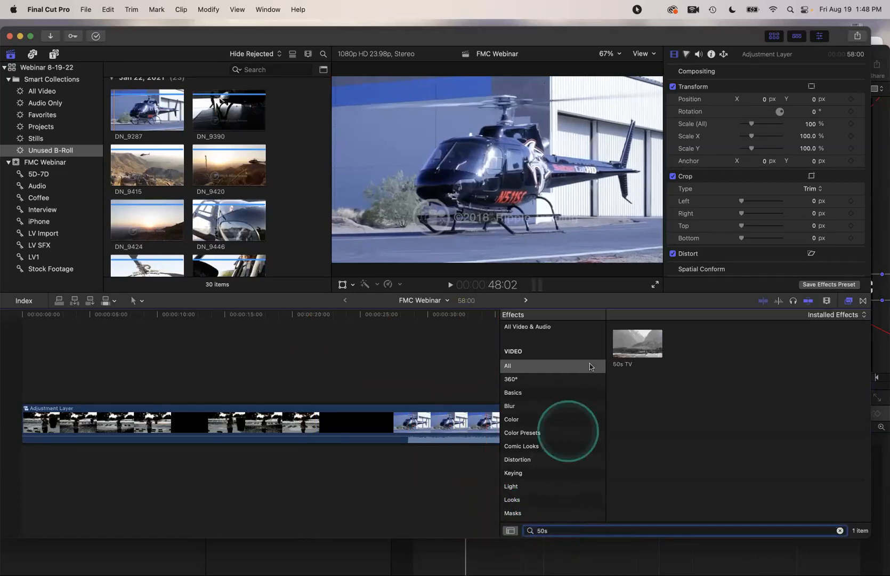
{"action": "left_click_drag", "start_coordinate": [630, 344], "coordinate": [339, 411]}
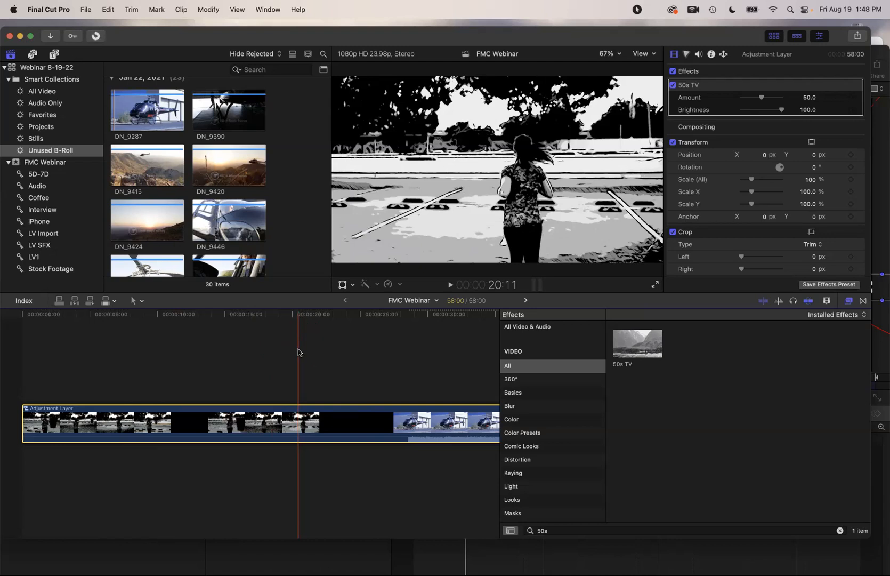
{"action": "key", "text": "Delete"}
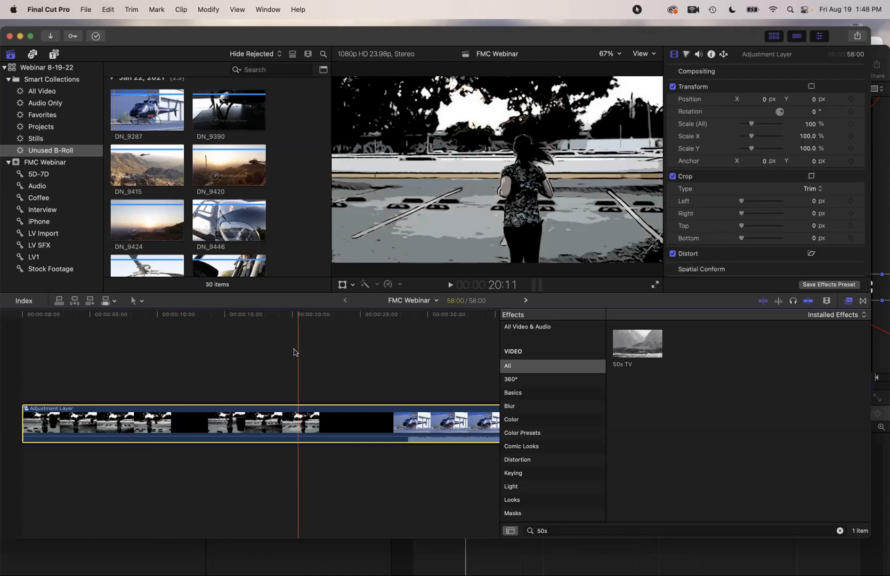
Park the playhead at 17:04 and select the Adjustment Layer clip
{"action": "left_click", "coordinate": [255, 368]}
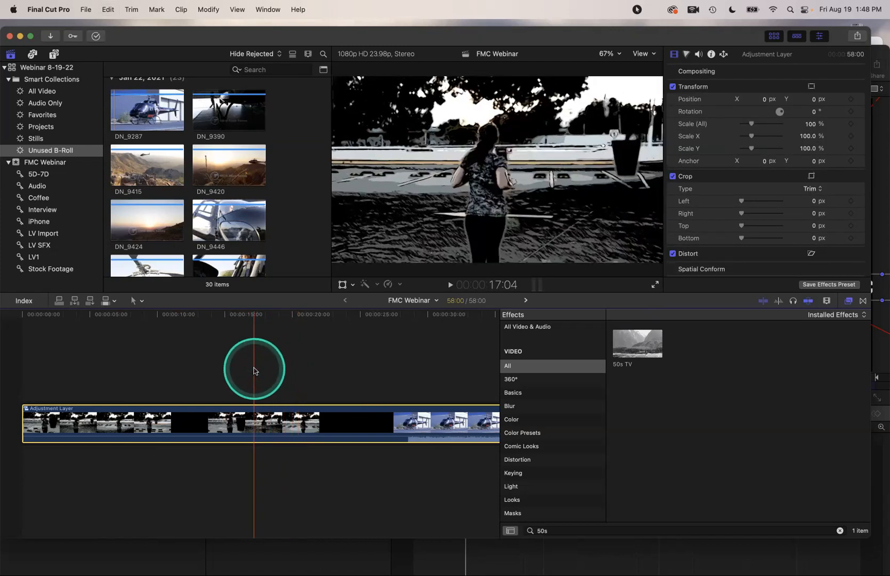
{"action": "left_click", "coordinate": [256, 415]}
{"action": "left_click", "coordinate": [257, 414]}
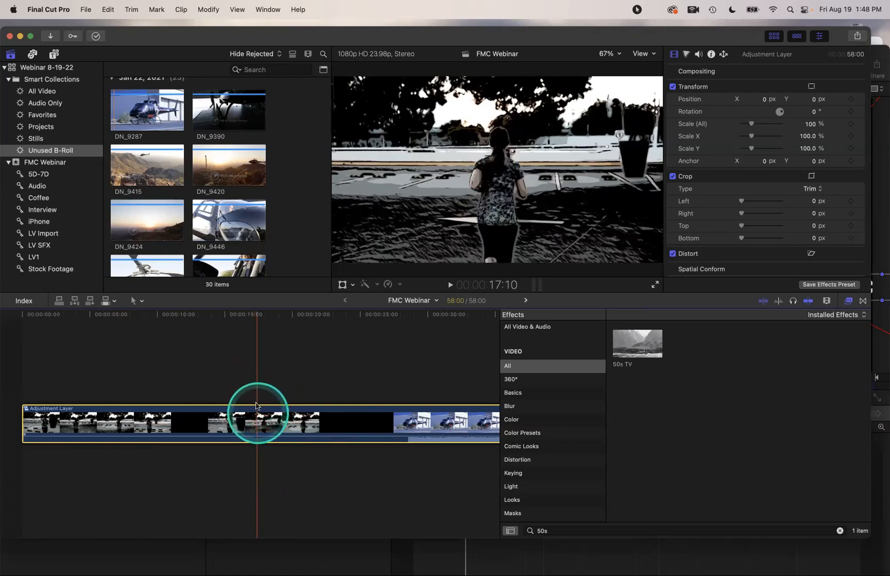
Break Apart Clip Items on the Adjustment Layer, fit the timeline at 15:21, and switch to Motion
{"action": "left_click", "coordinate": [182, 9]}
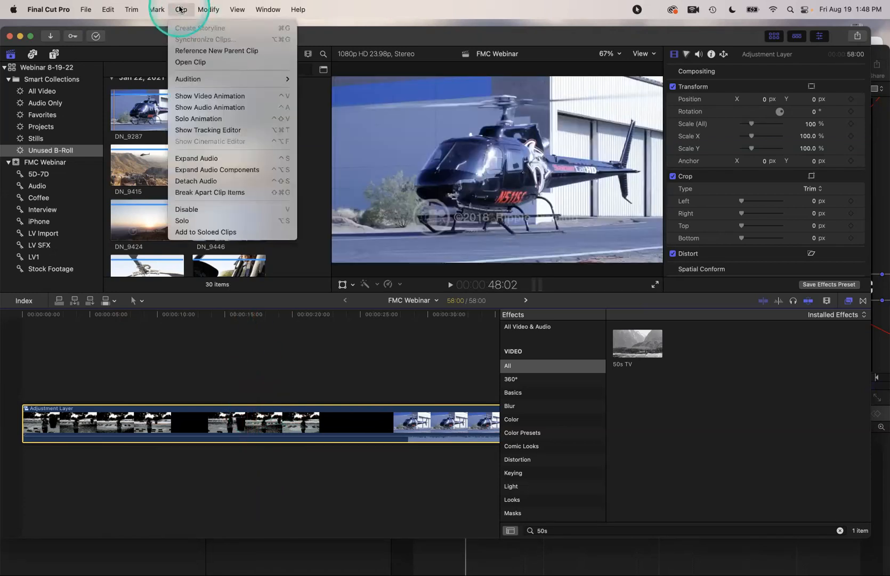
{"action": "left_click", "coordinate": [212, 192]}
{"action": "left_click", "coordinate": [237, 348]}
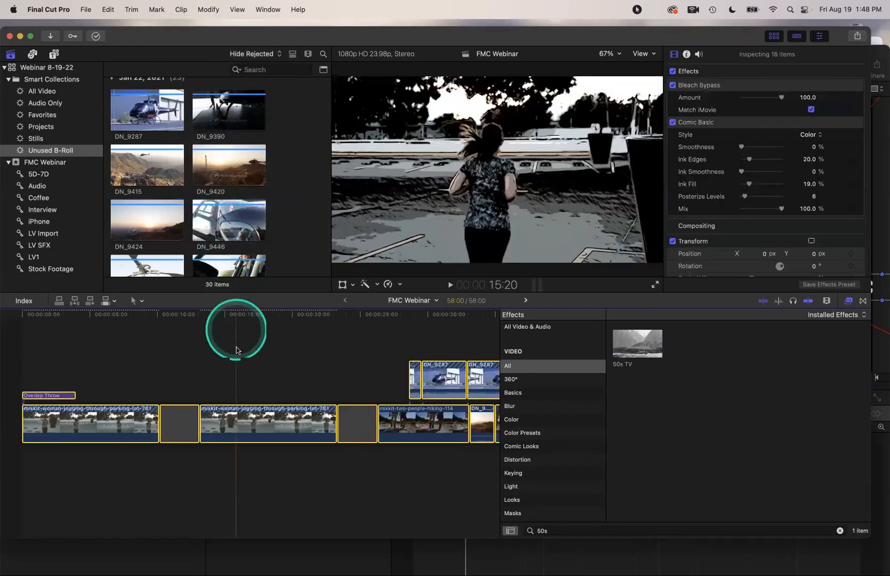
{"action": "key", "text": "shift+z"}
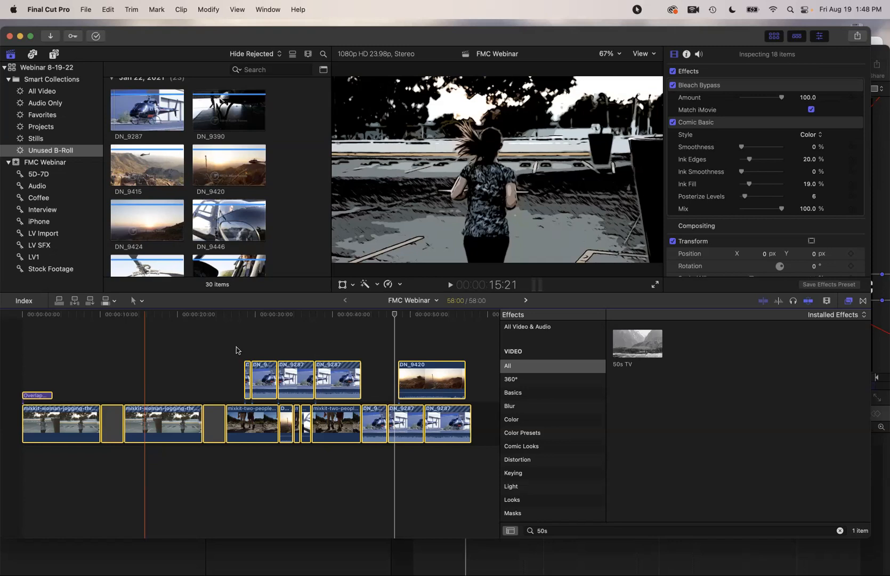
{"action": "key", "text": "super+Tab"}
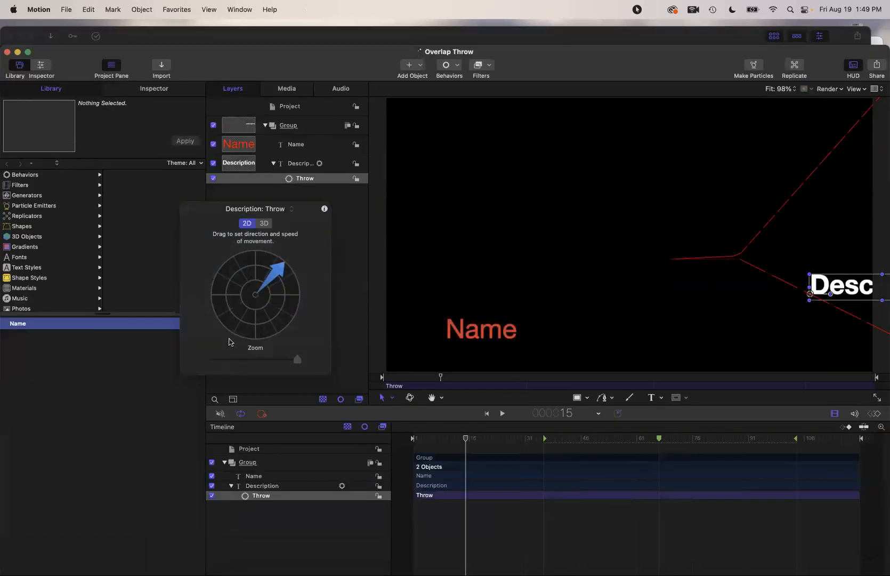
Create a new Final Cut Title project from the Project Browser, dismissing the Throw panel
{"action": "key", "text": "super+n"}
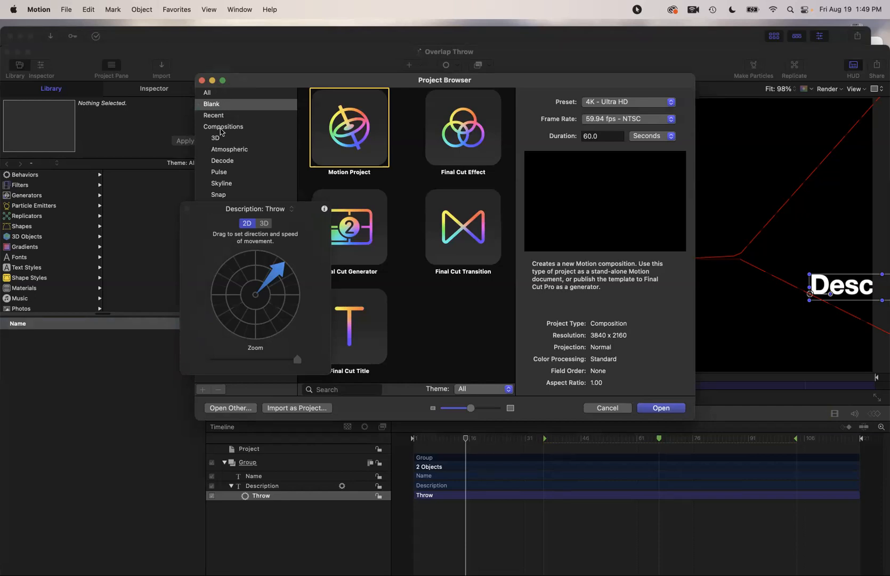
{"action": "left_click", "coordinate": [186, 208]}
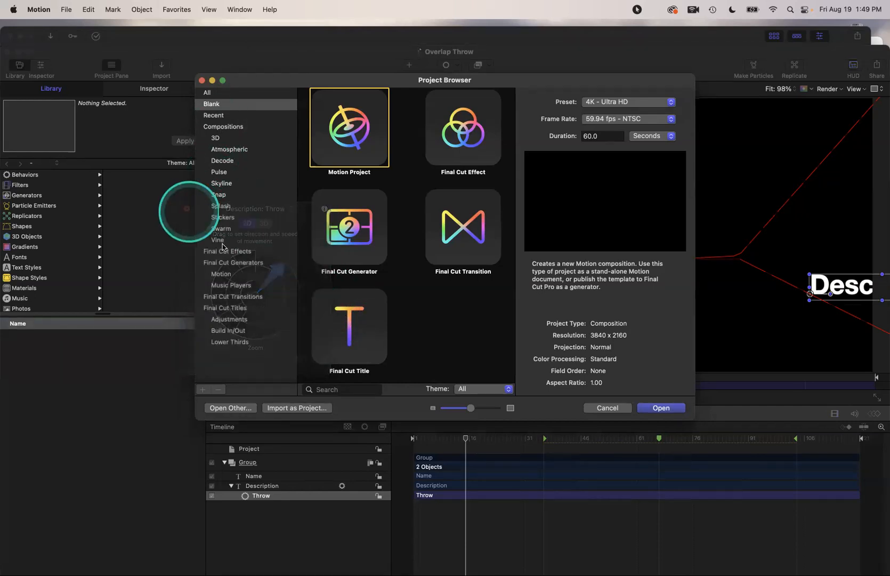
{"action": "left_click", "coordinate": [344, 327]}
{"action": "double_click", "coordinate": [344, 327]}
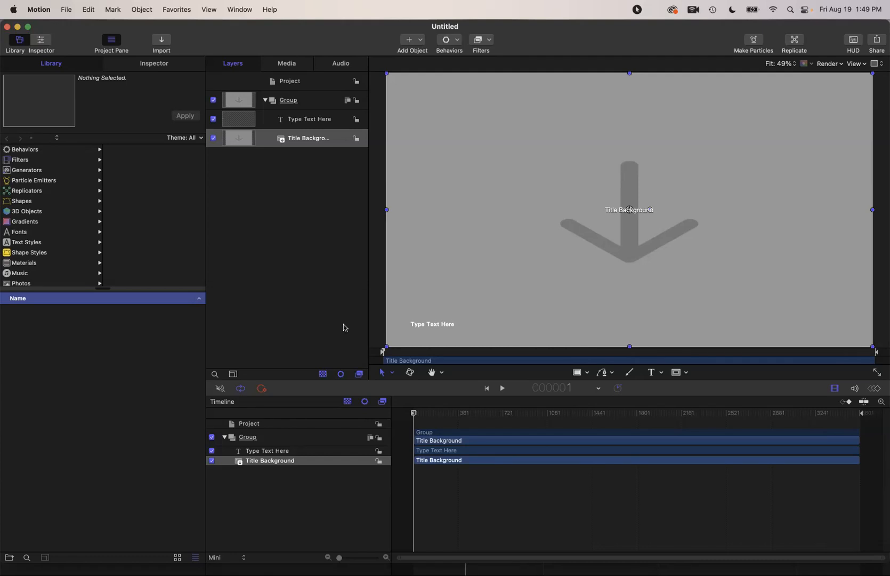
Delete the Type Text Here layer and attempt publishing as 'Adjustment Layer' with preview, cancelling the overwrite
{"action": "left_click", "coordinate": [299, 124]}
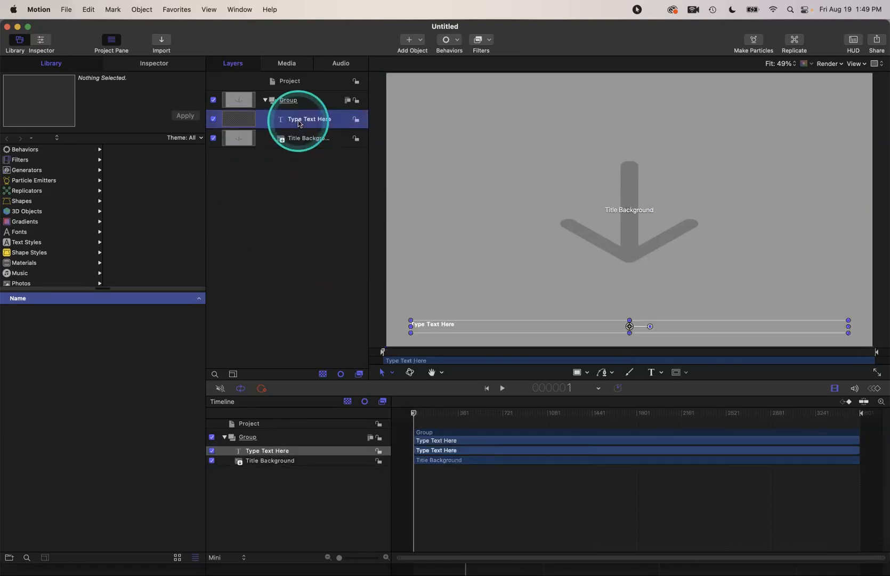
{"action": "key", "text": "Delete"}
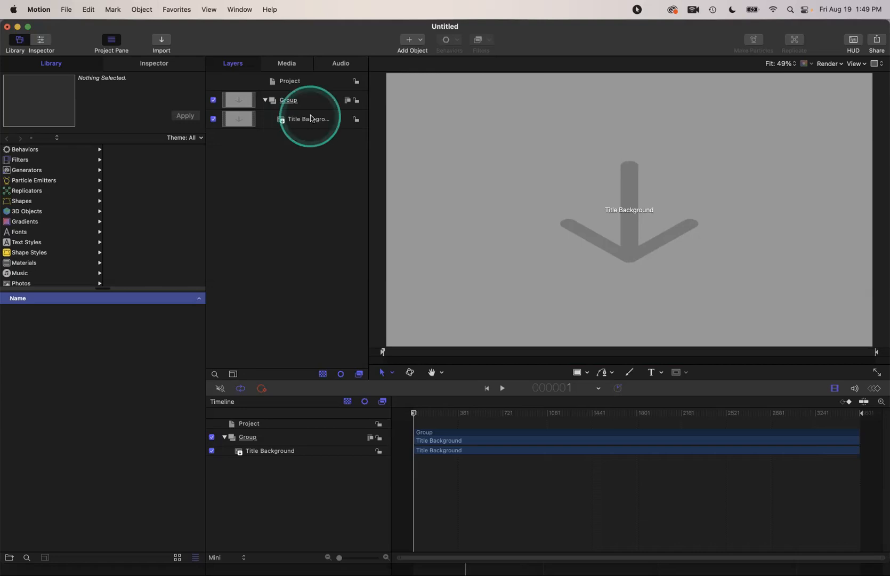
{"action": "left_click", "coordinate": [67, 9]}
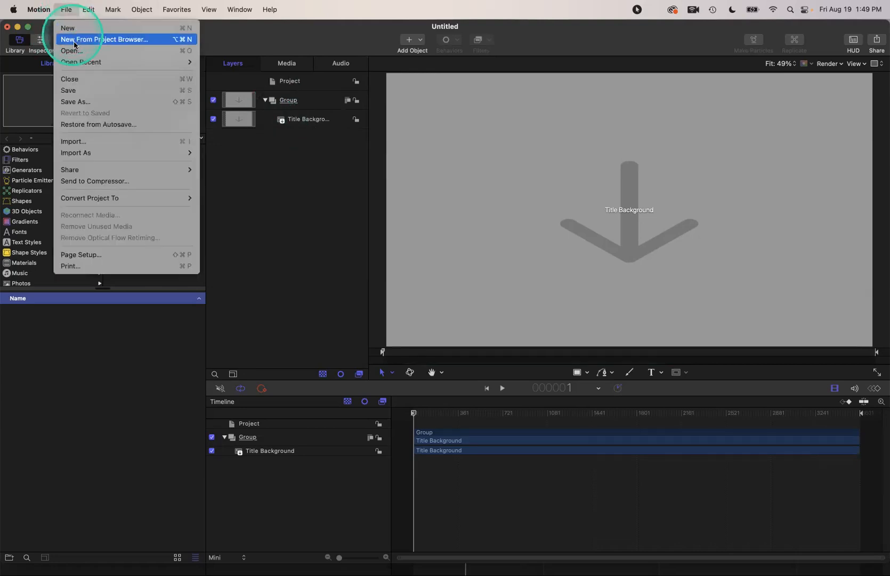
{"action": "left_click", "coordinate": [78, 101]}
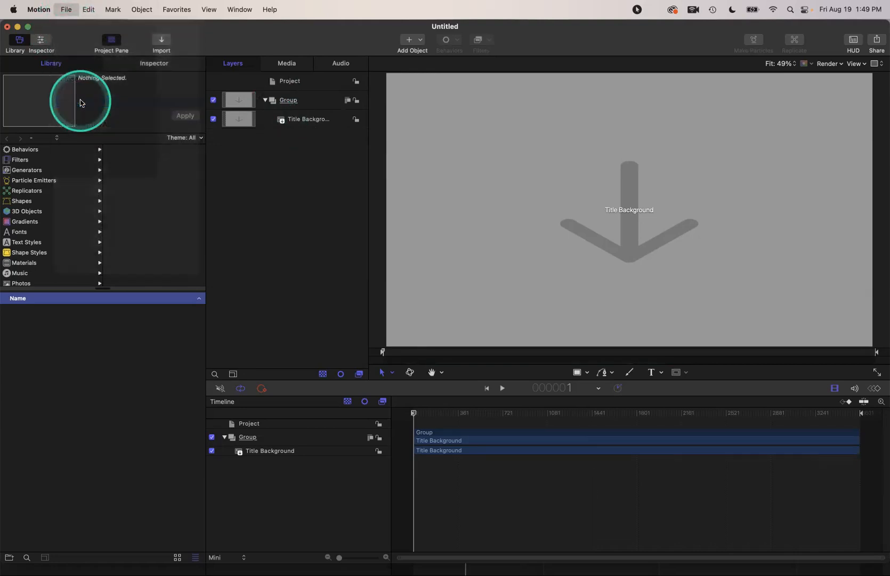
{"action": "type", "text": "A"}
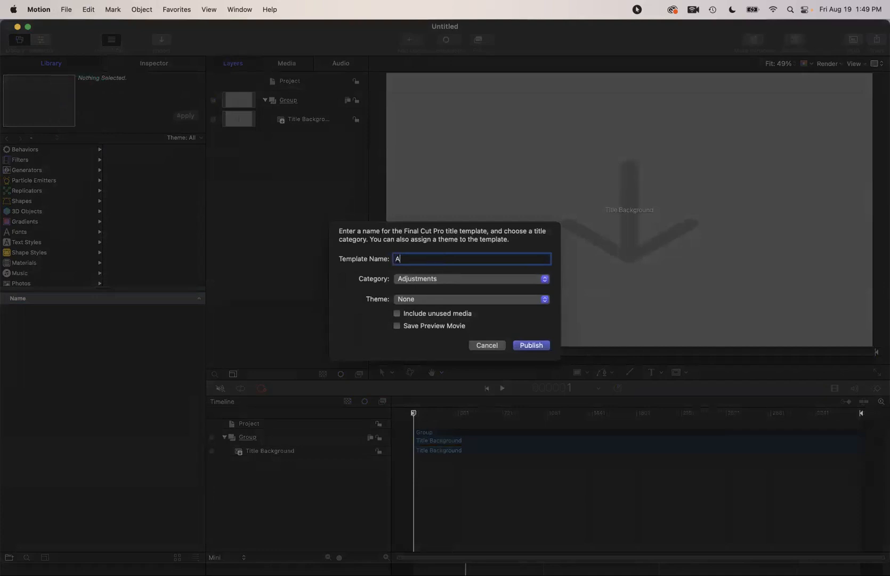
{"action": "type", "text": "djustment Layer"}
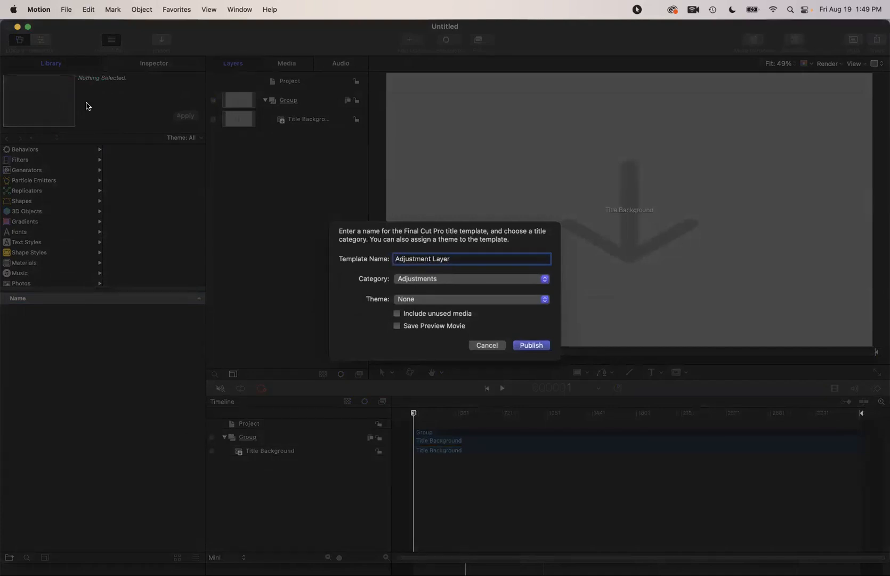
{"action": "left_click", "coordinate": [397, 325]}
{"action": "left_click", "coordinate": [531, 345]}
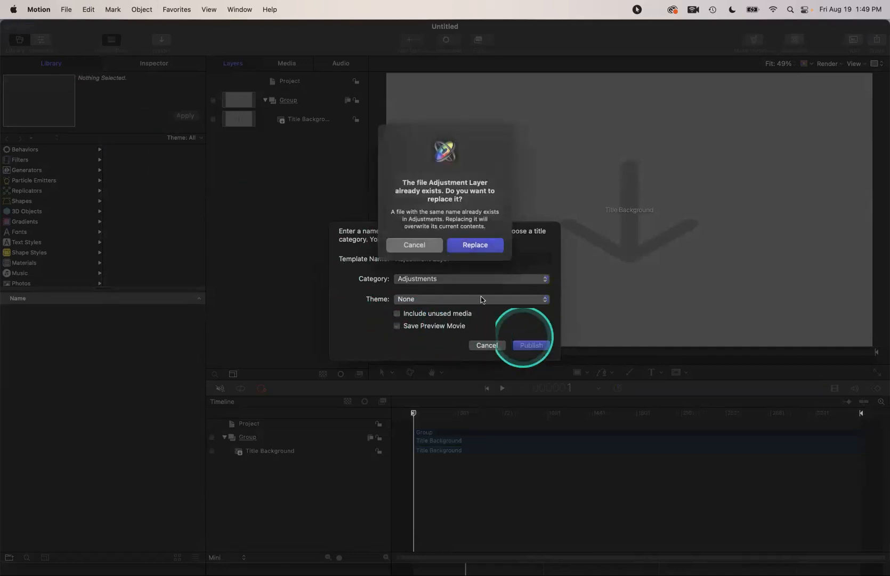
{"action": "left_click", "coordinate": [414, 245]}
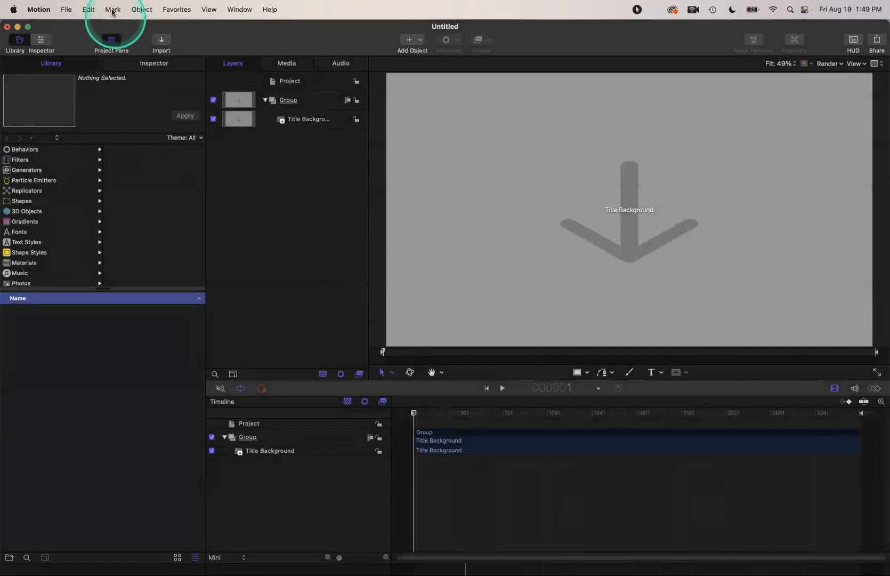
Publish the title template as 'Adjustment 2' and return to Final Cut Pro
{"action": "left_click", "coordinate": [67, 12]}
{"action": "left_click", "coordinate": [75, 102]}
{"action": "type", "text": "A"}
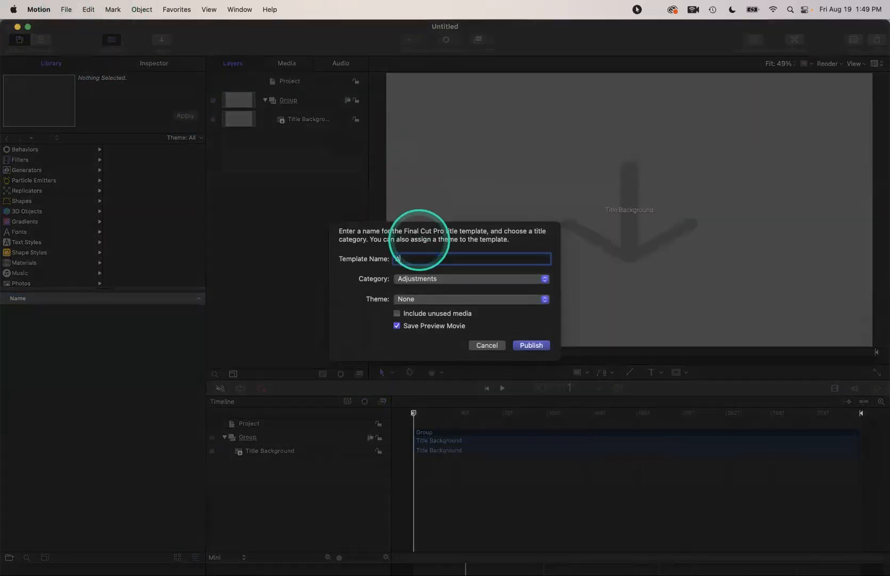
{"action": "type", "text": "djustment 2"}
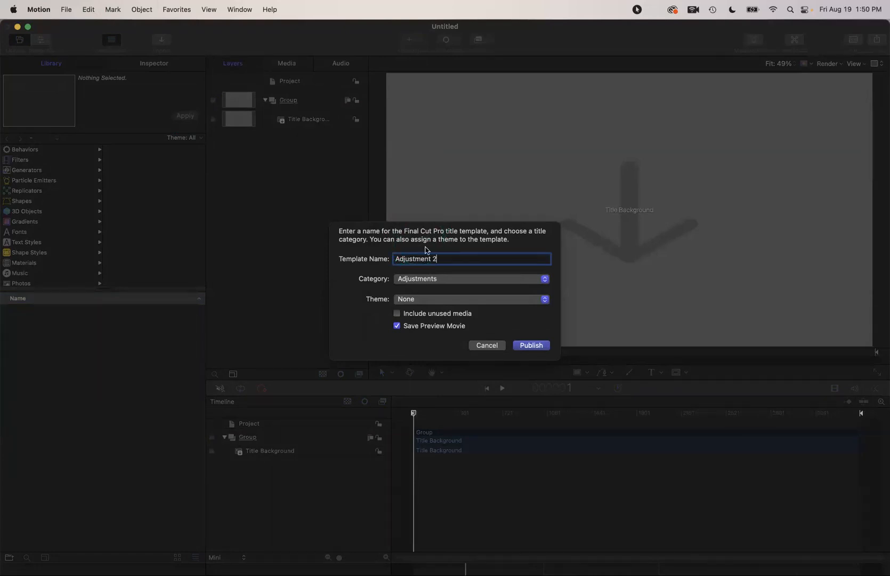
{"action": "left_click", "coordinate": [530, 346]}
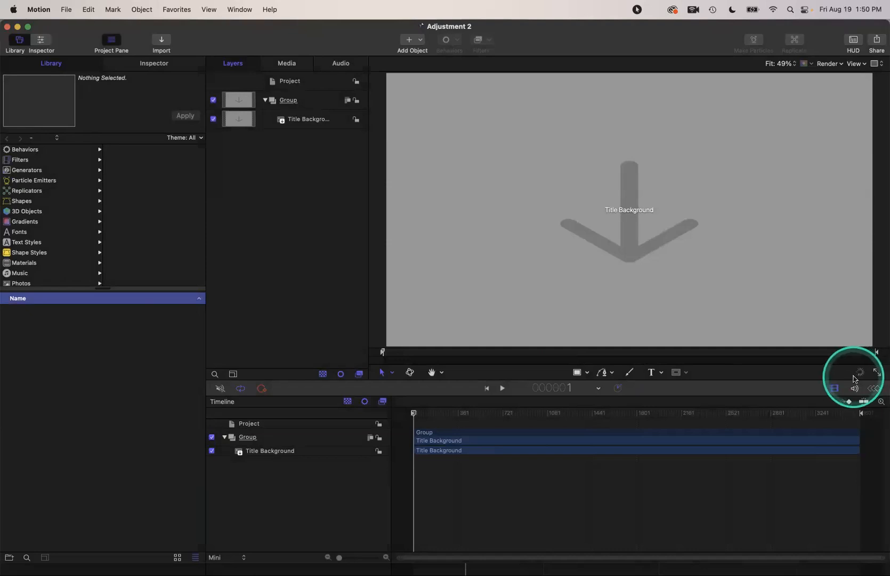
{"action": "key", "text": "super+Tab"}
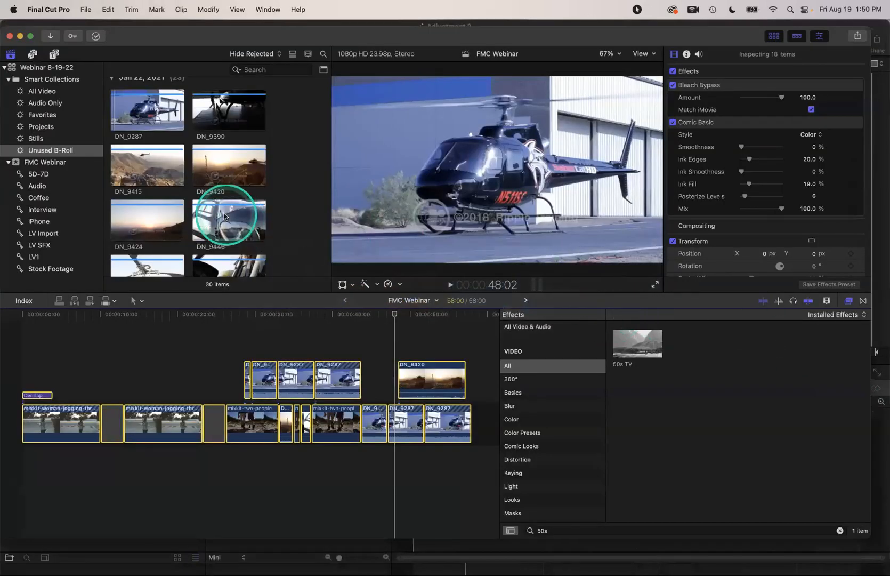
Span the Adjustment 2 title over the whole edit and apply the 50s TV effect to it
{"action": "key", "text": "super+1"}
{"action": "left_click", "coordinate": [55, 57]}
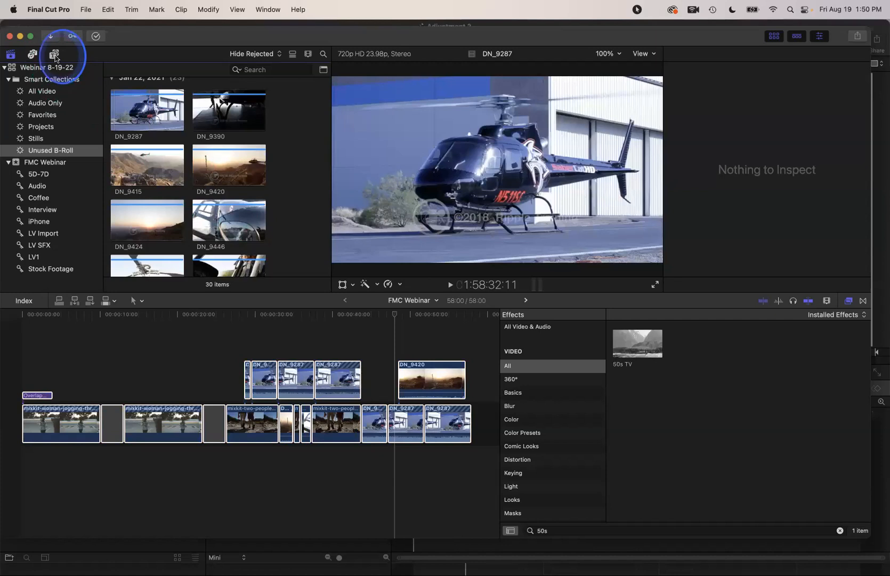
{"action": "left_click", "coordinate": [287, 69]}
{"action": "type", "text": "Adjustment"}
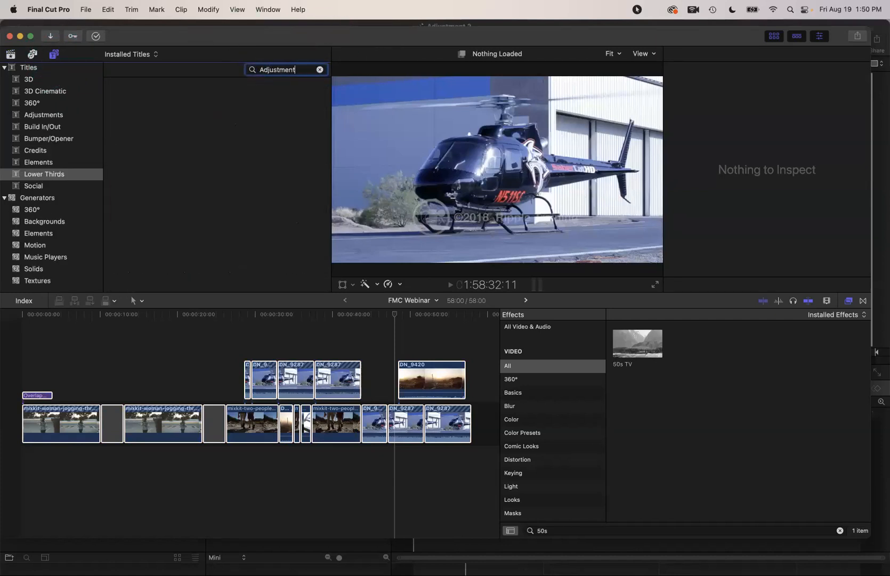
{"action": "left_click", "coordinate": [28, 67]}
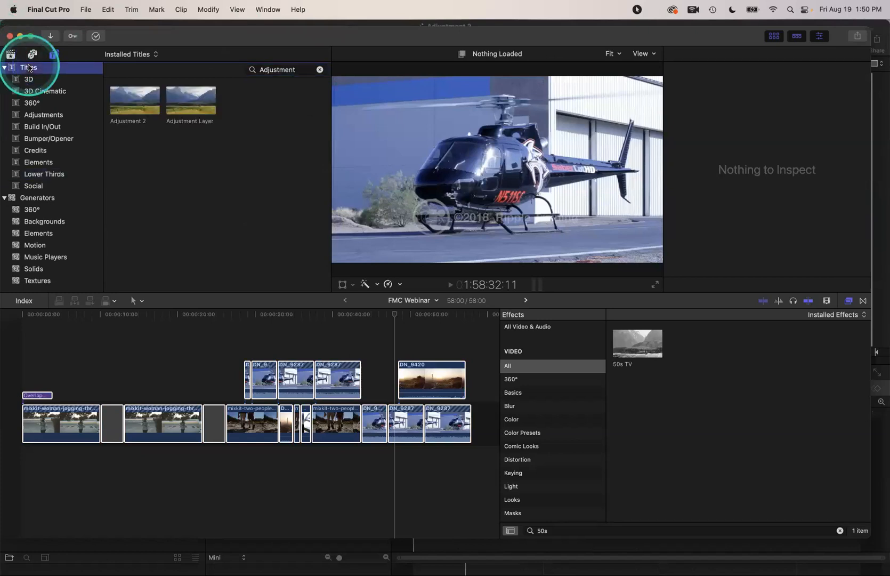
{"action": "left_click", "coordinate": [133, 101]}
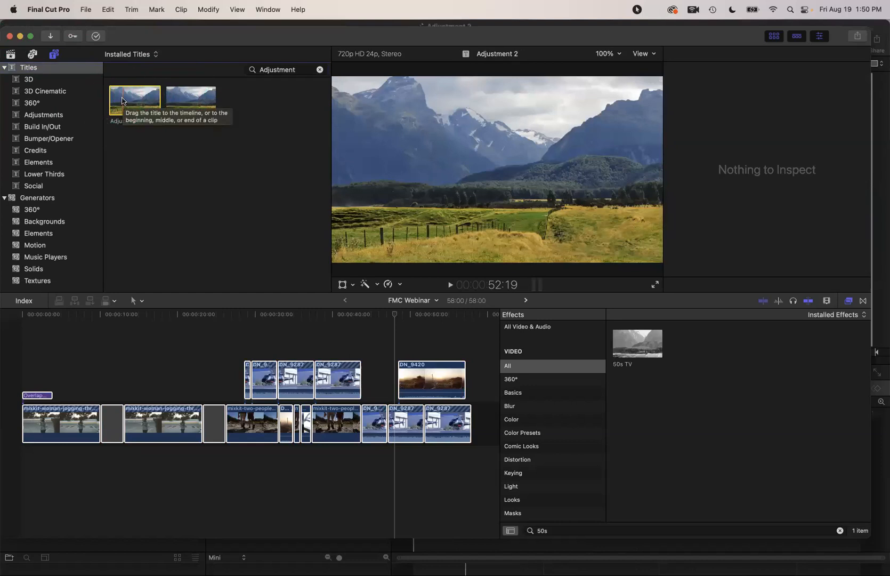
{"action": "left_click_drag", "start_coordinate": [122, 100], "coordinate": [265, 319]}
{"action": "left_click_drag", "start_coordinate": [639, 341], "coordinate": [437, 350]}
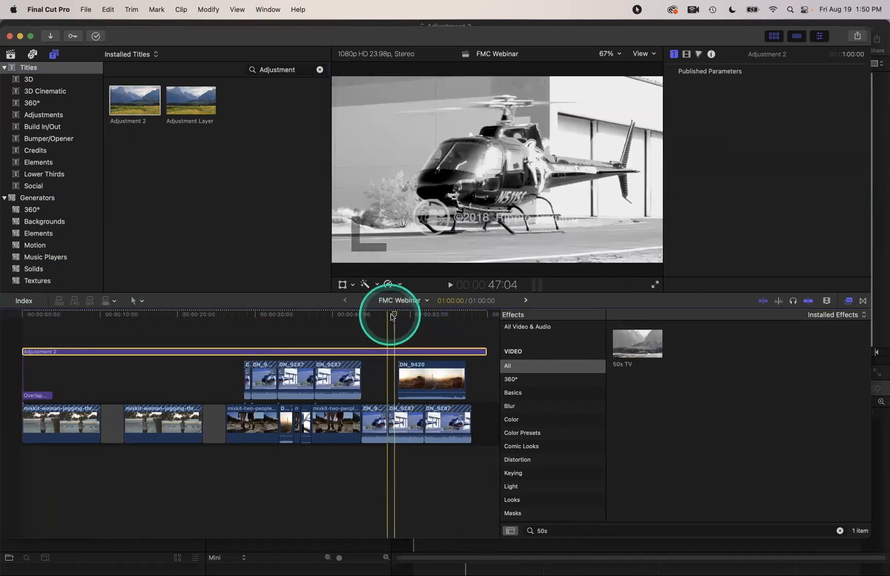
{"action": "left_click_drag", "start_coordinate": [392, 316], "coordinate": [325, 334]}
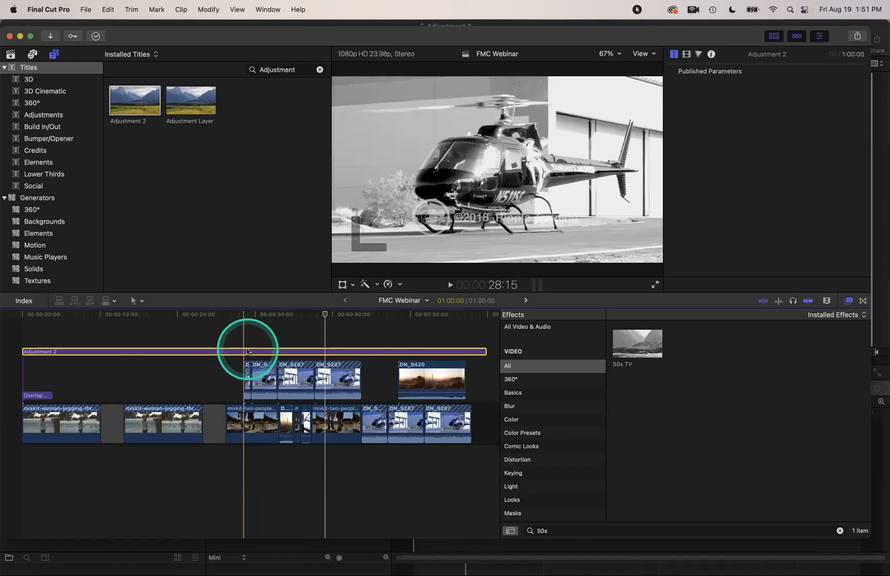
Delete the Adjustment 2 layer, select the woman jogging clip, and zoom the timeline in on it
{"action": "key", "text": "Delete"}
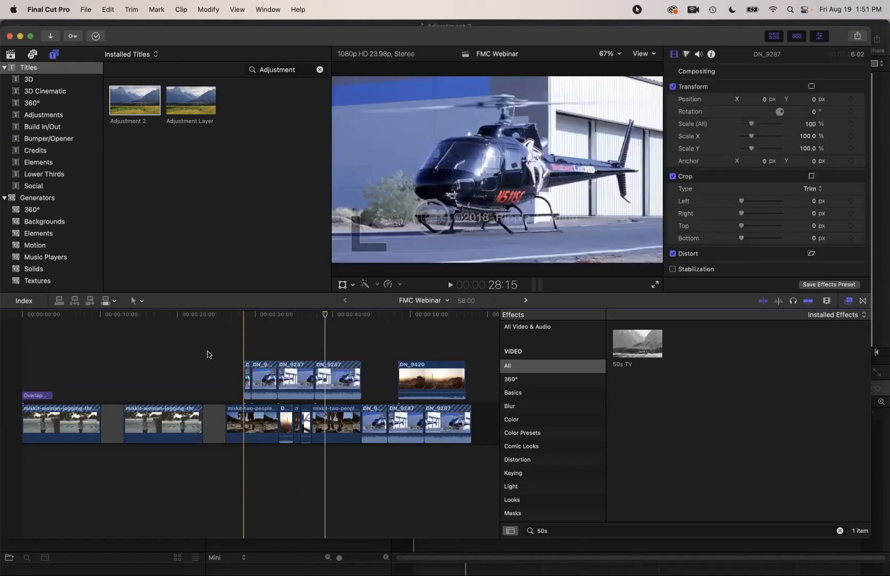
{"action": "left_click", "coordinate": [175, 347]}
{"action": "left_click", "coordinate": [142, 315]}
{"action": "left_click", "coordinate": [164, 423]}
{"action": "left_click", "coordinate": [163, 424]}
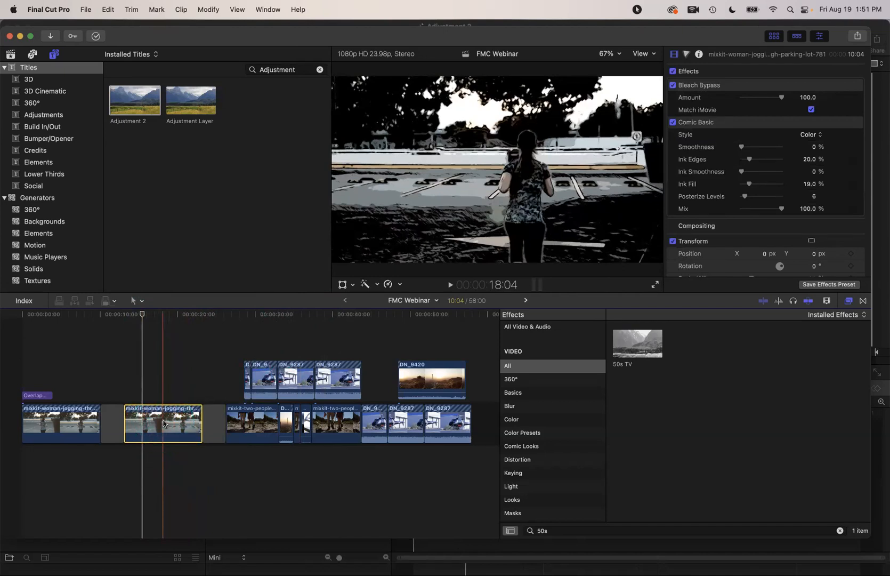
{"action": "key", "text": "super+equal"}
{"action": "key", "text": "super+equal"}
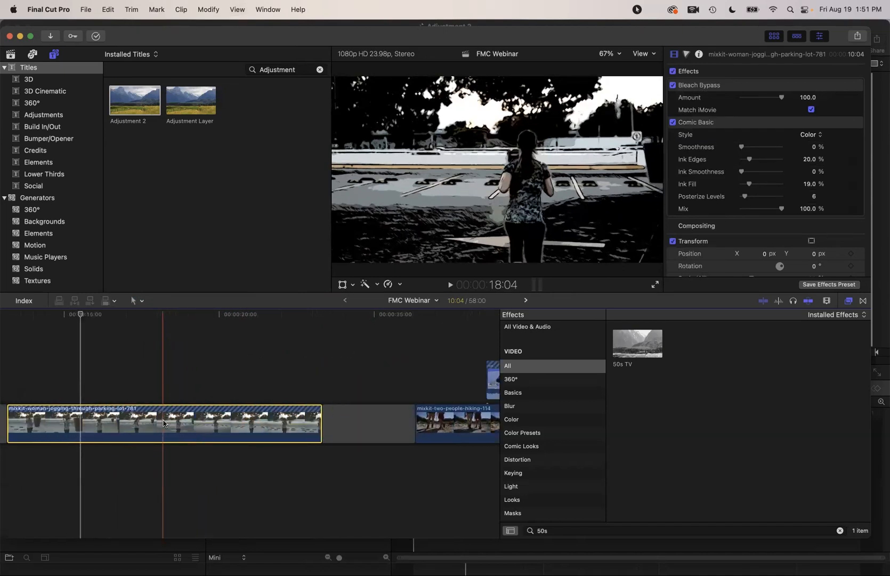
{"action": "left_click_drag", "start_coordinate": [80, 319], "coordinate": [30, 318]}
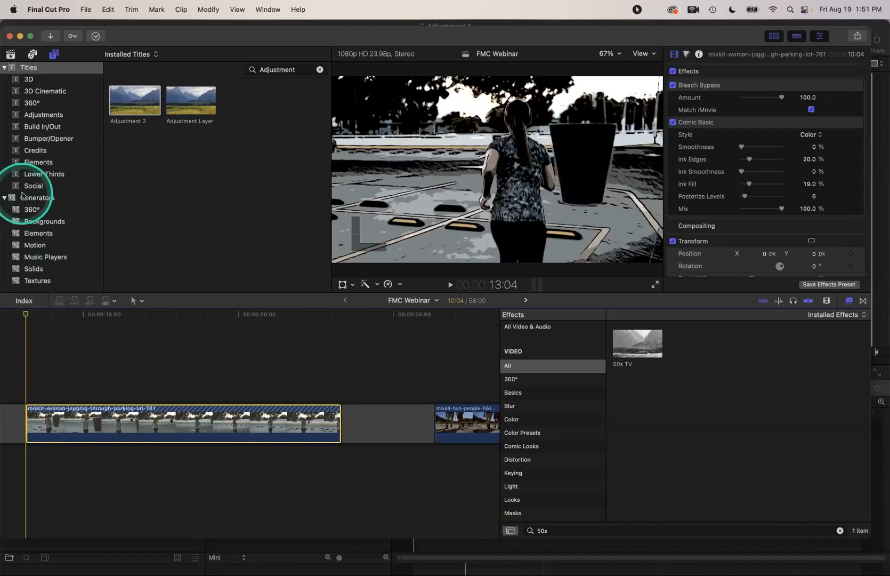
{"action": "left_click", "coordinate": [37, 166]}
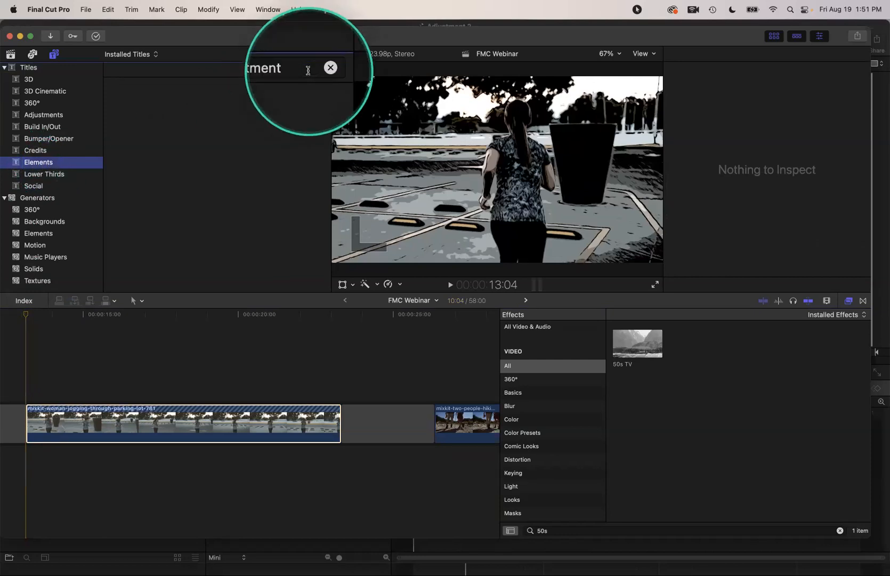
Drop the Elements Speech Bubbles title onto the jogger in the viewer to create an object track
{"action": "left_click", "coordinate": [320, 70]}
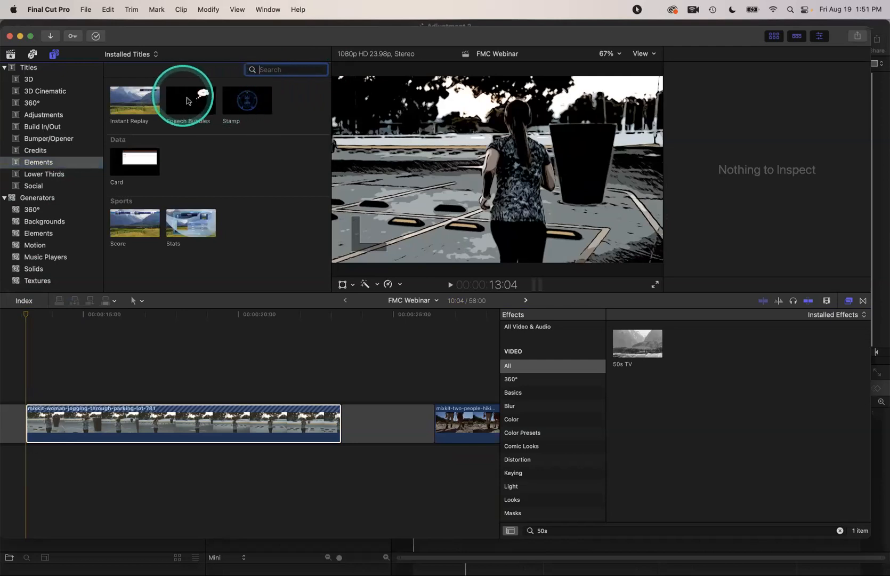
{"action": "left_click", "coordinate": [129, 334]}
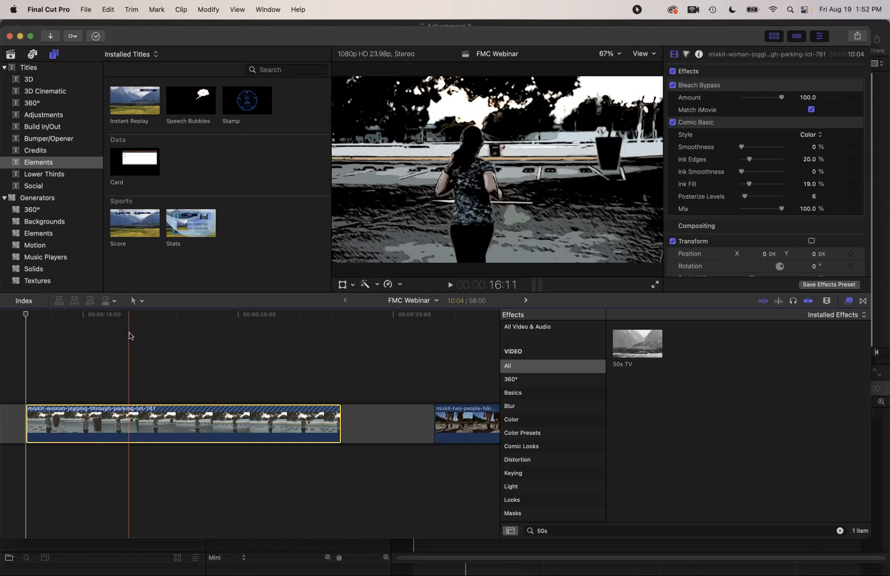
{"action": "left_click_drag", "start_coordinate": [184, 93], "coordinate": [46, 354]}
{"action": "left_click_drag", "start_coordinate": [26, 315], "coordinate": [80, 317]}
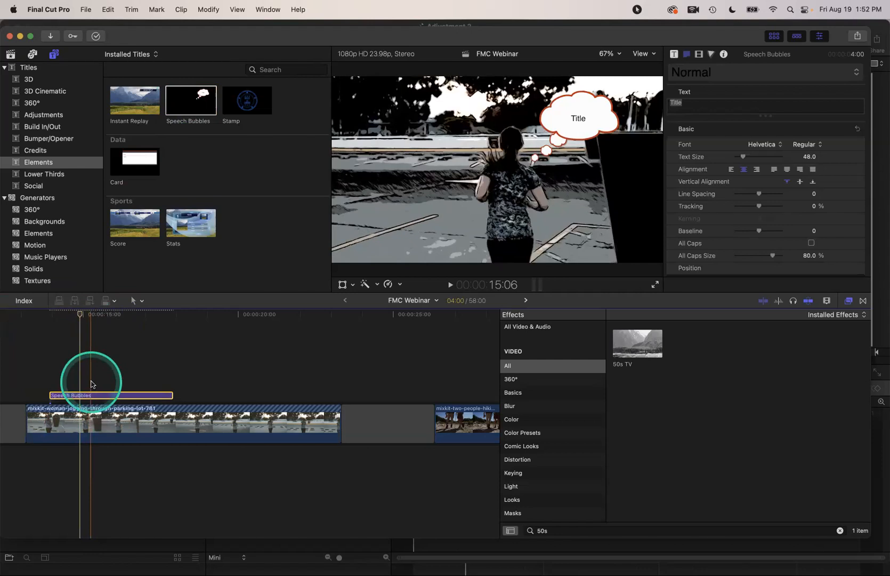
{"action": "key", "text": "super+z"}
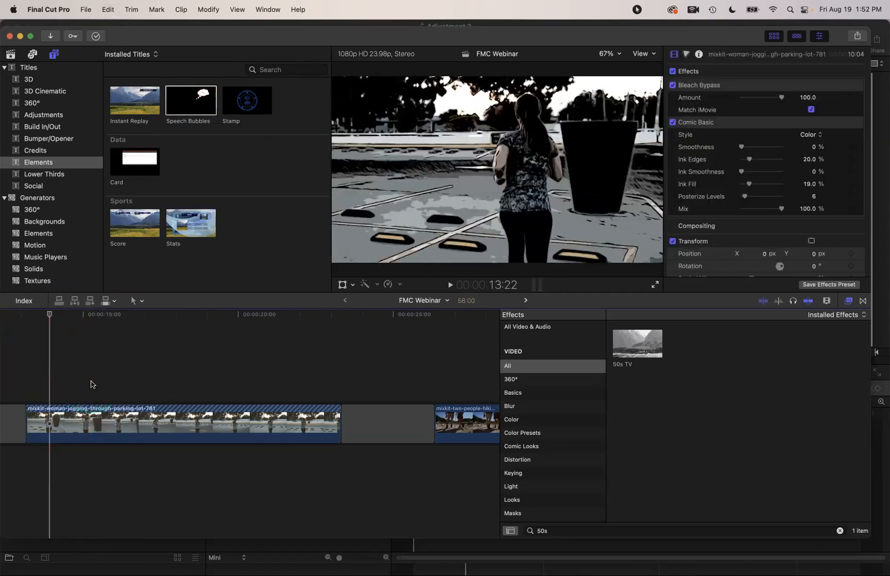
{"action": "left_click", "coordinate": [175, 102]}
{"action": "left_click_drag", "start_coordinate": [178, 104], "coordinate": [527, 150]}
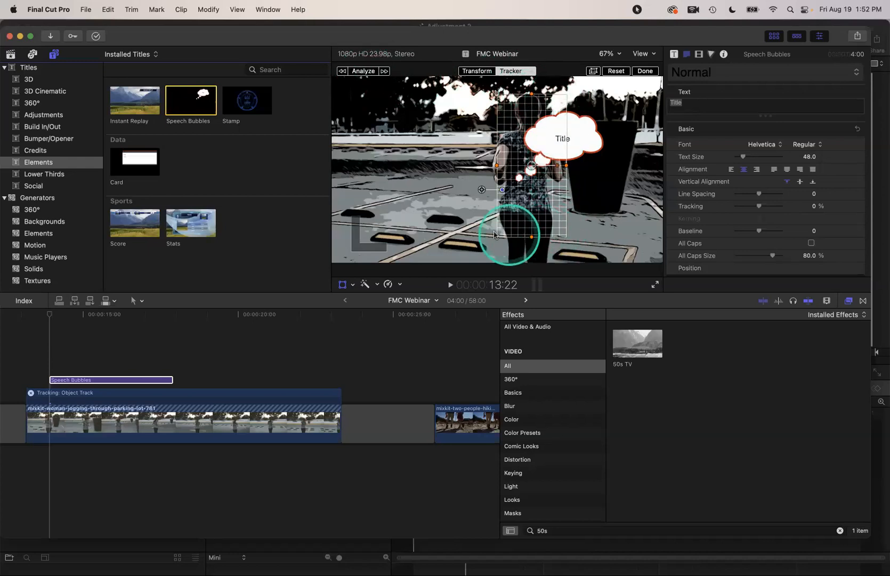
Analyze the jogger's movement for the speech bubble and play the timeline to check the tracking
{"action": "left_click", "coordinate": [363, 71]}
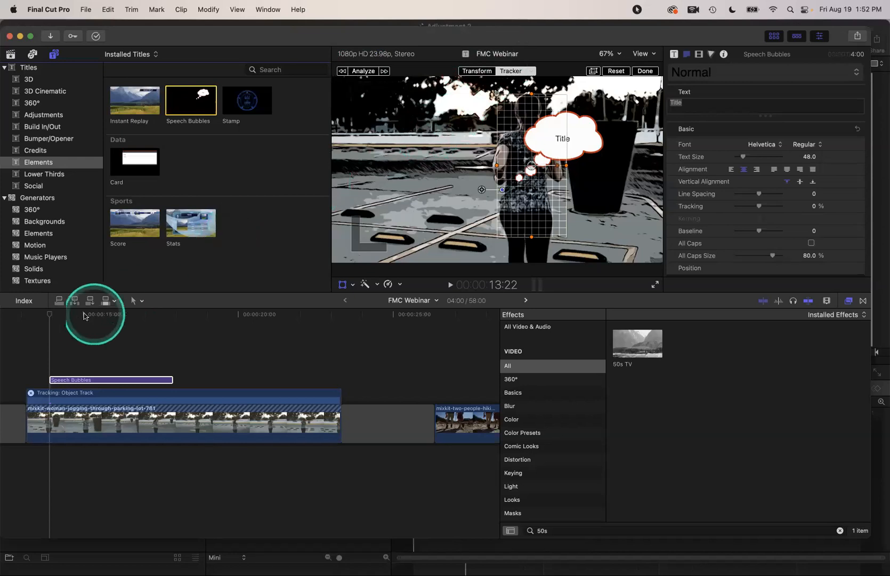
{"action": "key", "text": "space"}
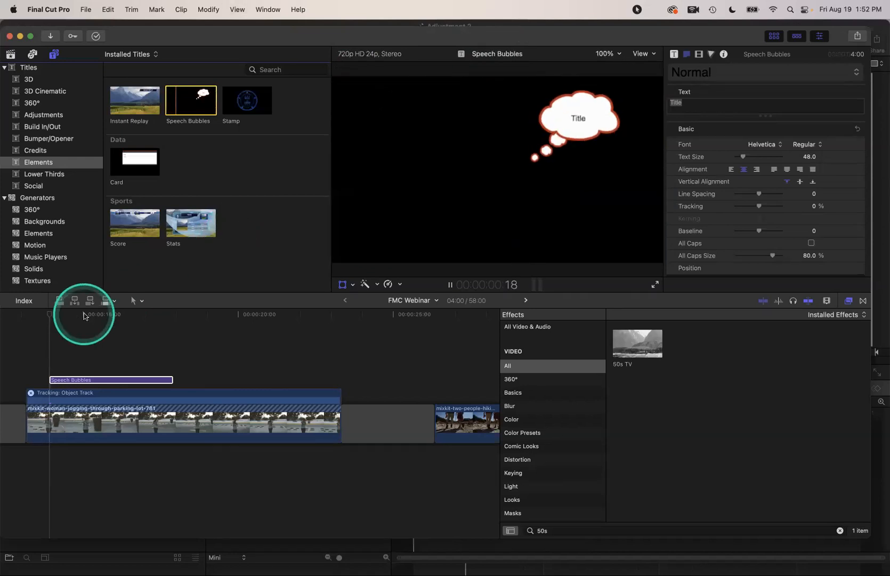
{"action": "key", "text": "space"}
{"action": "left_click", "coordinate": [69, 340]}
{"action": "key", "text": "space"}
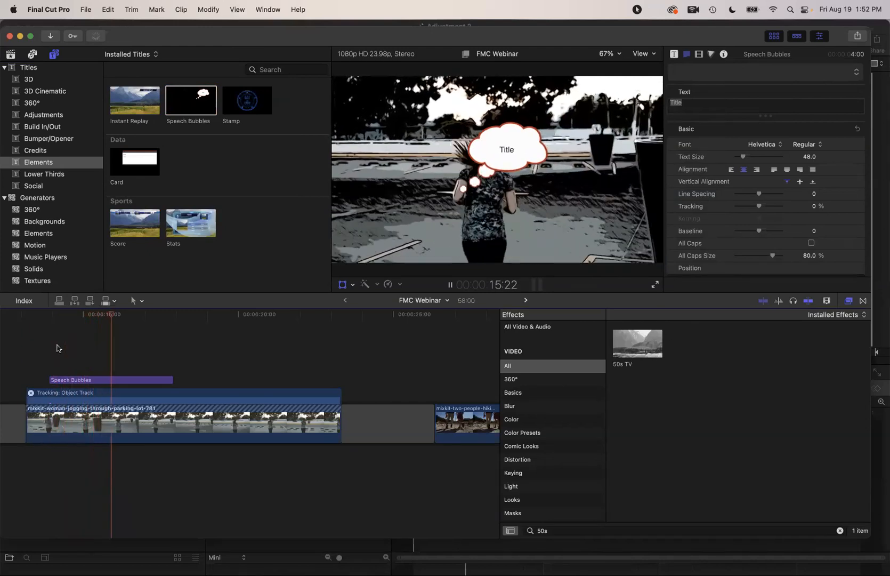
{"action": "key", "text": "space"}
Move the bubble up-right above the jogger and stretch the title to the clip's full 10:04
{"action": "left_click", "coordinate": [101, 379]}
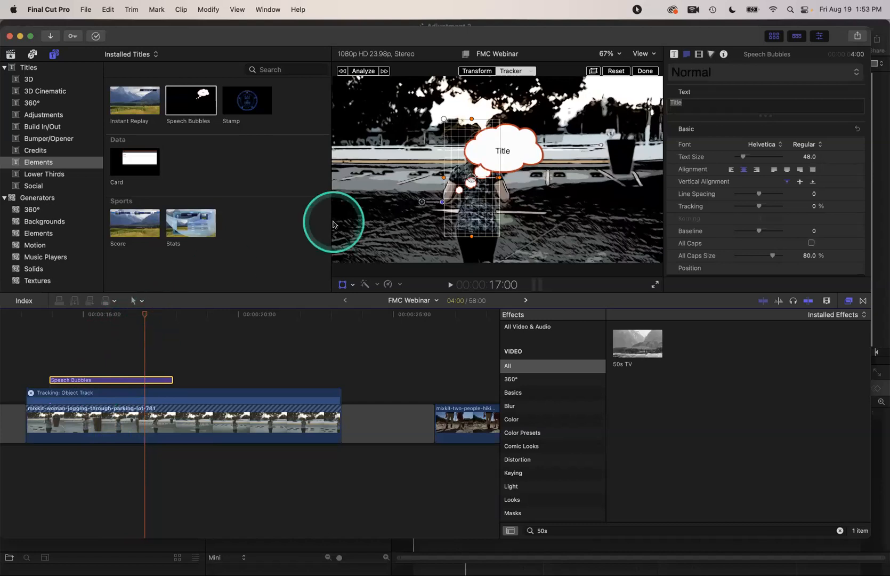
{"action": "left_click_drag", "start_coordinate": [422, 201], "coordinate": [464, 161]}
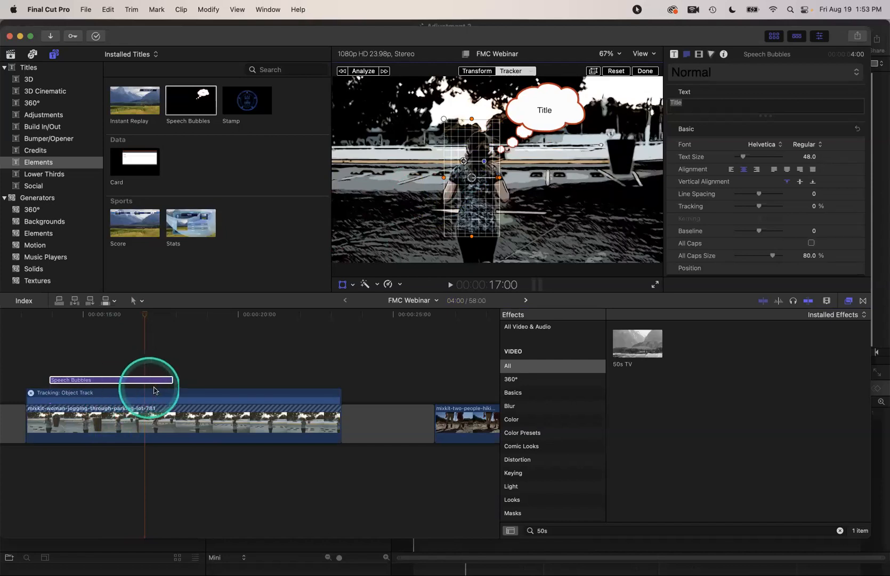
{"action": "left_click_drag", "start_coordinate": [172, 379], "coordinate": [343, 386]}
{"action": "left_click", "coordinate": [54, 379]}
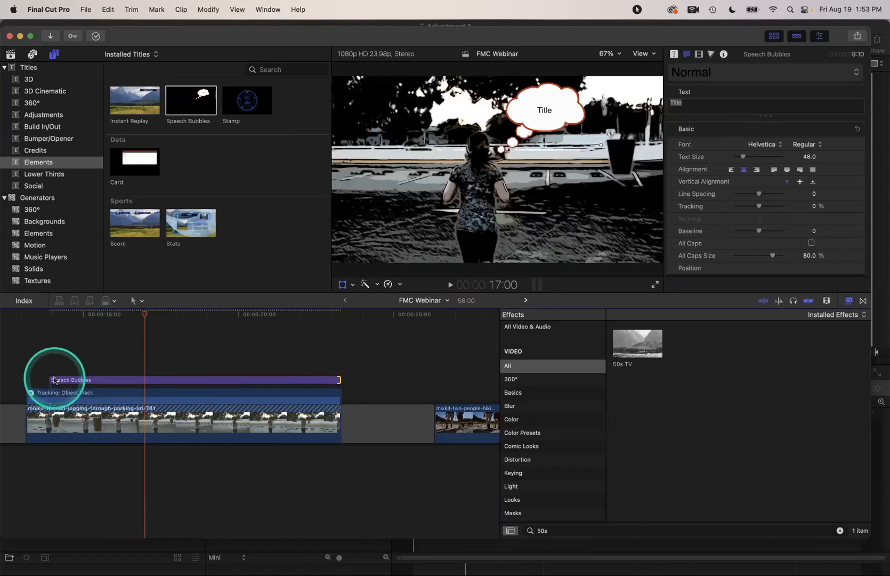
{"action": "left_click_drag", "start_coordinate": [54, 379], "coordinate": [27, 380]}
Change the speech bubble's text to 'This is Exhausting'
{"action": "left_click", "coordinate": [99, 379]}
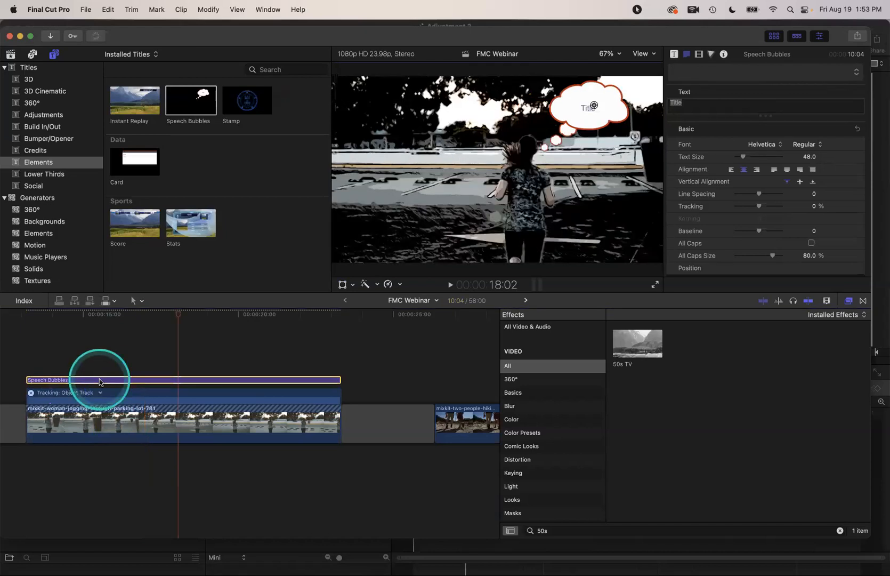
{"action": "type", "text": "This i"}
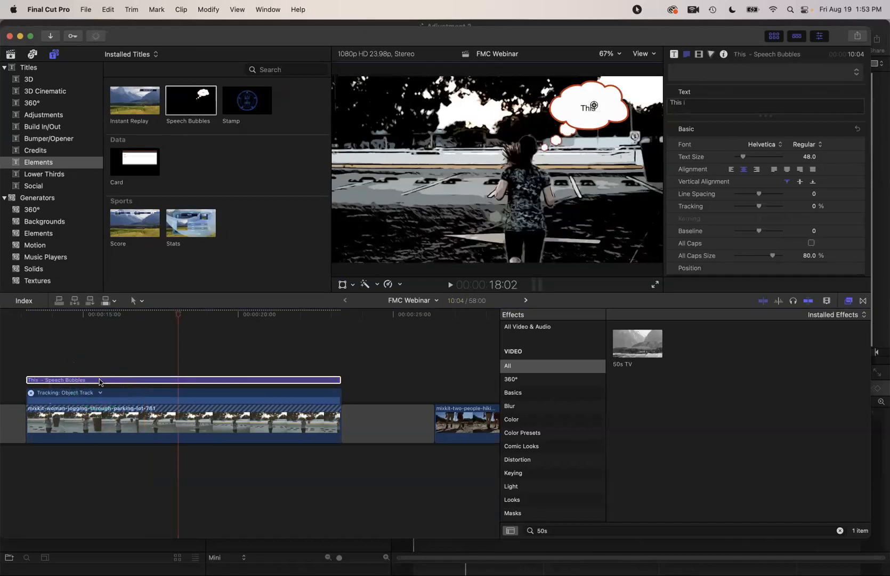
{"action": "type", "text": "s Exhausting"}
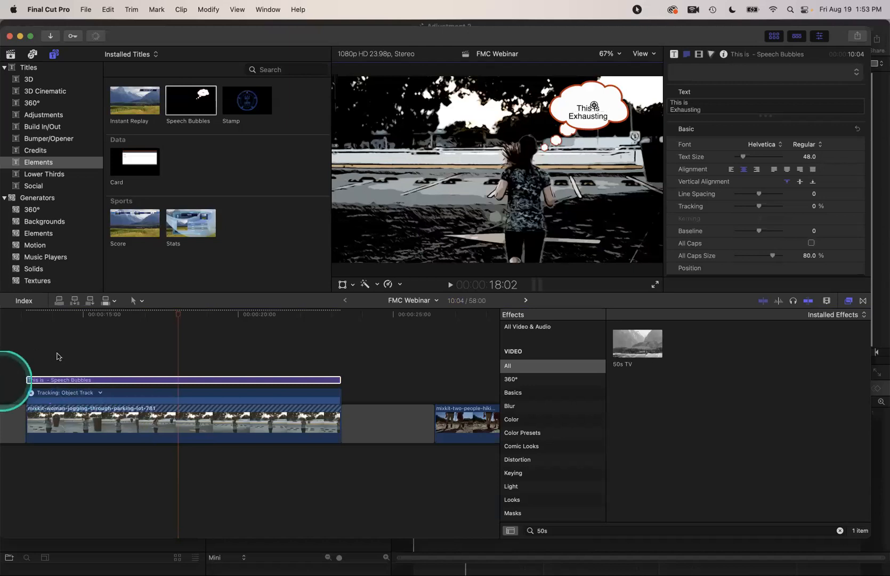
{"action": "key", "text": "Escape"}
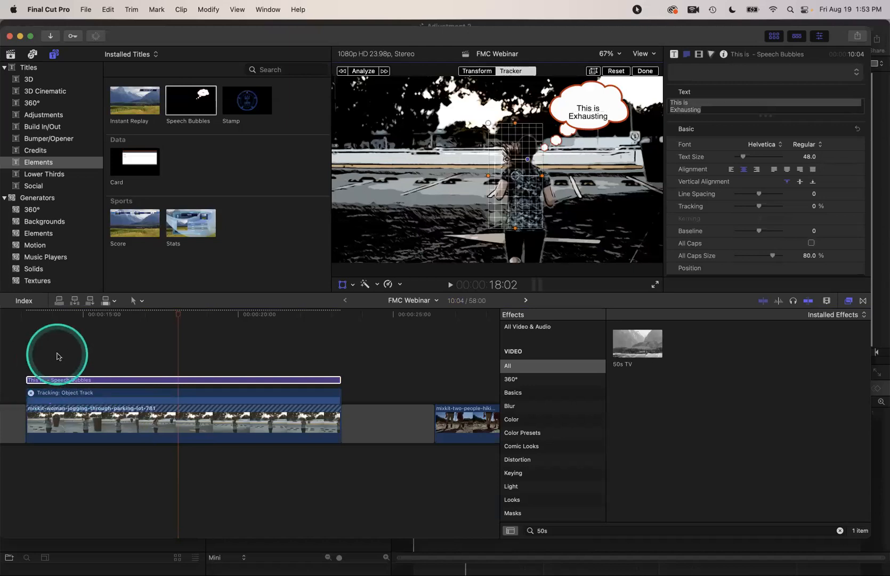
Play the clip from the start to watch the bubble follow the jogger
{"action": "left_click", "coordinate": [22, 343]}
{"action": "key", "text": "space"}
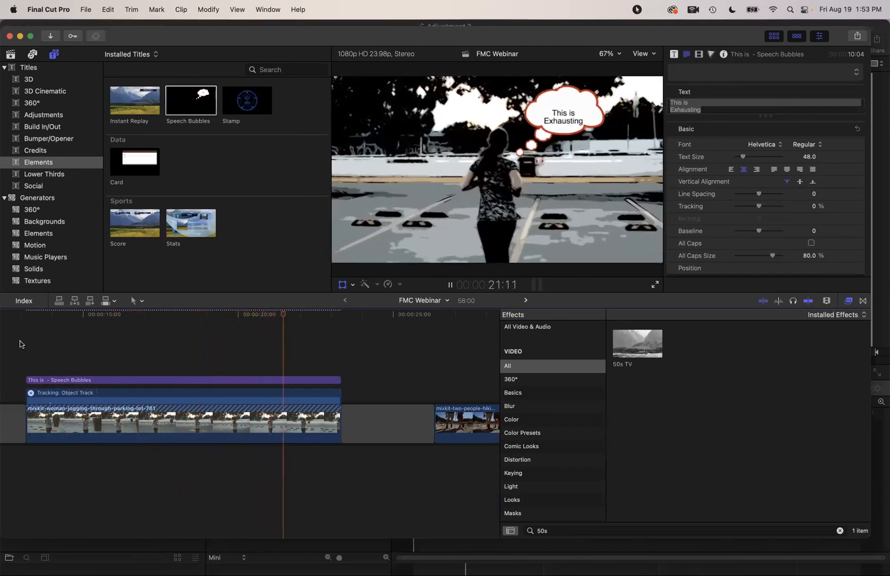
{"action": "key", "text": "space"}
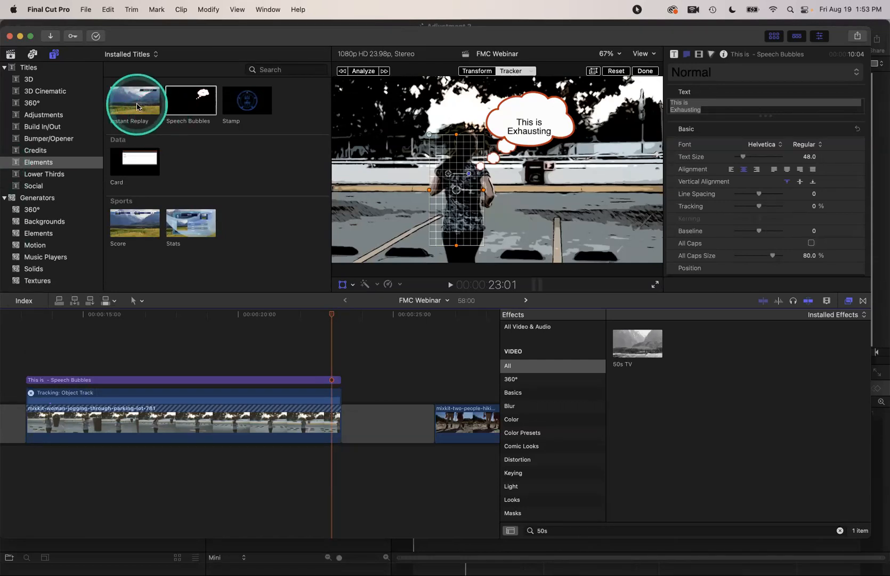
Apply the 50s TV effect to the jogger and track its shape mask
{"action": "left_click_drag", "start_coordinate": [637, 342], "coordinate": [466, 188]}
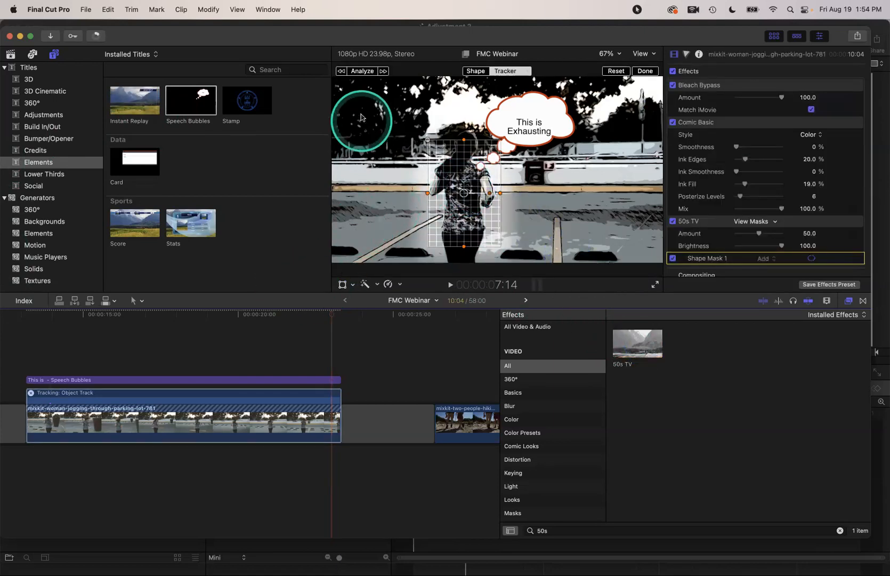
{"action": "left_click", "coordinate": [361, 79]}
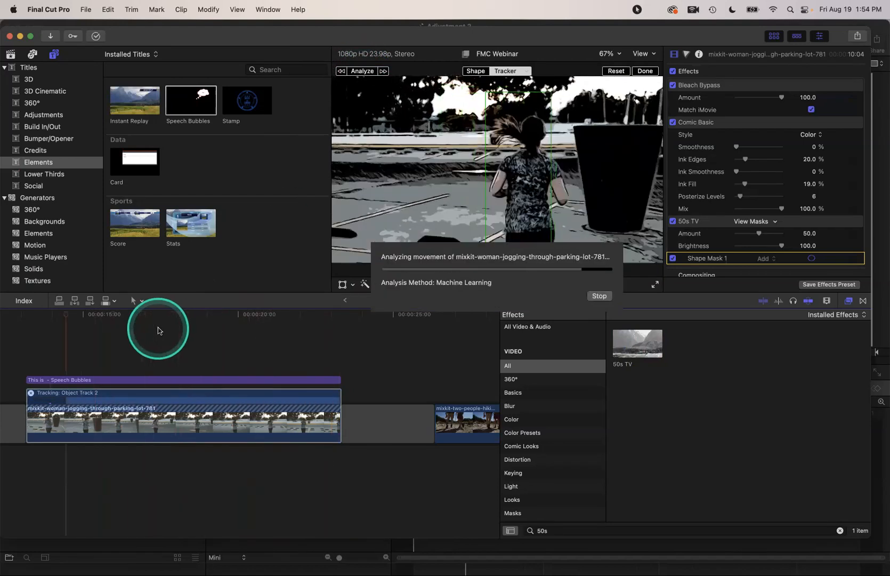
{"action": "key", "text": "space"}
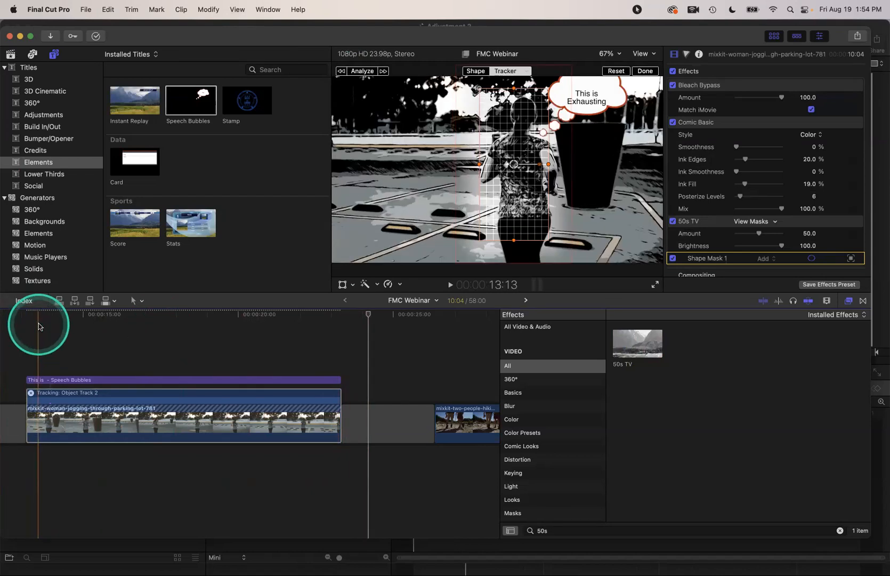
Replay the jogging clip from its start to review, then show the FMC course page in Firefox
{"action": "key", "text": "Up"}
{"action": "key", "text": "space"}
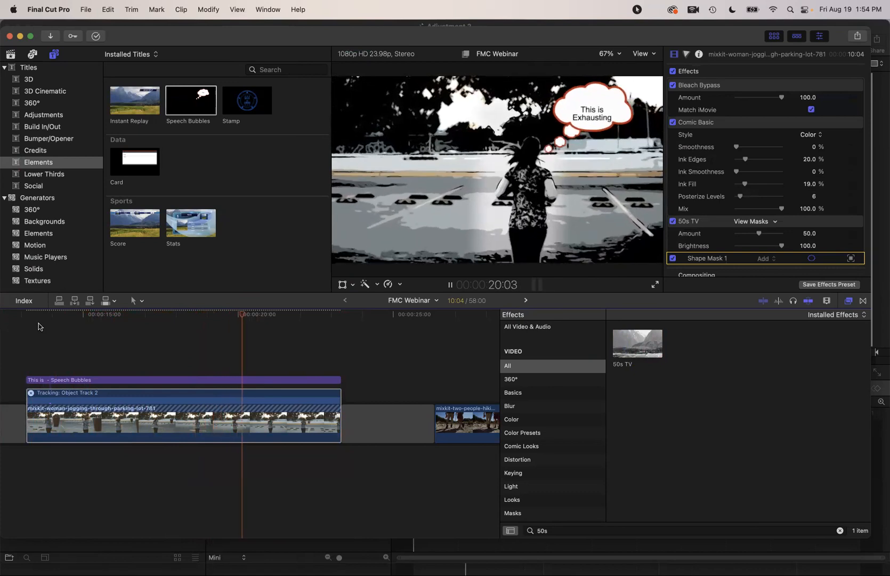
{"action": "key", "text": "space"}
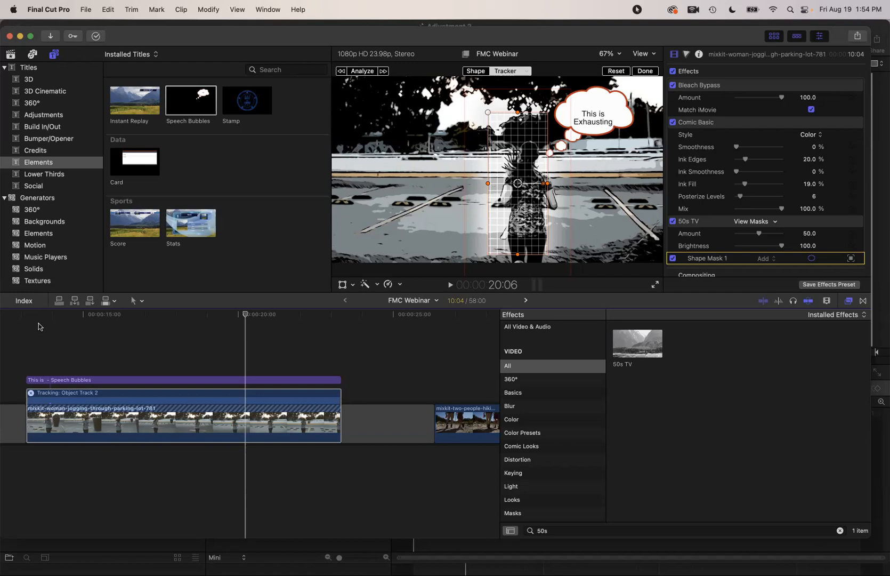
{"action": "key", "text": "cmd+Tab"}
{"action": "key", "text": "super+Tab"}
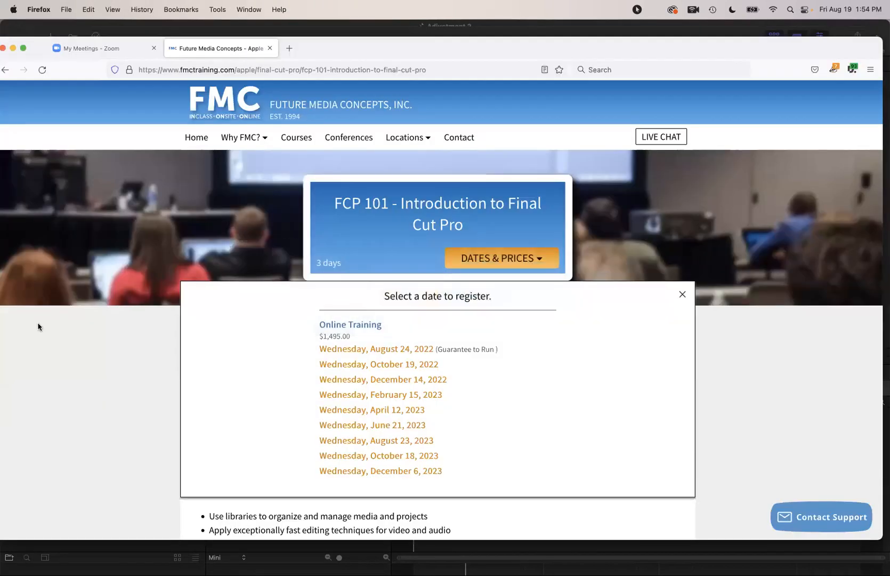